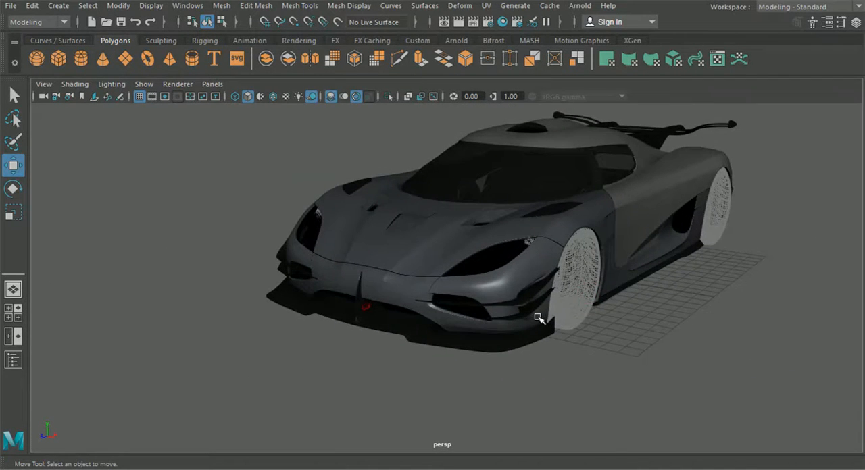
Step: Examine the car body, side window and door area from the front and side
alt+middle_drag(548, 284, 531, 304)
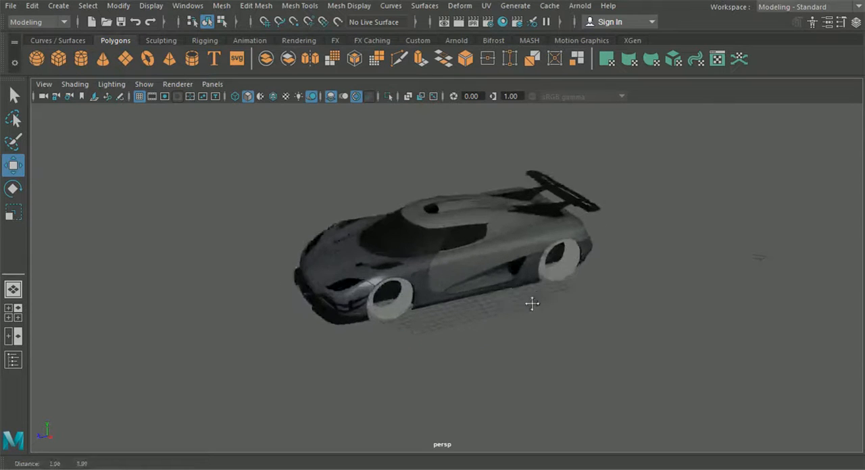
scroll(527, 310, up, 5)
alt+drag(527, 311, 387, 311)
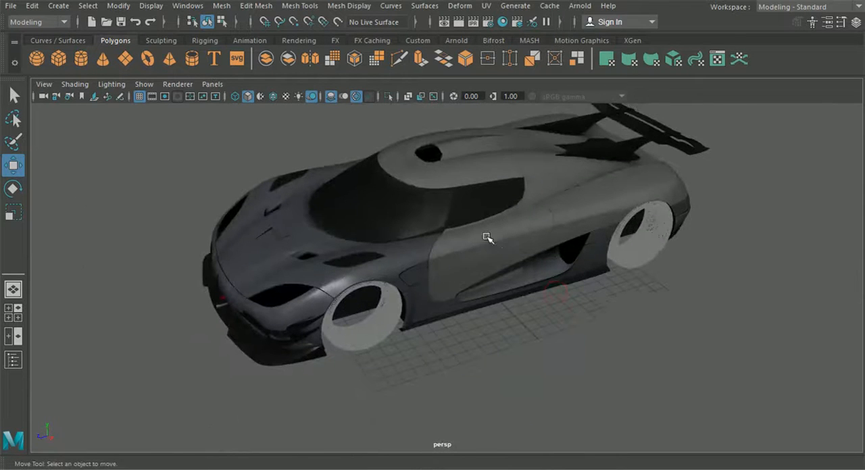
alt+drag(487, 244, 500, 259)
alt+middle_drag(500, 259, 479, 318)
scroll(479, 318, up, 3)
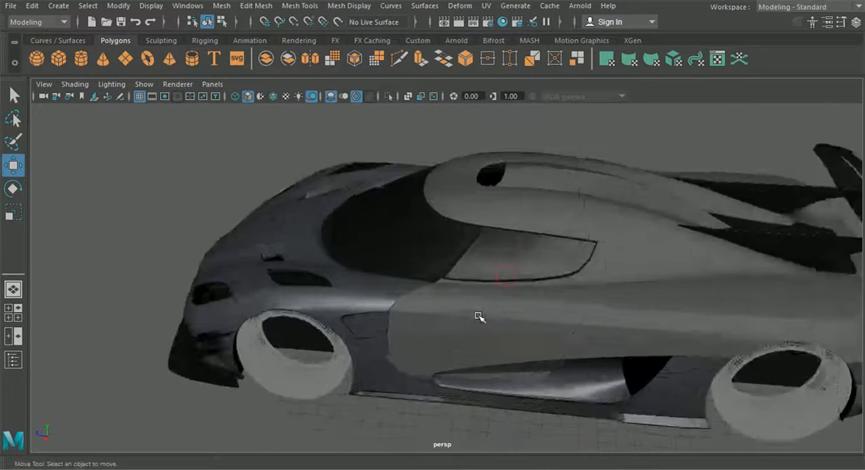
alt+drag(479, 318, 497, 308)
click(452, 211)
scroll(459, 247, up, 5)
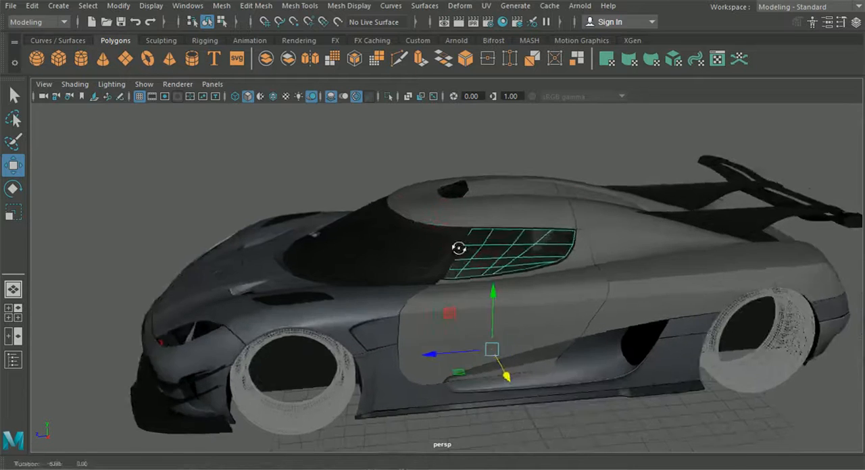
click(448, 267)
Step: Display the door panel in smooth mesh preview and examine its shape against the neighbouring body panels
click(434, 342)
scroll(435, 342, down, 5)
alt+drag(434, 342, 572, 340)
scroll(505, 328, up, 3)
scroll(503, 329, up, 2)
alt+drag(503, 329, 492, 328)
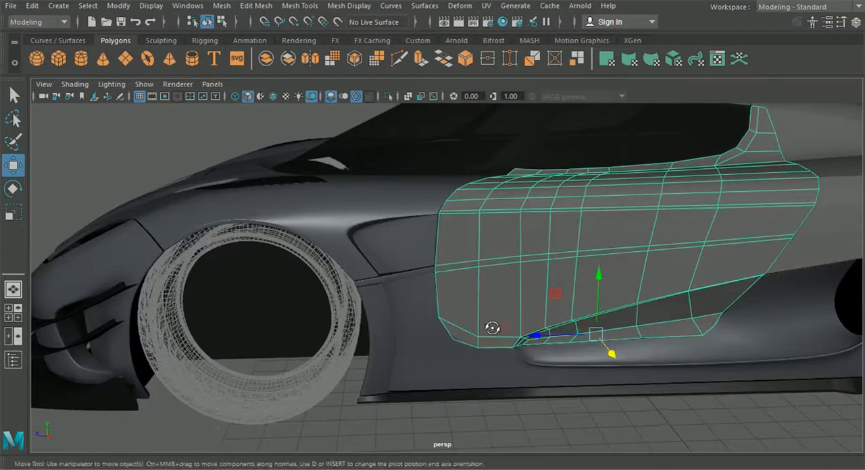
key(3)
click(516, 414)
alt+drag(515, 413, 519, 330)
scroll(566, 356, up, 3)
alt+drag(533, 243, 563, 258)
scroll(442, 260, down, 3)
scroll(562, 260, up, 5)
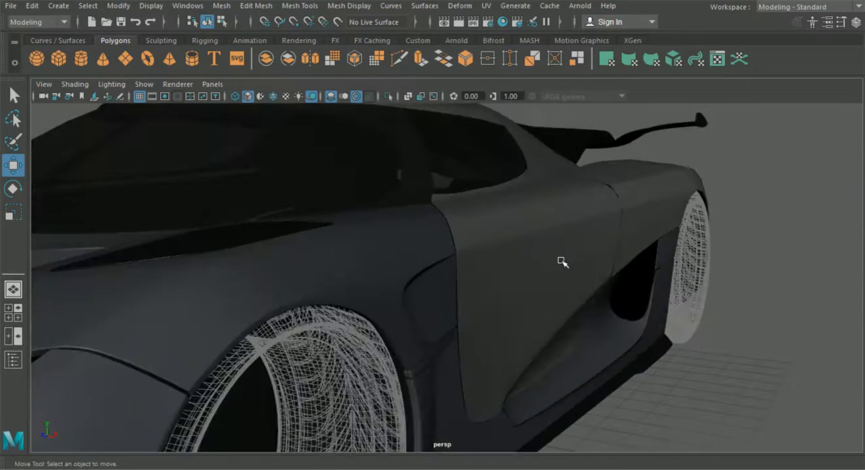
Step: Return the door panel to unsmoothed display and clear the selection
scroll(553, 264, up, 3)
click(469, 259)
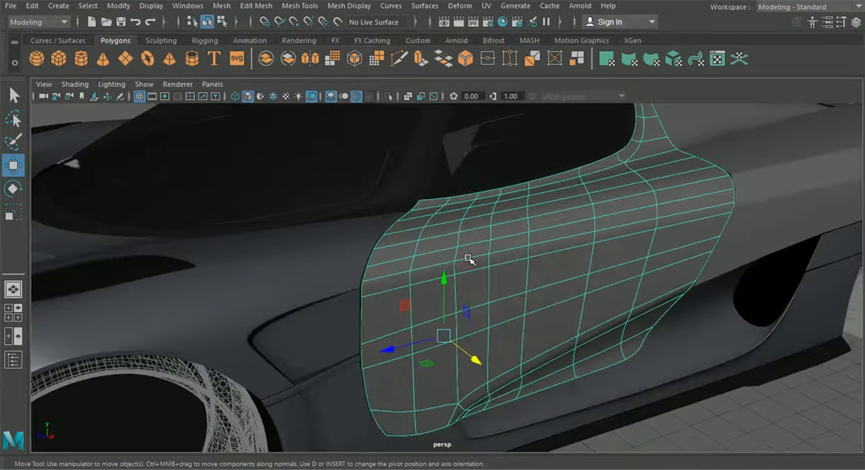
scroll(399, 295, down, 4)
alt+drag(405, 297, 464, 300)
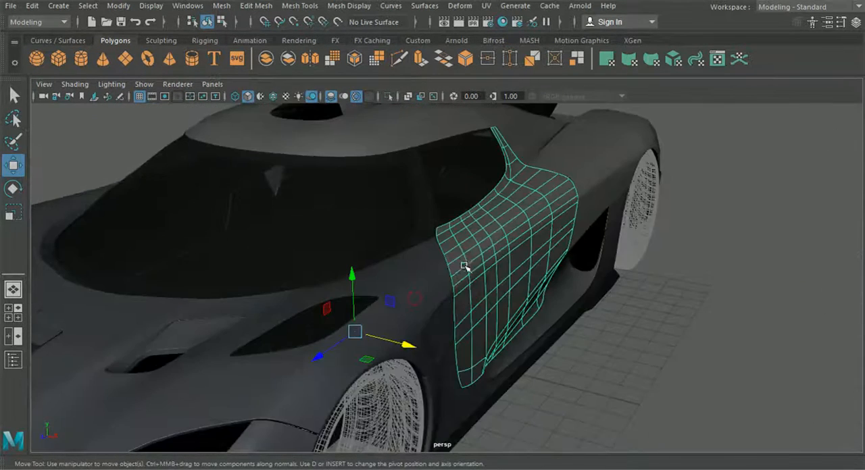
key(1)
alt+drag(622, 394, 598, 398)
click(586, 401)
Step: Try to extrude the door panel's complete border edge loop, then undo the extrusion
click(494, 272)
right_drag(481, 220, 490, 123)
scroll(467, 221, up, 3)
double_click(491, 230)
alt+drag(492, 245, 322, 300)
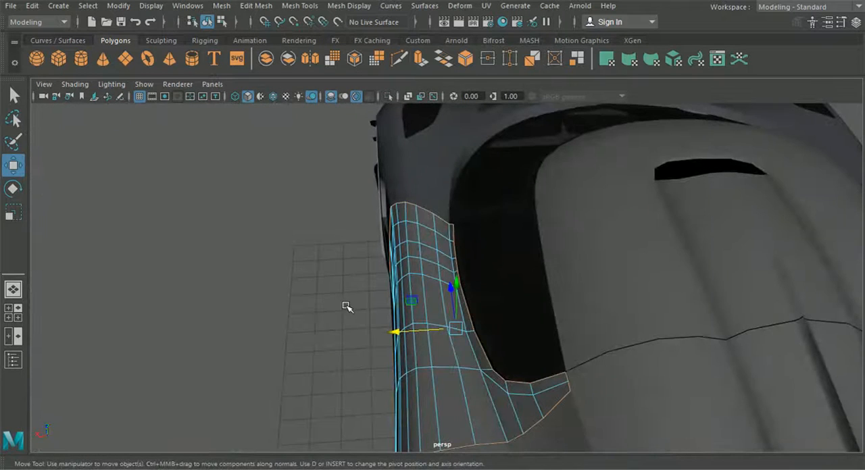
key(ctrl+e)
alt+drag(354, 319, 356, 287)
scroll(356, 287, up, 2)
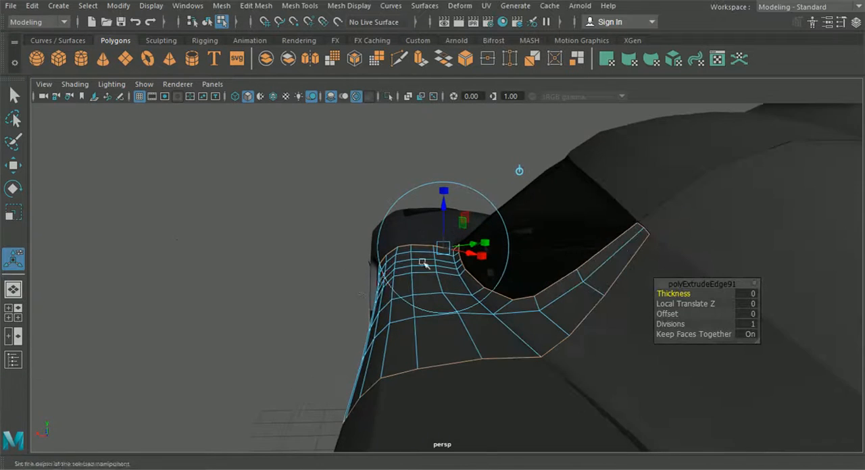
key(Insert)
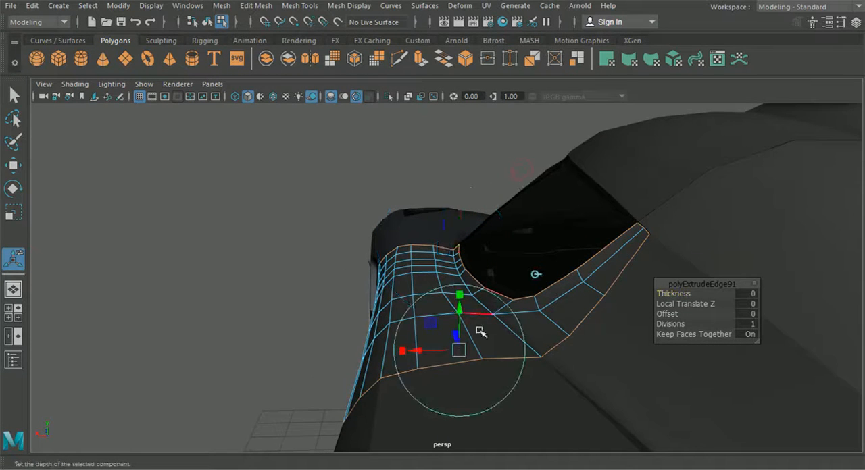
drag(417, 352, 387, 253)
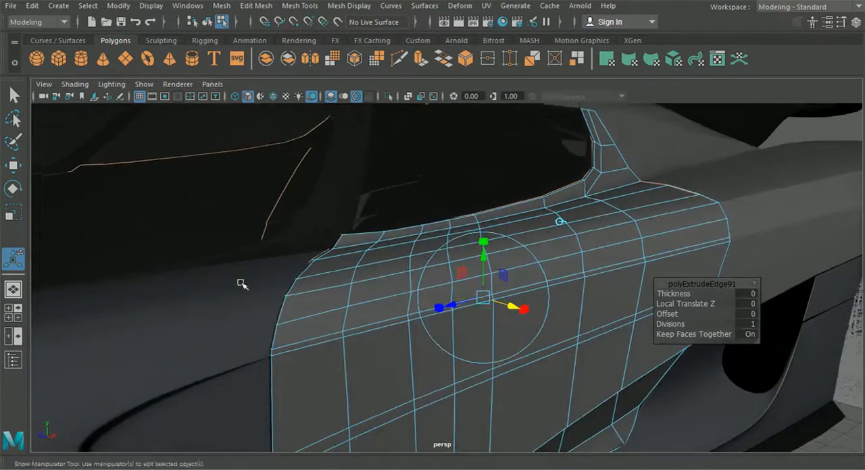
key(ctrl+z)
Step: Return to object selection and select the front body panel, the lower side panel and the door panel together
scroll(358, 326, down, 1)
alt+drag(346, 329, 311, 331)
scroll(318, 338, down, 5)
key(F8)
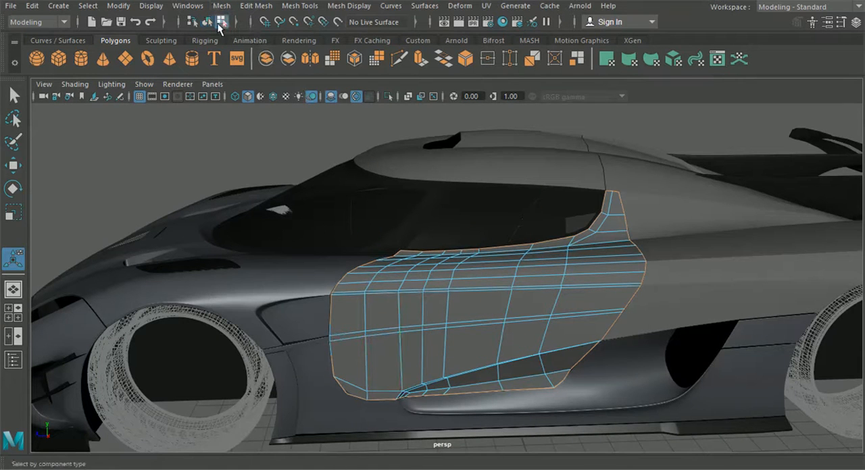
click(208, 23)
click(318, 319)
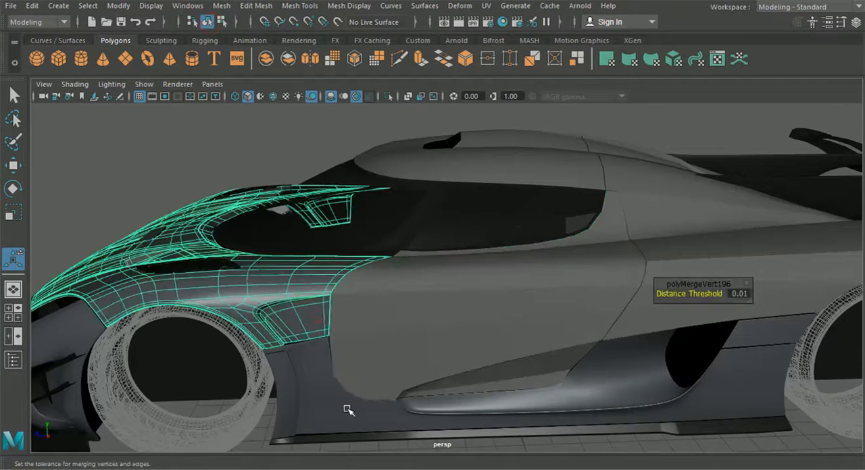
shift+click(401, 409)
shift+click(415, 347)
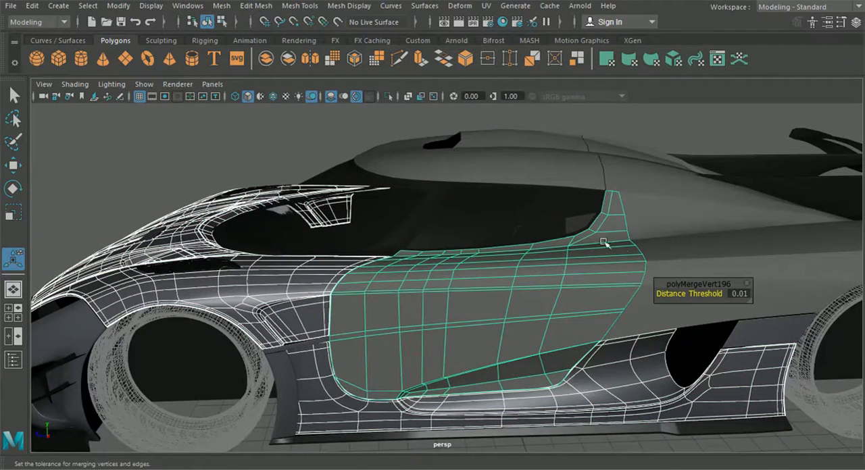
Step: Add the side window trim to the selection and isolate the selected parts in the viewport
scroll(541, 231, up, 3)
scroll(531, 228, up, 2)
alt+middle_drag(382, 236, 428, 299)
scroll(361, 252, up, 3)
shift+click(376, 261)
scroll(460, 296, down, 5)
scroll(460, 296, down, 4)
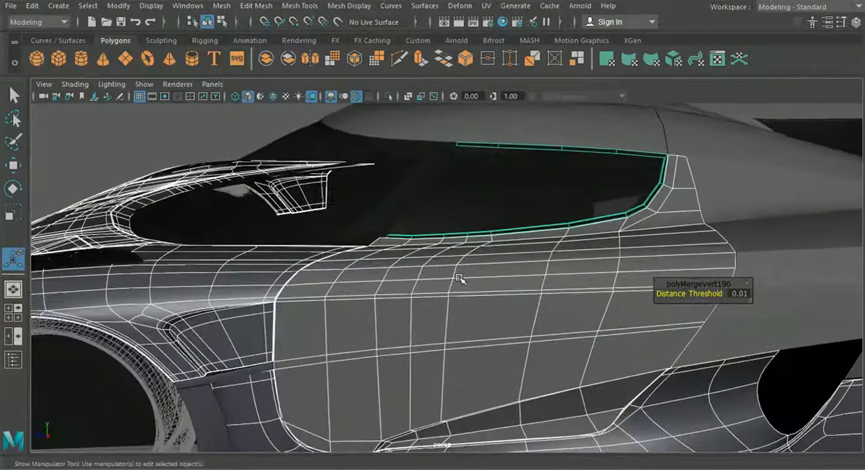
click(389, 99)
alt+drag(466, 291, 438, 296)
click(469, 214)
Step: Switch the door panel to edge mode and select its border edges along the front and around the lower front corner
alt+drag(540, 271, 449, 261)
click(423, 270)
right_click(422, 271)
right_drag(408, 64, 409, 61)
alt+drag(432, 257, 506, 261)
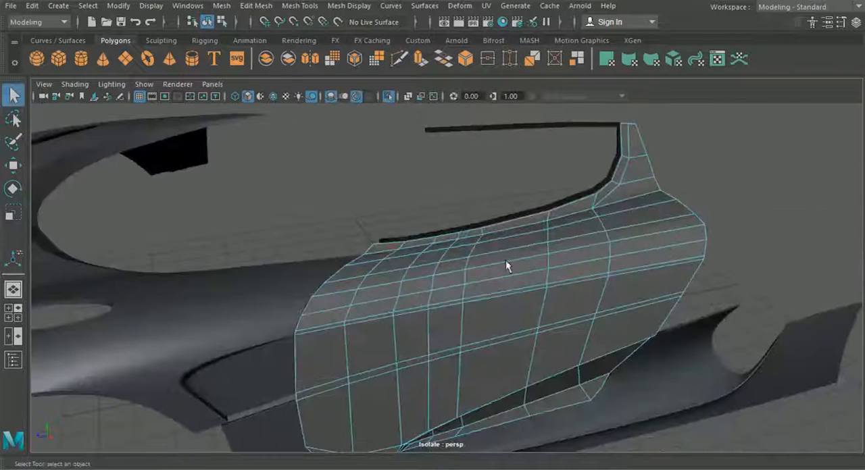
shift+click(361, 261)
alt+middle_drag(360, 261, 491, 221)
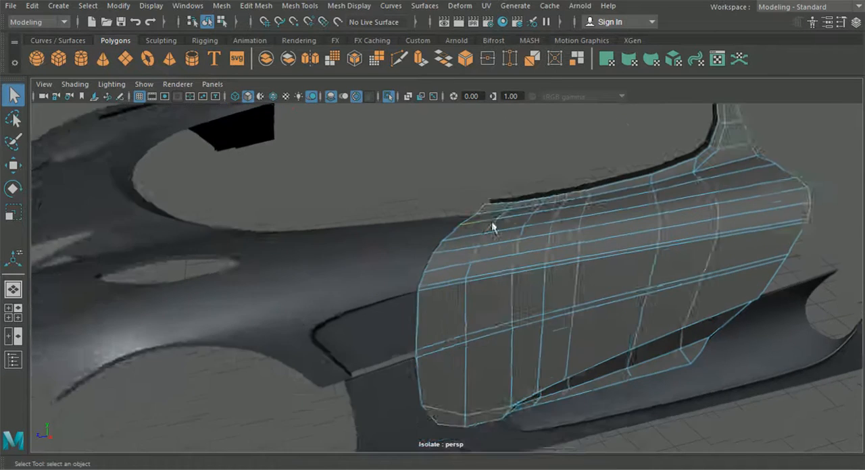
scroll(491, 221, up, 4)
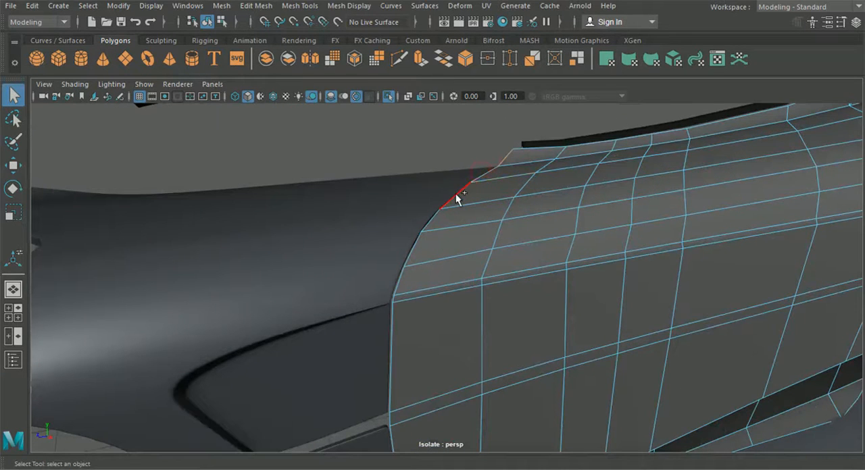
shift+click(392, 309)
scroll(403, 348, down, 4)
alt+drag(382, 369, 340, 297)
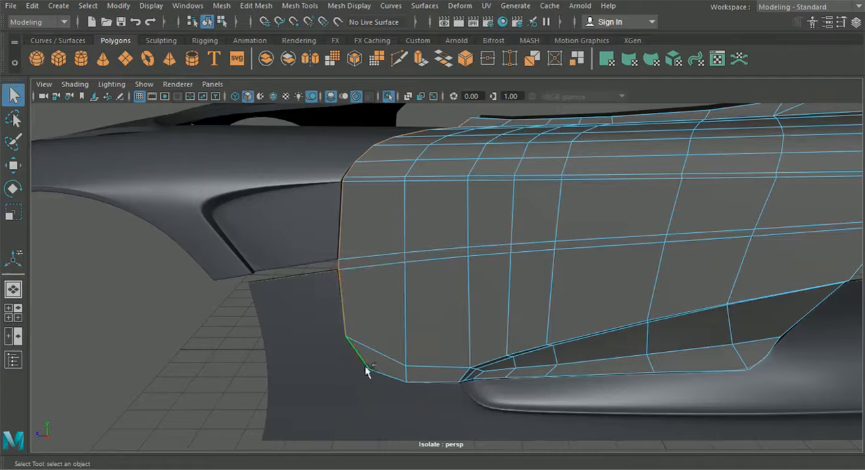
shift+click(435, 383)
alt+drag(504, 396, 472, 330)
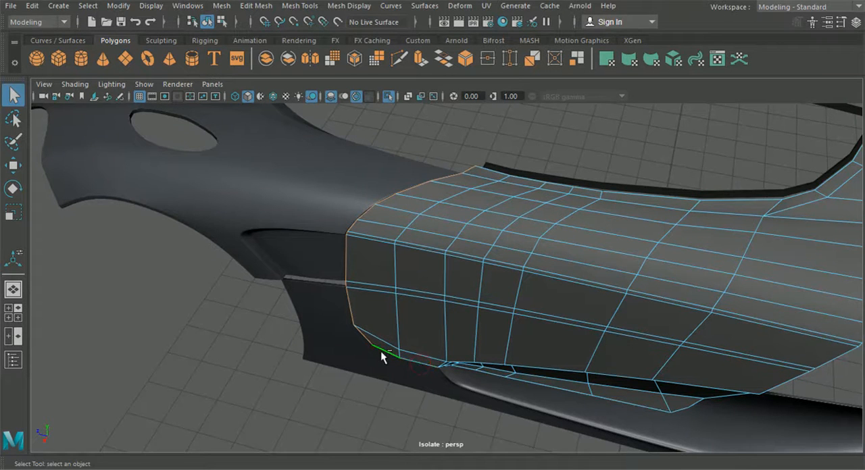
Step: Extrude the selected front border edges inward with a Local Translate Z of -0.041
alt+drag(407, 298, 575, 310)
key(ctrl+e)
alt+drag(283, 115, 442, 257)
drag(443, 165, 458, 141)
alt+drag(457, 141, 410, 242)
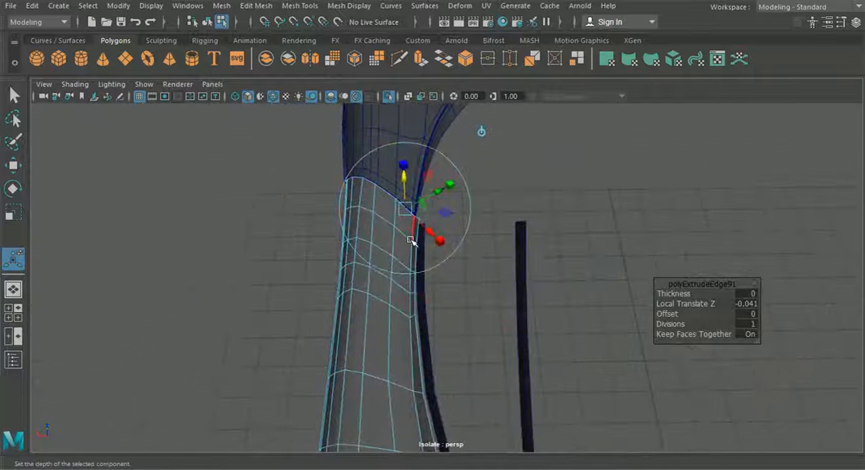
Step: Select the door panel's border edges running along the side window trim
key(t)
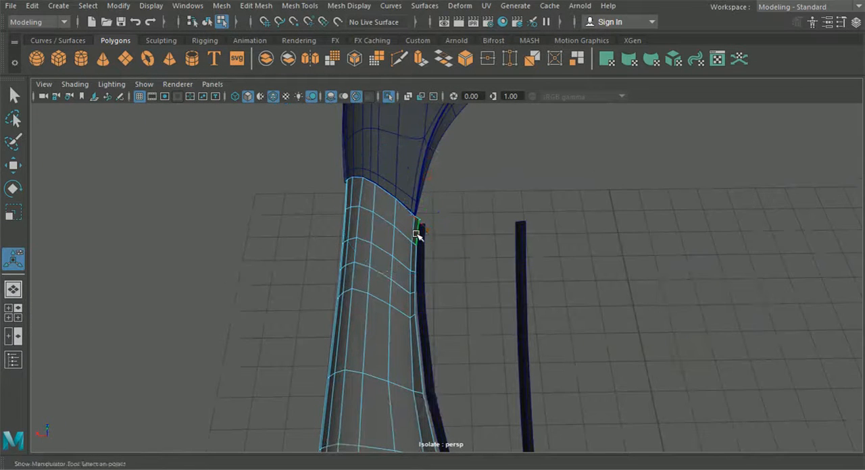
click(14, 97)
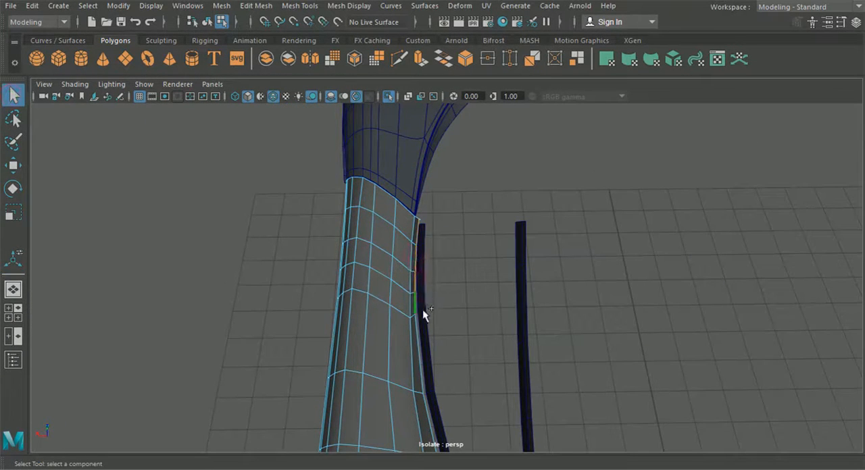
alt+drag(442, 378, 422, 266)
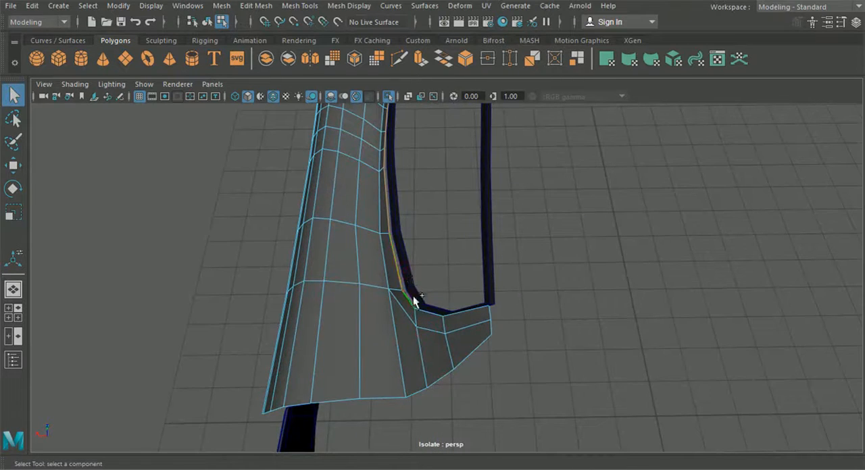
alt+drag(475, 340, 560, 233)
Step: Extend the edge selection along the door panel's bottom border to the lower rear corner
scroll(359, 326, up, 3)
scroll(531, 320, up, 3)
shift+click(512, 283)
shift+click(425, 311)
shift+click(325, 318)
alt+drag(282, 332, 476, 312)
shift+click(451, 292)
alt+drag(351, 302, 497, 306)
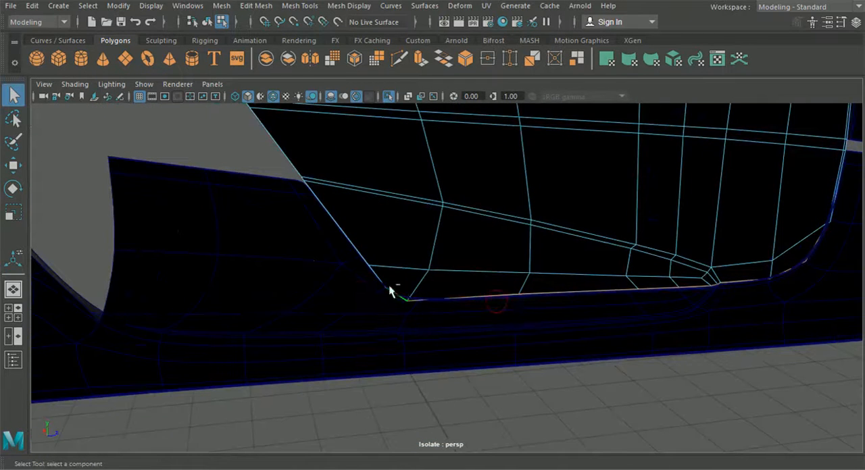
Step: Add the door panel's rear border edges to the selection, up to the window pillar
shift+click(353, 252)
alt+drag(353, 253, 461, 318)
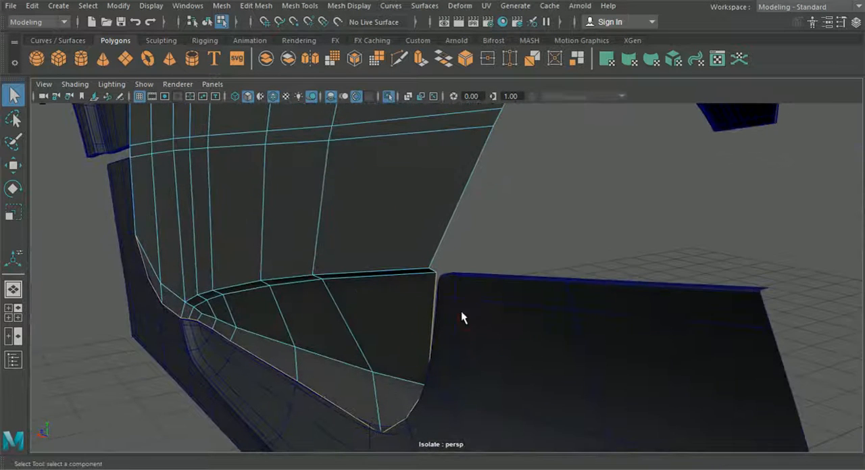
shift+click(433, 263)
alt+drag(433, 263, 431, 299)
alt+drag(479, 212, 513, 275)
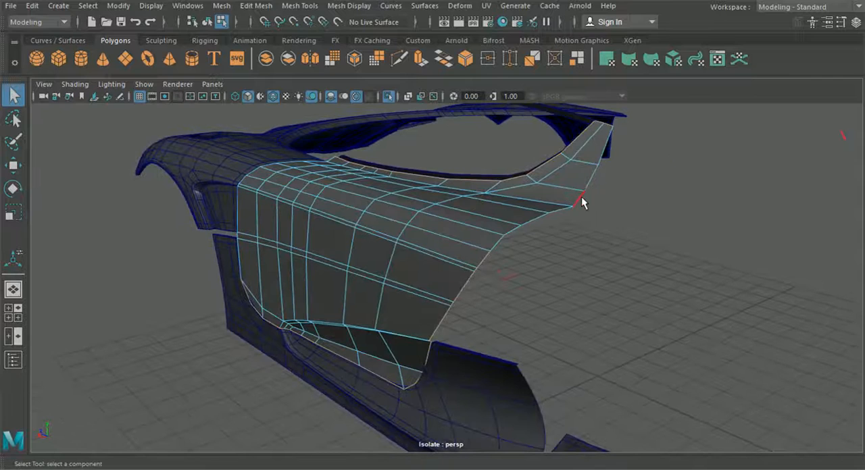
alt+drag(606, 160, 545, 251)
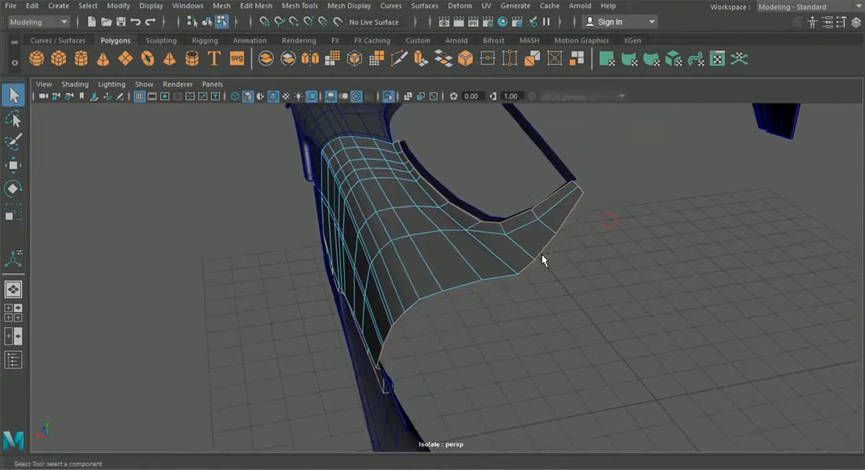
Step: Extrude the selected window, bottom and rear border edges and move them inward
key(ctrl+e)
alt+drag(475, 243, 495, 270)
alt+drag(482, 324, 516, 288)
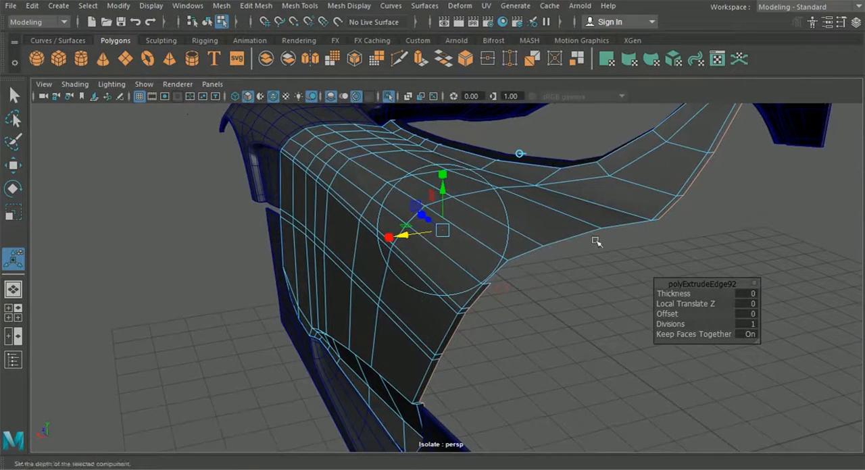
Step: Extrude the remaining shoulder edges on the door's rear border and undo their Local Translate Z offset of -0.057
shift+click(631, 229)
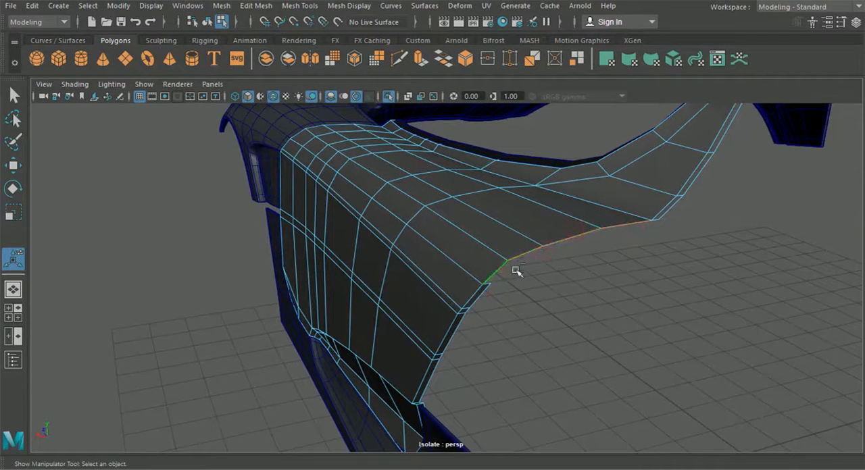
key(ctrl+e)
drag(626, 187, 629, 192)
alt+drag(574, 233, 642, 233)
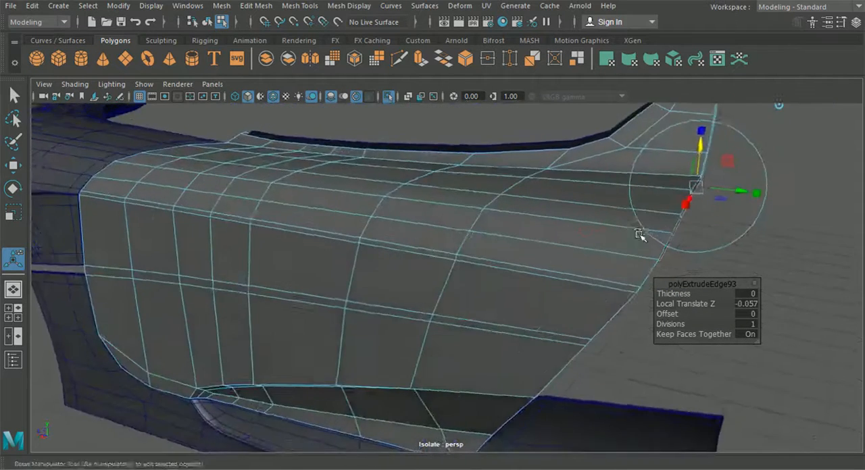
alt+middle_drag(641, 233, 511, 265)
key(ctrl+z)
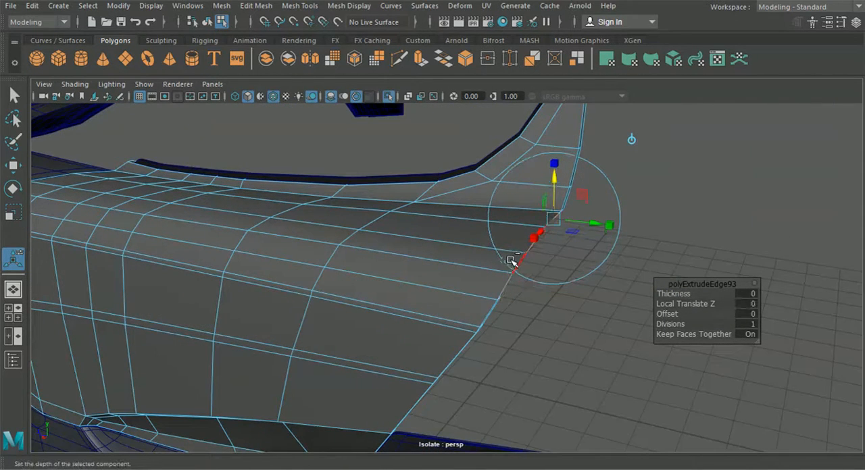
Step: Switch the extrusion manipulator to world axes and lower the new shoulder edges vertically beneath the door surface
click(635, 137)
alt+middle_drag(616, 150, 551, 162)
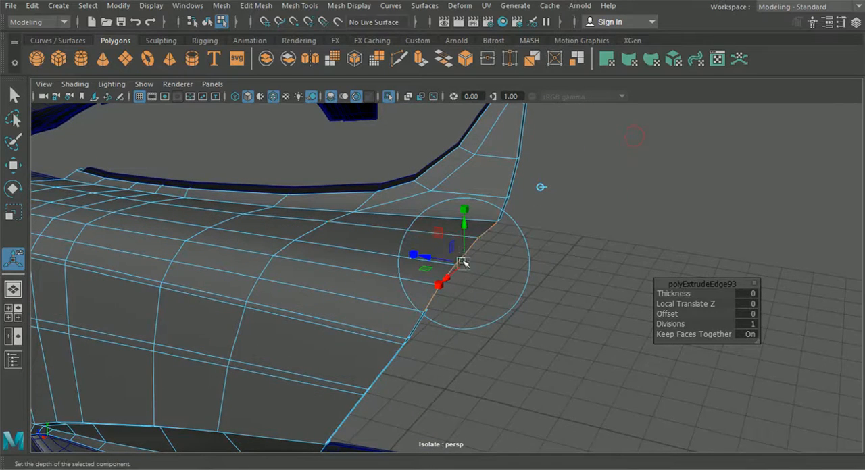
click(451, 276)
alt+drag(451, 276, 379, 177)
key(f)
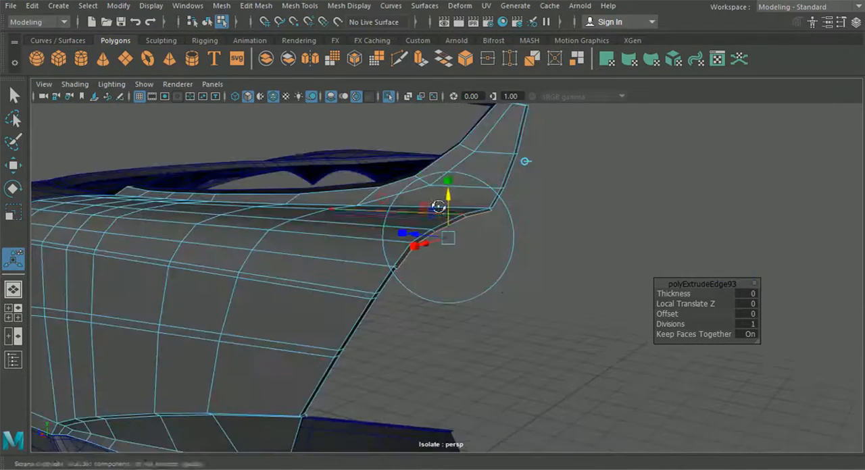
Step: Snap the mismatched inner border vertex on the door's rear shoulder onto its neighbour and merge the two vertices
click(208, 23)
click(385, 97)
click(385, 96)
alt+drag(456, 250, 385, 290)
right_drag(319, 214, 274, 110)
alt+middle_drag(344, 265, 411, 269)
alt+right_drag(411, 269, 446, 297)
alt+middle_drag(328, 297, 397, 289)
alt+right_drag(397, 290, 390, 338)
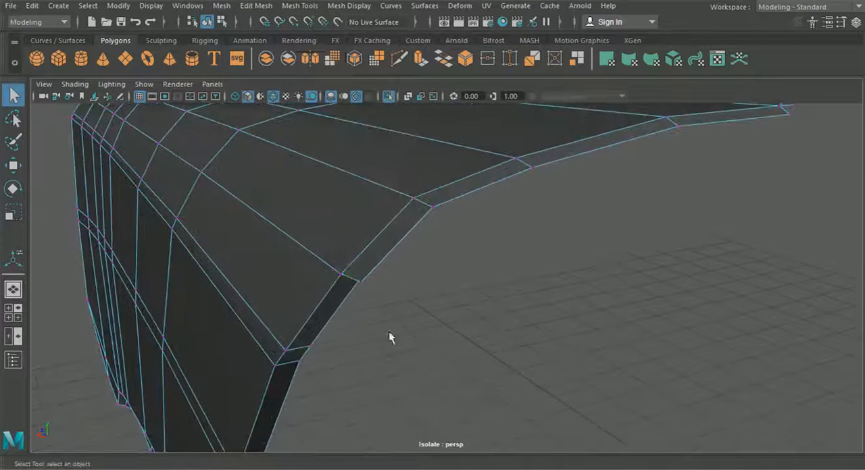
click(14, 165)
click(362, 283)
drag(393, 298, 360, 270)
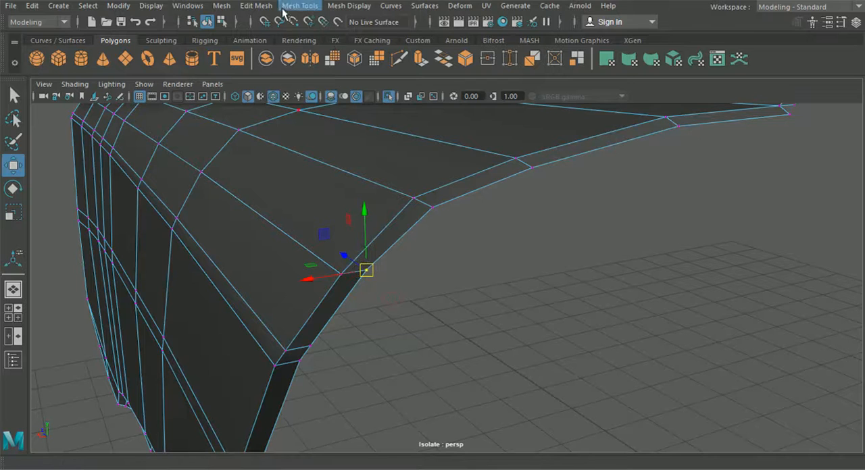
click(267, 8)
click(283, 128)
Step: Snap and merge the split inner border vertices where the rear shoulder meets the window pillar, and nudge the merged vertex slightly down
alt+drag(499, 243, 597, 248)
drag(584, 189, 601, 184)
click(13, 165)
key(v)
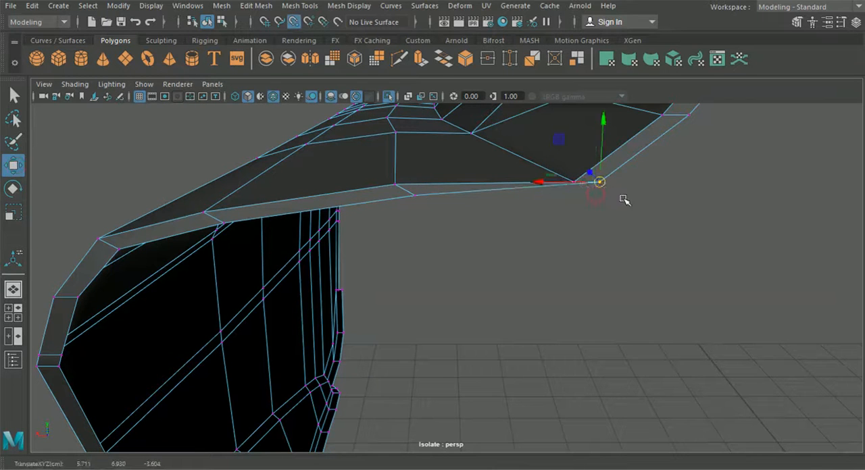
key(ctrl+z)
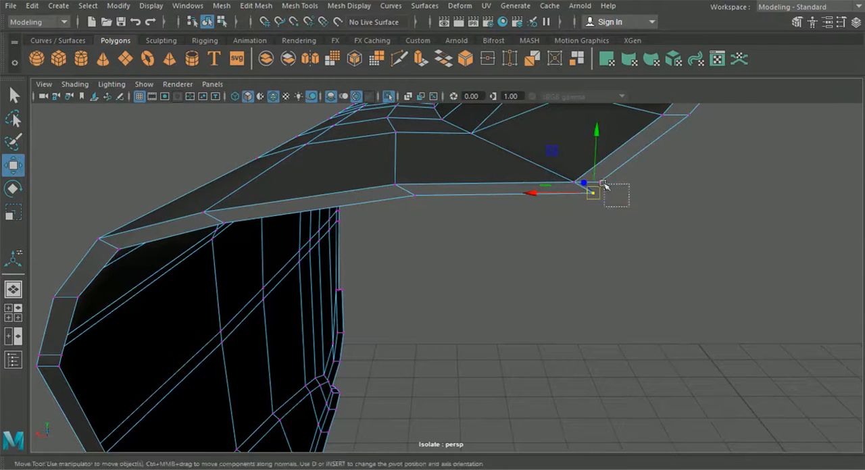
shift+drag(596, 178, 595, 177)
key(g)
scroll(635, 265, down, 3)
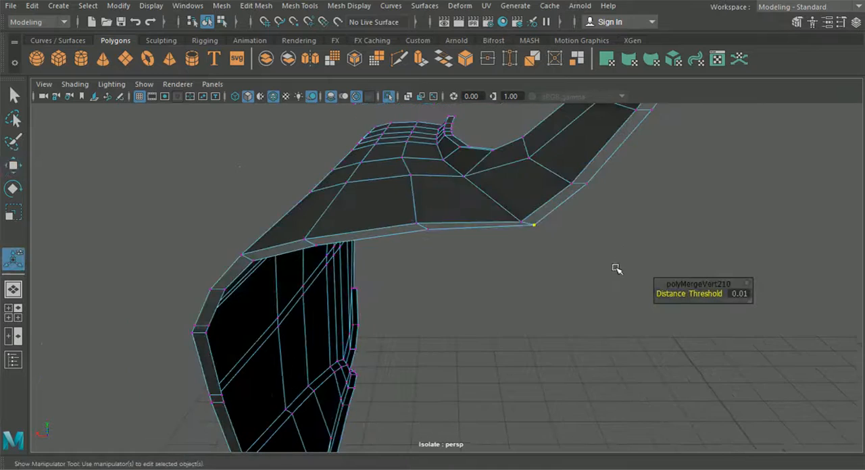
click(13, 164)
drag(534, 165, 534, 167)
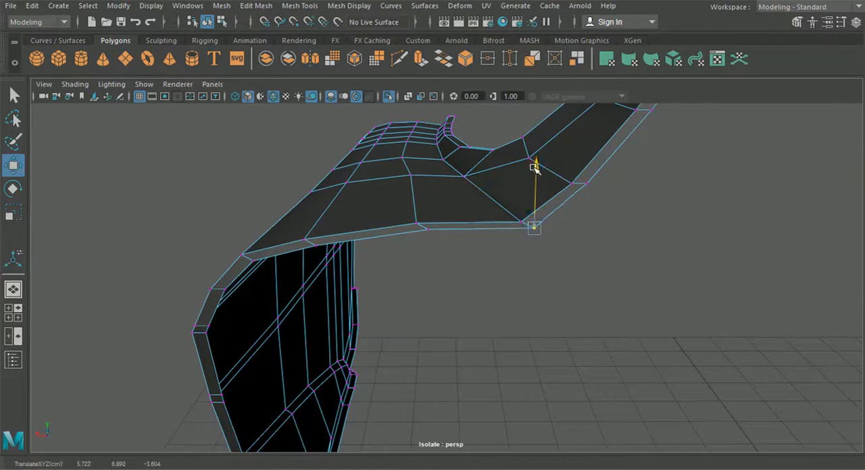
Step: Snap the loose inner border vertex at the front end of the window sill onto its neighbour and merge them
alt+drag(496, 196, 548, 280)
alt+middle_drag(547, 280, 594, 273)
scroll(594, 272, down, 5)
alt+drag(594, 273, 383, 260)
scroll(383, 261, up, 4)
alt+middle_drag(383, 261, 427, 283)
scroll(425, 286, up, 6)
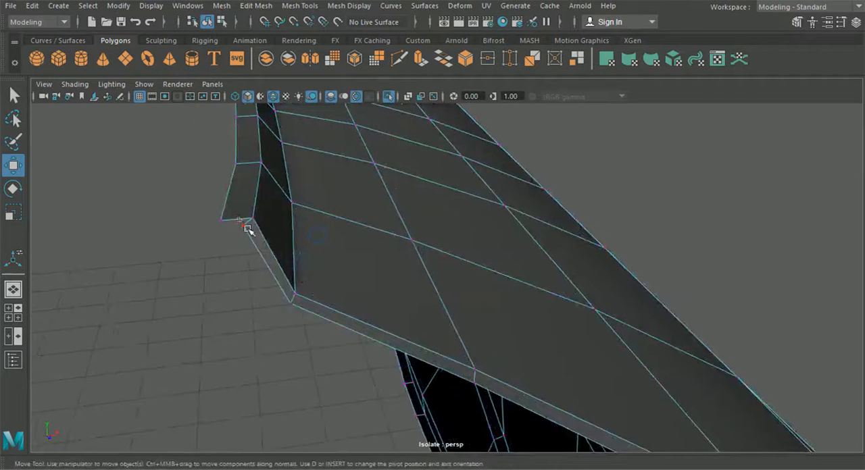
drag(248, 221, 222, 220)
drag(179, 252, 224, 216)
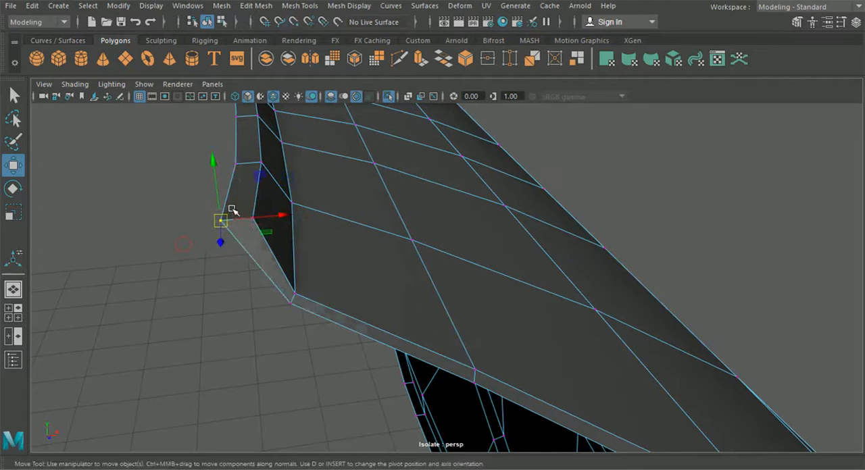
key(g)
Step: Snap and merge the last split corner vertices of the door's inner border strip, and return to object mode with nothing selected
scroll(297, 282, down, 6)
alt+middle_drag(346, 312, 324, 275)
alt+drag(324, 275, 421, 276)
alt+middle_drag(421, 276, 188, 227)
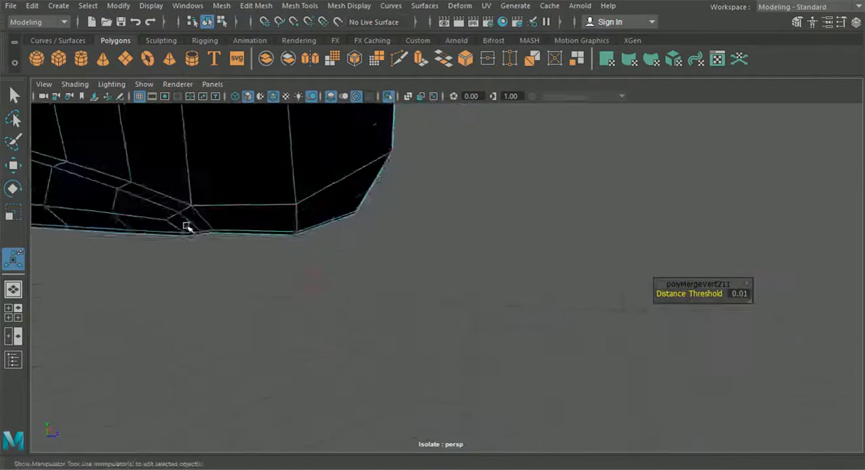
alt+drag(187, 227, 303, 253)
alt+middle_drag(324, 229, 318, 280)
scroll(331, 264, up, 4)
alt+middle_drag(349, 243, 368, 247)
scroll(372, 245, up, 4)
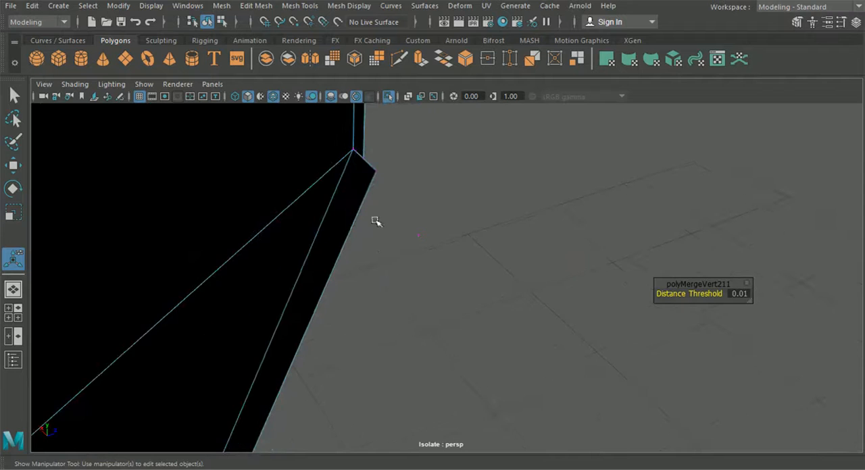
click(362, 161)
click(15, 167)
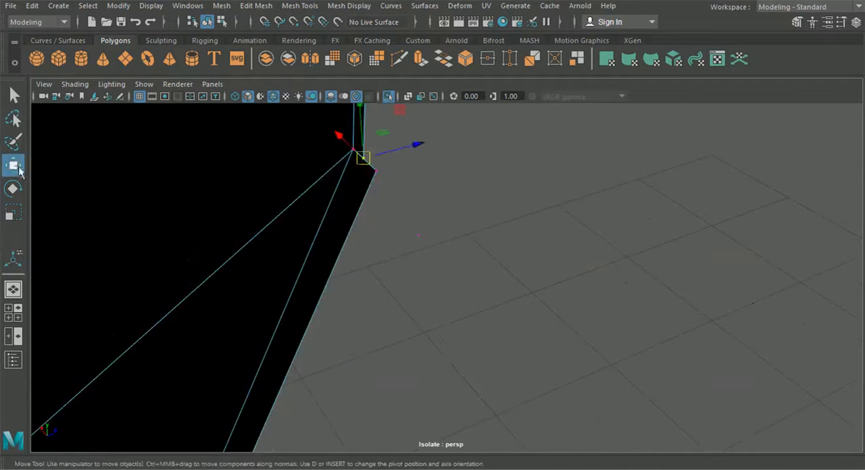
drag(364, 161, 375, 169)
drag(406, 208, 372, 167)
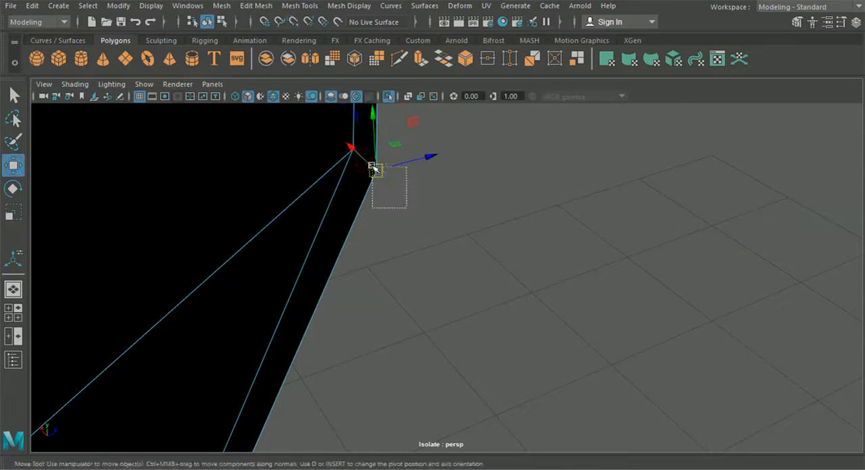
key(g)
click(222, 24)
click(210, 23)
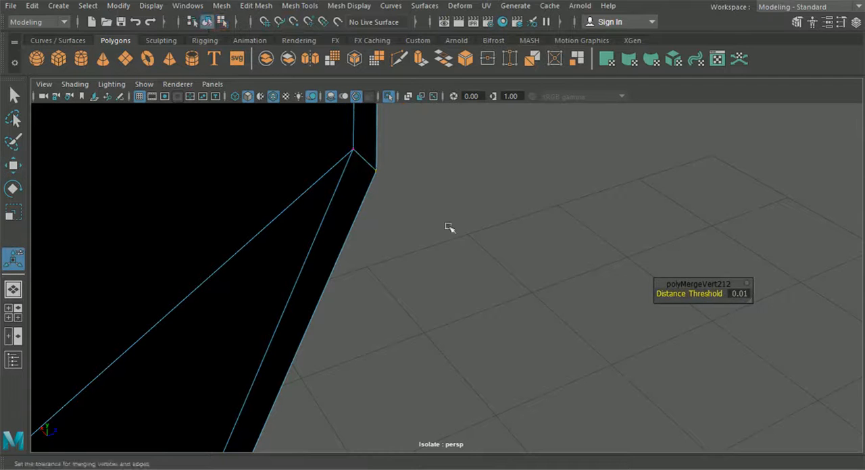
click(452, 230)
Step: Examine the thickened border all around the isolated door panel
scroll(457, 244, down, 3)
scroll(457, 244, down, 3)
alt+drag(456, 244, 414, 250)
alt+middle_drag(414, 250, 423, 273)
scroll(421, 291, up, 3)
alt+drag(422, 290, 431, 307)
alt+middle_drag(431, 307, 299, 294)
scroll(300, 295, down, 2)
mouse_move(299, 294)
alt+mouse_down()
mouse_move(301, 301)
mouse_move(258, 309)
mouse_move(333, 266)
mouse_move(305, 279)
alt+mouse_up()
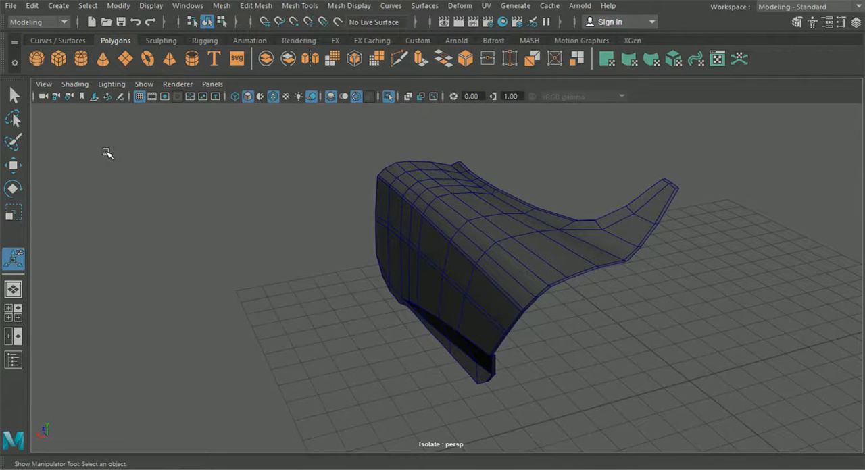
scroll(601, 233, up, 5)
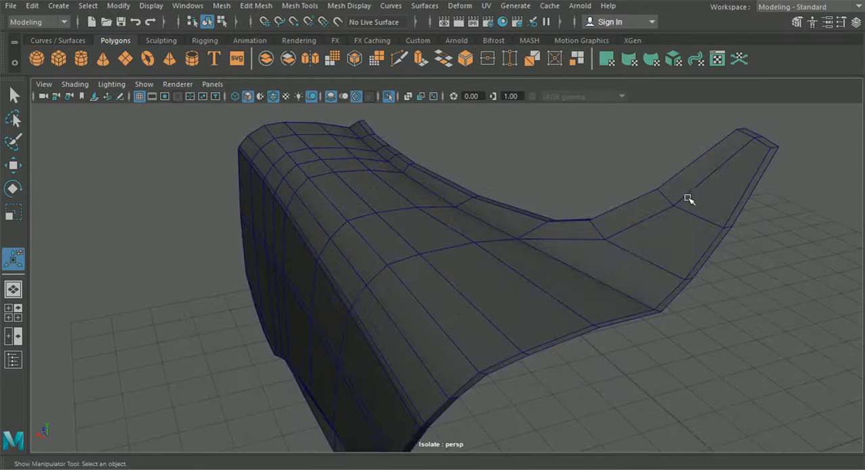
alt+drag(582, 239, 477, 212)
alt+drag(363, 182, 422, 237)
Step: Select the outer border edges of the door panel along the front, window sill, pillar, rear and bottom
click(421, 237)
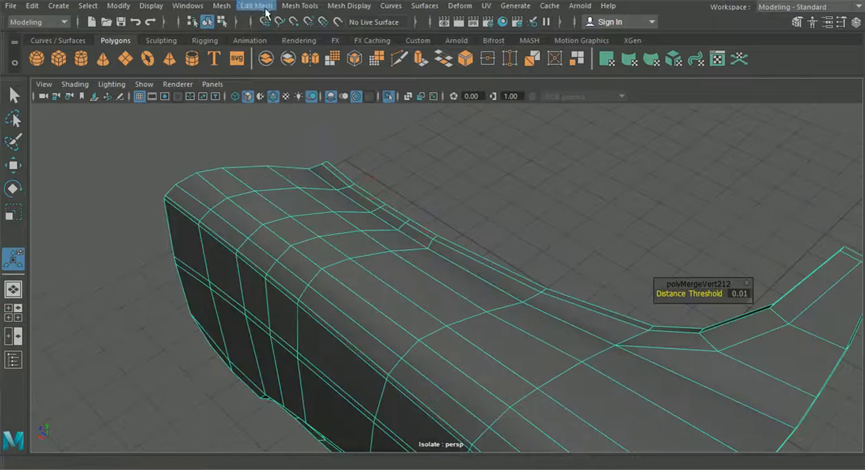
click(283, 8)
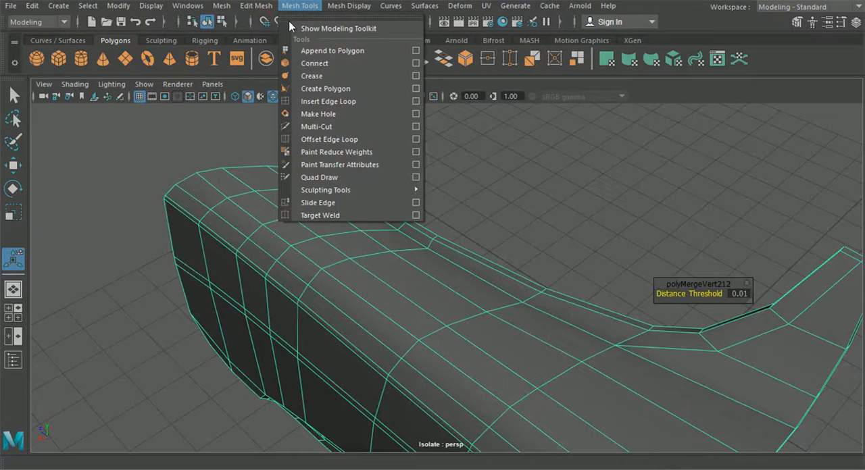
click(413, 249)
alt+drag(416, 247, 392, 234)
right_drag(363, 187, 344, 53)
click(370, 182)
alt+drag(371, 183, 588, 237)
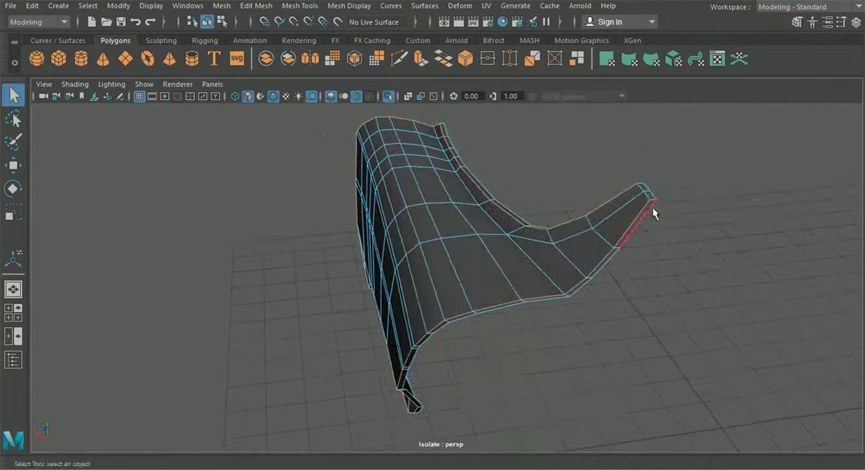
alt+drag(646, 200, 398, 202)
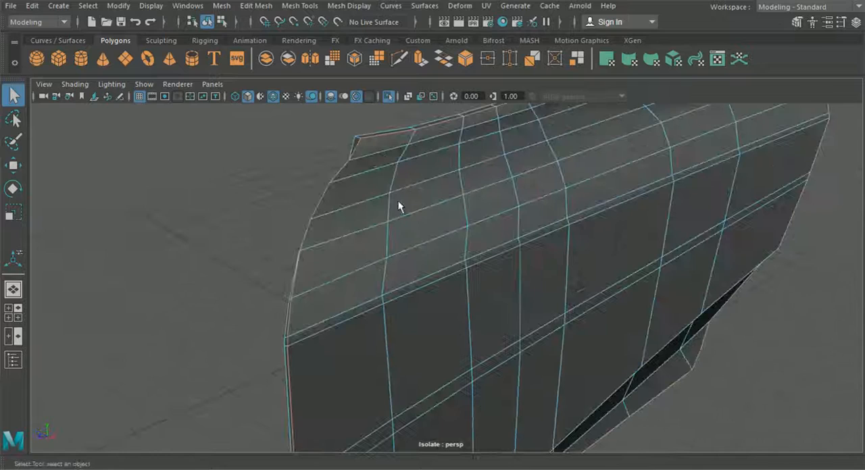
Step: Show the whole car again and bevel the selected door border edges
click(389, 99)
alt+drag(384, 140, 420, 164)
alt+right_drag(360, 193, 462, 283)
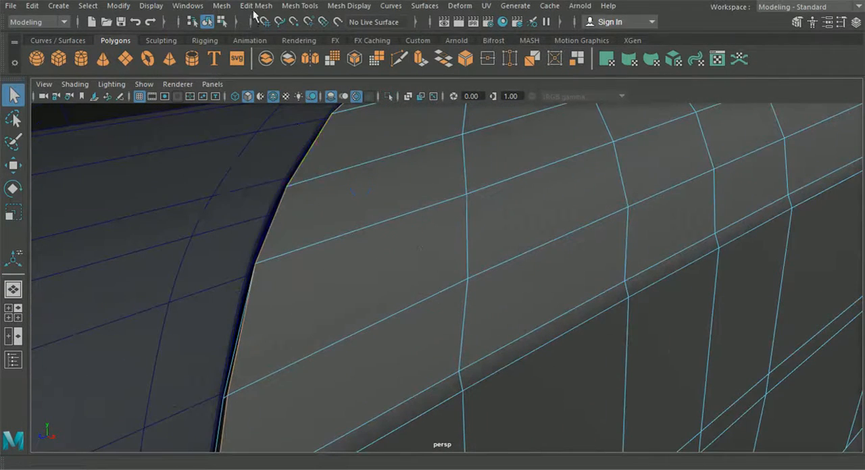
click(228, 7)
mouse_move(256, 6)
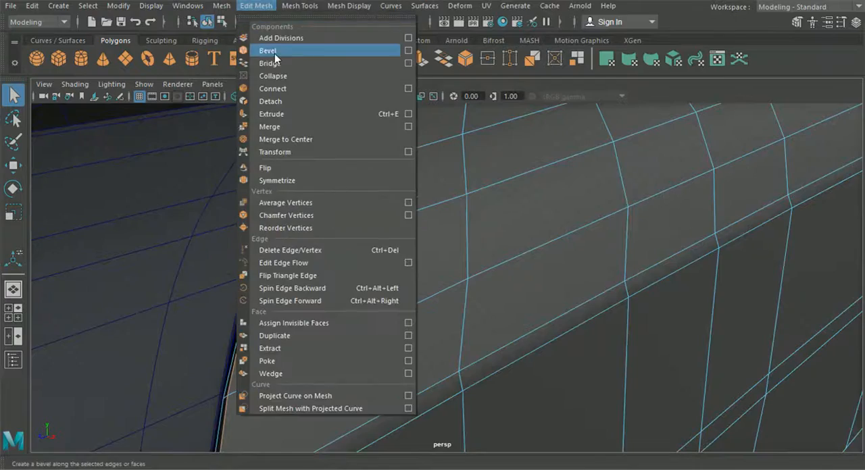
click(273, 54)
Step: Set the door border bevel's fraction to 0.7 and its segments to 2
alt+drag(320, 161, 322, 131)
alt+middle_drag(322, 131, 448, 157)
scroll(448, 157, up, 3)
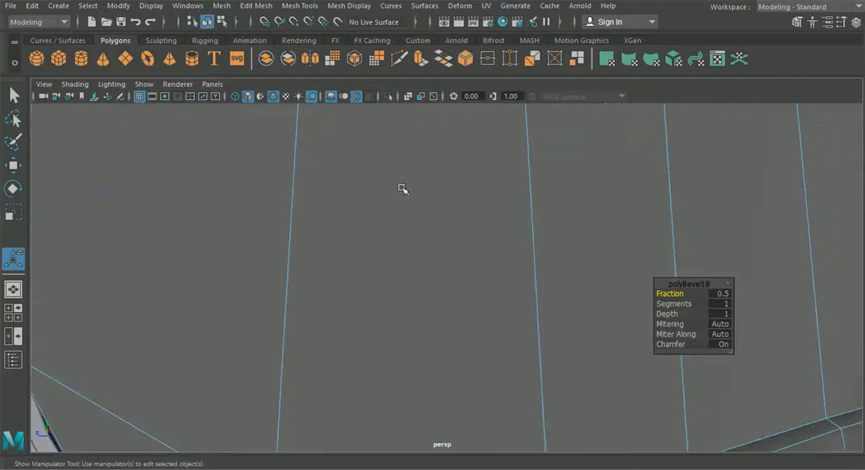
alt+drag(402, 188, 393, 200)
alt+middle_drag(394, 201, 430, 222)
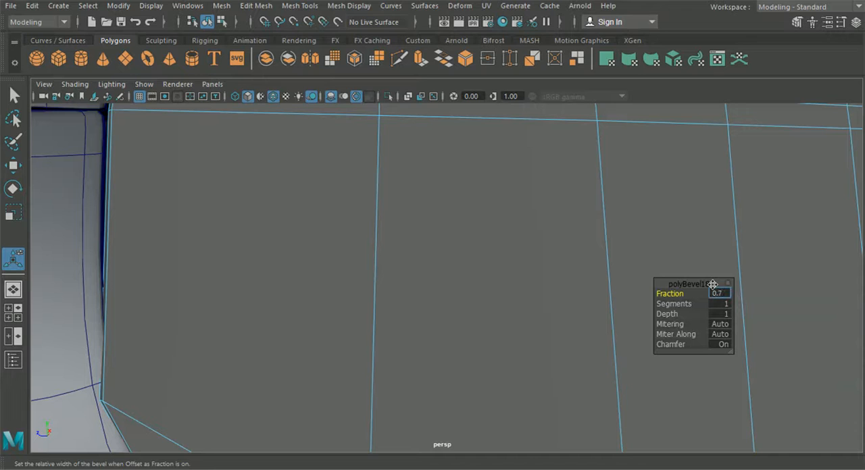
key(Return)
click(717, 305)
key(Return)
Step: Return to object mode, display the door with smooth mesh preview and deselect it
scroll(324, 328, down, 3)
alt+drag(324, 329, 290, 353)
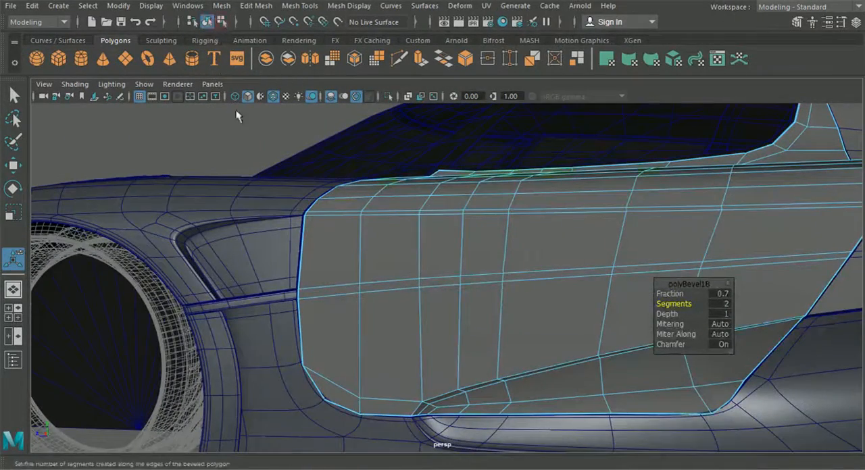
key(3)
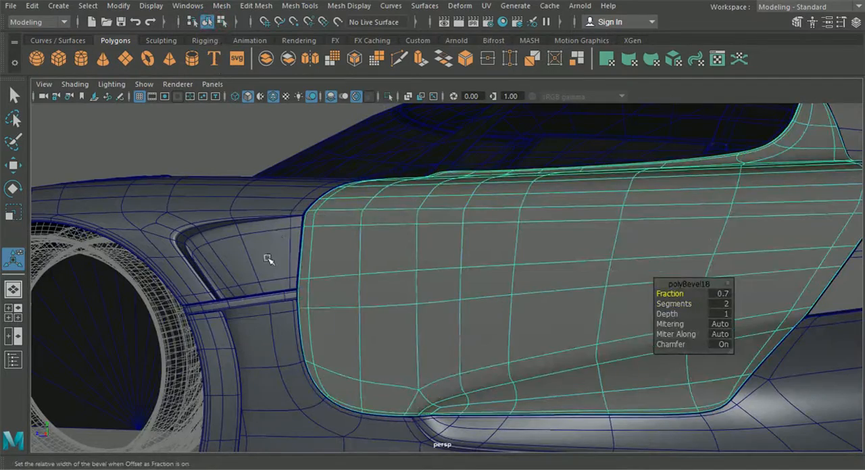
click(217, 139)
scroll(310, 228, down, 5)
alt+drag(316, 233, 367, 247)
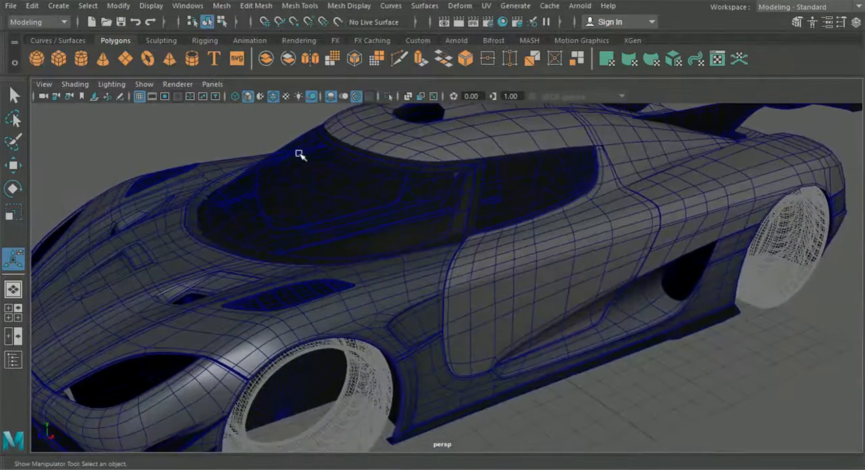
Step: Hide the wireframe overlay and examine the door's shading and the gaps to the neighbouring body panels
click(273, 98)
scroll(401, 257, up, 6)
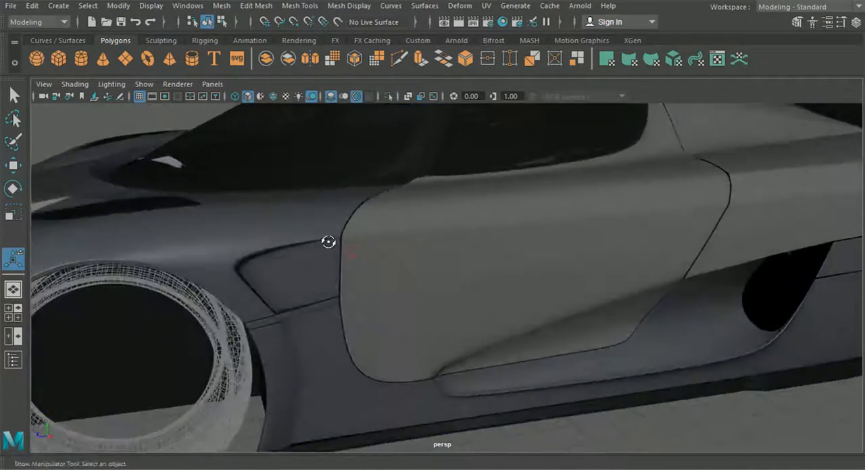
scroll(348, 240, up, 4)
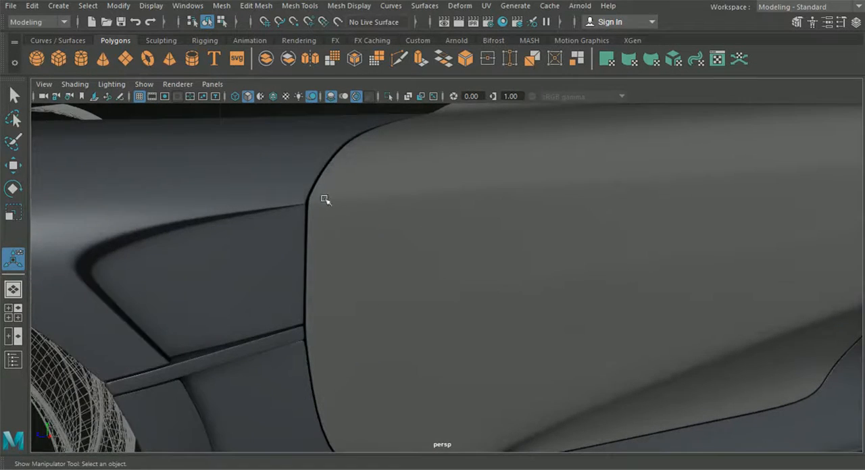
alt+drag(323, 197, 403, 265)
scroll(446, 288, down, 4)
alt+drag(378, 312, 569, 339)
scroll(585, 330, up, 4)
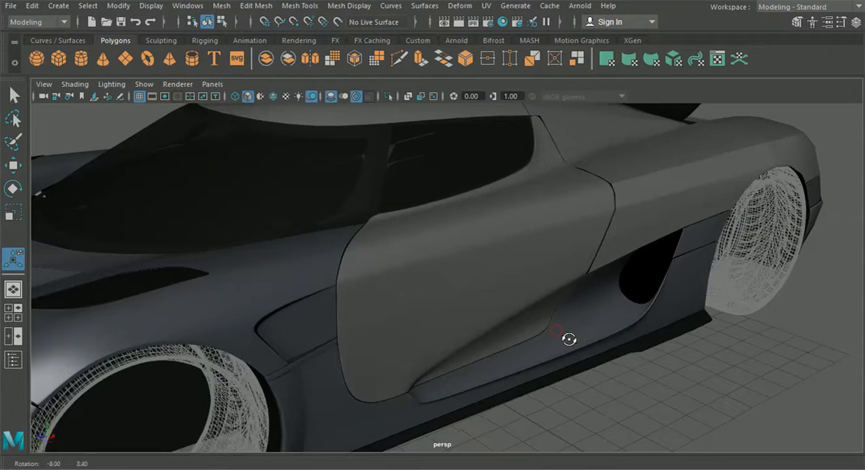
Step: Turn off the door's smooth preview and insert an edge loop close to the crease below the window sill
click(505, 275)
key(1)
alt+drag(499, 272, 485, 285)
alt+middle_drag(489, 264, 498, 275)
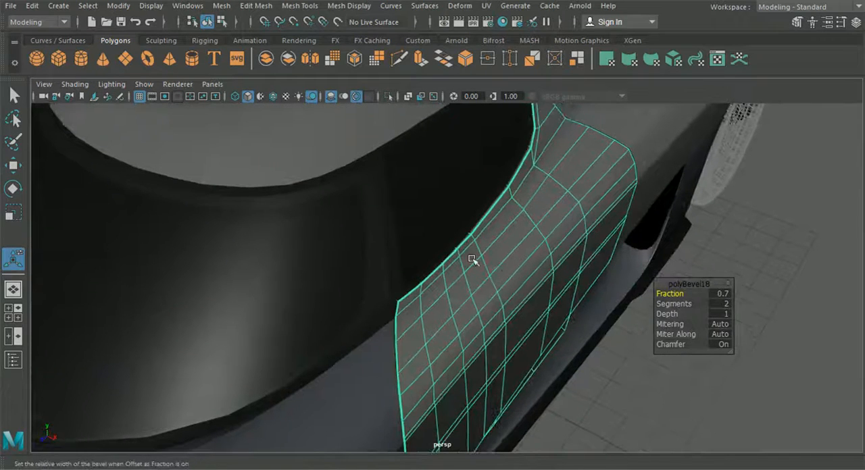
click(312, 6)
click(328, 100)
scroll(389, 285, up, 5)
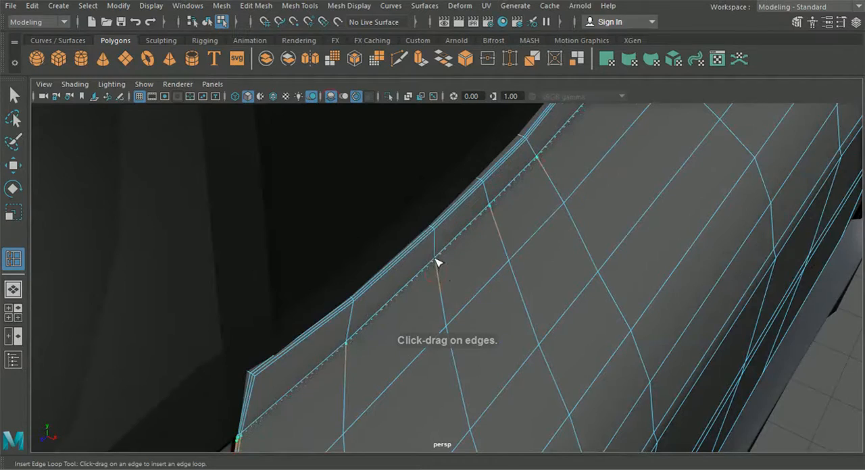
drag(436, 262, 437, 264)
Step: Insert another edge loop on the window sill strip, right beside the beveled window border
mouse_move(437, 276)
alt+mouse_down()
mouse_move(438, 285)
mouse_move(425, 269)
alt+mouse_up()
alt+middle_drag(431, 221, 411, 356)
alt+right_drag(411, 356, 404, 411)
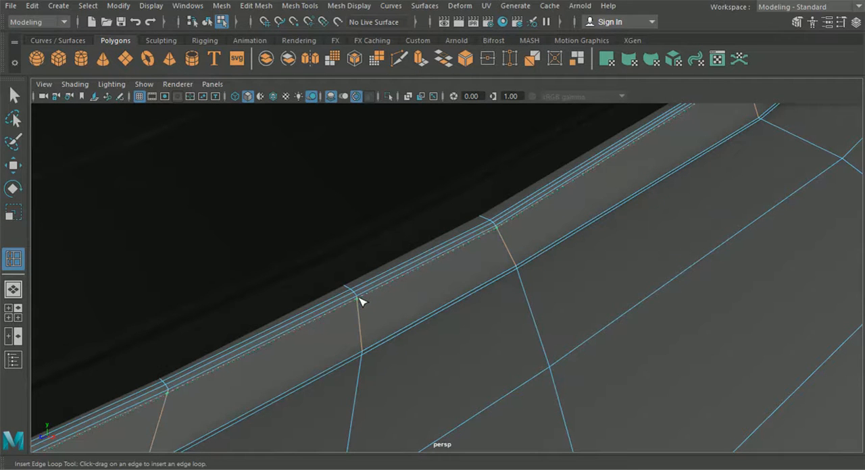
drag(358, 298, 359, 299)
Step: Examine the door's edge loops from the top of the window pillar along the rear border to the lower side crease
scroll(364, 314, down, 6)
alt+middle_drag(366, 317, 265, 401)
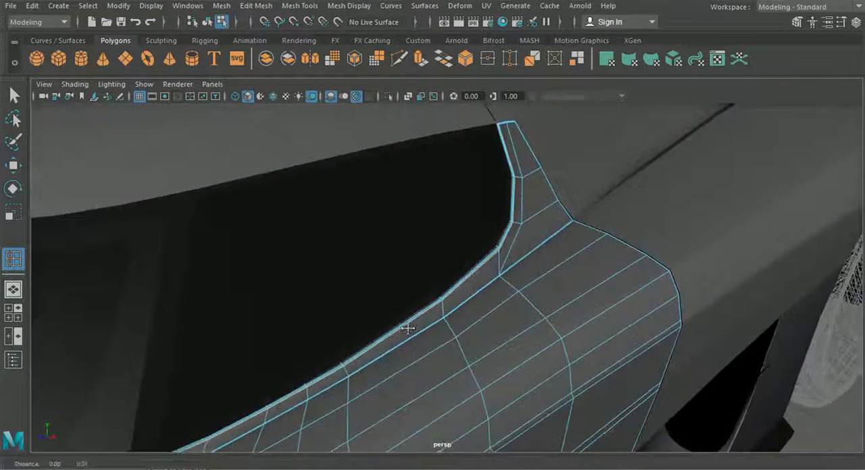
alt+middle_drag(408, 328, 347, 410)
scroll(411, 212, up, 5)
alt+middle_drag(410, 212, 378, 299)
scroll(378, 299, up, 5)
alt+middle_drag(382, 220, 382, 260)
scroll(385, 221, up, 2)
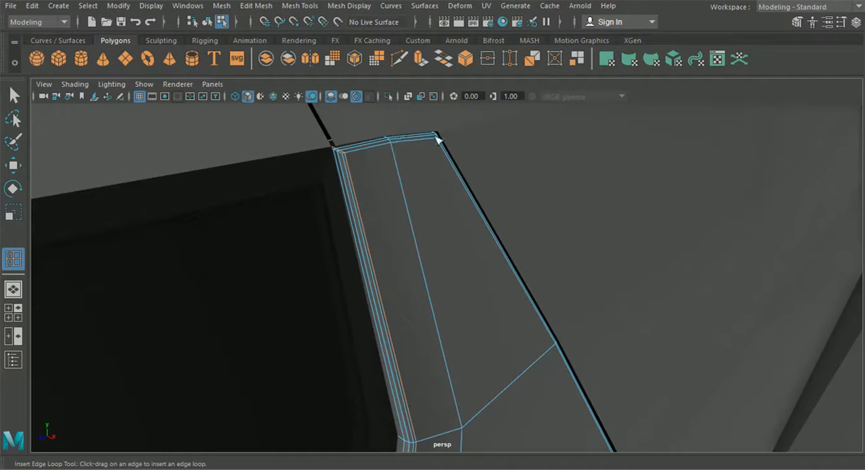
scroll(397, 203, down, 3)
alt+middle_drag(371, 259, 303, 155)
scroll(303, 155, down, 4)
alt+drag(304, 162, 338, 263)
alt+middle_drag(368, 280, 317, 129)
alt+middle_drag(473, 378, 440, 223)
scroll(425, 270, down, 6)
alt+drag(419, 290, 423, 299)
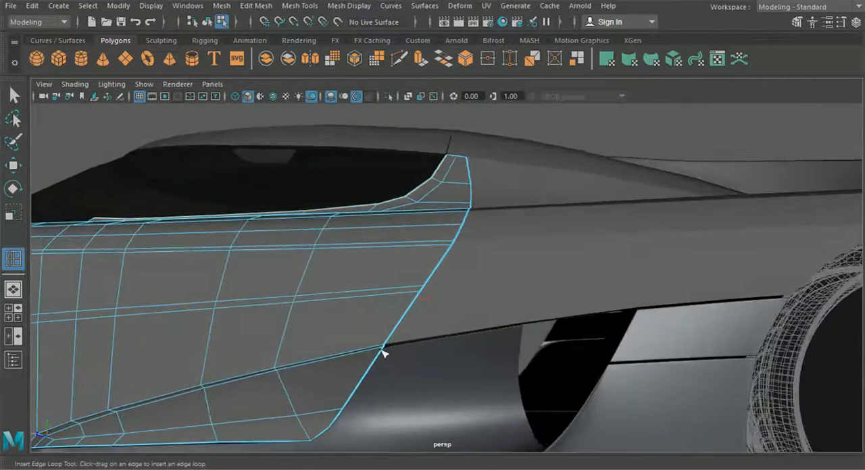
Step: Insert a supporting edge loop just below the door's lower side crease, running around the crease's front tip
alt+middle_drag(302, 415, 503, 334)
scroll(479, 354, up, 5)
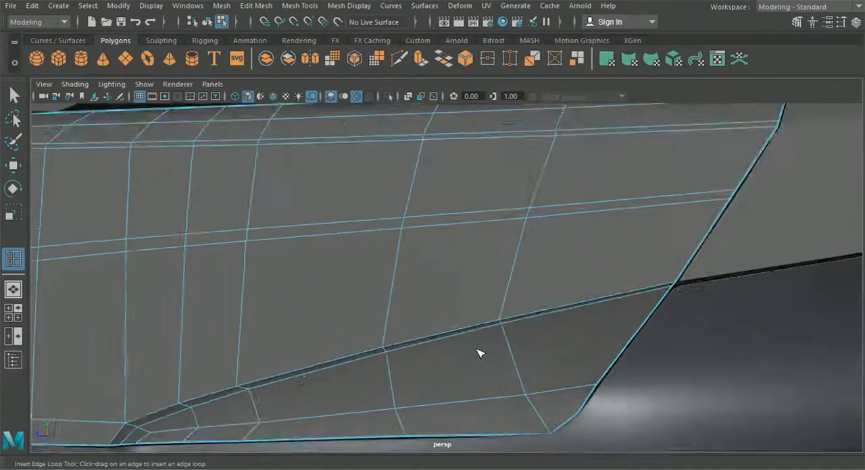
alt+middle_drag(442, 327, 444, 330)
alt+middle_drag(367, 372, 643, 188)
scroll(283, 361, up, 6)
alt+middle_drag(105, 338, 298, 274)
scroll(284, 260, up, 2)
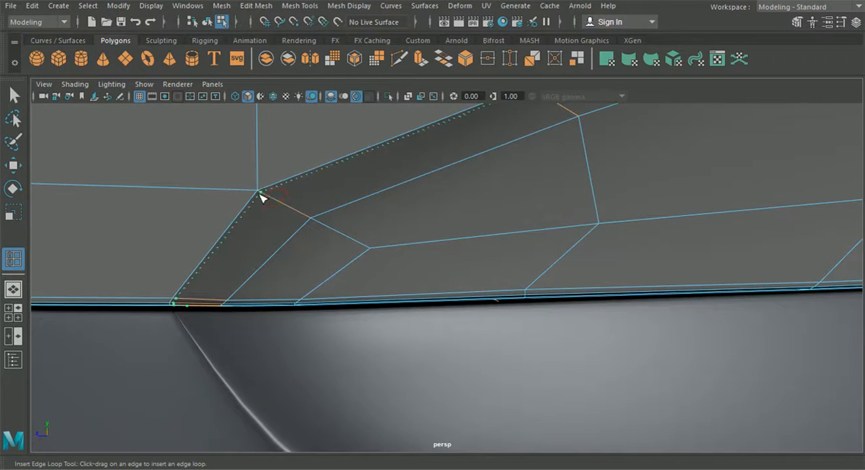
click(290, 209)
scroll(332, 268, down, 5)
alt+middle_drag(332, 268, 332, 330)
Step: Preview the door smoothed and examine its shading along the lower crease, the panel gaps and the window sill
click(207, 23)
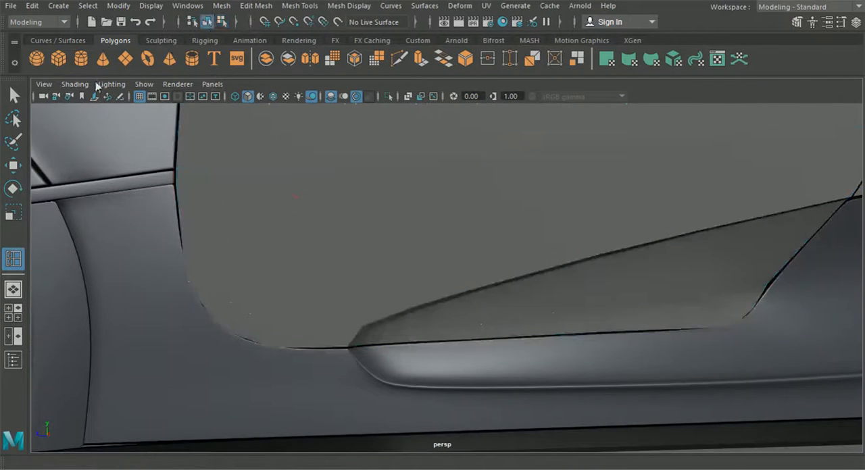
click(15, 100)
click(338, 200)
scroll(340, 206, down, 5)
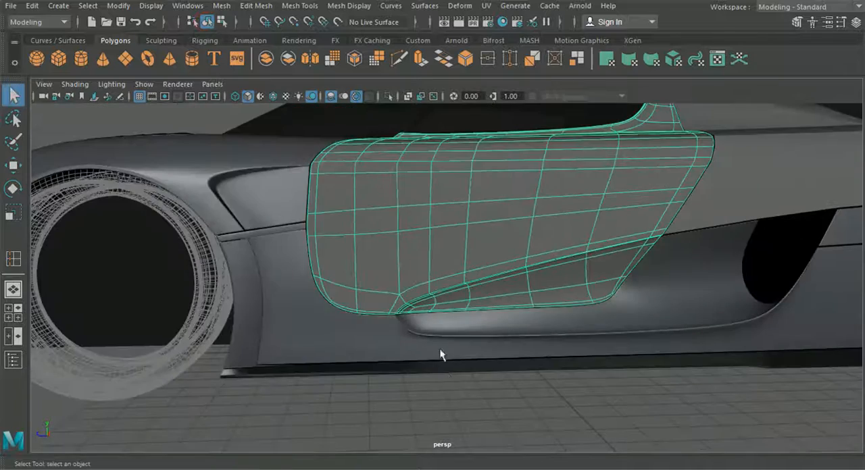
click(469, 412)
alt+drag(467, 407, 448, 403)
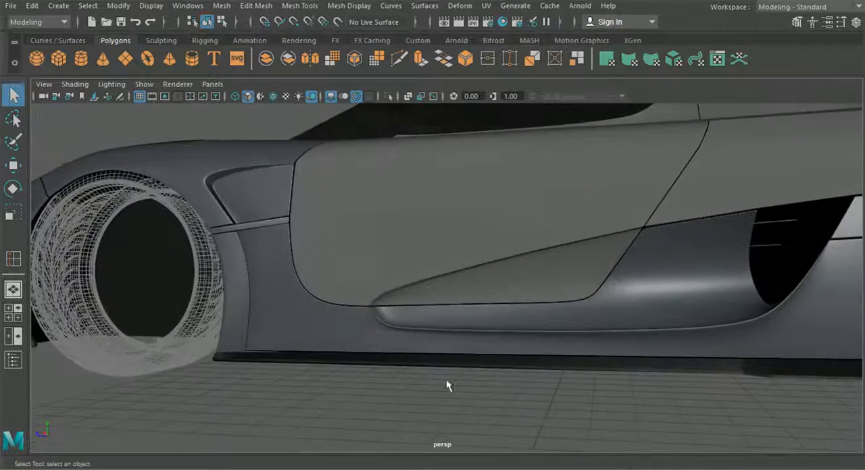
alt+drag(440, 275, 442, 311)
alt+middle_drag(441, 311, 416, 370)
scroll(410, 341, up, 5)
alt+drag(410, 338, 449, 324)
alt+drag(471, 230, 427, 204)
alt+middle_drag(426, 205, 438, 202)
scroll(398, 250, up, 3)
Step: Turn off the door's smooth preview and shift two vertices below the window's rear corner sideways along X
click(345, 281)
alt+middle_drag(345, 280, 347, 281)
scroll(357, 276, up, 4)
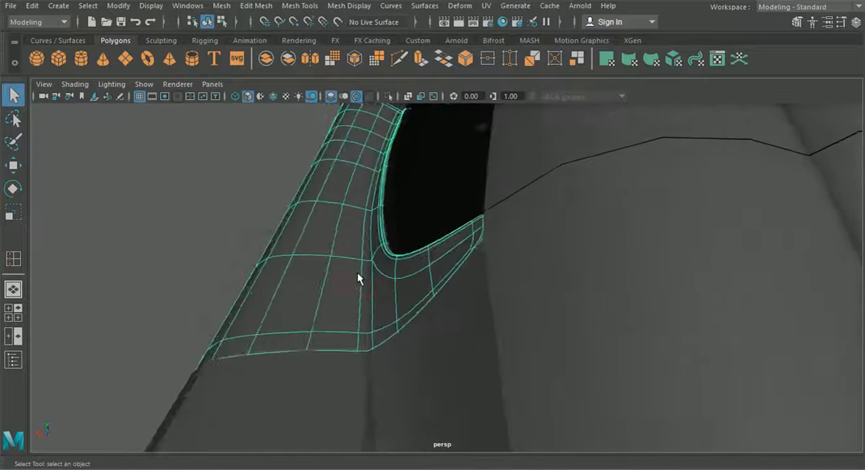
key(1)
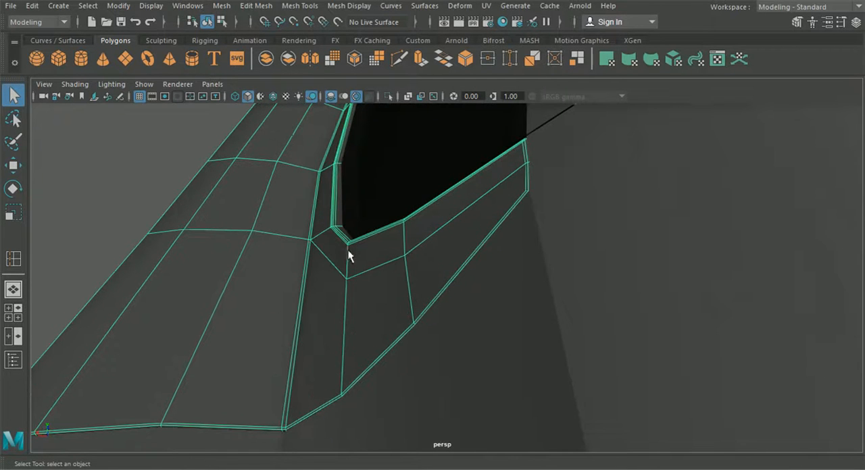
alt+drag(353, 275, 343, 272)
right_drag(334, 255, 277, 93)
click(13, 165)
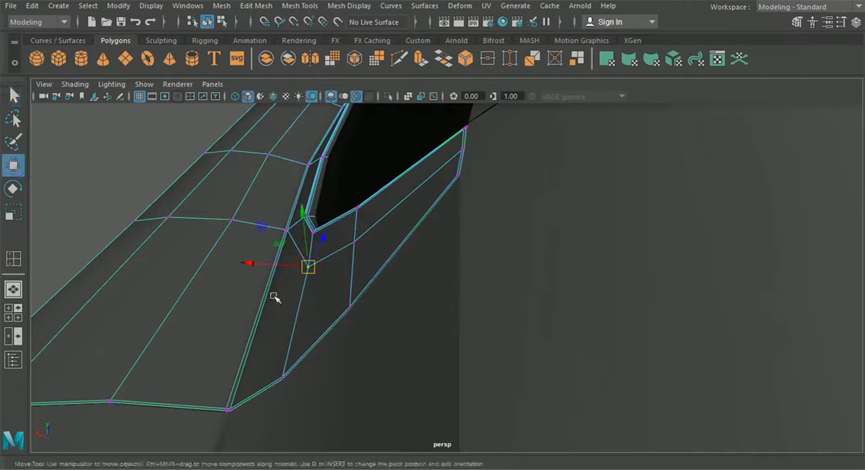
drag(268, 268, 262, 264)
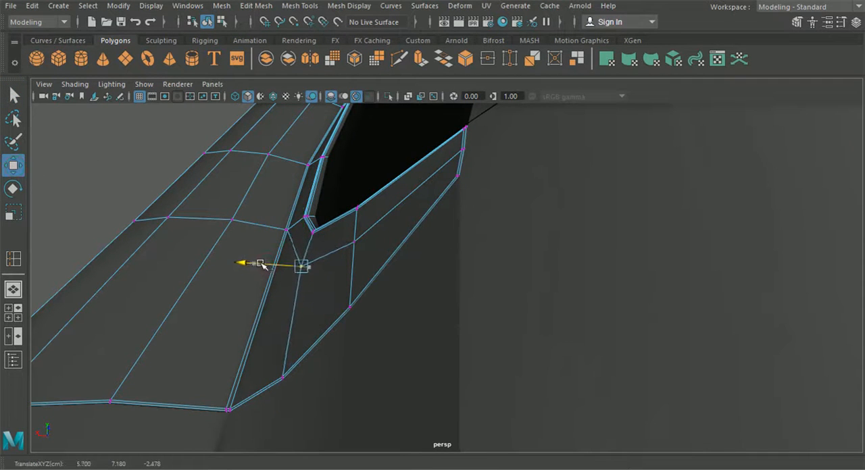
click(353, 243)
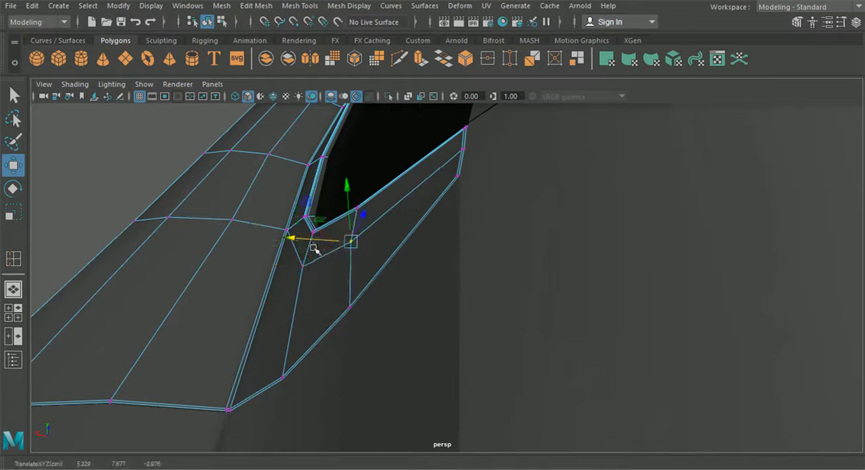
alt+drag(314, 248, 335, 250)
Step: Insert an edge loop through the middle of the strip that borders the window opening
click(226, 8)
mouse_move(257, 8)
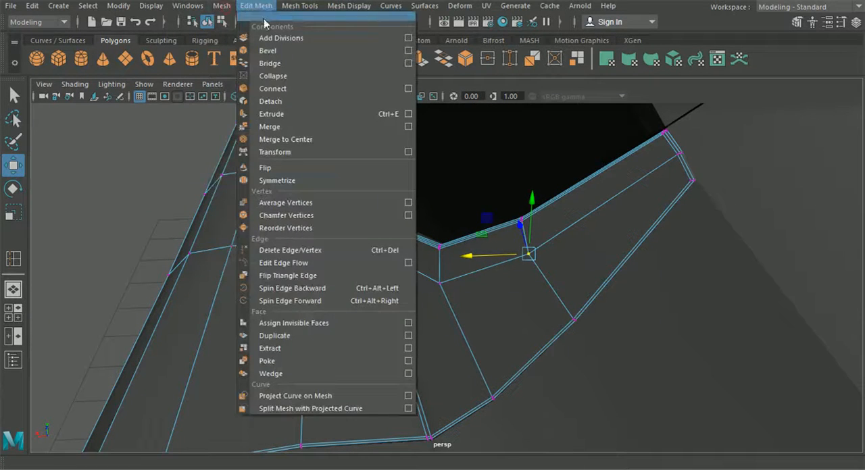
mouse_move(297, 9)
click(319, 99)
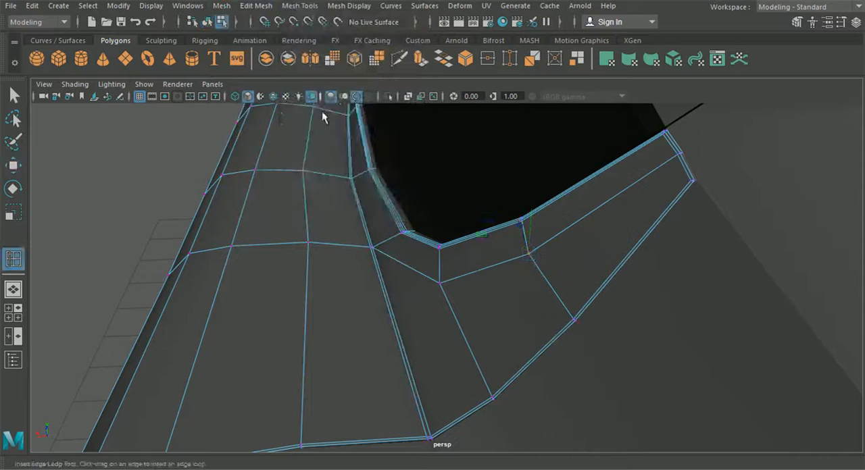
alt+middle_drag(363, 147, 334, 166)
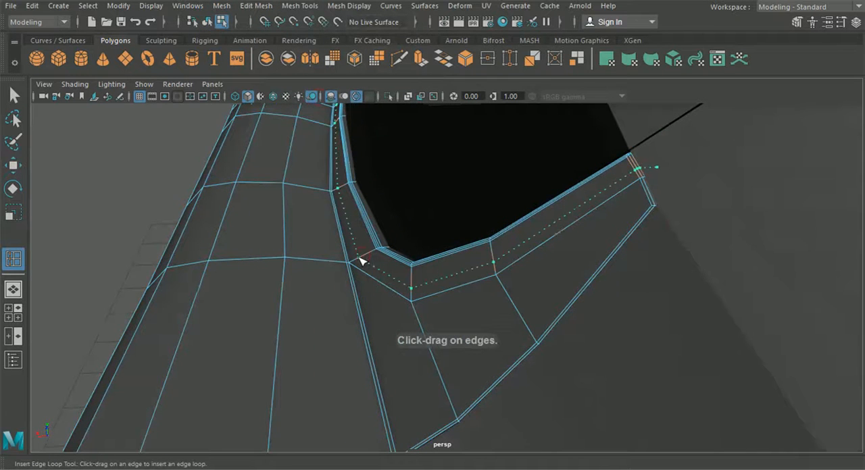
alt+drag(400, 261, 325, 135)
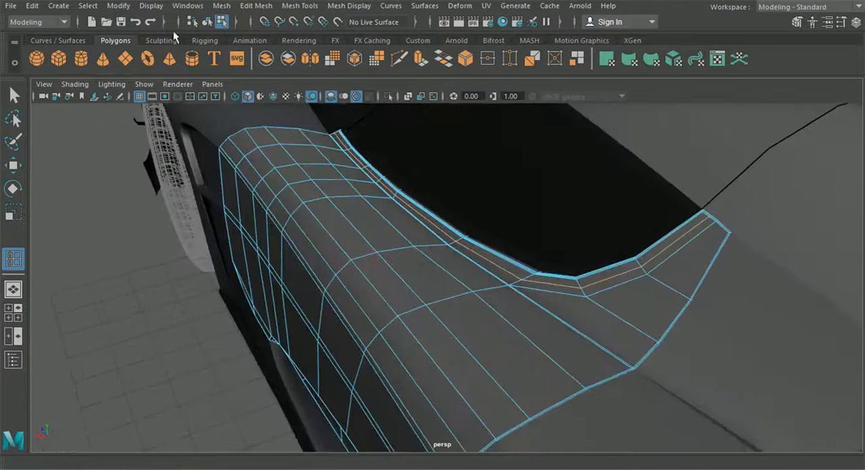
Step: Preview the door smoothed and examine the curvature around the window border and its rear corner
click(208, 22)
key(q)
click(313, 247)
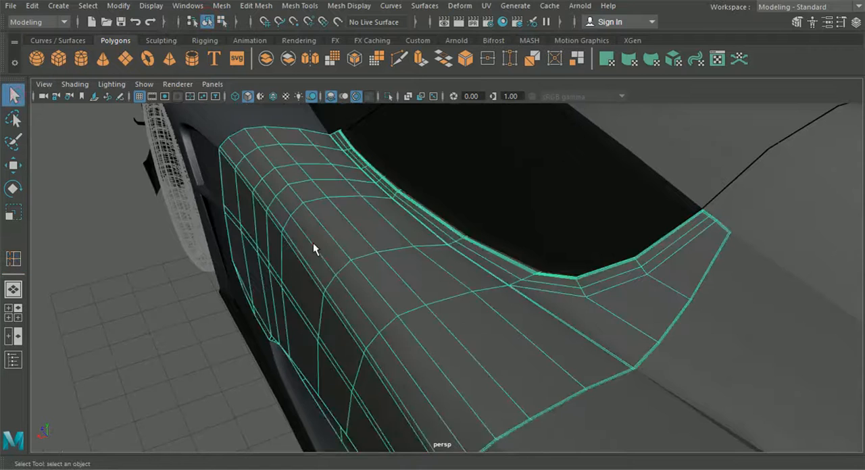
alt+drag(313, 243, 582, 234)
scroll(565, 309, up, 5)
alt+middle_drag(582, 234, 527, 314)
alt+drag(527, 315, 494, 315)
click(546, 279)
alt+middle_drag(543, 302, 539, 353)
alt+drag(534, 349, 414, 304)
alt+middle_drag(414, 304, 257, 225)
alt+drag(256, 226, 428, 359)
Step: Move individual vertices of the window border strip around its rear corner along X to even out the smoothed surface
right_drag(428, 357, 362, 96)
alt+drag(405, 216, 440, 331)
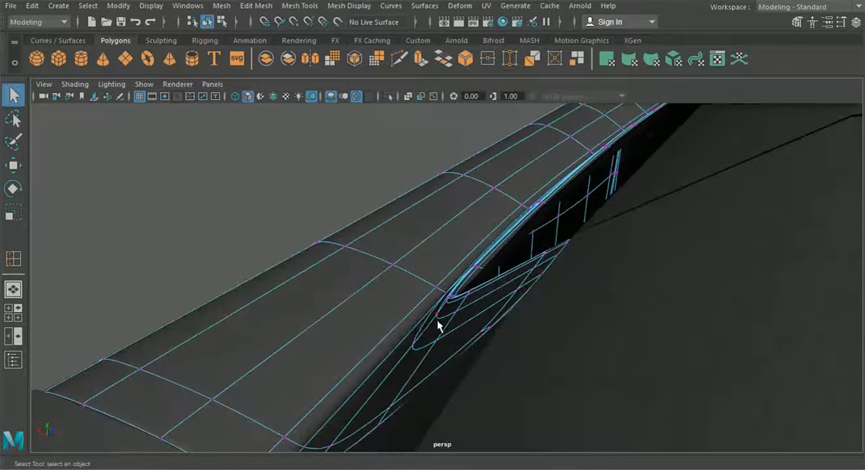
click(19, 167)
drag(389, 308, 415, 307)
click(454, 314)
click(534, 274)
drag(511, 242, 511, 242)
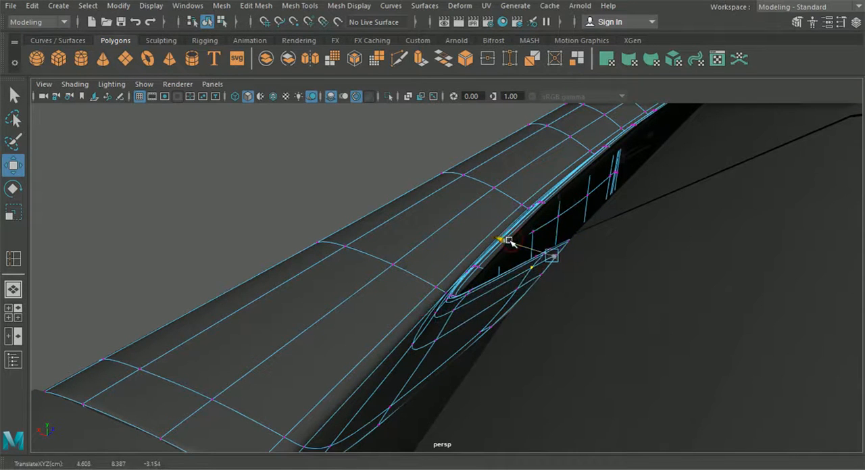
drag(518, 287, 494, 261)
click(435, 339)
drag(397, 326, 724, 305)
Step: Adjust more border strip vertices along X where the window pillar meets the sill, checking against the inner side
click(411, 345)
scroll(381, 336, down, 5)
scroll(595, 296, up, 3)
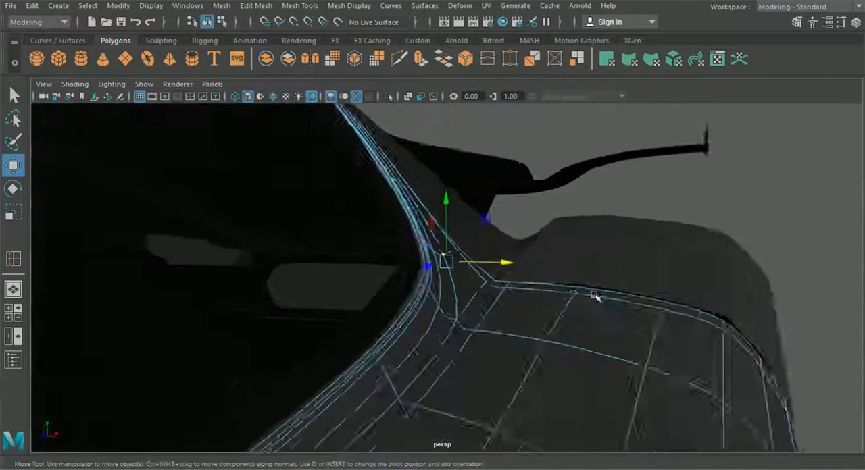
scroll(594, 296, up, 3)
mouse_move(450, 187)
mouse_down()
mouse_move(453, 180)
mouse_move(469, 202)
mouse_move(414, 208)
mouse_move(447, 203)
mouse_up()
click(389, 195)
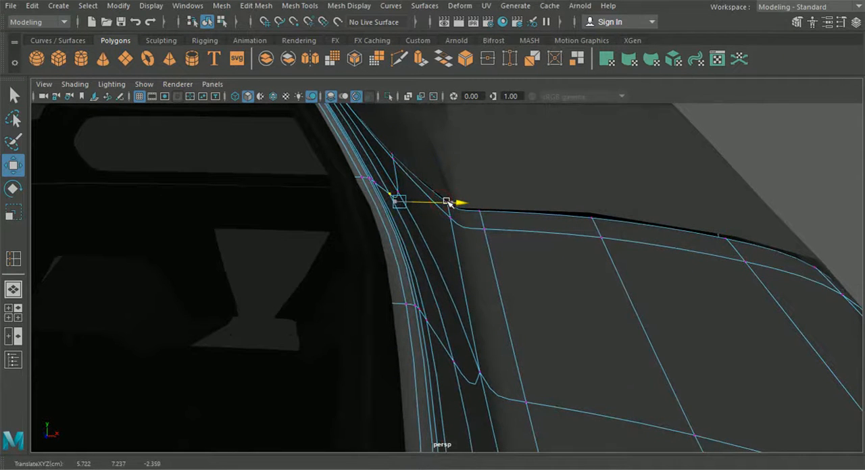
alt+middle_drag(450, 204, 507, 380)
click(343, 187)
drag(396, 201, 446, 276)
drag(573, 192, 611, 231)
Step: Refine the remaining vertices between the sill crease and the curved window border, and return to object selection
click(433, 291)
mouse_move(468, 299)
mouse_down()
mouse_move(483, 303)
mouse_move(473, 301)
mouse_up()
alt+middle_drag(473, 302, 433, 186)
alt+drag(458, 277, 398, 295)
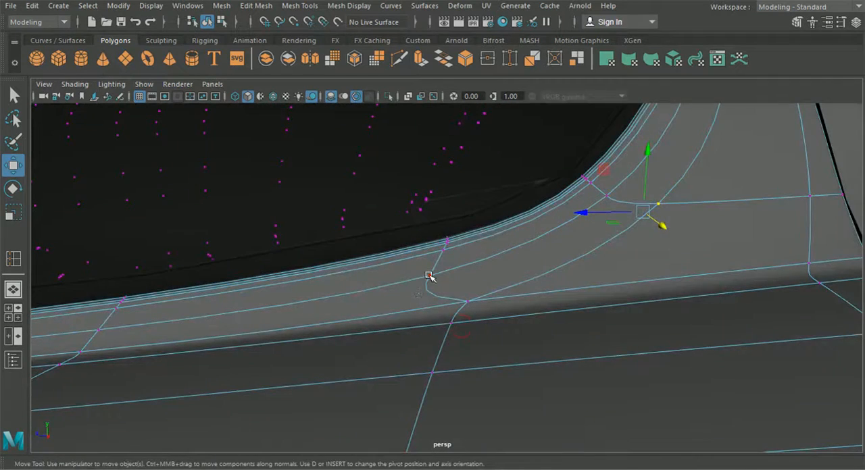
click(429, 275)
scroll(429, 277, down, 4)
click(208, 22)
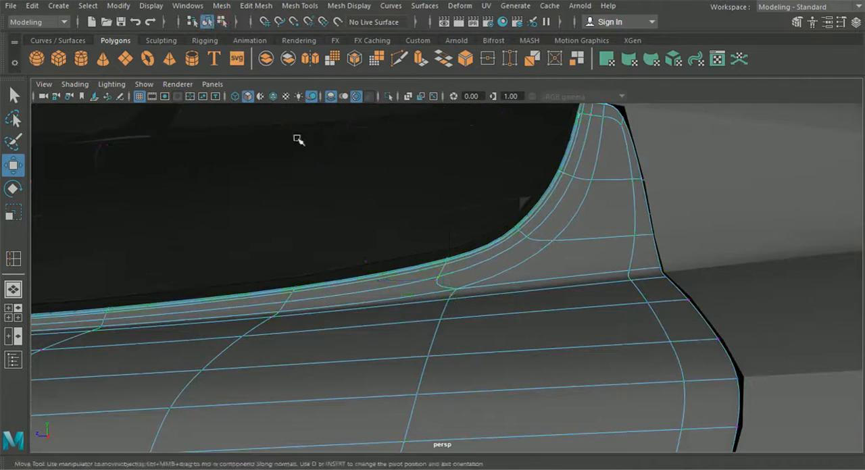
Step: Examine the reshaped window corner's smooth shading and switch the door back to its unsmoothed mesh
scroll(368, 233, down, 10)
click(452, 156)
alt+drag(452, 155, 534, 284)
scroll(513, 207, up, 5)
scroll(448, 232, up, 3)
click(444, 305)
scroll(440, 305, up, 3)
alt+drag(411, 228, 490, 232)
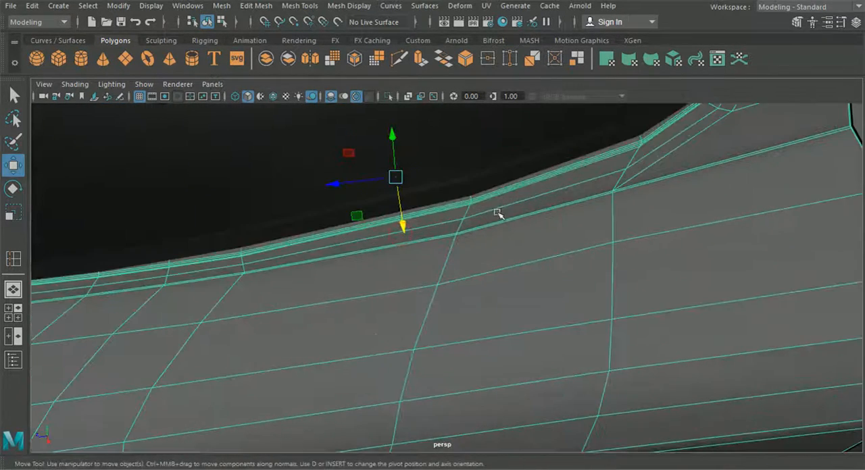
click(402, 61)
alt+middle_drag(603, 232, 550, 283)
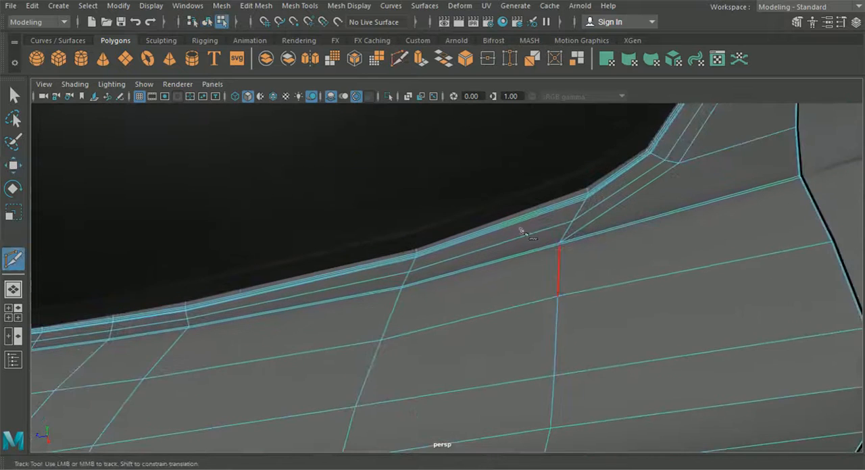
alt+right_drag(550, 284, 644, 268)
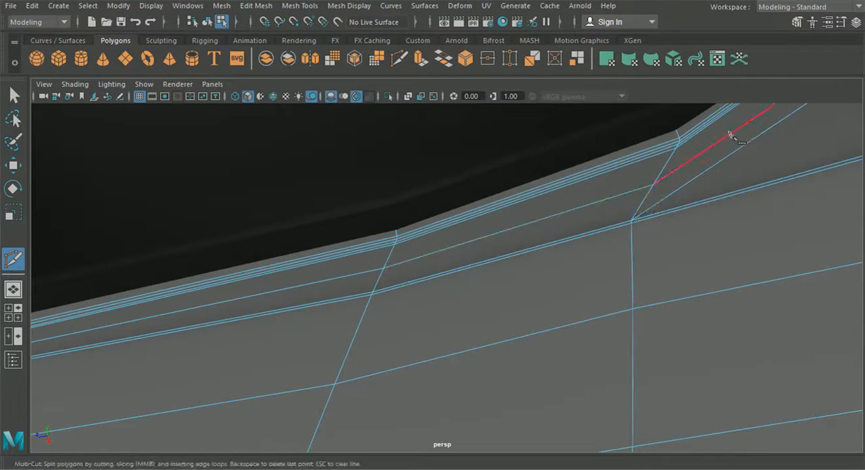
Step: Insert edge loops just above the sill crease, on the front strip and on the section reaching the rear border
click(289, 8)
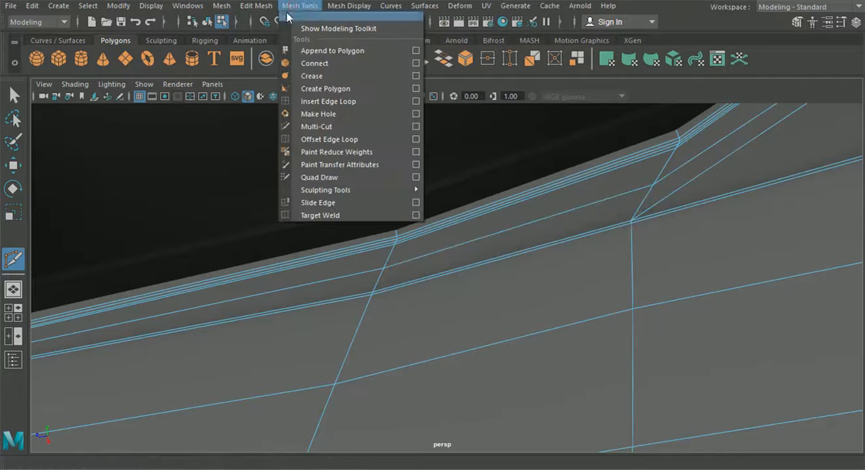
click(320, 104)
scroll(371, 268, up, 3)
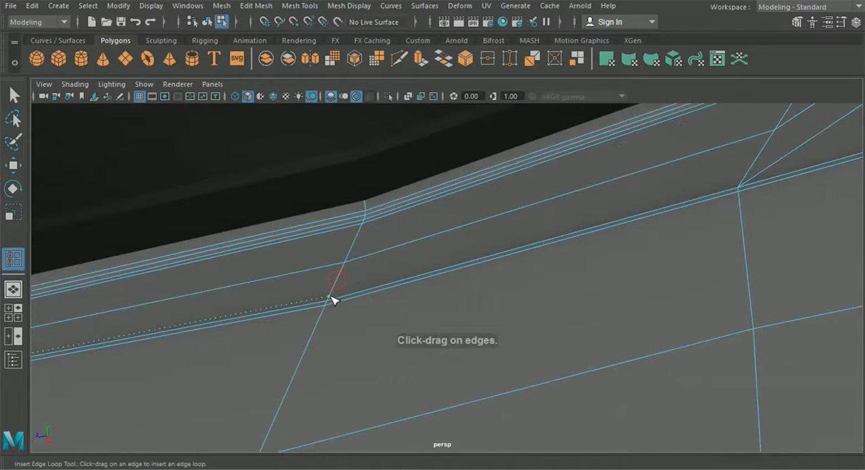
alt+middle_drag(662, 232, 149, 335)
alt+middle_drag(511, 254, 266, 345)
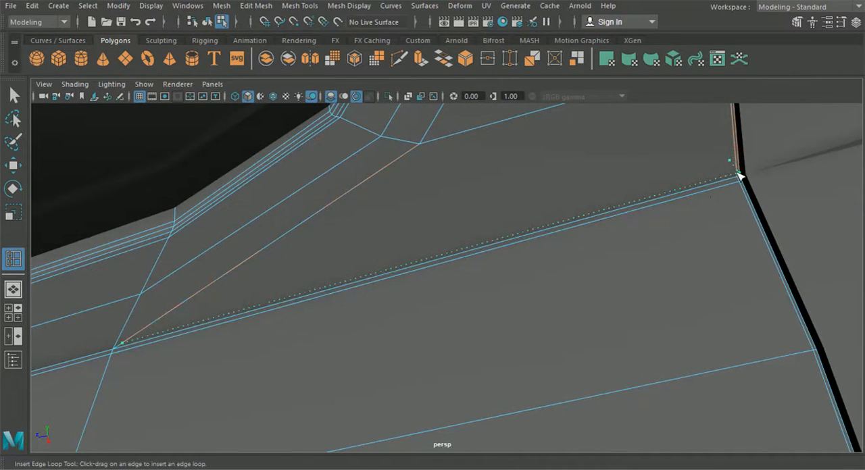
click(739, 176)
alt+middle_drag(518, 252, 812, 168)
Step: Cut a new edge just above the sill crease with Multi-Cut, connecting the ends of the two new edge loops
click(399, 62)
alt+middle_drag(436, 264, 618, 209)
click(555, 218)
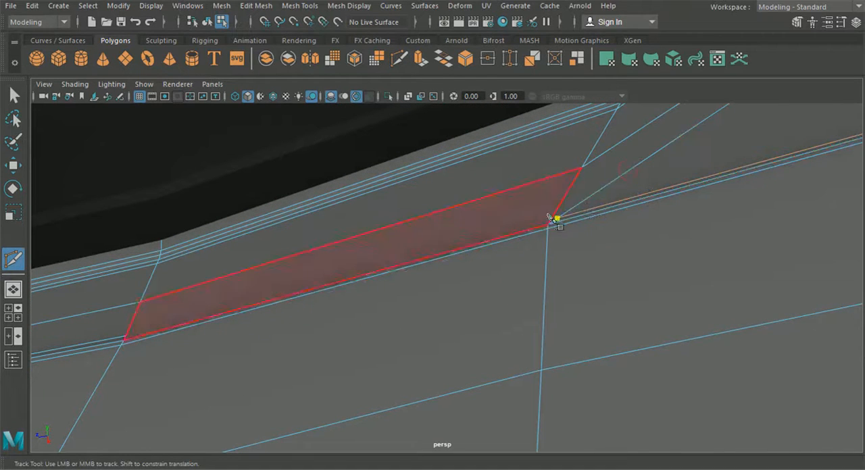
click(125, 336)
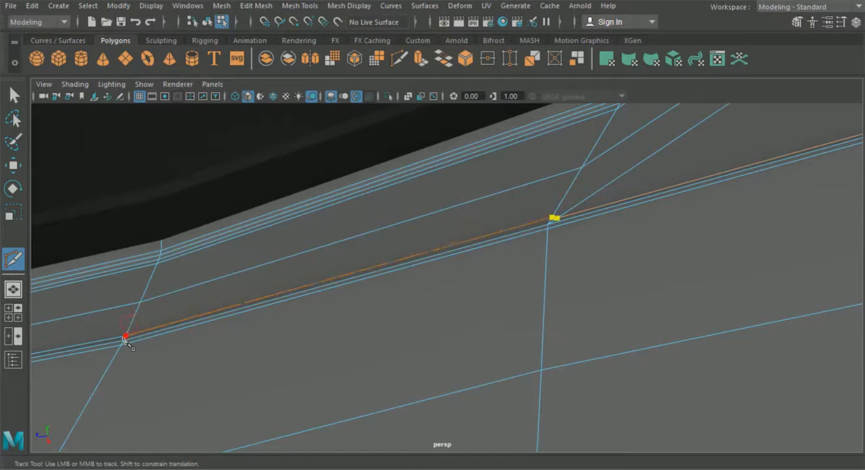
click(10, 94)
Step: Merge the two neighbouring vertices where the new edges meet above the sill crease, using a 0.01 distance threshold
alt+middle_drag(246, 207, 177, 238)
alt+drag(231, 238, 309, 232)
right_drag(456, 240, 392, 112)
click(493, 244)
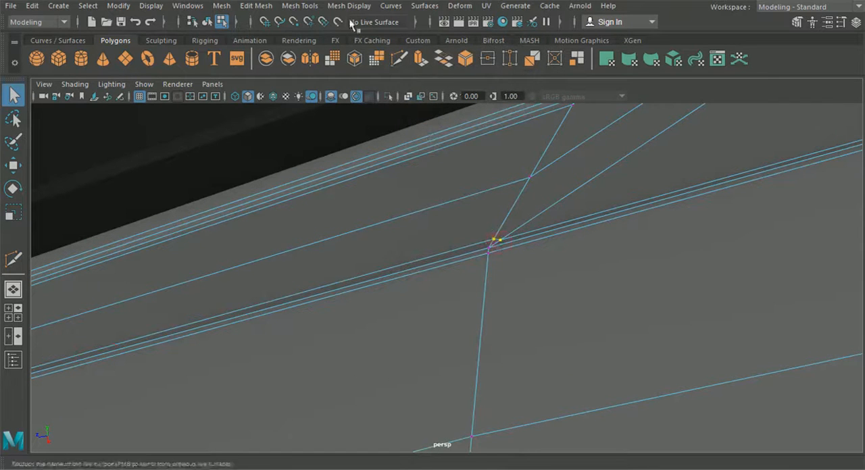
click(256, 5)
click(287, 127)
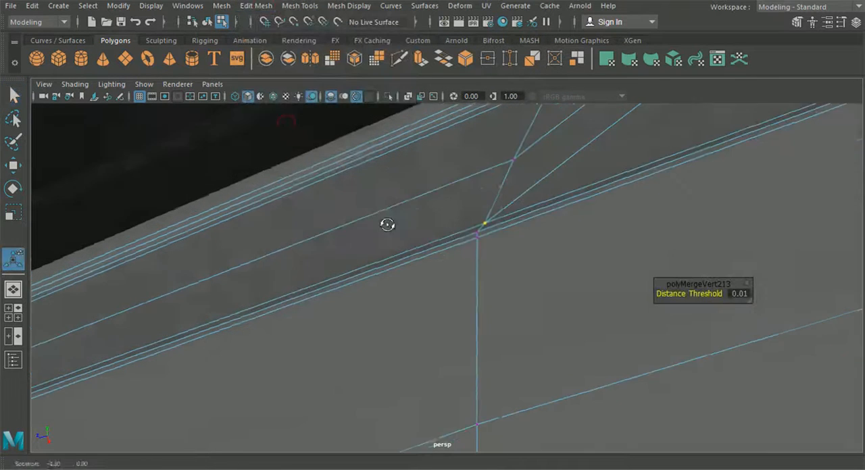
Step: Fine-tune the vertex positions around the merged point beside the sill crease and return to object selection
key(w)
drag(435, 220, 430, 221)
alt+drag(436, 256, 541, 196)
alt+drag(302, 233, 419, 250)
drag(345, 247, 324, 235)
click(207, 21)
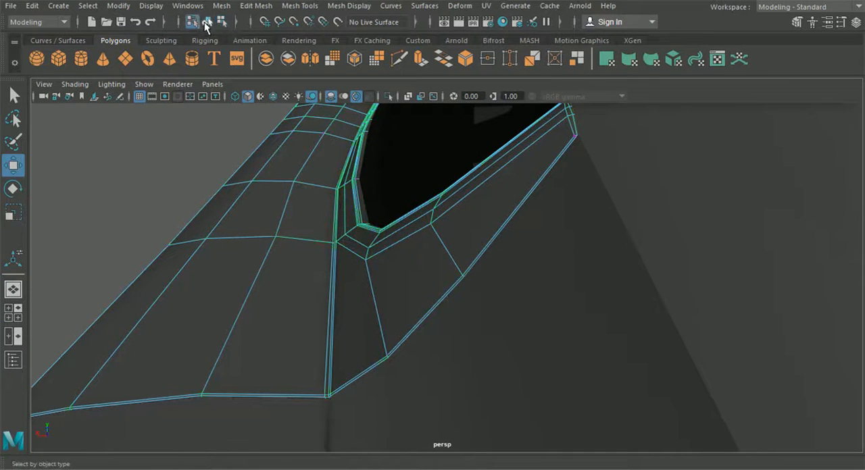
Step: Adjust the vertex on the door's upper surface, next to the sill crease near the window's rear corner
click(140, 162)
click(260, 223)
right_drag(261, 223, 201, 94)
alt+drag(230, 146, 304, 190)
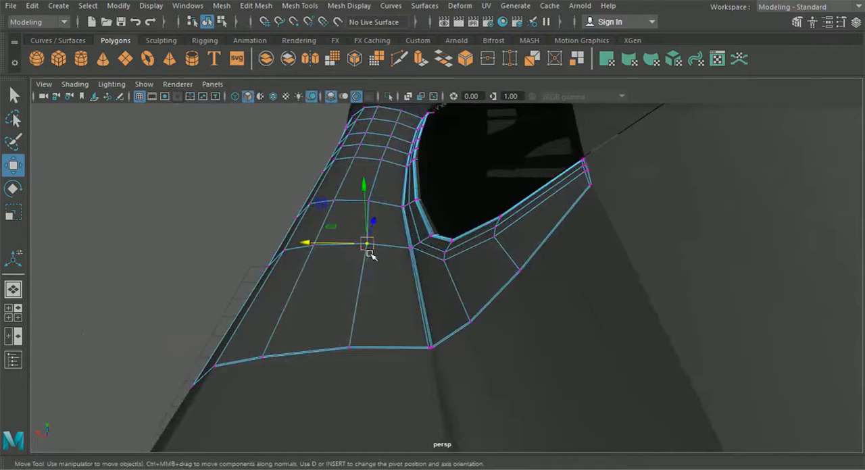
drag(322, 246, 352, 258)
scroll(351, 259, down, 5)
Step: Return to object selection and examine the smoothed door from a three-quarter view of the whole car
click(221, 23)
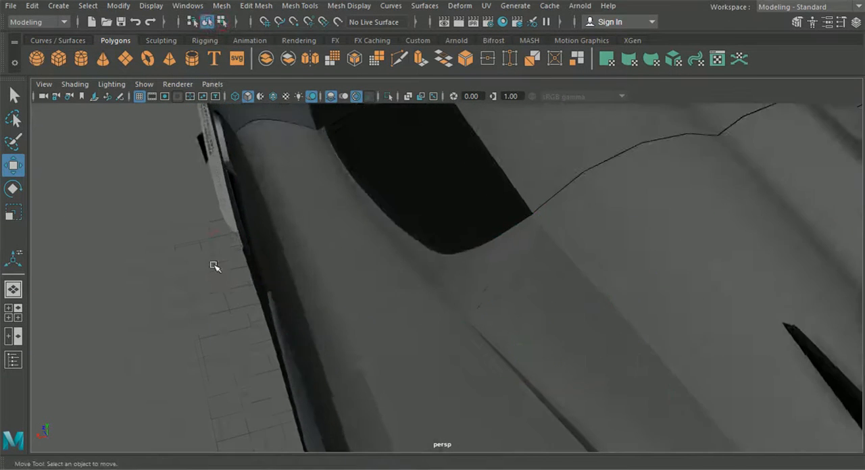
alt+drag(215, 266, 289, 277)
alt+drag(539, 245, 428, 344)
scroll(524, 277, down, 5)
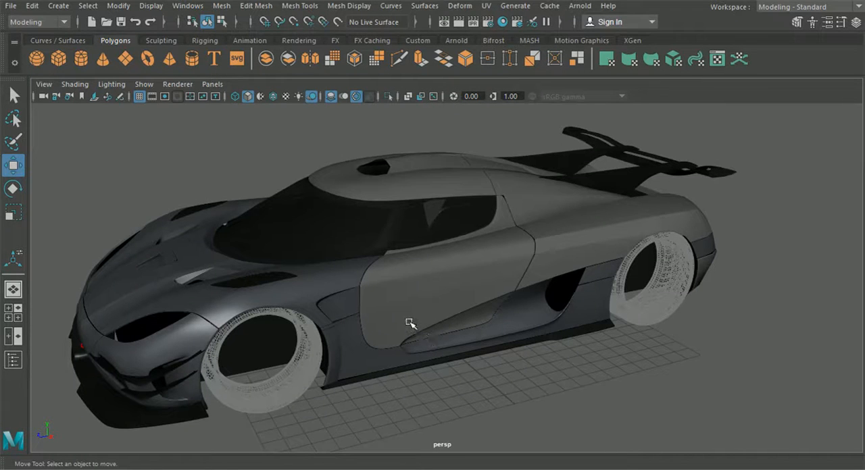
Step: Examine the smoothed door and the adjoining front fender panel along their shared edge
scroll(420, 299, up, 3)
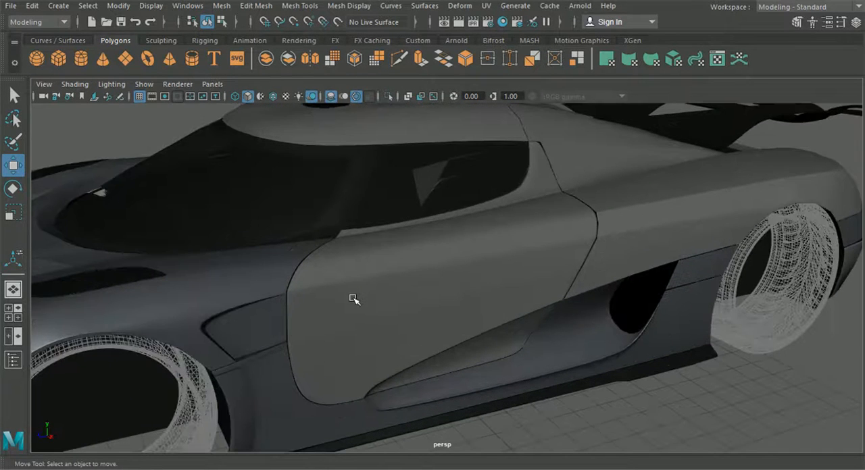
click(333, 301)
click(257, 315)
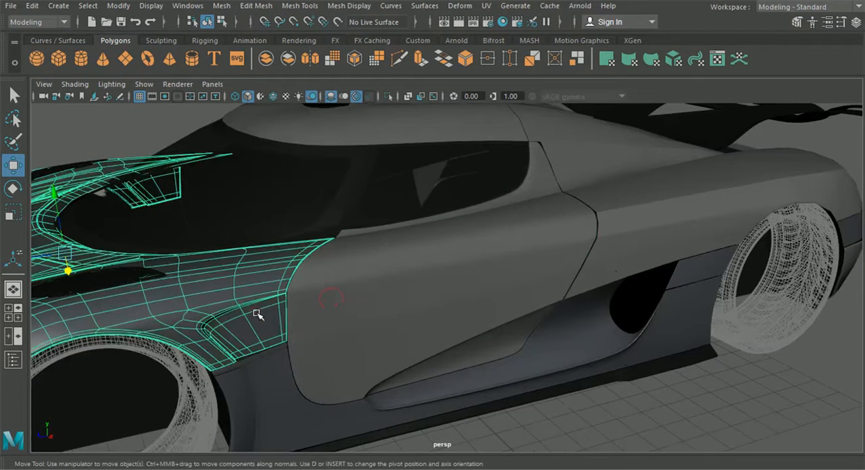
alt+middle_drag(259, 314, 325, 289)
scroll(328, 291, up, 3)
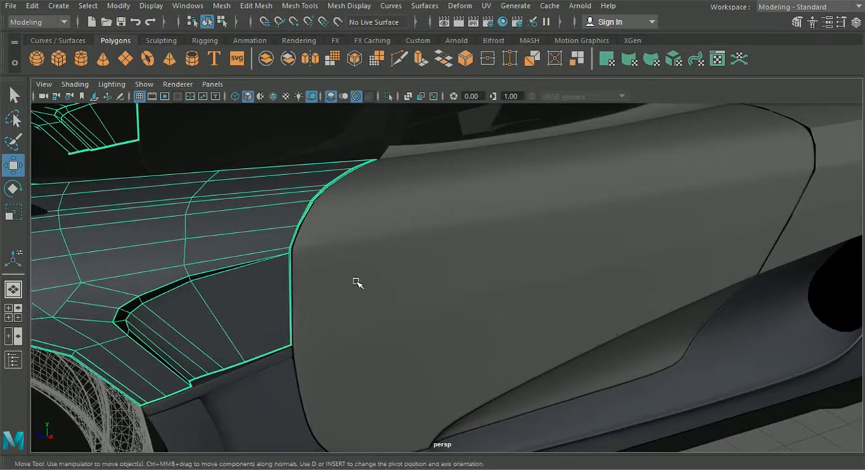
click(357, 282)
click(761, 433)
scroll(613, 347, down, 3)
alt+drag(612, 348, 589, 333)
click(246, 304)
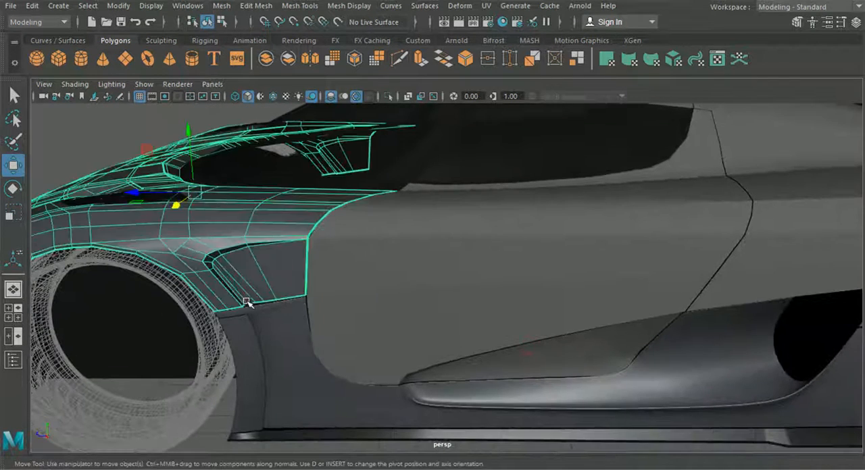
click(369, 302)
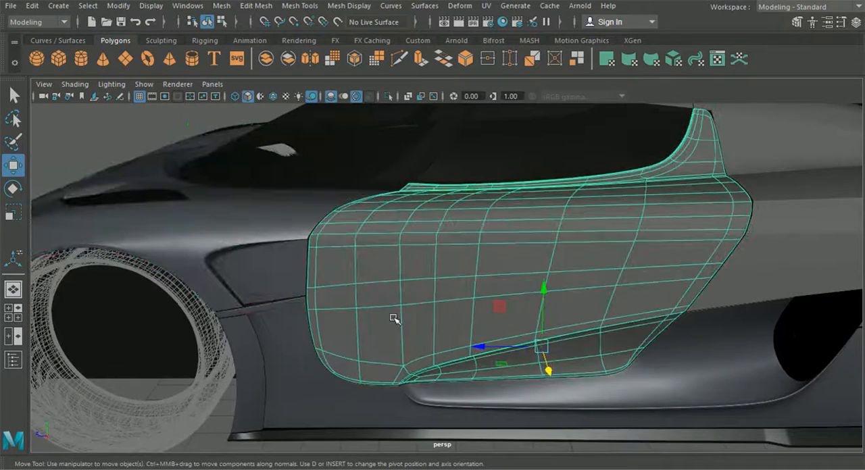
scroll(492, 410, down, 3)
click(492, 410)
scroll(380, 353, up, 6)
Step: Turn off the smooth mesh preview on the front hood-and-fender panel and on the door
click(364, 302)
scroll(441, 294, up, 3)
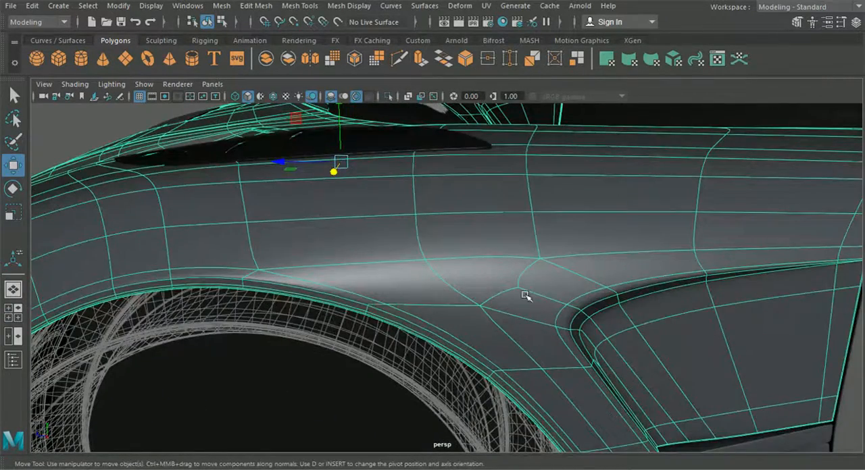
key(1)
scroll(526, 296, down, 4)
click(756, 308)
key(1)
scroll(716, 308, up, 4)
scroll(716, 308, down, 2)
alt+middle_drag(716, 309, 720, 320)
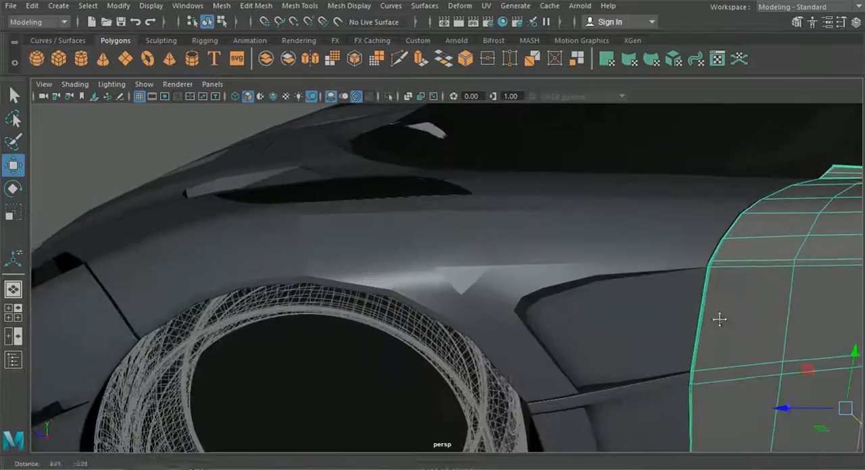
Step: Insert a supporting edge loop along the door's upper horizontal crease and check the smoothed result against the whole car
scroll(279, 332, up, 3)
scroll(500, 311, down, 5)
click(378, 299)
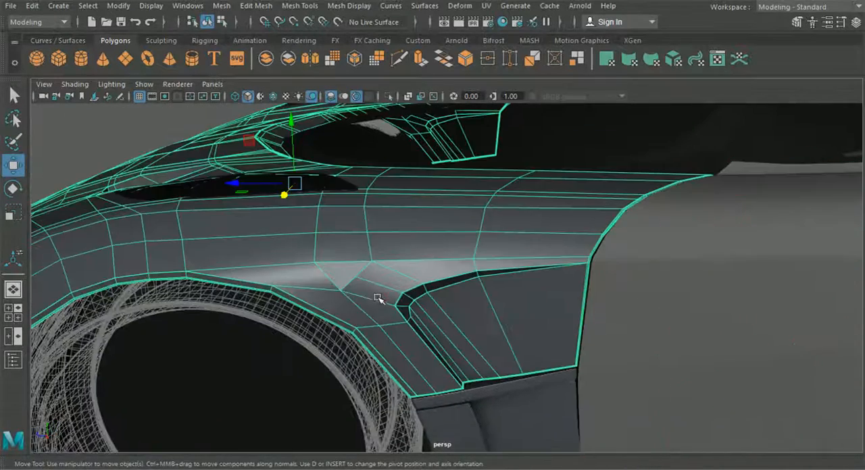
scroll(358, 291, up, 3)
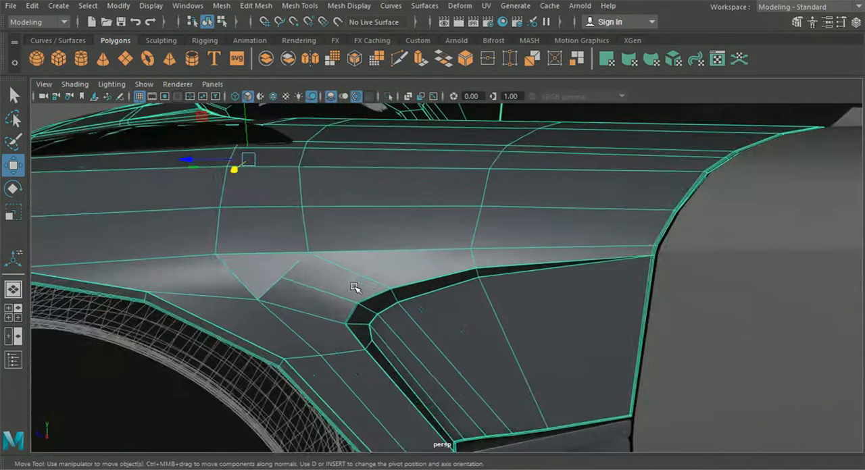
alt+middle_drag(721, 272, 532, 267)
click(555, 267)
click(256, 6)
mouse_move(298, 6)
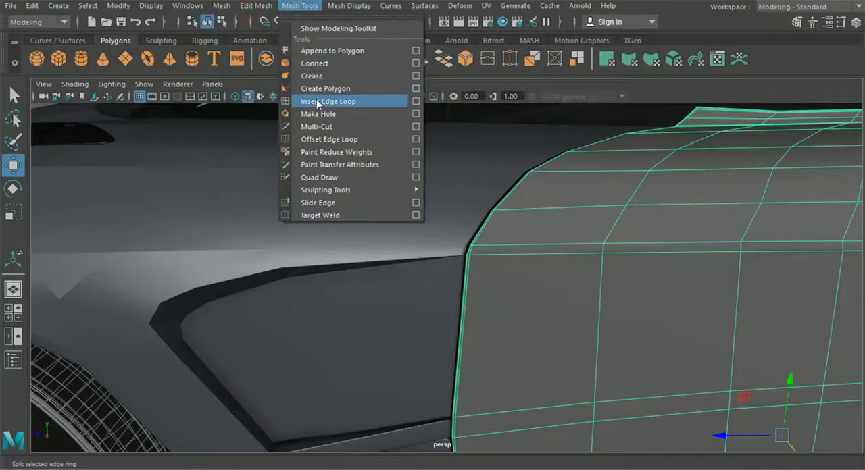
click(316, 100)
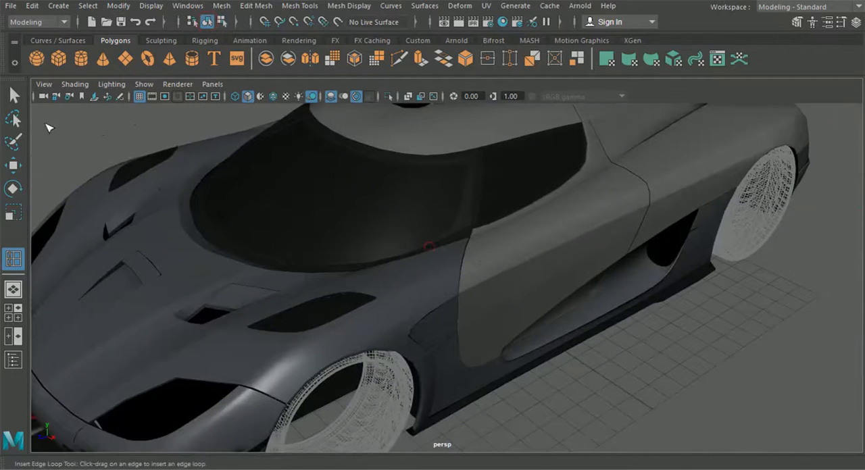
key(q)
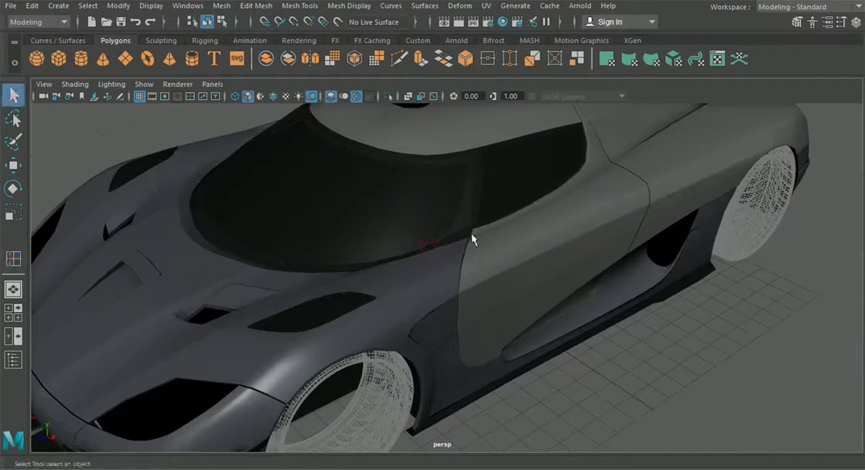
click(497, 257)
click(631, 369)
alt+drag(631, 369, 651, 348)
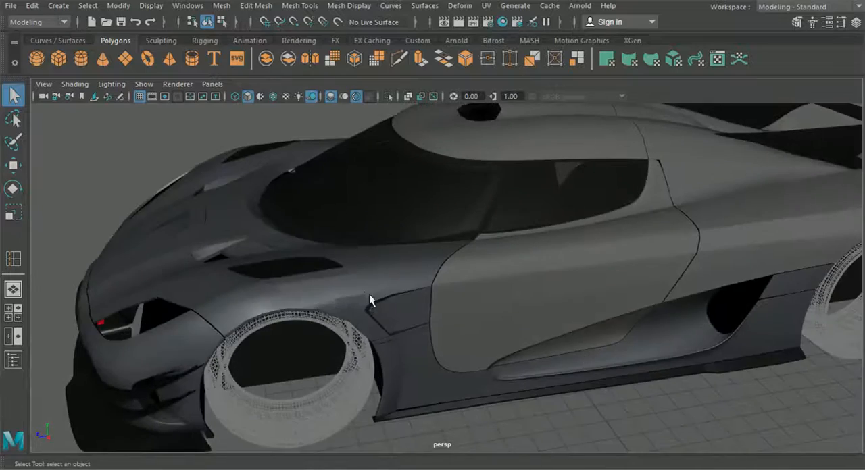
Step: Insert a supporting edge loop on the front fender just below its upper crease, between the door edge and the side vent
click(362, 291)
scroll(362, 291, up, 4)
alt+middle_drag(362, 291, 465, 235)
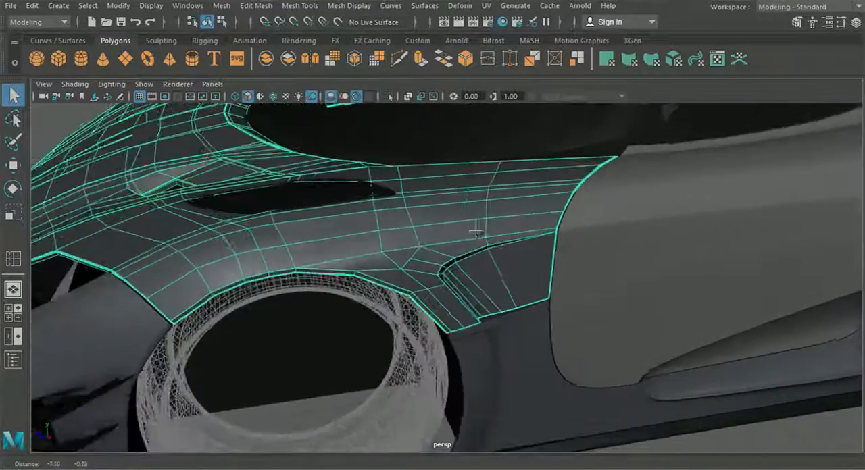
scroll(465, 235, up, 4)
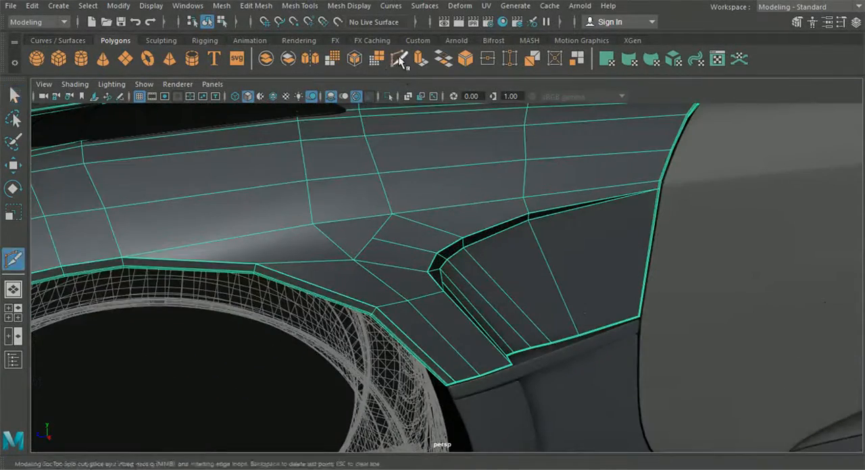
click(400, 61)
scroll(367, 193, up, 4)
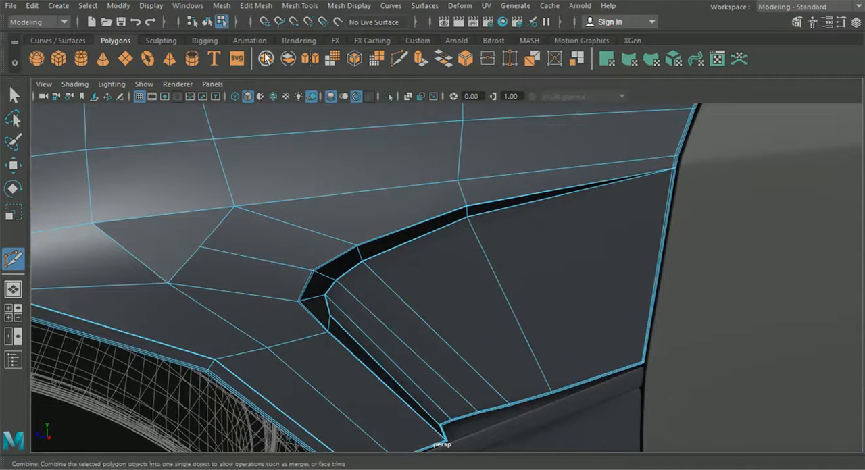
click(255, 6)
mouse_move(299, 6)
click(327, 101)
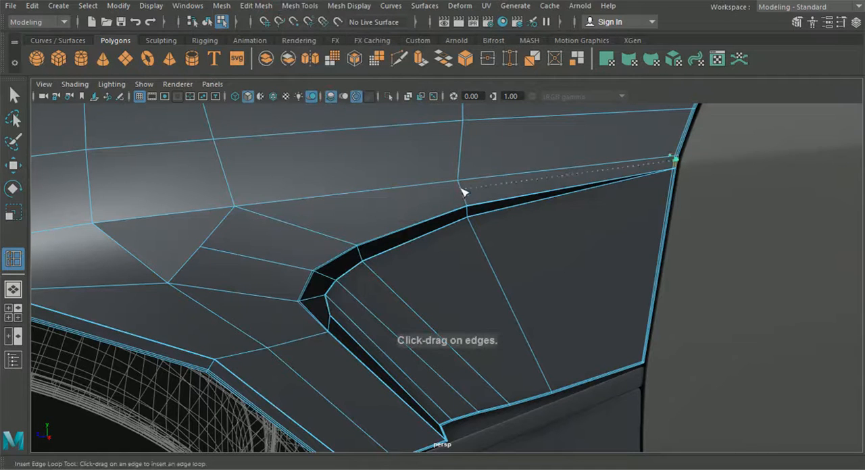
drag(458, 183, 457, 183)
alt+middle_drag(373, 185, 416, 189)
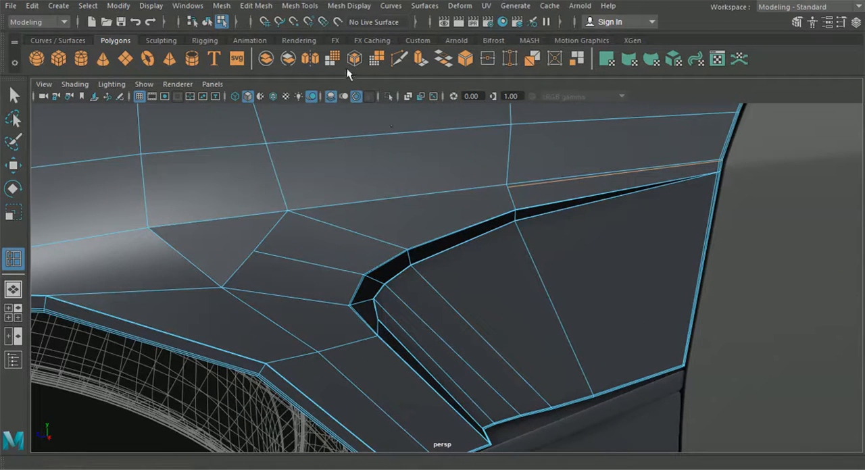
Step: Continue the new fender edge with Multi-Cut from its open end, parallel to the crease, to the wheel arch's corner vertex
click(399, 59)
click(508, 187)
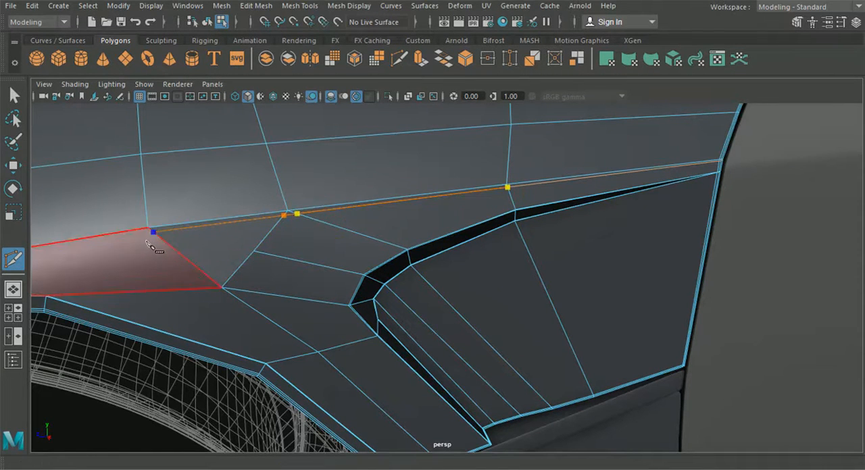
alt+middle_drag(147, 242, 408, 195)
scroll(406, 192, down, 3)
scroll(397, 209, up, 4)
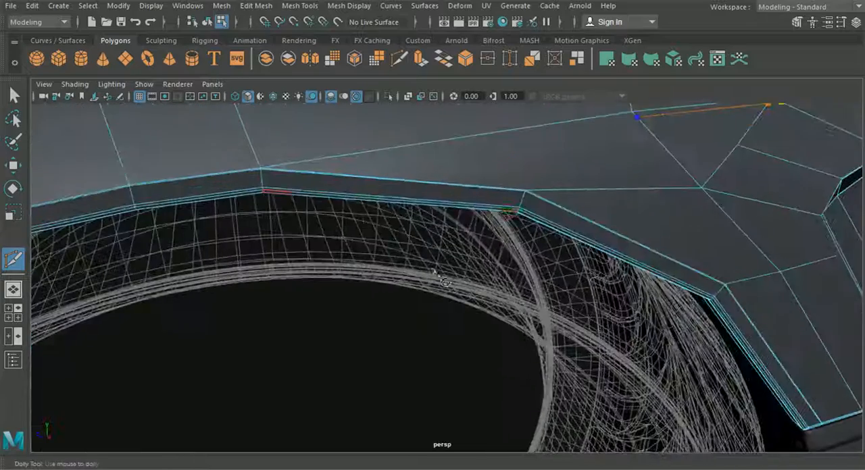
alt+middle_drag(255, 145, 383, 200)
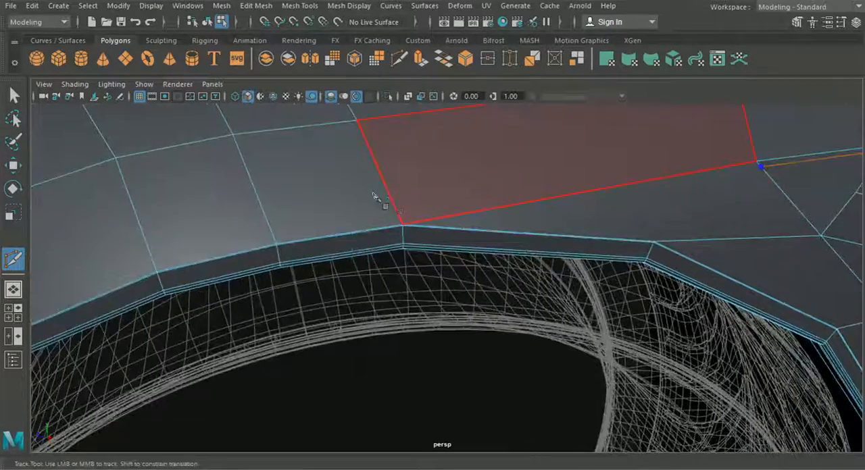
scroll(411, 239, up, 5)
drag(418, 196, 363, 195)
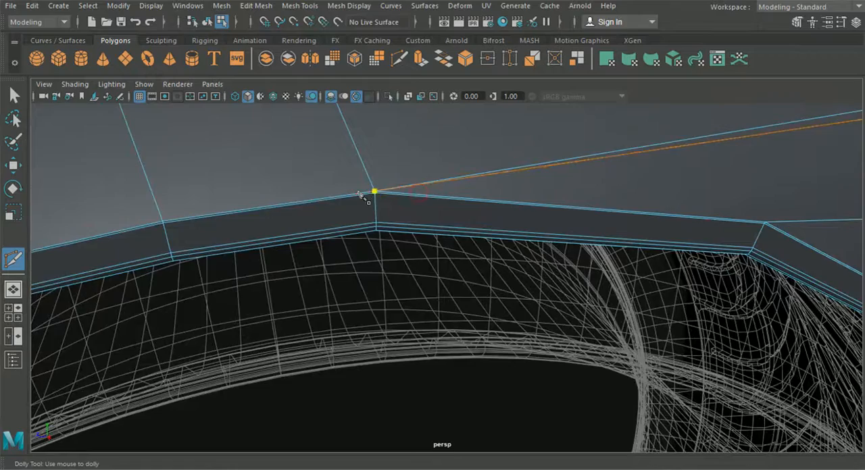
scroll(452, 225, down, 5)
alt+middle_drag(452, 226, 417, 224)
right_click(418, 221)
click(527, 201)
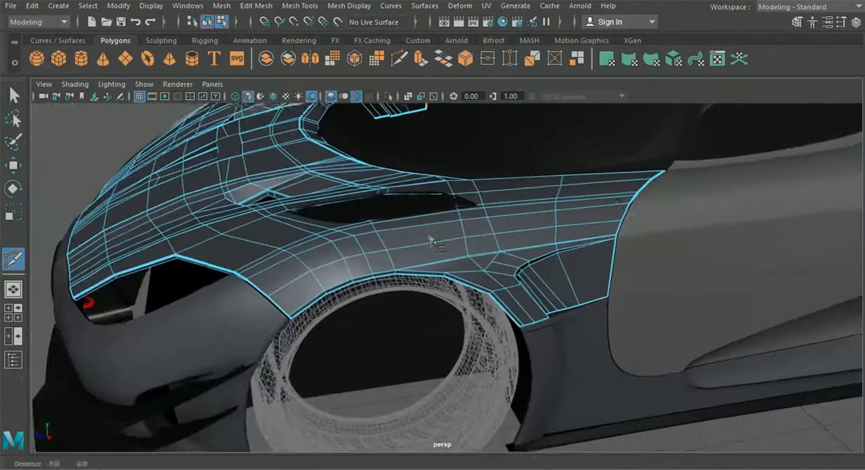
Step: Merge the neighbouring cut vertices on the fender crease above the side vent, using a 0.01 distance threshold
alt+drag(395, 179, 380, 176)
scroll(511, 295, up, 6)
click(14, 95)
scroll(322, 170, up, 5)
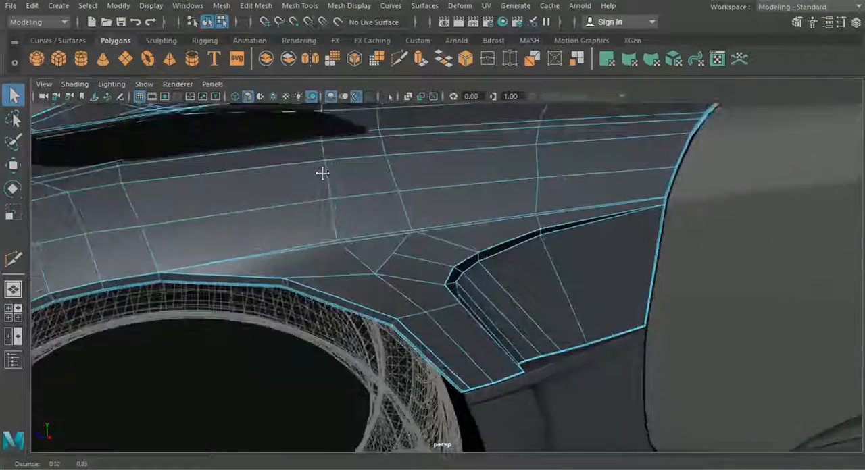
right_drag(398, 181, 354, 109)
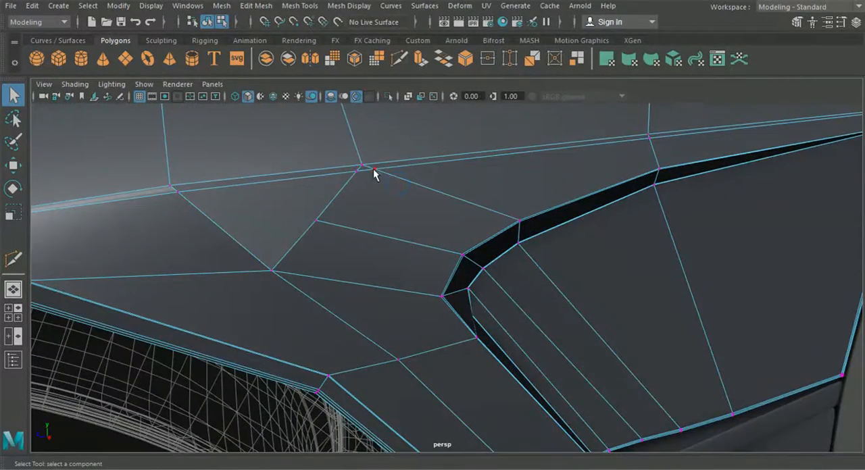
click(268, 7)
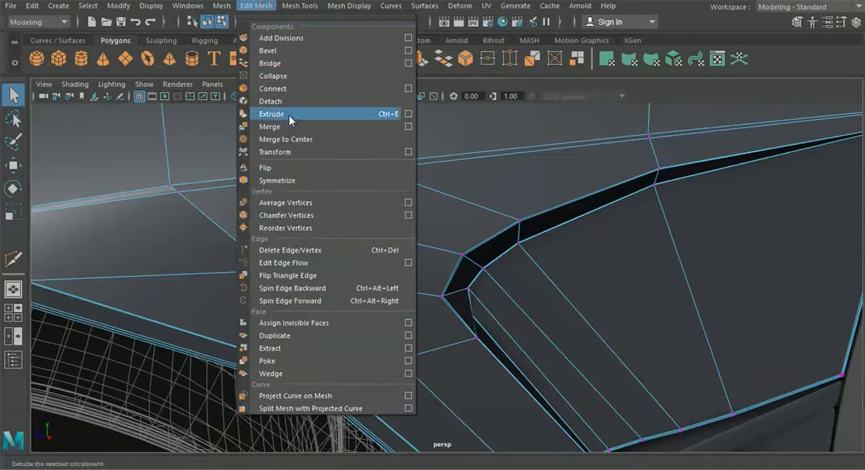
click(291, 125)
alt+drag(381, 200, 438, 207)
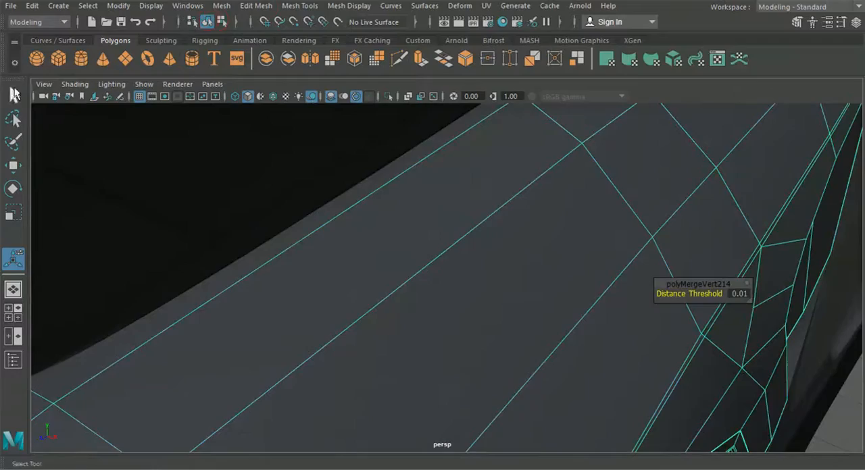
Step: Return to object selection and examine how the smoothed fender and door meet around the wheel arch and side vent
click(14, 95)
scroll(493, 260, down, 5)
click(718, 352)
alt+drag(675, 339, 574, 316)
scroll(629, 316, down, 5)
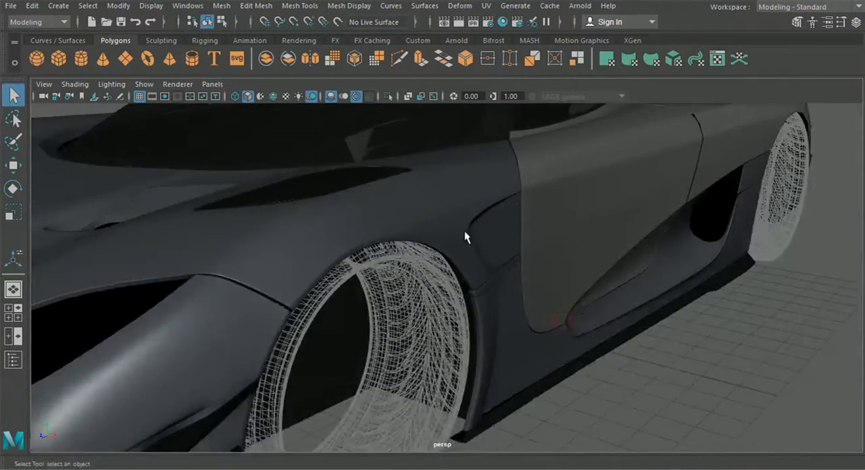
alt+drag(464, 231, 448, 217)
click(633, 273)
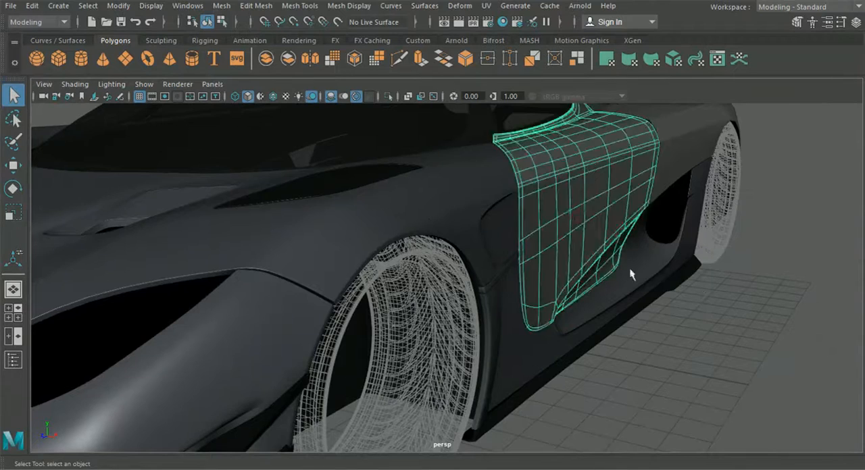
alt+drag(633, 273, 620, 329)
click(660, 399)
alt+drag(660, 398, 598, 341)
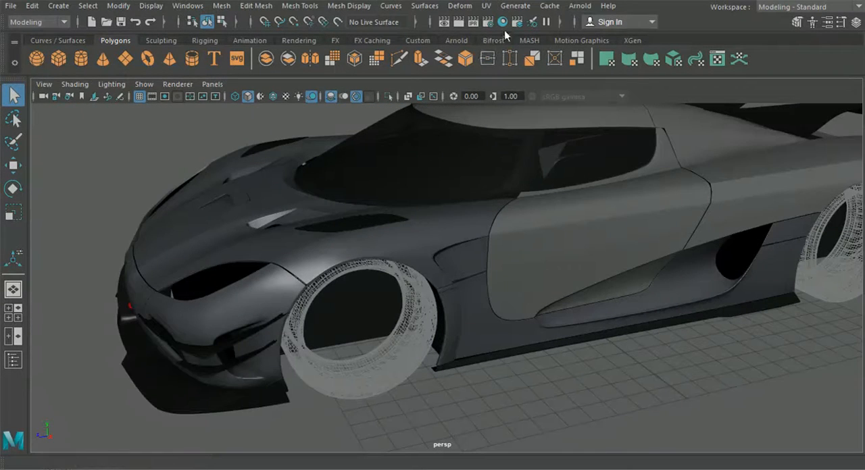
Step: Select and inspect the door from both sides of the car
alt+drag(444, 221, 565, 238)
click(565, 238)
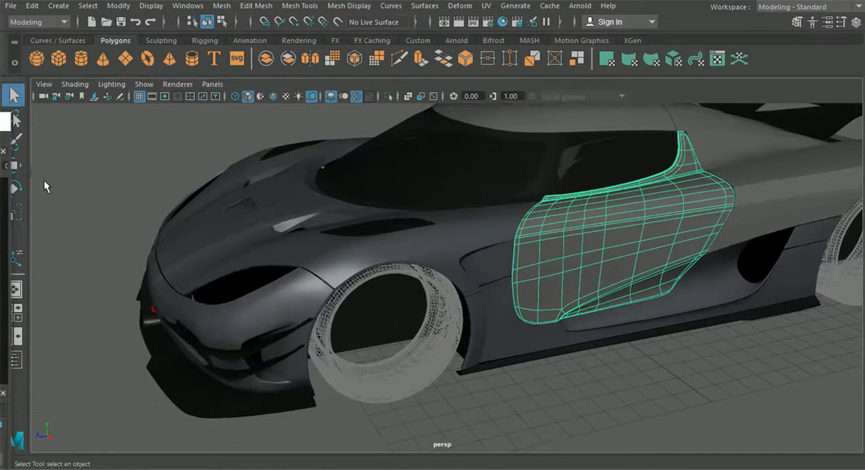
click(447, 372)
alt+drag(447, 372, 237, 301)
click(223, 301)
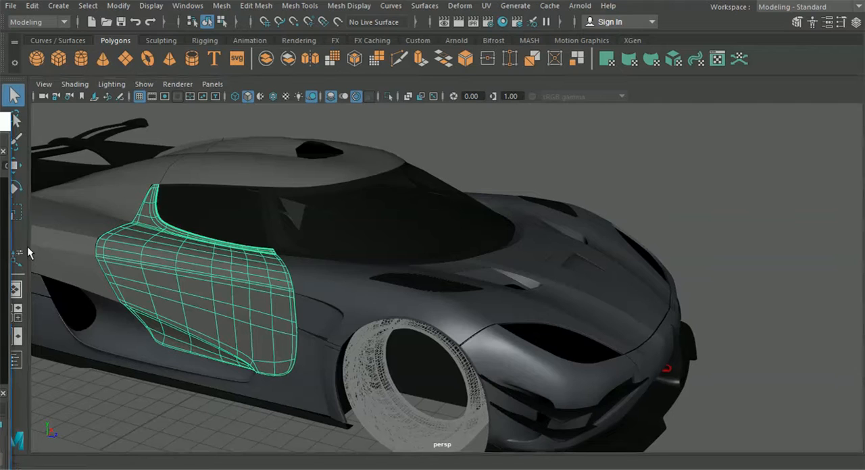
click(694, 211)
Step: Delete the lengthwise strip of hood faces beside the centre line, on the car's right half
alt+drag(694, 212, 429, 274)
click(431, 274)
scroll(434, 273, up, 2)
right_drag(399, 251, 393, 129)
alt+drag(384, 172, 462, 269)
scroll(463, 272, up, 5)
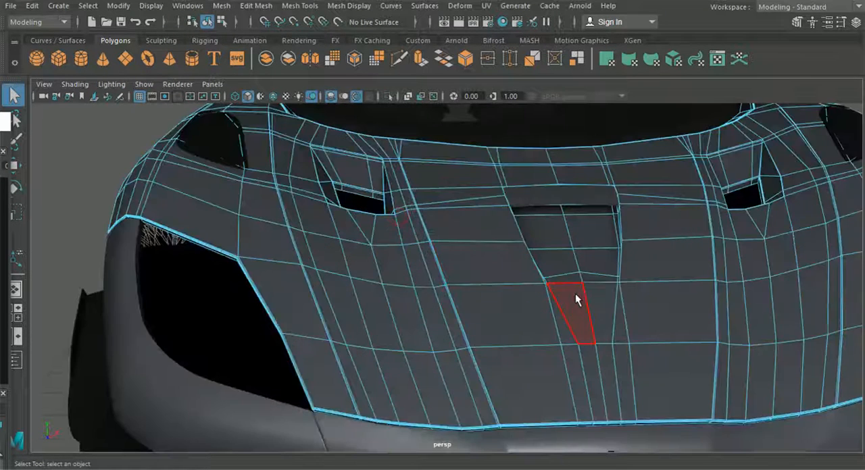
click(572, 293)
shift+double_click(568, 276)
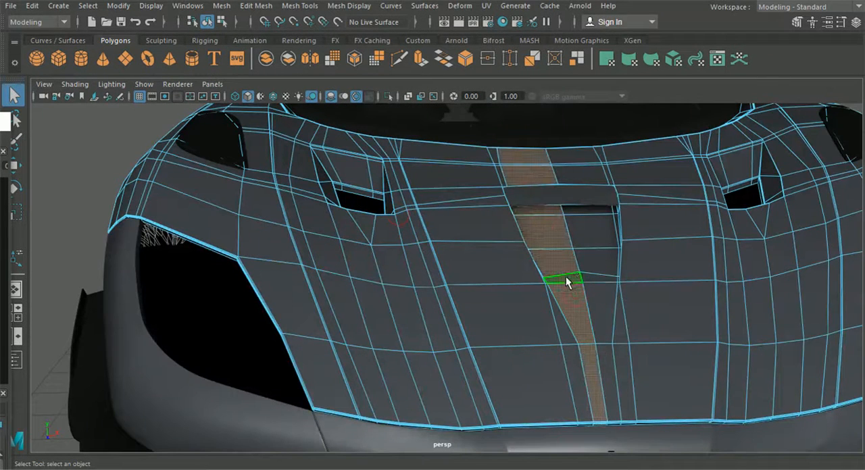
key(Delete)
Step: Delete the rest of the hood-and-fender panel's right half, keeping the edited left half of the car
double_click(496, 262)
key(Delete)
scroll(499, 267, down, 5)
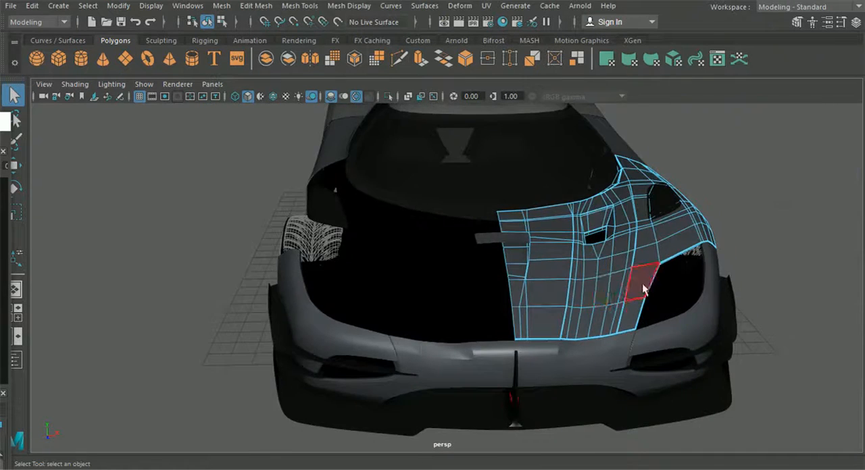
alt+drag(648, 289, 624, 276)
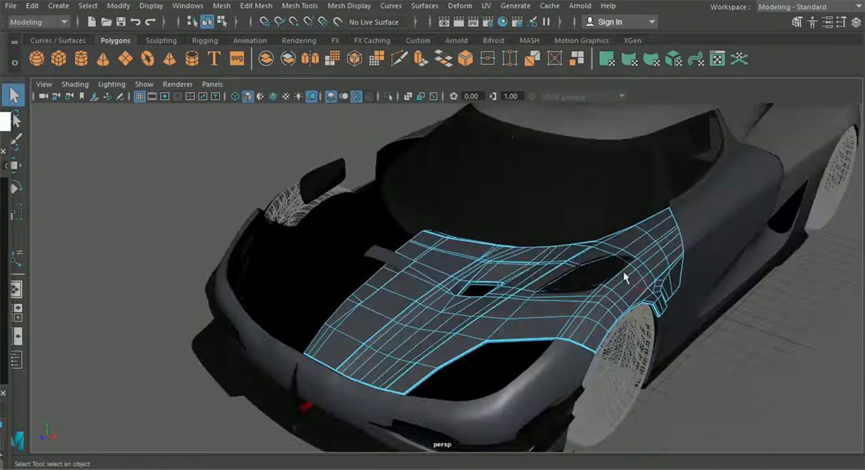
Step: Return to object selection and examine the halved hood panel against the door and windshield from several sides of the car
click(198, 135)
alt+drag(370, 290, 309, 264)
scroll(317, 268, down, 5)
alt+drag(432, 298, 403, 269)
click(408, 255)
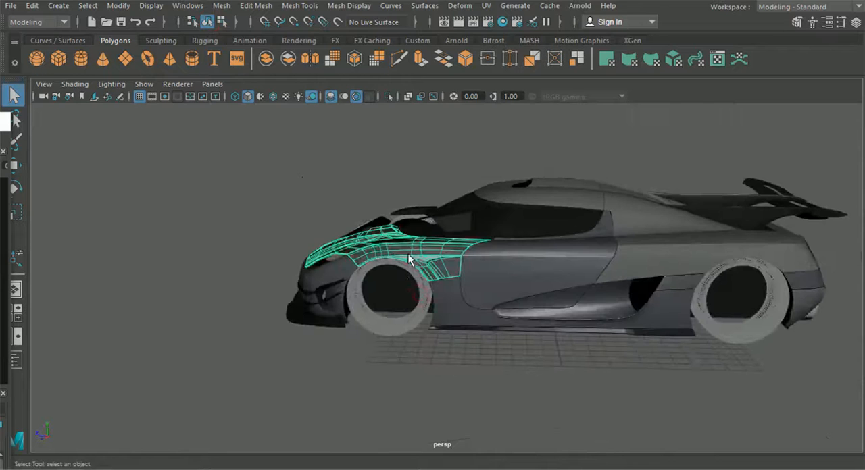
scroll(467, 409, up, 5)
alt+drag(467, 408, 587, 275)
scroll(560, 310, down, 4)
alt+drag(560, 311, 572, 327)
scroll(596, 309, down, 2)
alt+middle_drag(571, 326, 534, 316)
alt+drag(341, 329, 386, 339)
scroll(372, 322, up, 5)
Step: Select the windshield frame, door, side-window trim and hood panel together and isolate them in the view
click(395, 300)
click(382, 298)
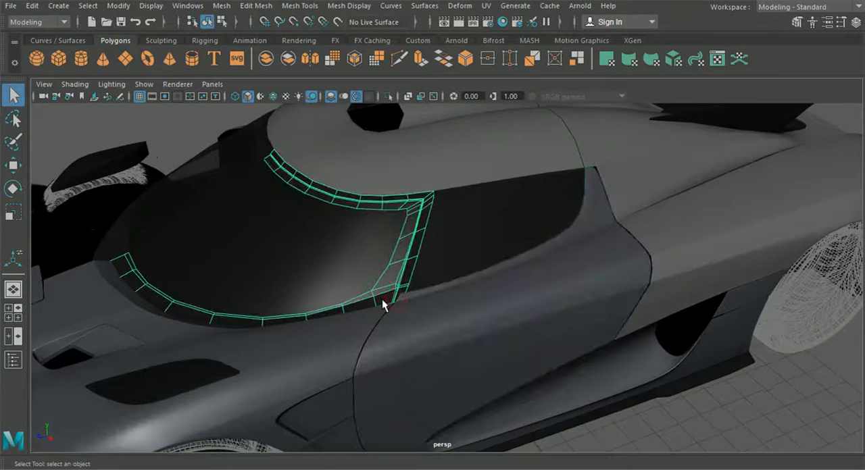
scroll(438, 311, up, 5)
click(438, 301)
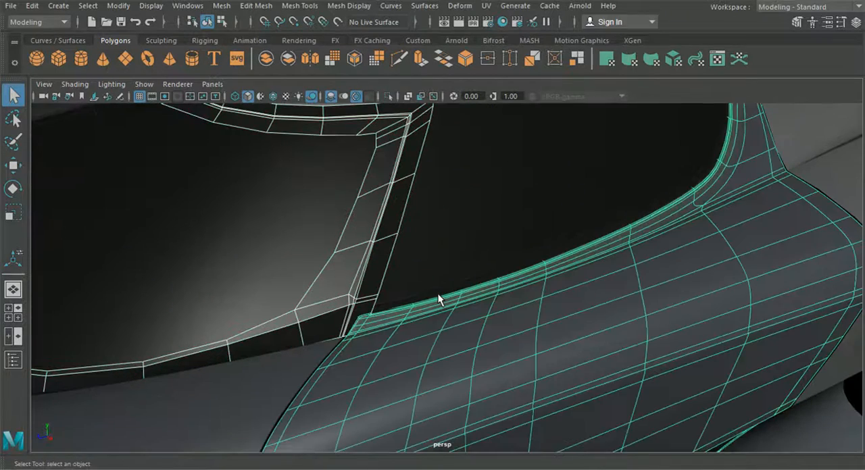
click(440, 291)
scroll(388, 333, down, 5)
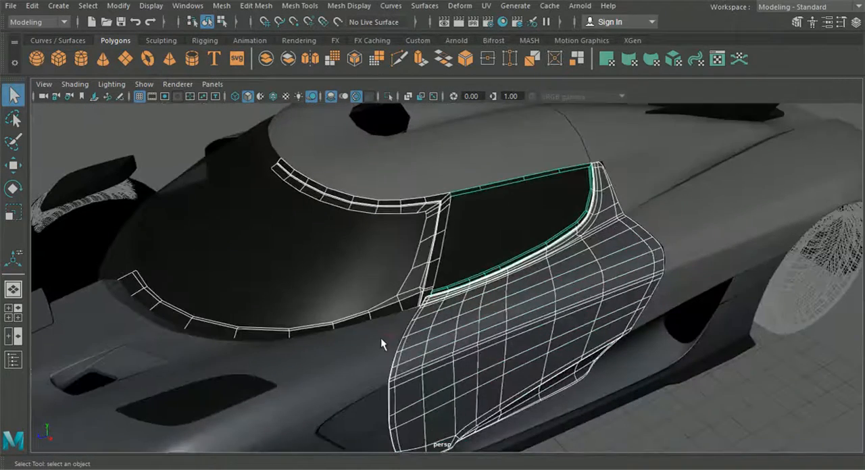
click(377, 339)
alt+drag(390, 333, 416, 331)
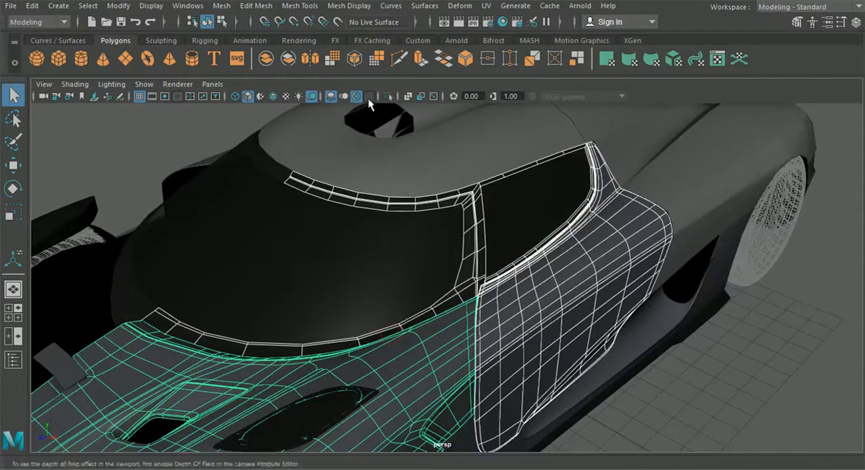
click(357, 97)
click(697, 410)
Step: Select only the side-window trim and frame it for close editing
alt+drag(697, 411, 366, 177)
click(365, 177)
key(f)
alt+drag(401, 241, 401, 319)
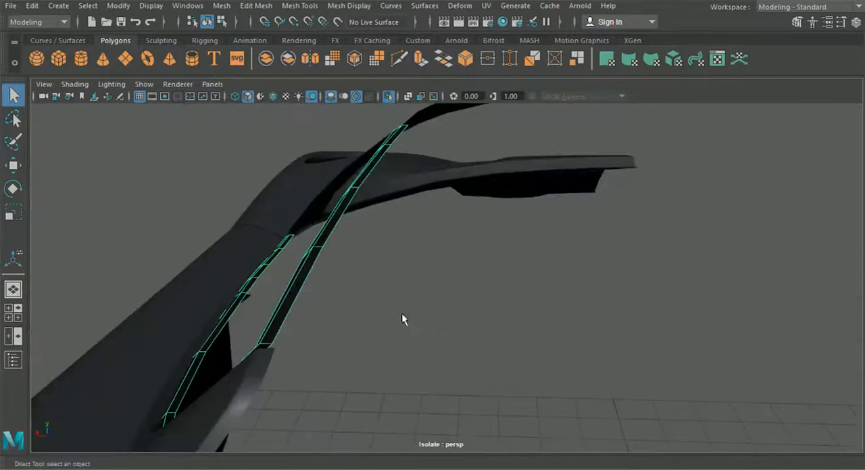
alt+drag(290, 329, 461, 336)
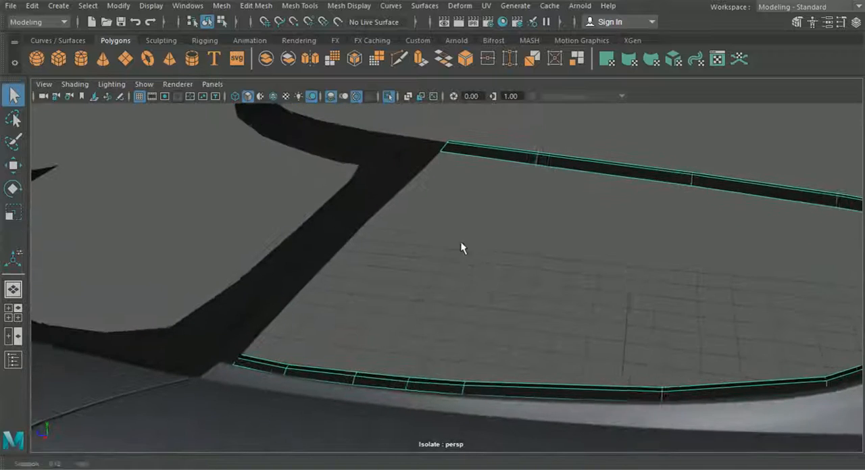
click(246, 6)
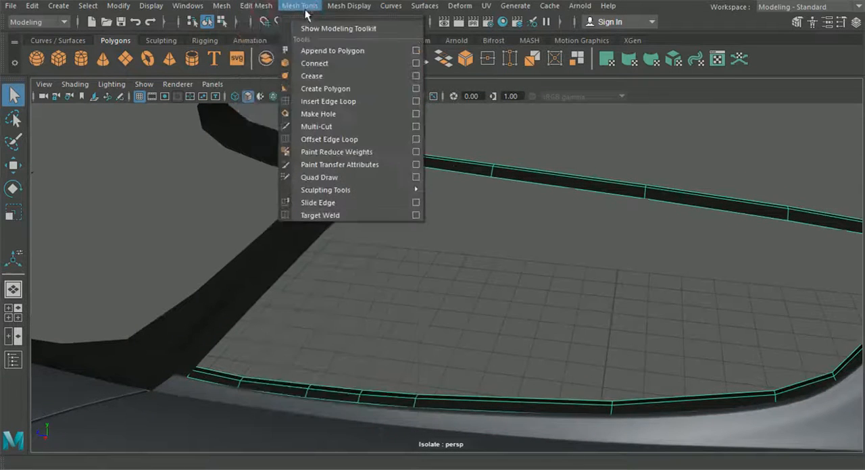
click(333, 144)
alt+drag(506, 231, 365, 244)
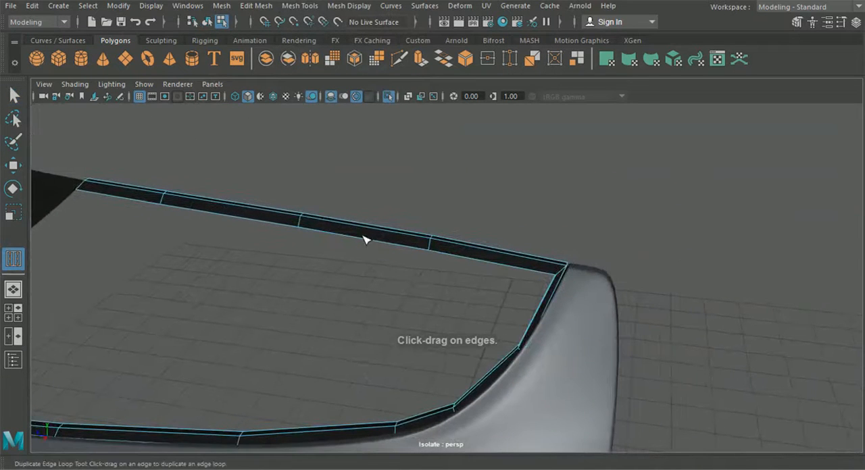
Step: Insert supporting edge loops lengthwise along the side-window trim, beside its ridge and close to its inner edge
click(287, 7)
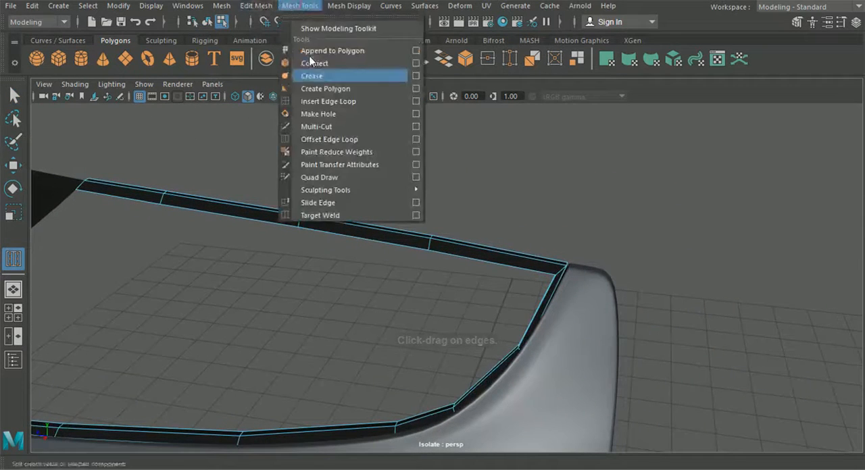
click(321, 105)
alt+middle_drag(420, 197, 371, 203)
alt+right_drag(371, 202, 313, 242)
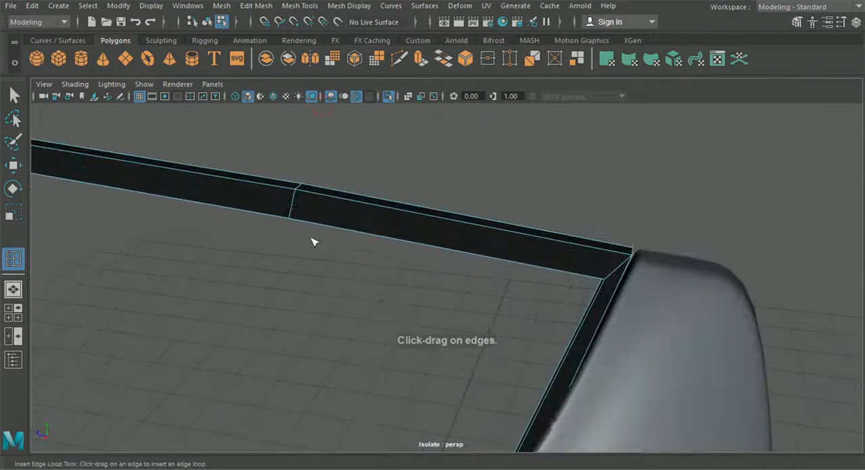
click(300, 194)
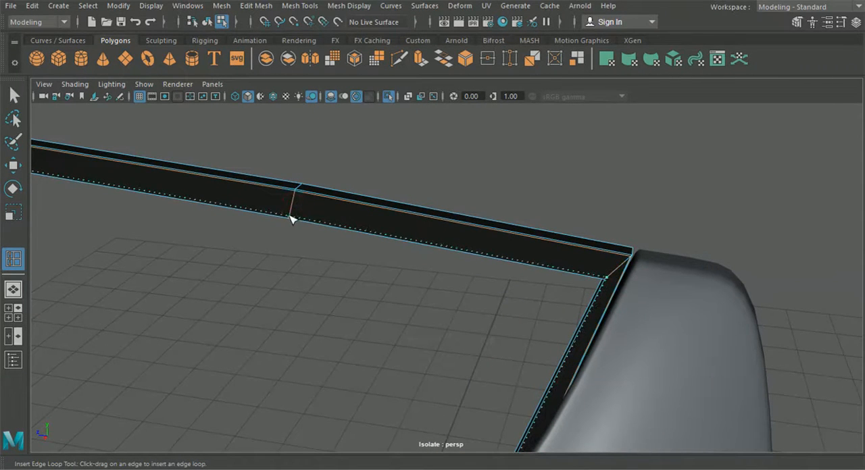
click(292, 220)
alt+right_drag(341, 242, 304, 236)
alt+middle_drag(304, 237, 662, 209)
alt+drag(627, 221, 544, 338)
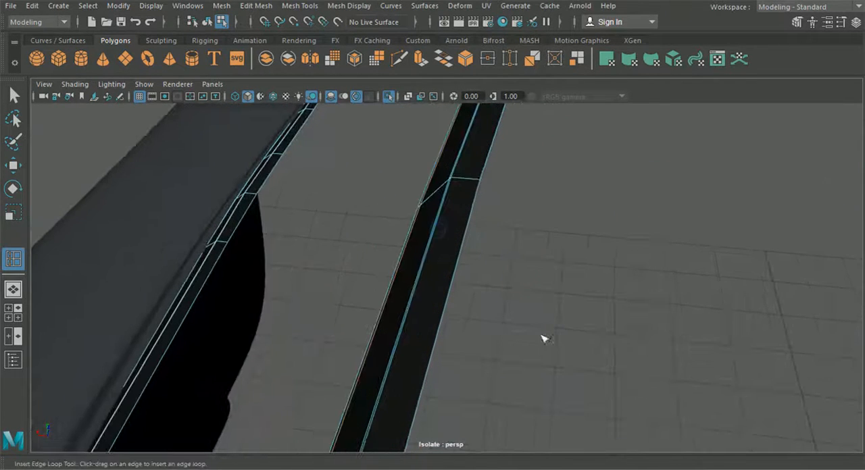
drag(465, 180, 458, 182)
Step: Insert crosswise supporting edge loops at the side-window trim's rear upper corner and front end, and return to object selection
drag(454, 180, 603, 229)
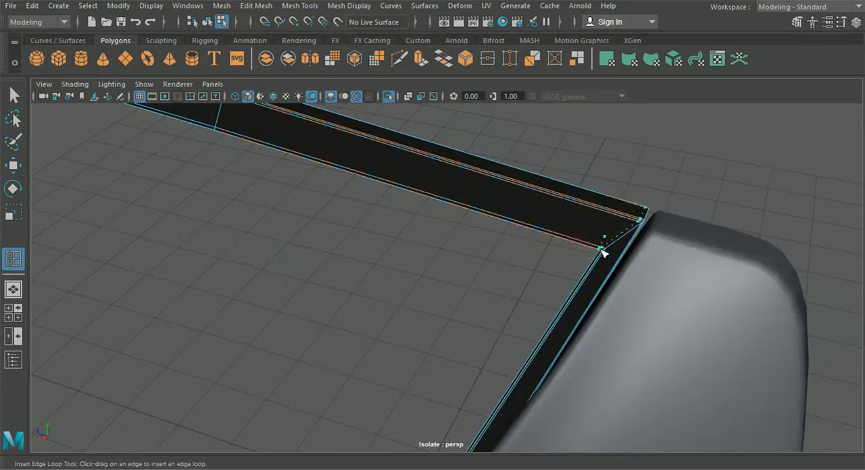
alt+drag(606, 258, 412, 243)
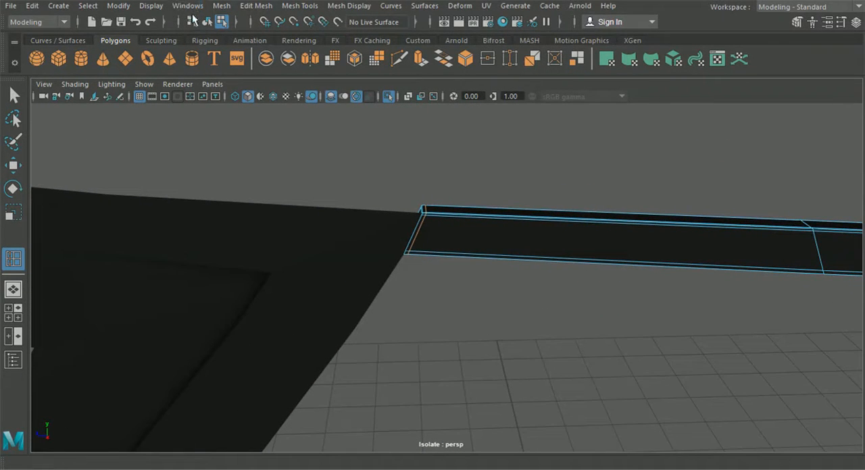
click(207, 23)
key(q)
click(515, 260)
alt+drag(515, 261, 598, 319)
scroll(599, 340, down, 3)
alt+middle_drag(600, 341, 540, 290)
click(543, 316)
alt+drag(543, 316, 563, 320)
alt+middle_drag(564, 320, 635, 297)
Step: Select the border edges all around the windshield frame
click(444, 241)
alt+drag(528, 277, 530, 297)
right_drag(322, 208, 316, 125)
scroll(338, 224, down, 3)
alt+middle_drag(344, 231, 424, 201)
alt+drag(407, 187, 317, 171)
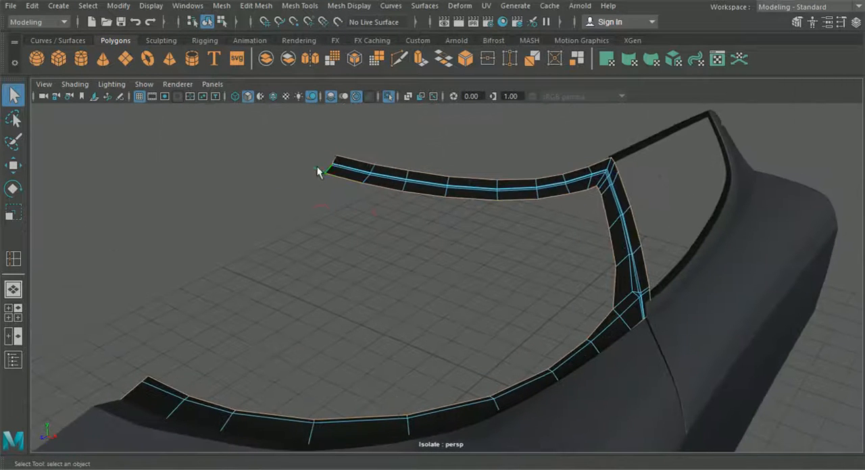
Step: Remove the centre-line end edges at the windshield frame's upper and lower ends from the border selection
alt+middle_drag(328, 169, 408, 261)
scroll(405, 258, up, 5)
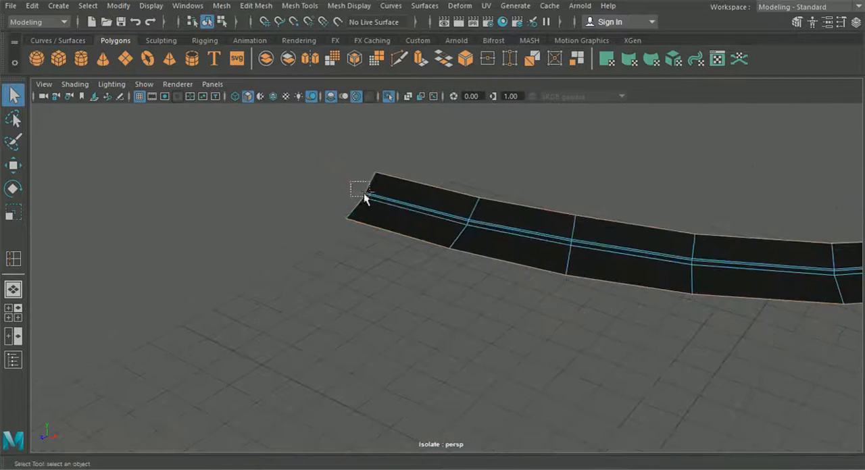
drag(363, 193, 369, 197)
scroll(351, 283, down, 2)
alt+middle_drag(351, 283, 402, 162)
alt+middle_drag(338, 332, 446, 242)
alt+drag(447, 242, 481, 254)
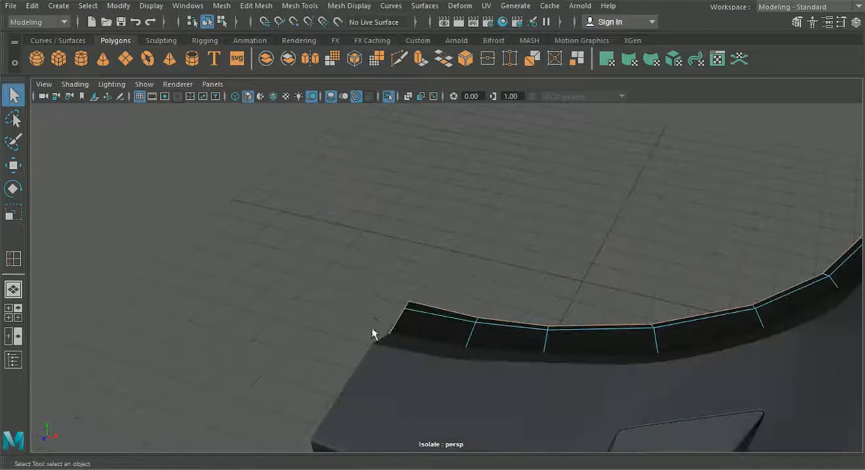
scroll(423, 344, down, 5)
alt+drag(419, 343, 180, 293)
scroll(406, 261, up, 4)
alt+drag(411, 249, 344, 330)
scroll(344, 331, up, 1)
alt+drag(404, 230, 346, 214)
Step: Extrude the windshield frame's selected border edges with a local Z translation of -0.067, and reselect the frame as an object
key(ctrl+e)
drag(263, 166, 593, 255)
drag(596, 227, 595, 225)
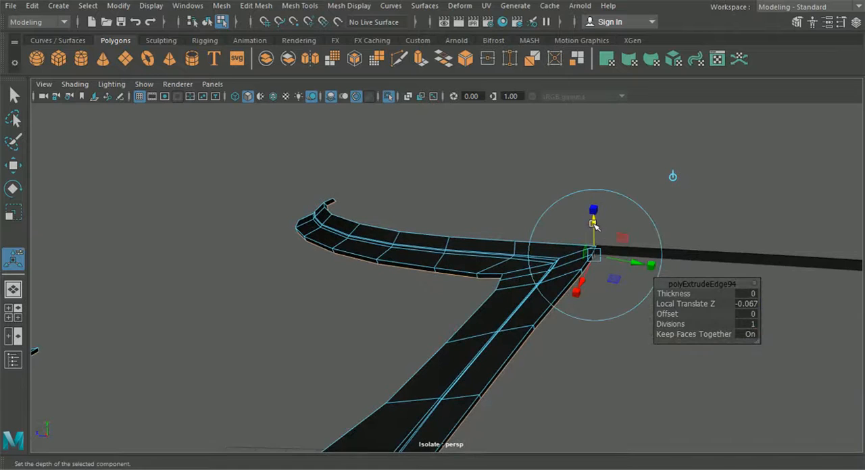
click(208, 23)
click(236, 230)
alt+middle_drag(298, 297, 337, 318)
alt+right_drag(338, 318, 371, 300)
click(374, 272)
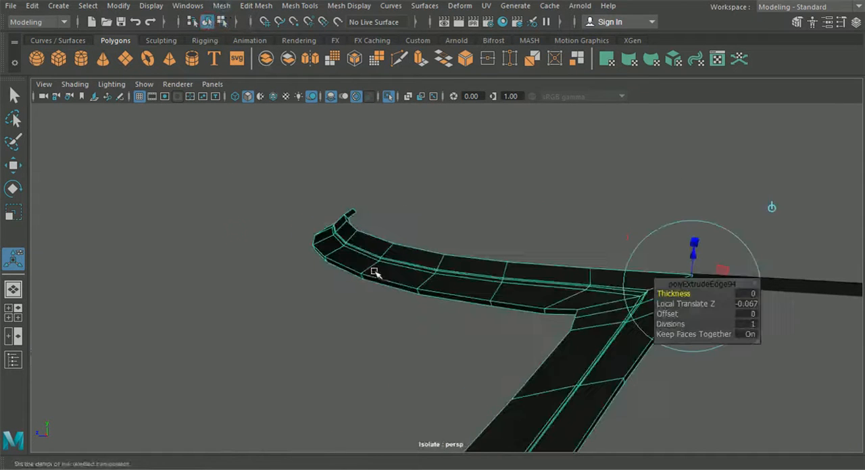
click(297, 6)
click(290, 19)
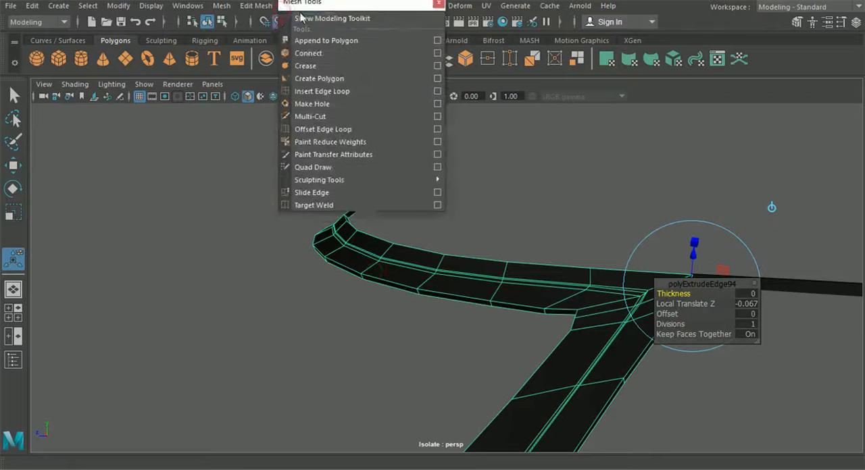
drag(378, 12, 348, 71)
click(407, 62)
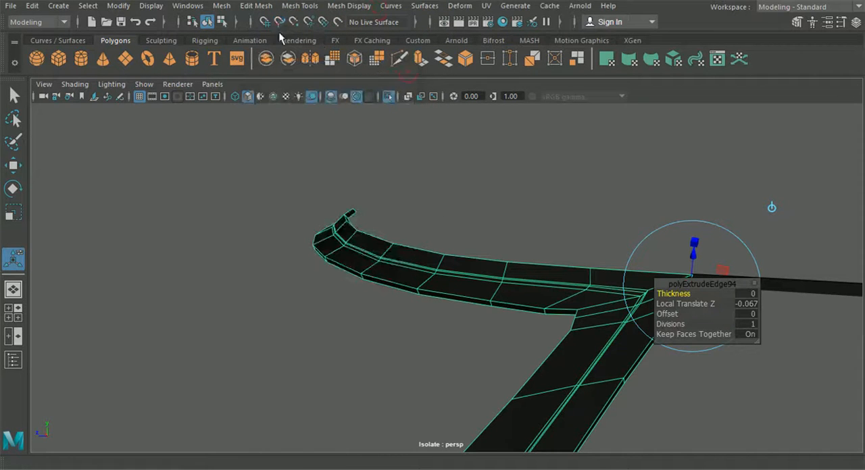
Step: Insert supporting edge loops along the windshield frame, close to its newly extruded border
click(299, 5)
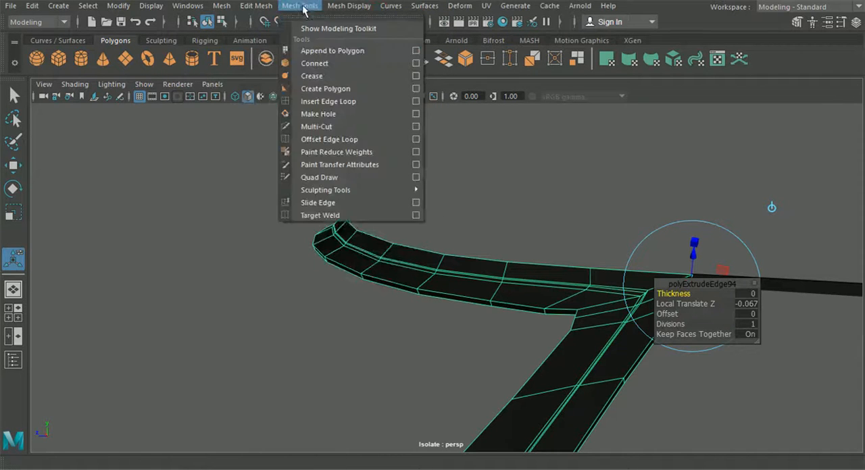
click(323, 100)
alt+drag(498, 240, 567, 348)
alt+middle_drag(567, 347, 429, 386)
alt+right_drag(428, 386, 417, 256)
alt+drag(436, 157, 243, 269)
alt+right_drag(243, 268, 297, 281)
alt+middle_drag(297, 281, 337, 281)
alt+drag(340, 284, 394, 332)
alt+right_drag(598, 336, 612, 367)
alt+middle_drag(612, 367, 405, 301)
alt+right_drag(406, 301, 379, 294)
alt+middle_drag(380, 295, 608, 212)
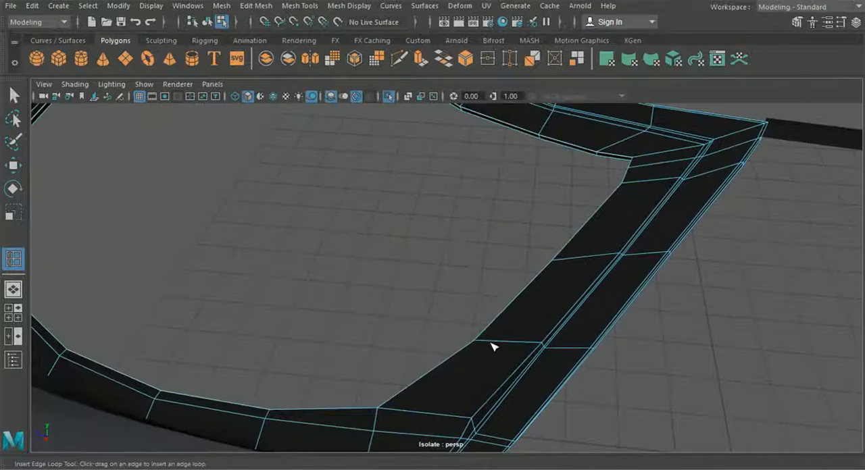
Step: Try to insert an edge loop along the pillar's inner side, undo it, and try a cut at the lower inner corner
drag(491, 342, 491, 342)
key(ctrl+z)
alt+middle_drag(482, 357, 480, 264)
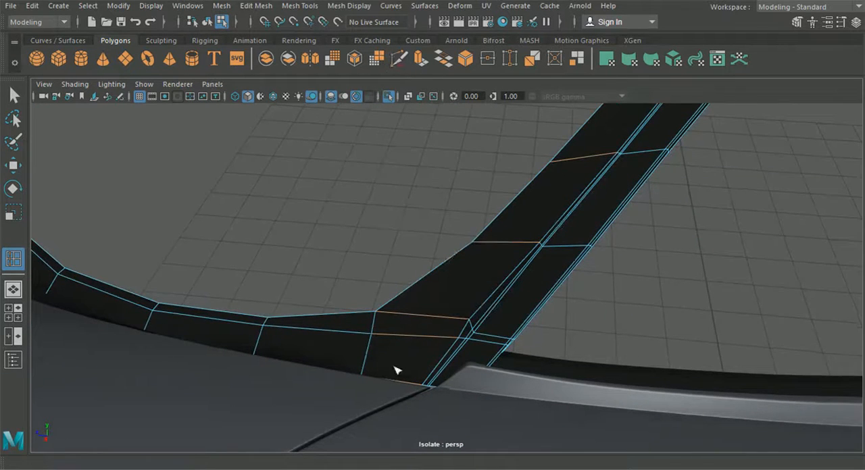
alt+right_drag(395, 371, 446, 306)
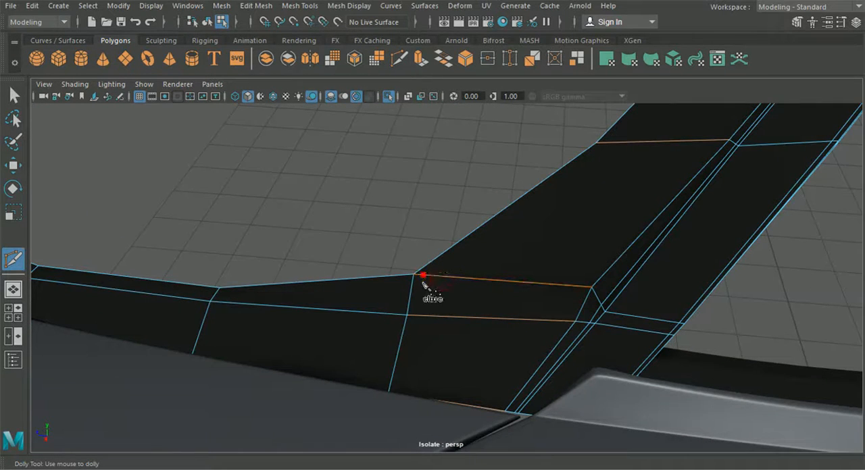
alt+middle_drag(424, 284, 534, 314)
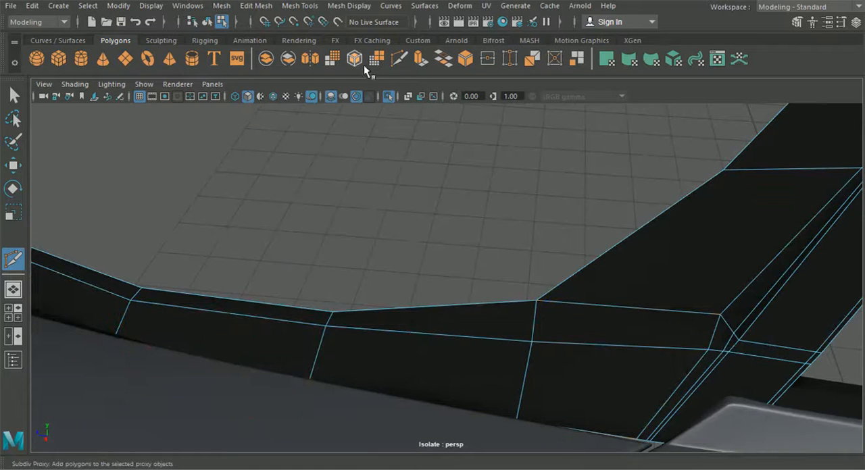
Step: Insert edge loops along the inner edges of the pillar and lower windshield frame, and connect them with a cut at their corner
click(307, 7)
click(331, 101)
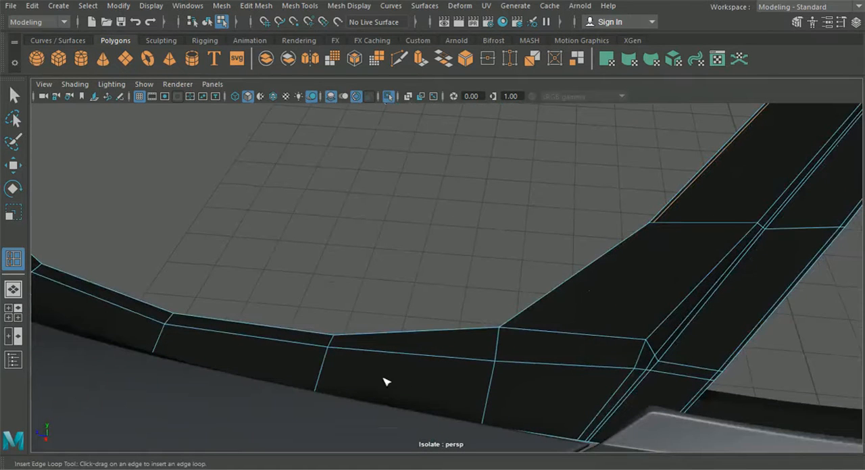
click(338, 341)
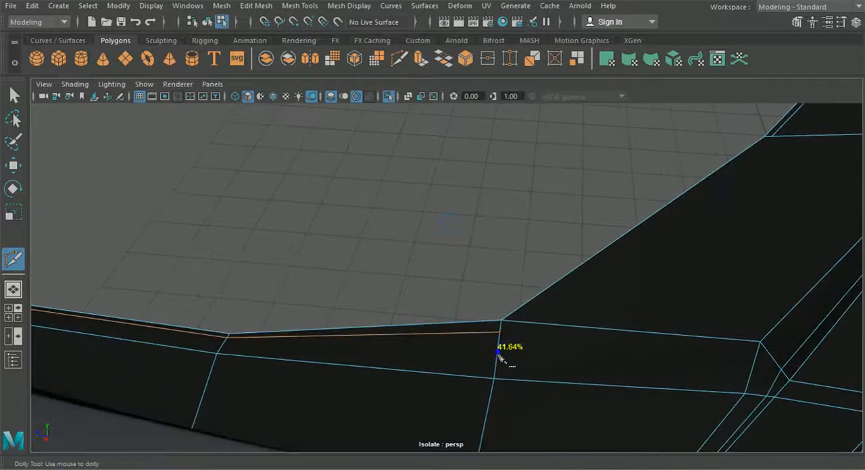
click(515, 322)
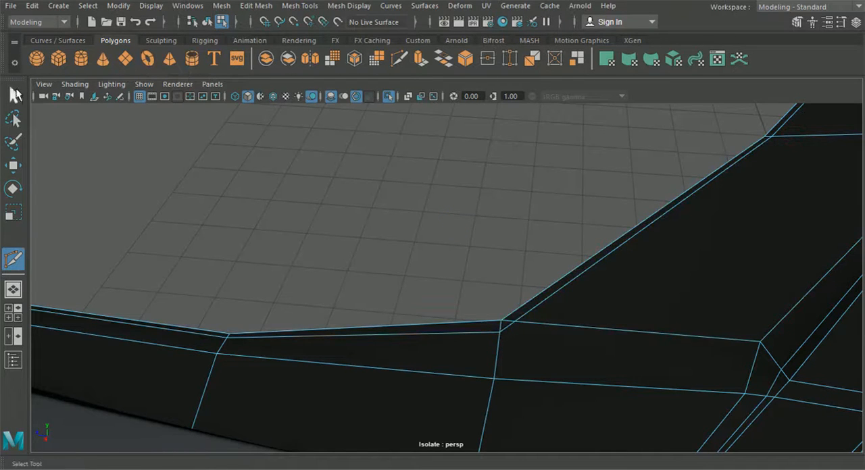
Step: Merge the two neighbouring loop vertices at the pillar's lower inner corner into one, and return to object selection
click(14, 95)
click(537, 335)
right_drag(537, 335, 476, 112)
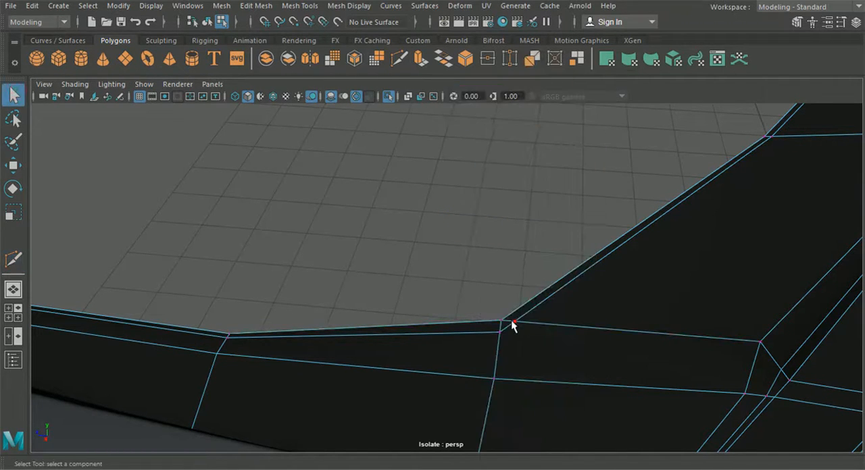
click(301, 6)
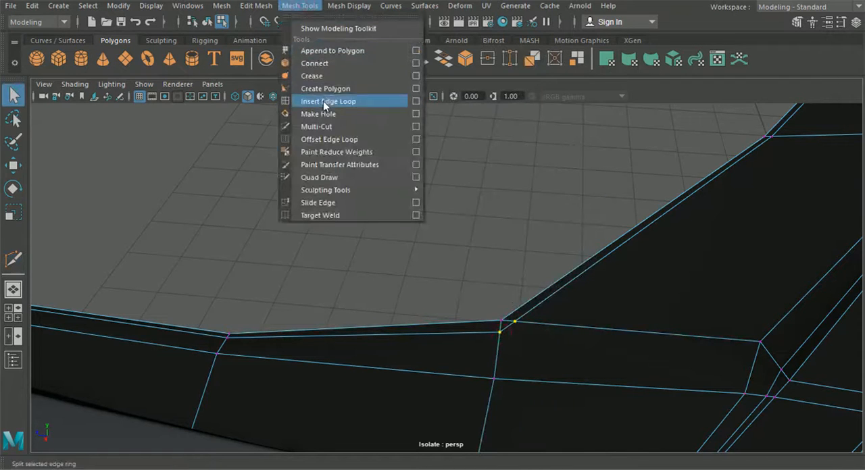
click(283, 127)
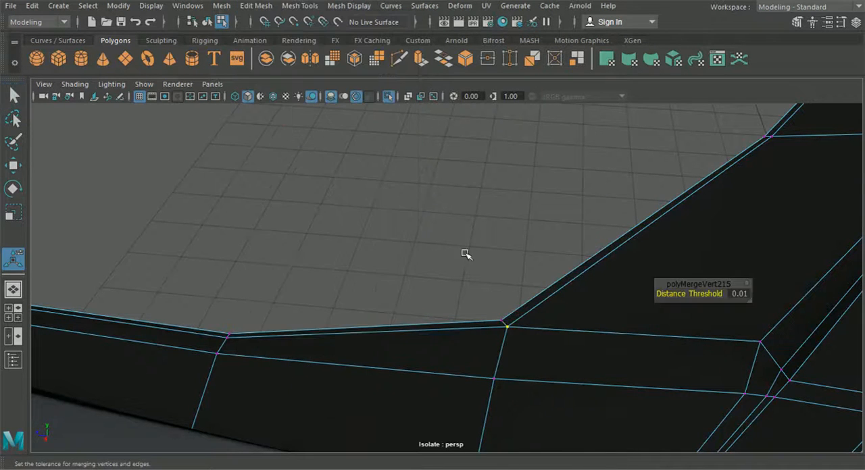
alt+drag(473, 267, 527, 303)
alt+middle_drag(527, 303, 754, 305)
alt+middle_drag(701, 305, 562, 315)
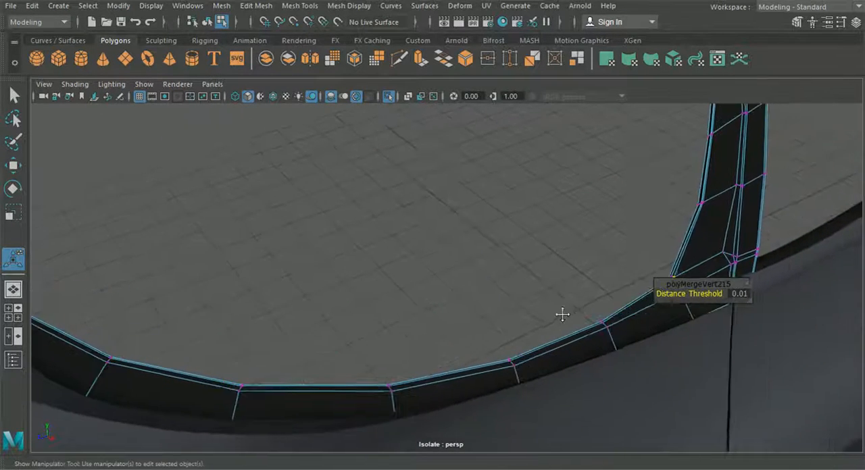
scroll(563, 315, down, 4)
scroll(574, 321, up, 2)
click(206, 22)
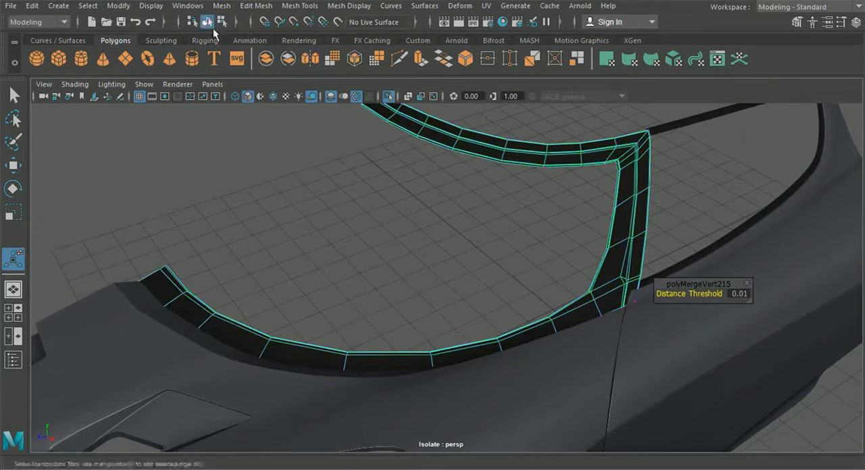
Step: Examine the smoothed windshield frame around the upper strip and the pillar's top corner from several angles
scroll(416, 150, up, 2)
click(485, 187)
scroll(446, 286, up, 5)
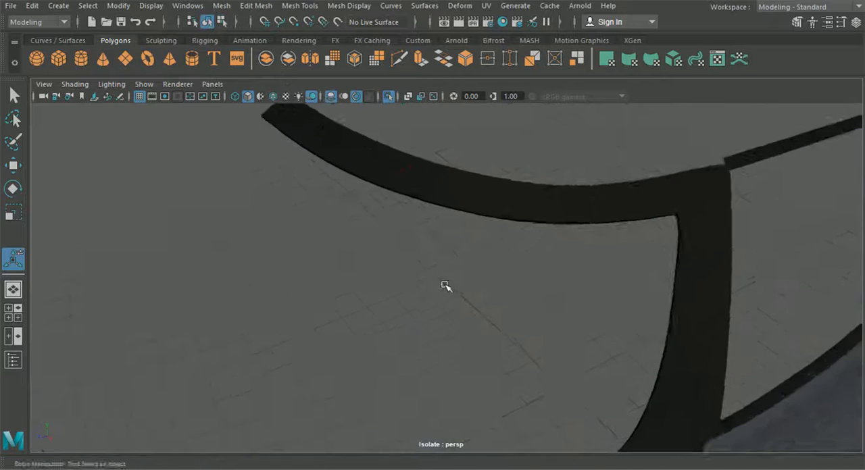
alt+middle_drag(429, 271, 228, 303)
alt+drag(267, 308, 301, 327)
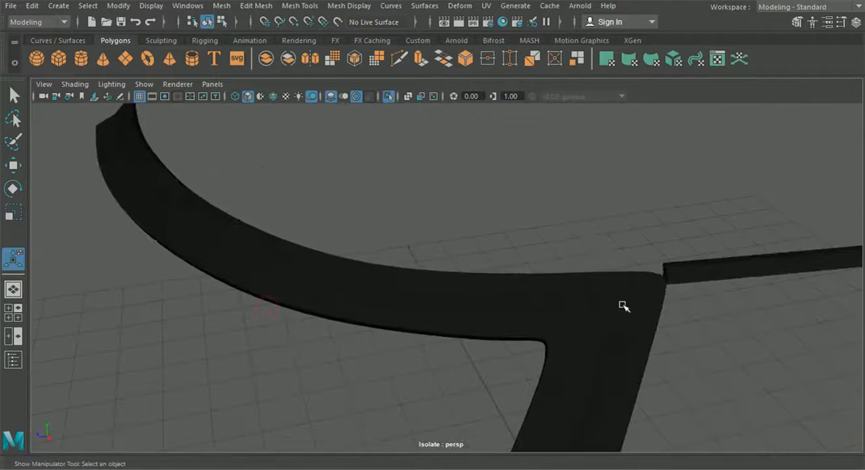
mouse_move(626, 309)
alt+mouse_down()
mouse_move(586, 294)
mouse_move(633, 314)
alt+mouse_up()
alt+middle_drag(601, 322, 718, 345)
scroll(531, 342, up, 3)
alt+drag(530, 342, 454, 314)
click(455, 313)
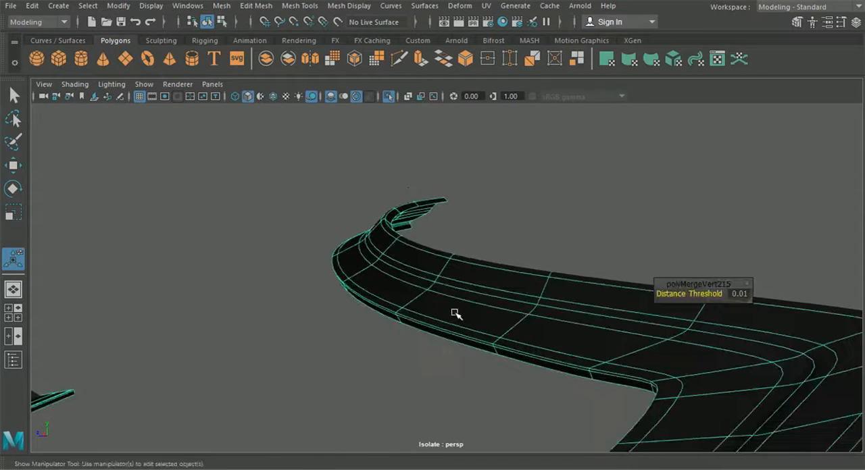
Step: Turn off the smooth preview and insert a supporting edge loop beside the crease along the upper windshield frame strip
key(1)
scroll(459, 338, up, 2)
scroll(461, 341, down, 6)
mouse_move(476, 358)
alt+middle_down()
mouse_move(520, 313)
mouse_move(473, 374)
alt+middle_up()
click(255, 6)
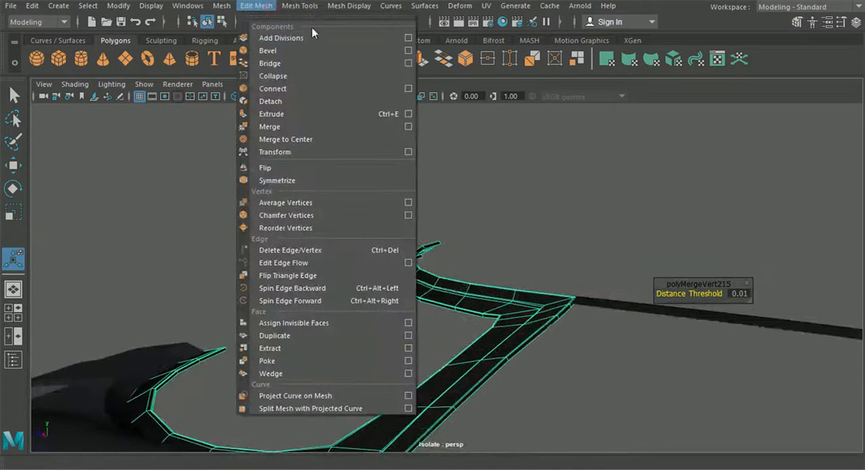
mouse_move(300, 5)
click(337, 101)
scroll(446, 274, up, 5)
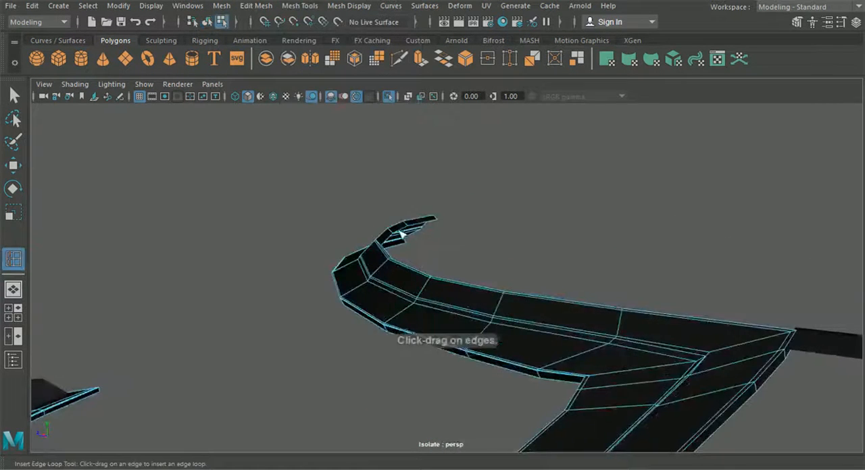
scroll(445, 273, up, 5)
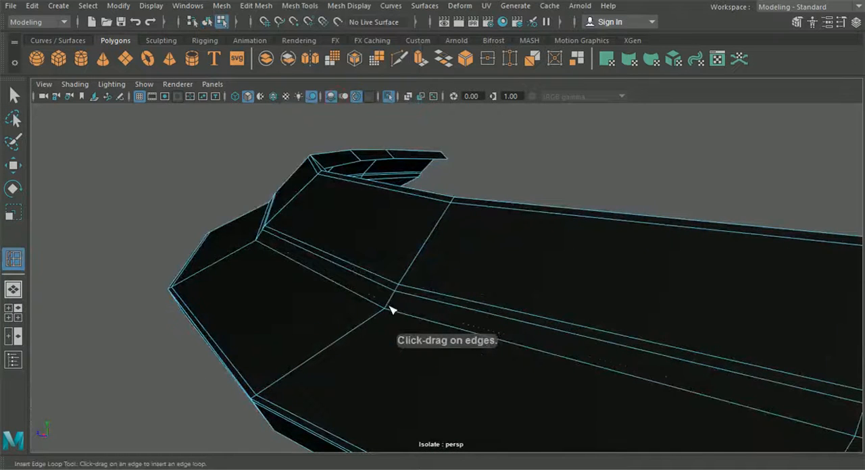
click(389, 307)
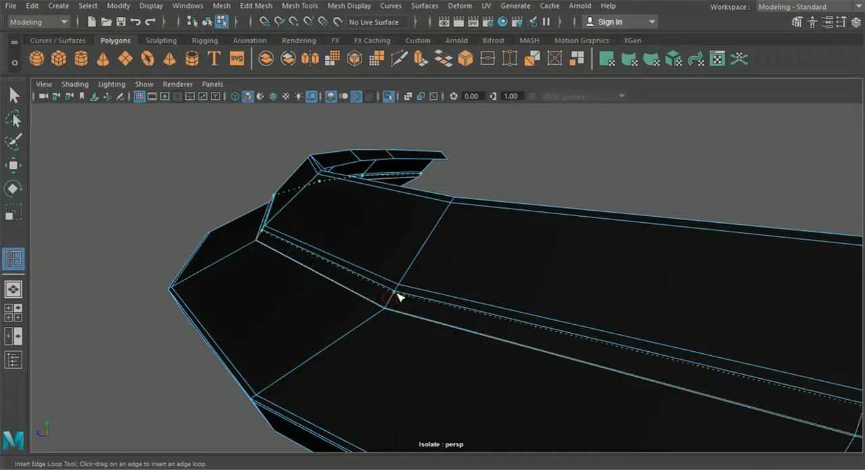
drag(394, 293, 397, 296)
scroll(398, 301, down, 7)
click(13, 95)
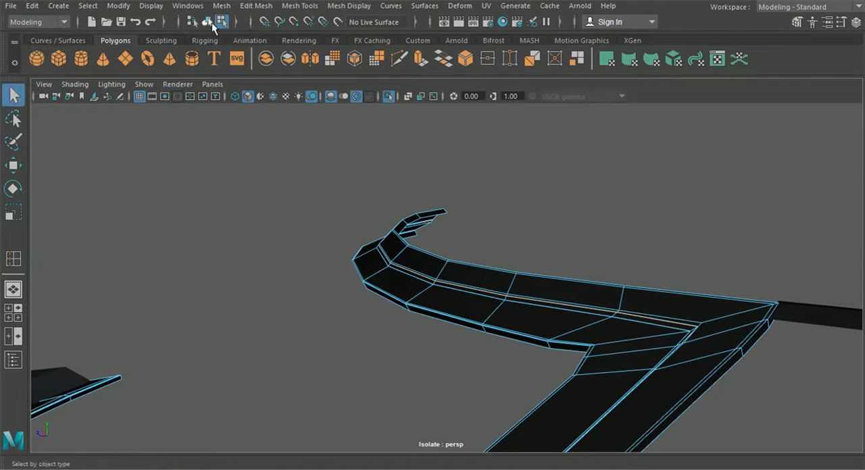
Step: Examine the lower windshield frame with smooth preview on and off, including its centre end and underside
click(386, 341)
alt+drag(386, 341, 545, 305)
click(208, 361)
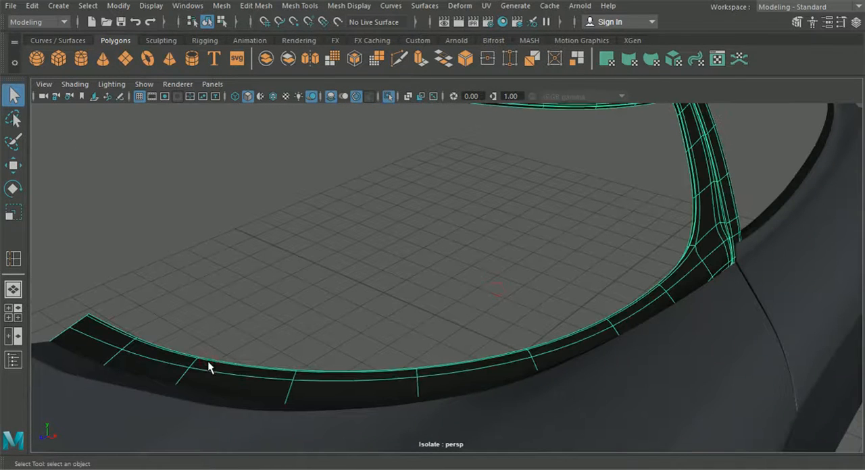
key(1)
click(256, 6)
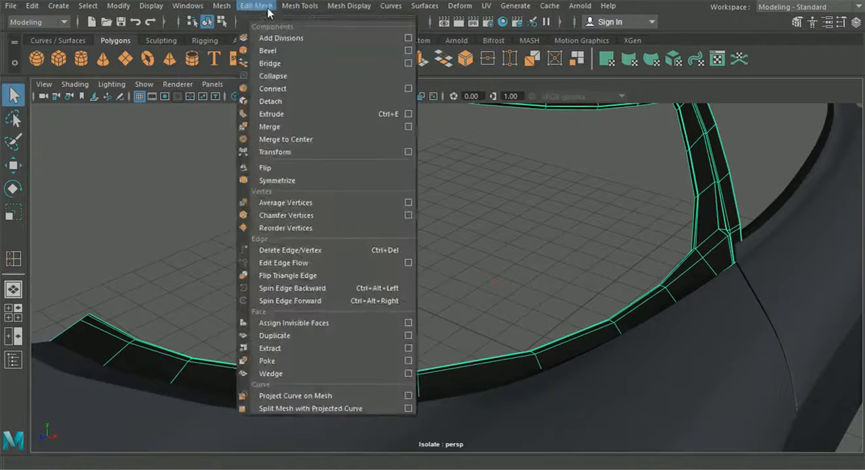
click(298, 6)
click(314, 109)
alt+drag(648, 169, 200, 246)
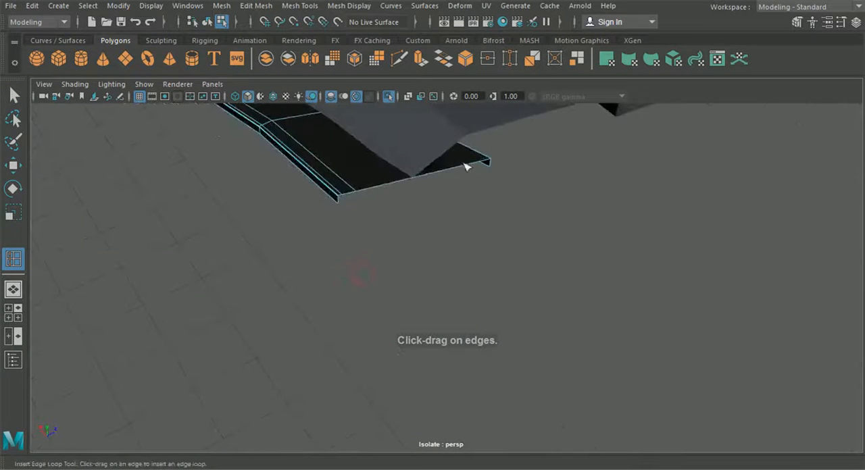
alt+drag(490, 163, 293, 180)
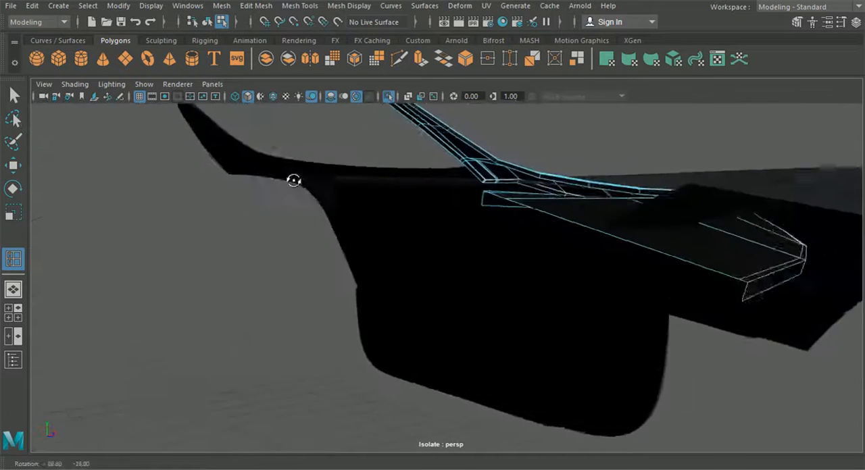
alt+drag(691, 293, 493, 295)
alt+middle_drag(493, 293, 450, 273)
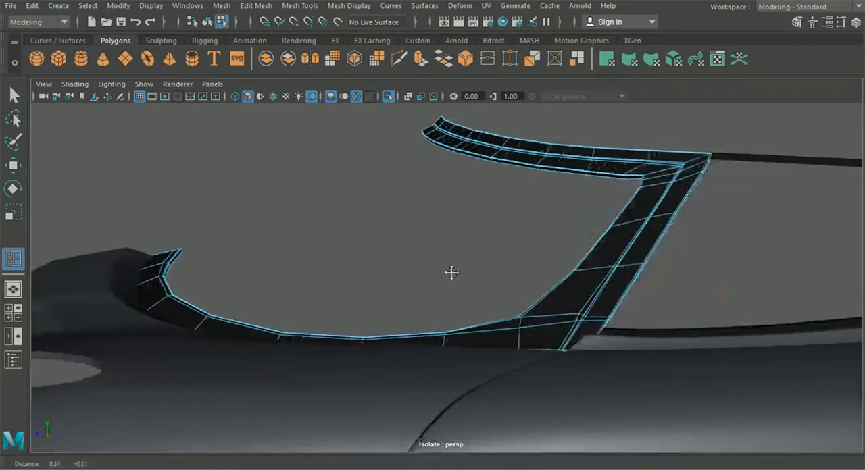
Step: Return to object selection, review the windshield frame in smooth preview, and show the complete car again
click(207, 22)
click(13, 95)
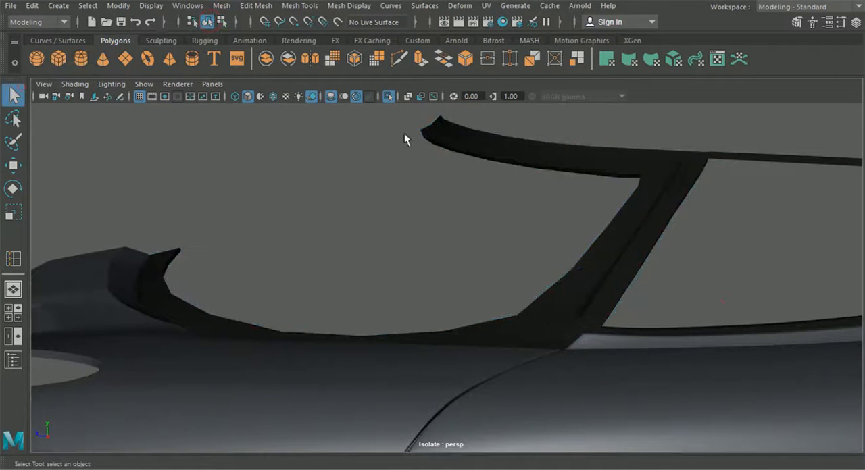
click(503, 148)
click(537, 224)
alt+drag(537, 225, 592, 233)
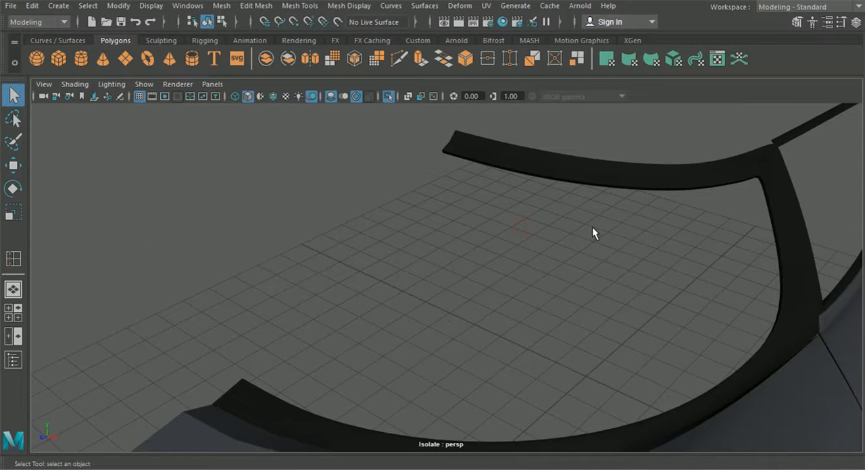
alt+drag(560, 225, 588, 274)
alt+drag(432, 214, 414, 220)
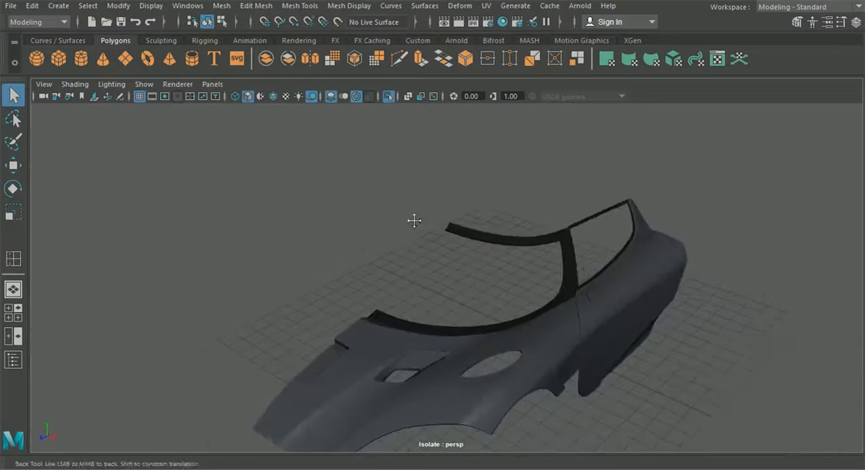
alt+middle_drag(414, 220, 419, 204)
scroll(428, 204, up, 3)
click(389, 96)
Step: Examine the side-window trim and windshield frame on the complete car from several sides
alt+drag(405, 179, 592, 222)
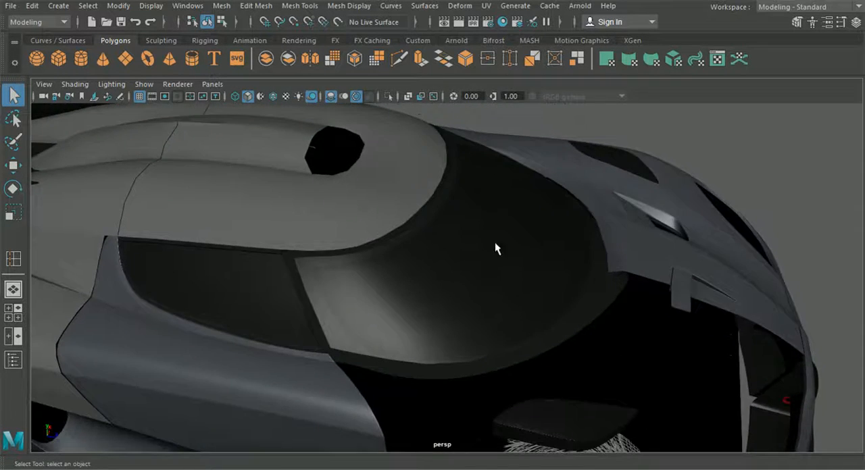
scroll(496, 245, up, 10)
click(595, 255)
scroll(635, 277, down, 2)
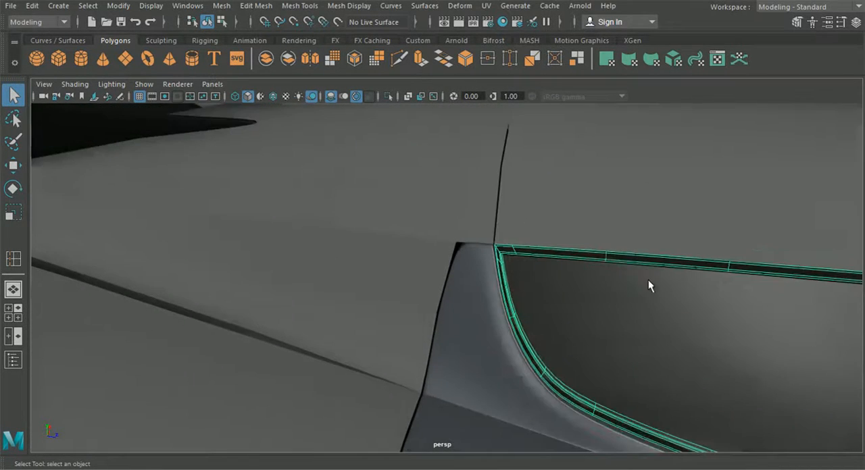
scroll(658, 287, down, 6)
alt+drag(642, 279, 576, 268)
click(748, 194)
alt+drag(748, 202, 559, 230)
scroll(691, 260, down, 7)
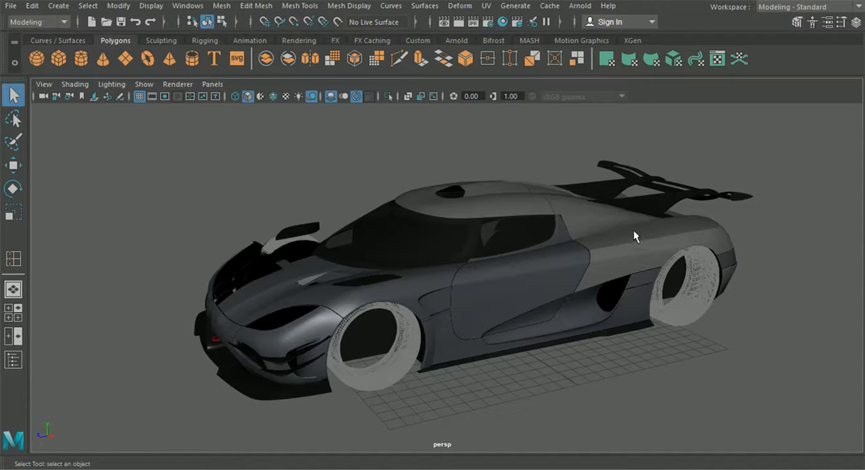
alt+drag(634, 233, 743, 254)
scroll(652, 271, up, 6)
alt+drag(591, 305, 533, 268)
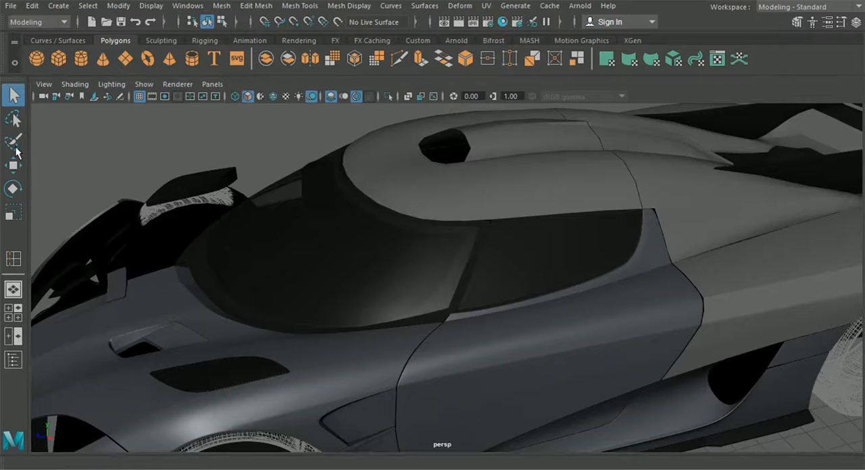
Step: Examine how the windshield glass, its smoothed frame and the side-window trim meet, selecting these parts for comparison
click(465, 271)
alt+middle_drag(464, 271, 404, 292)
scroll(404, 244, up, 5)
shift+click(341, 153)
scroll(286, 284, down, 5)
alt+drag(286, 284, 461, 270)
shift+click(459, 254)
alt+drag(396, 265, 444, 274)
alt+middle_drag(444, 274, 390, 296)
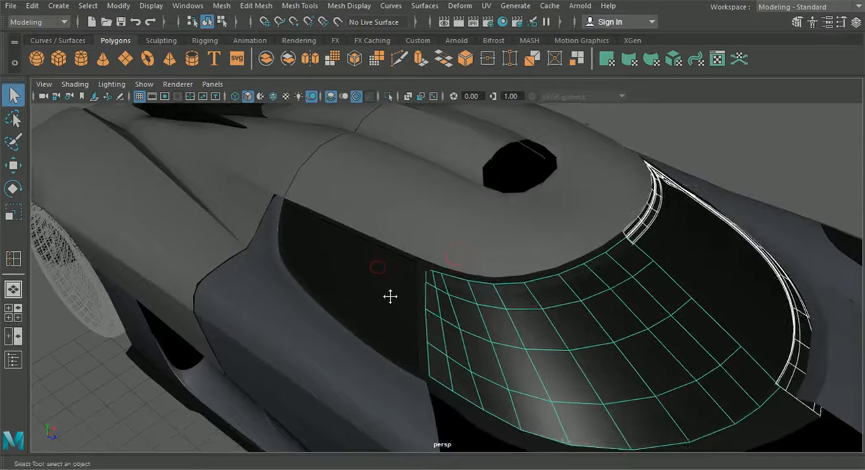
scroll(414, 287, up, 7)
click(368, 231)
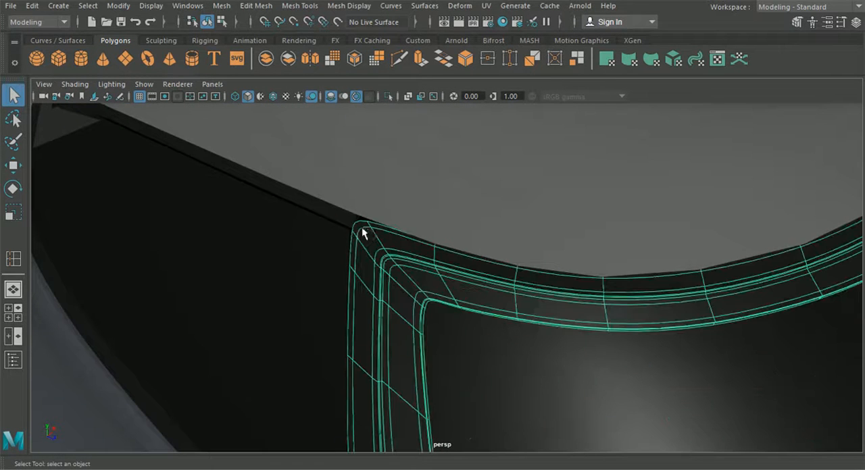
shift+click(345, 221)
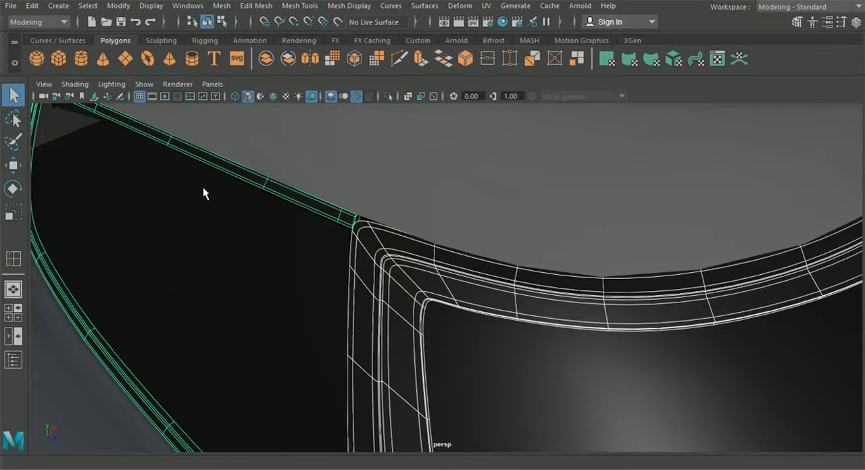
scroll(521, 290, down, 10)
alt+drag(556, 300, 560, 352)
Step: Select the roof half panel beside the air-scoop opening, check its topology, and isolate it
click(497, 153)
alt+drag(498, 153, 425, 249)
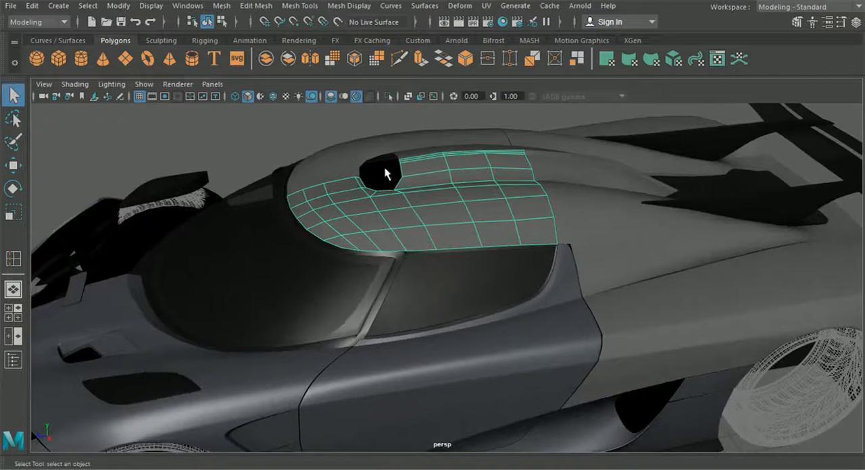
mouse_move(407, 195)
alt+mouse_down()
mouse_move(389, 194)
mouse_move(419, 206)
alt+mouse_up()
scroll(418, 209, up, 5)
alt+middle_drag(417, 210, 444, 261)
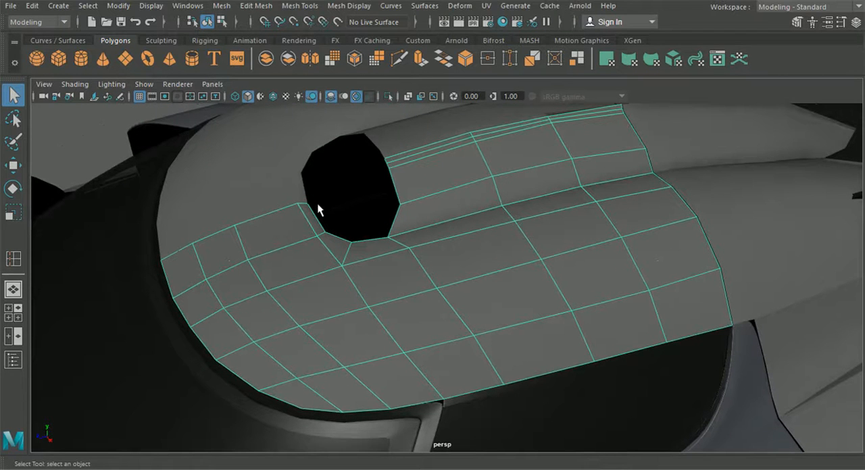
alt+drag(405, 221, 467, 200)
scroll(415, 273, down, 5)
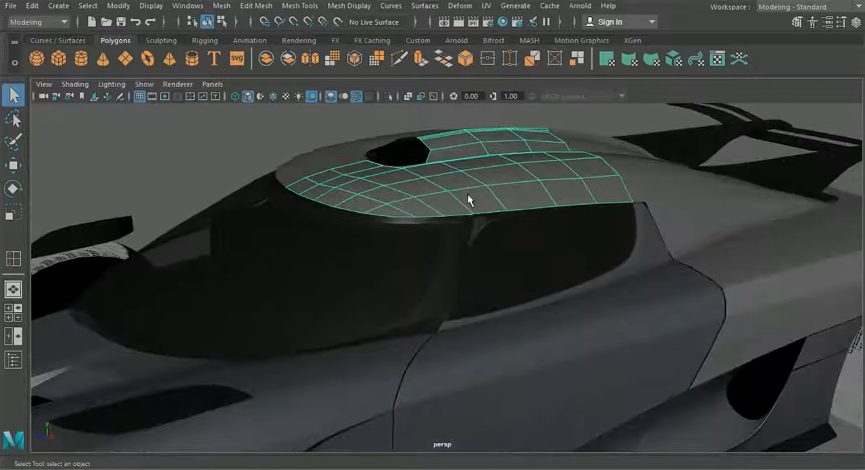
click(386, 99)
Step: Select the roof panel's outer border edges along the windshield side, the side window and the rear seam
right_drag(451, 165, 452, 61)
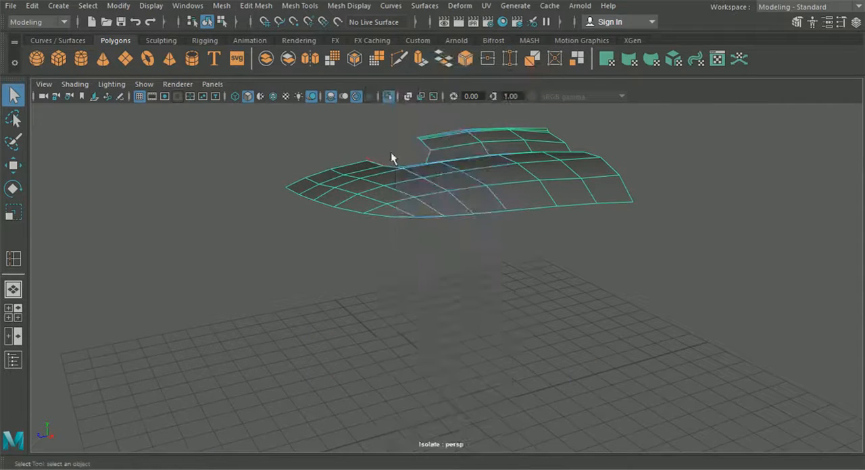
alt+drag(392, 156, 380, 263)
click(388, 272)
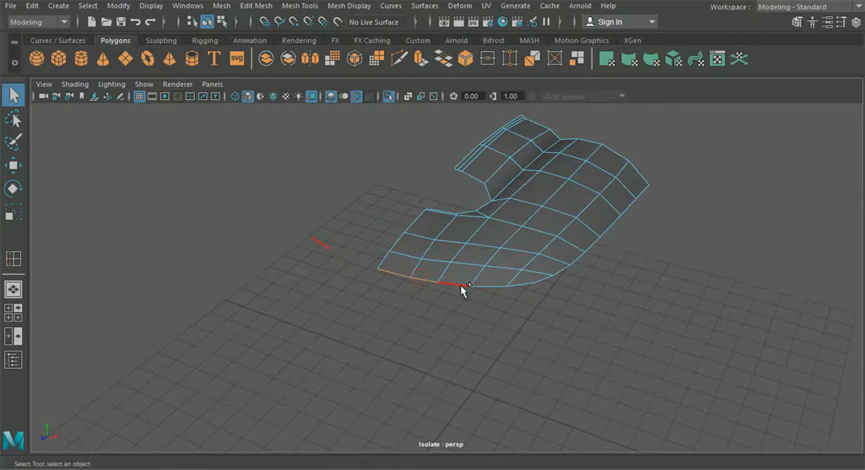
shift+click(460, 286)
shift+click(482, 287)
shift+click(522, 285)
shift+click(545, 279)
shift+click(558, 272)
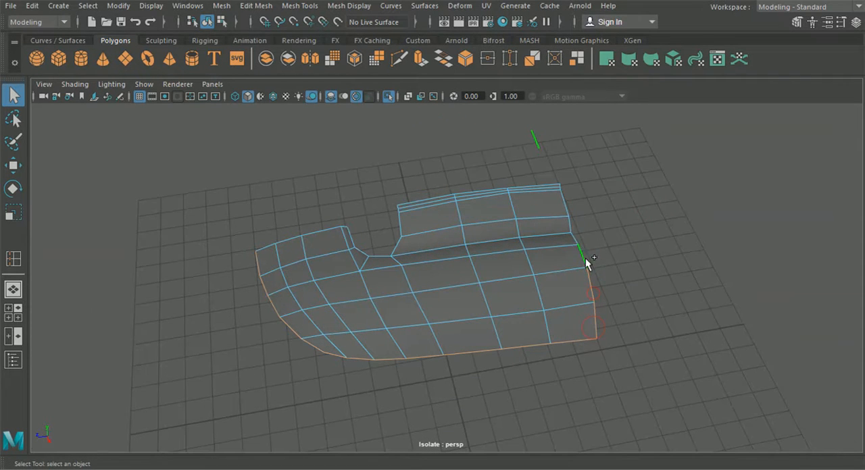
shift+click(566, 207)
alt+drag(566, 209, 535, 220)
alt+middle_drag(528, 216, 427, 274)
alt+right_drag(427, 276, 443, 330)
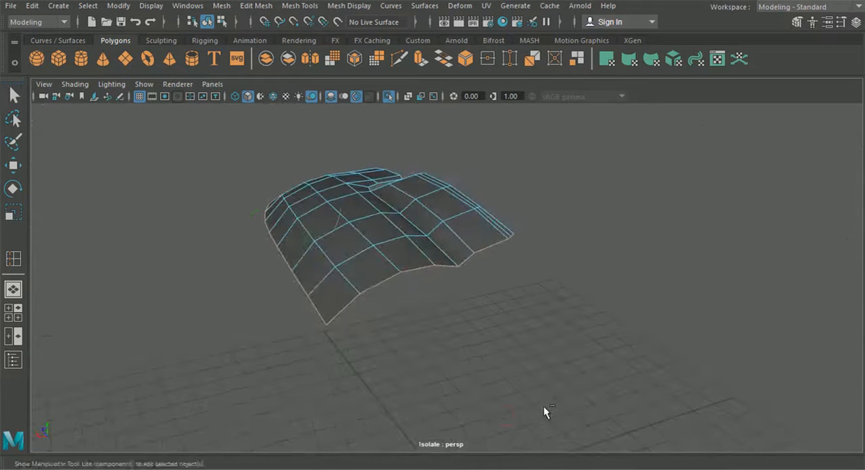
Step: Extrude the roof panel's selected border edges with a local Z translation of -0.078 to form a thin lip
key(ctrl+e)
alt+drag(368, 324, 558, 305)
drag(385, 277, 601, 290)
click(516, 327)
alt+drag(516, 327, 327, 298)
key(ctrl+z)
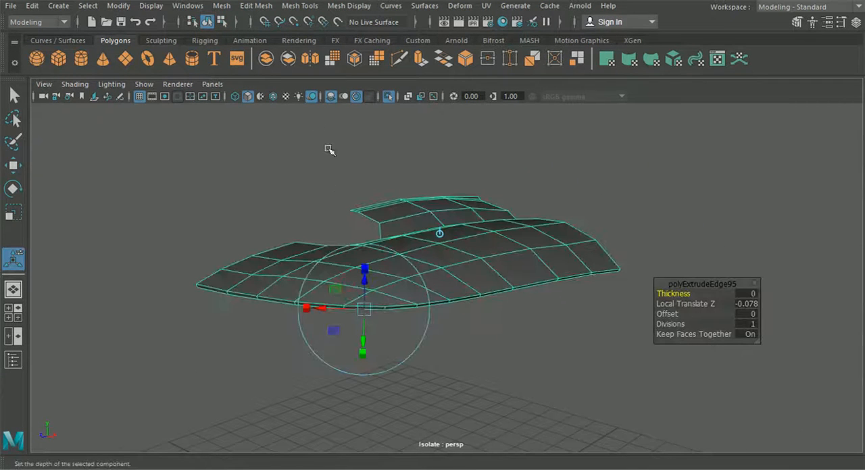
alt+middle_drag(353, 208, 359, 187)
alt+drag(358, 187, 266, 199)
Step: Select the crease edges between the roof surface and its extruded lip, and bevel them
right_drag(356, 219, 341, 77)
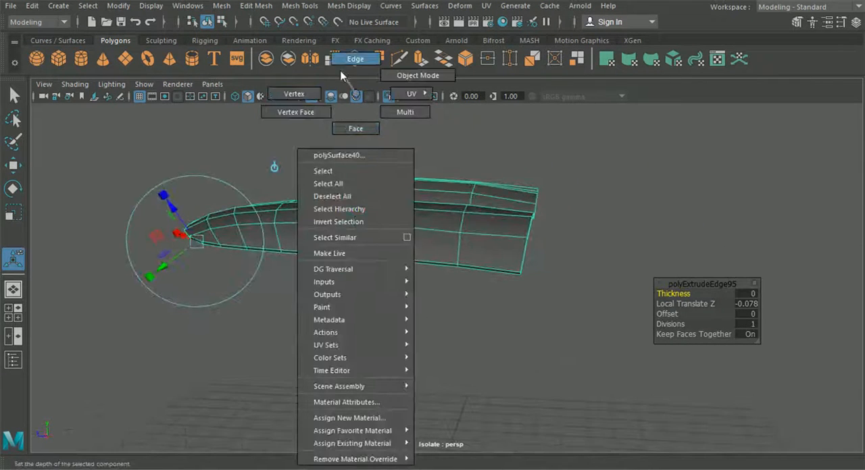
alt+drag(308, 177, 304, 326)
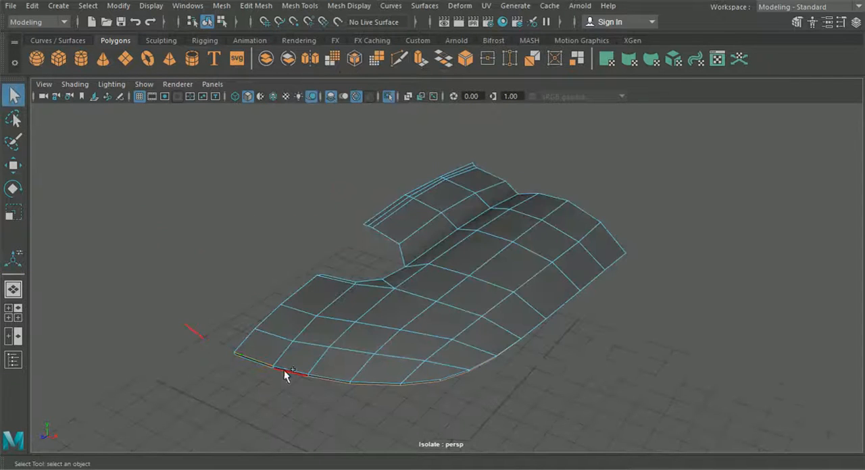
alt+drag(385, 396, 466, 284)
click(221, 5)
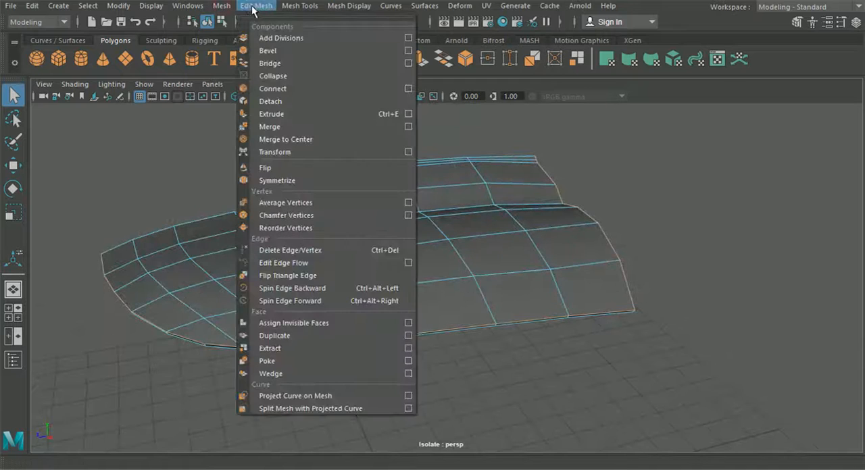
click(266, 50)
Step: Set the bevel on the roof panel's lip crease edges to a fraction of 0.2 with 2 segments
alt+drag(400, 169, 396, 205)
alt+right_drag(396, 205, 541, 257)
drag(669, 296, 673, 295)
click(720, 293)
key(Return)
alt+drag(395, 325, 447, 321)
click(727, 294)
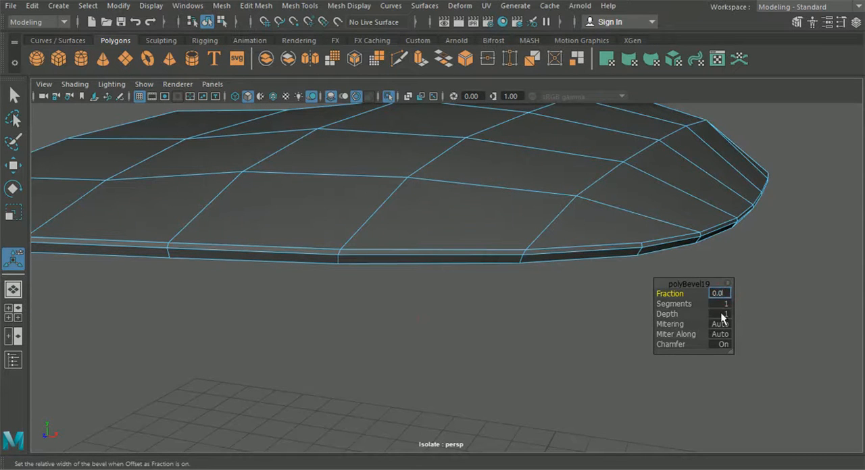
text(0.2)
key(Return)
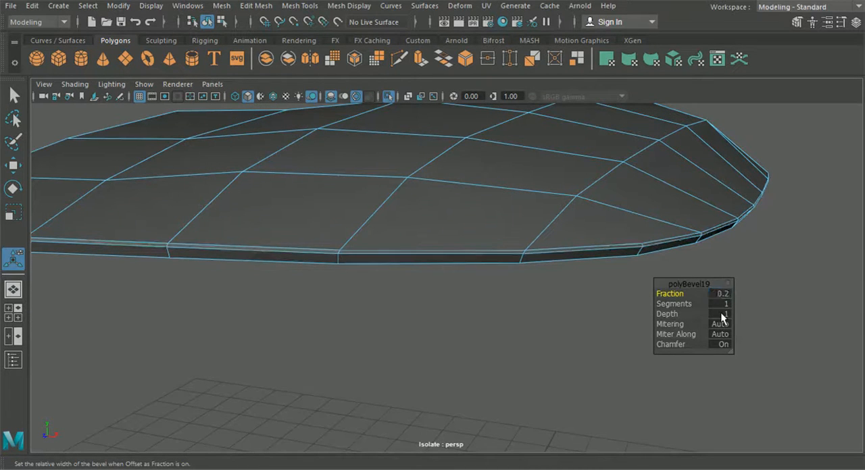
click(726, 305)
key(Return)
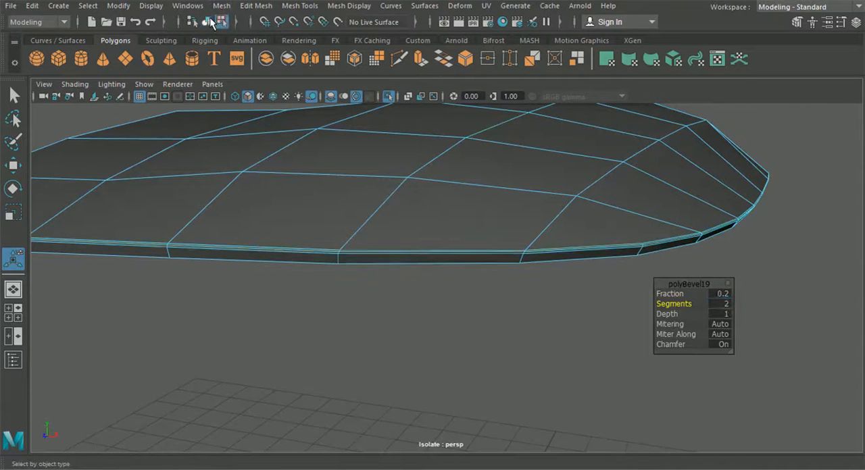
Step: Preview the isolated roof panel smoothed to inspect its bevelled lip, and return to the unsmoothed display
click(208, 22)
click(343, 341)
scroll(394, 346, down, 3)
alt+drag(394, 346, 334, 352)
click(316, 308)
click(351, 365)
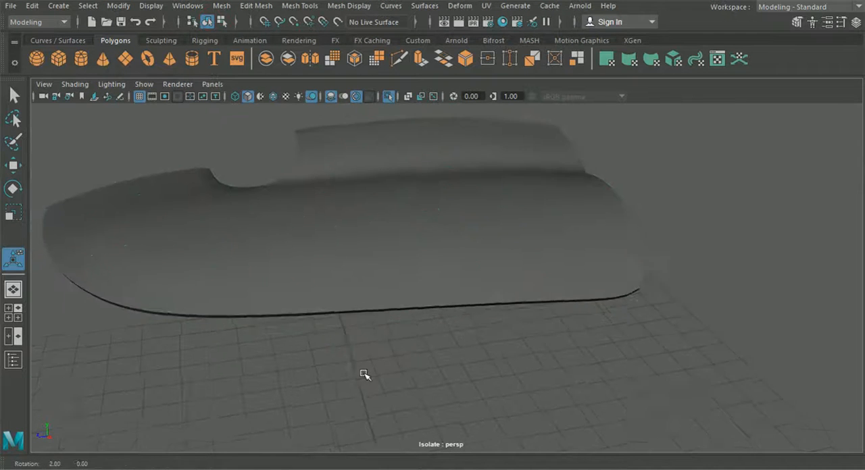
alt+drag(365, 375, 328, 369)
click(357, 292)
key(1)
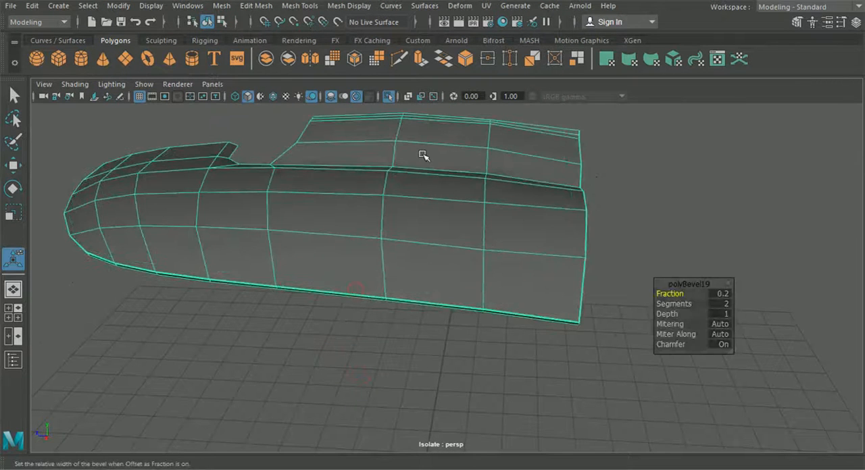
Step: Insert a supporting edge loop on the roof panel's surface beside the bevelled lip, starting at the rear lower corner
click(305, 6)
mouse_move(338, 7)
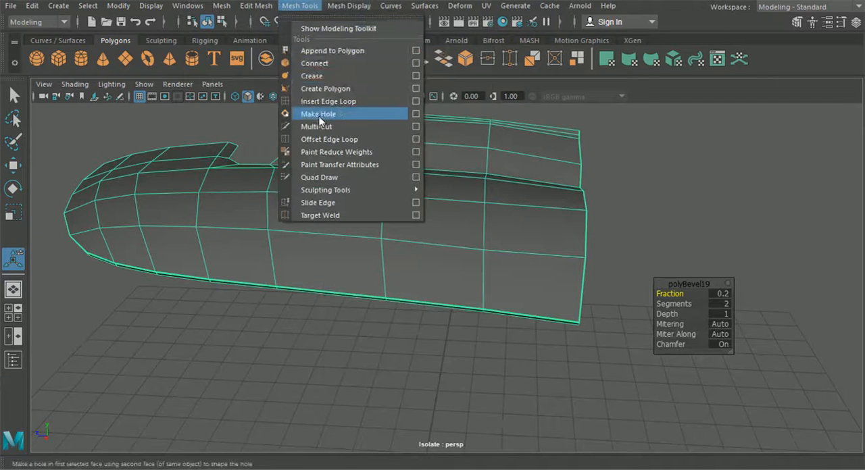
click(320, 110)
scroll(386, 158, up, 3)
alt+right_drag(386, 160, 603, 392)
alt+drag(723, 426, 678, 400)
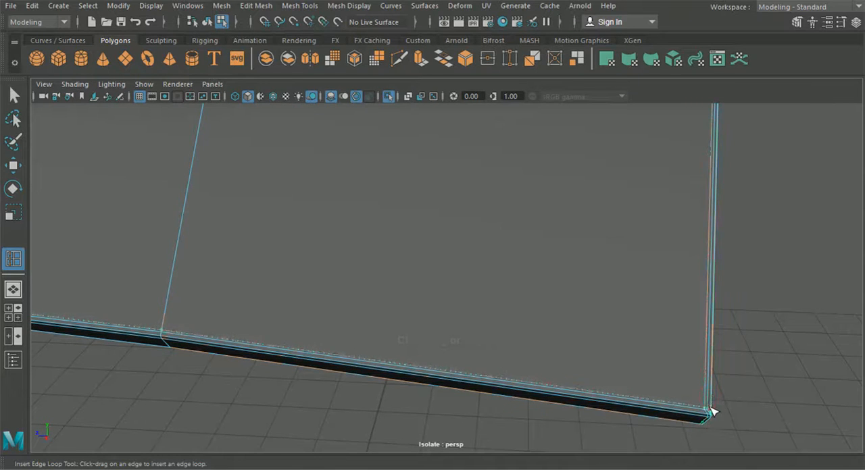
drag(710, 408, 710, 407)
scroll(710, 407, down, 5)
alt+middle_drag(710, 408, 844, 431)
alt+drag(398, 388, 492, 383)
scroll(491, 382, up, 6)
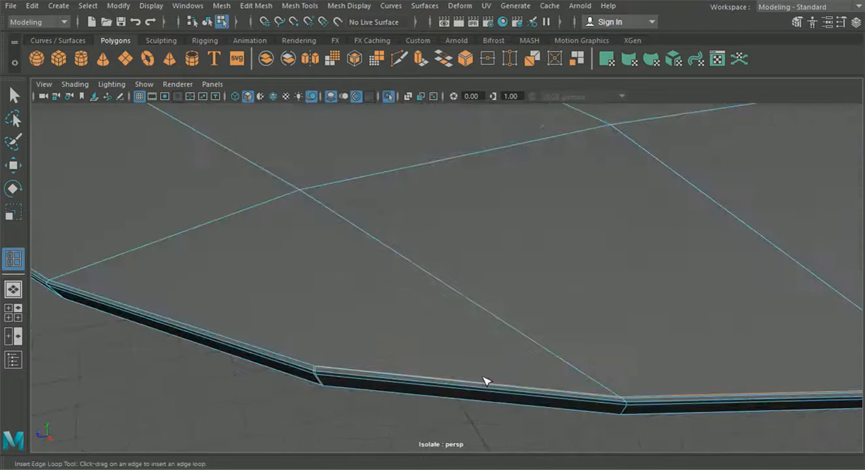
click(309, 359)
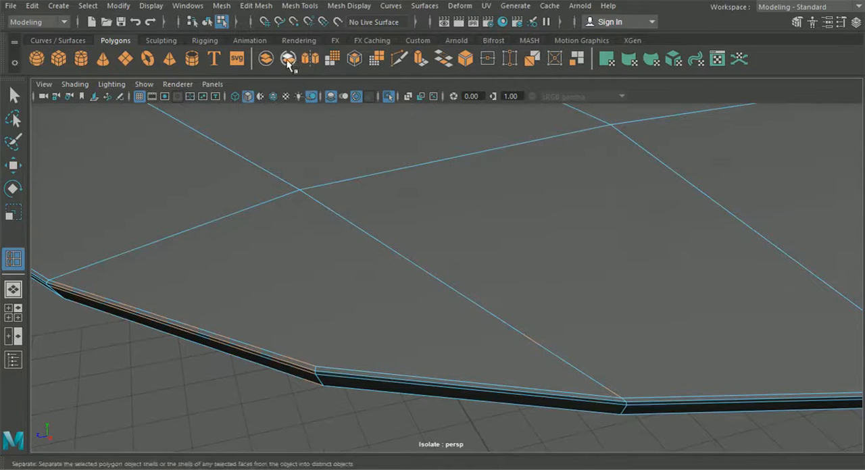
Step: Cut a helper edge with Multi-Cut from the roof surface's inner vertex to the lip's corner vertex on the curved border
click(394, 59)
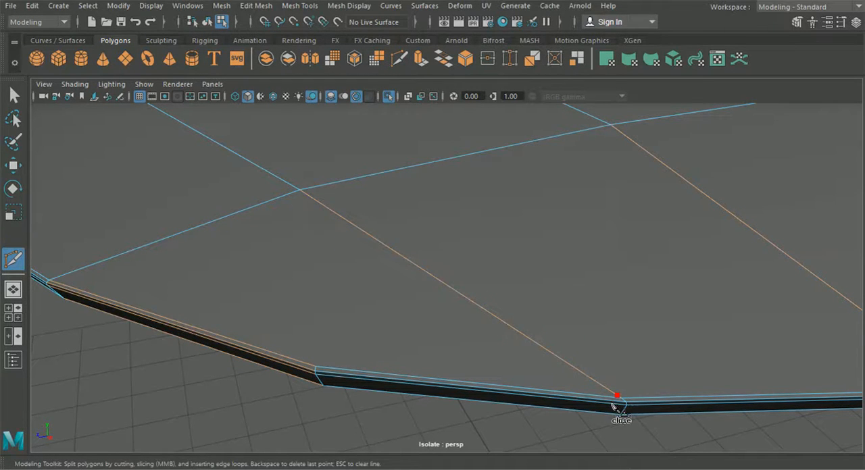
click(315, 368)
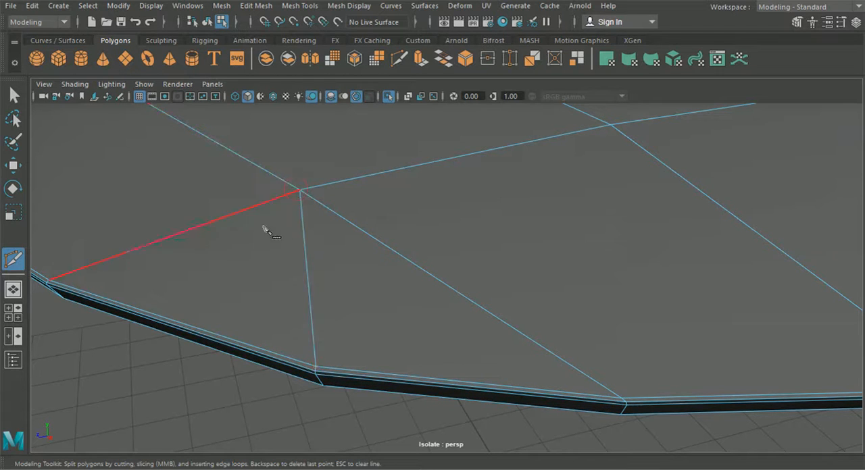
right_click(167, 236)
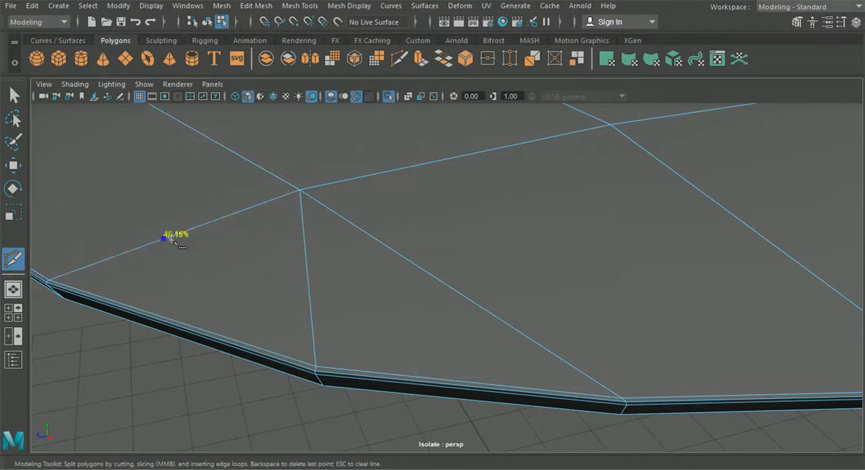
Step: Cut a supporting edge parallel to the bevelled lip, crossing the helper edge and ending on the adjacent diagonal edge
click(55, 278)
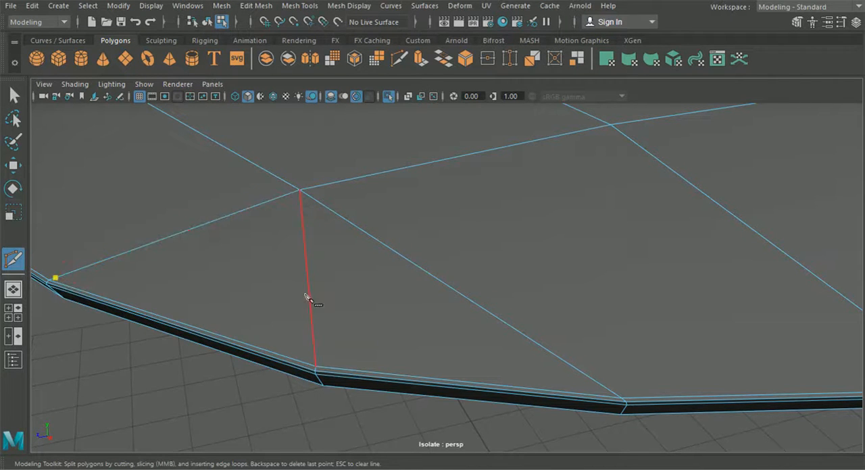
click(329, 363)
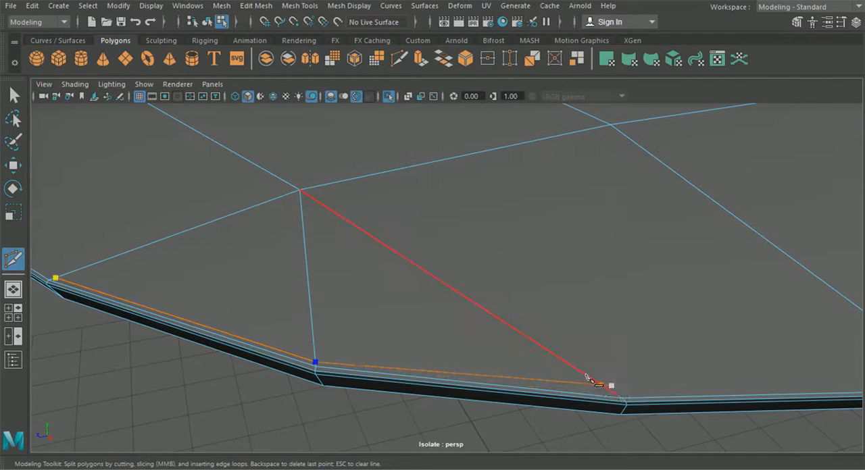
click(615, 394)
drag(614, 395, 611, 393)
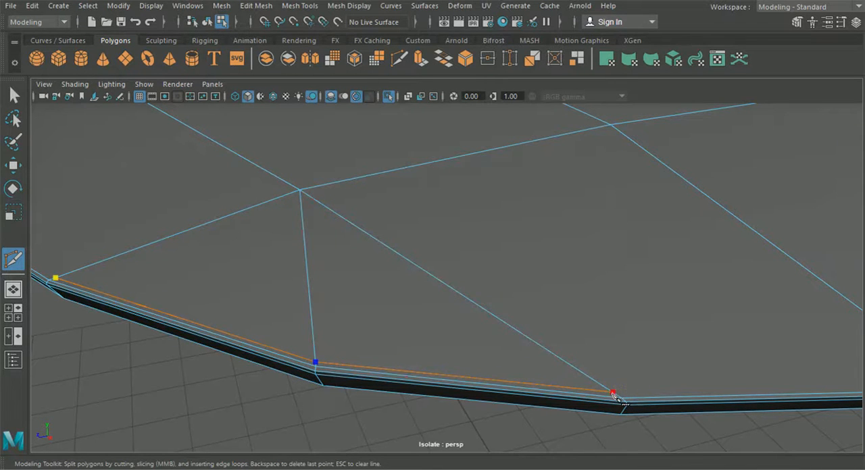
key(Return)
Step: Delete the helper edge running from the roof surface's inner vertex to the lip corner
click(14, 95)
right_drag(207, 94, 200, 103)
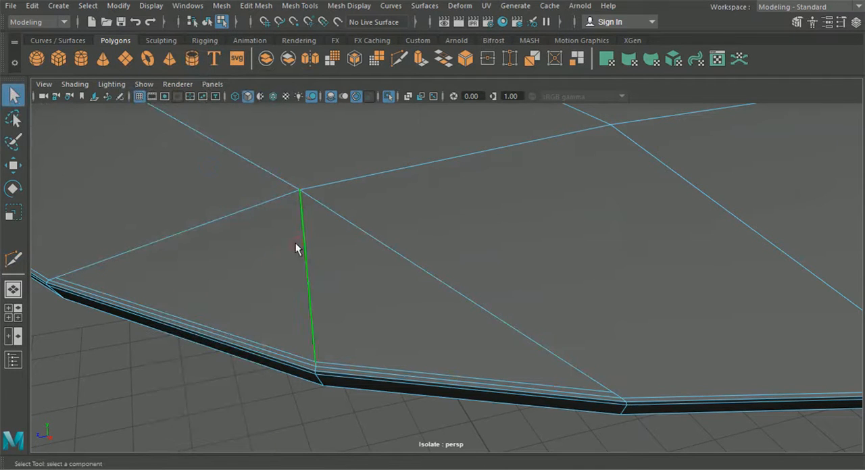
key(Delete)
right_drag(503, 109, 443, 101)
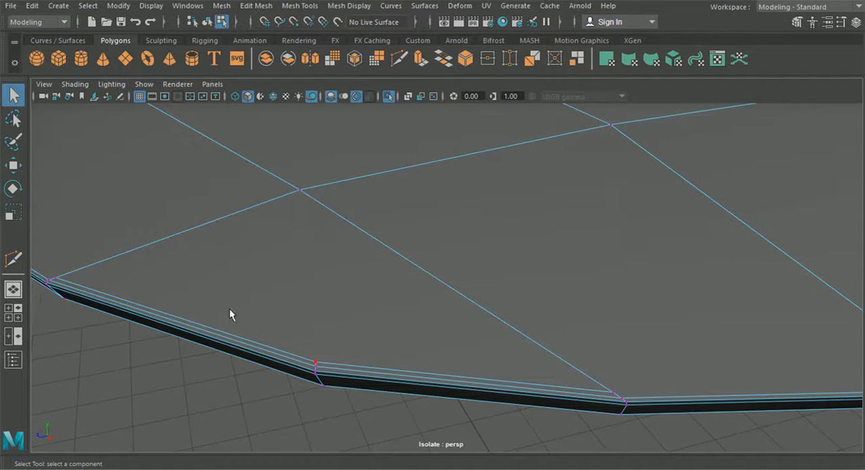
Step: Insert a supporting edge loop on the roof surface beside the bevelled lip, starting past the corner at the long side border
scroll(376, 315, down, 2)
click(255, 5)
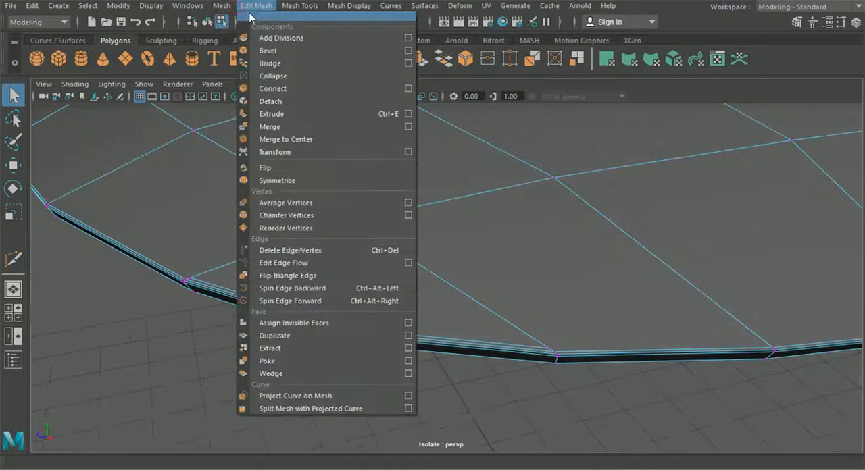
mouse_move(301, 7)
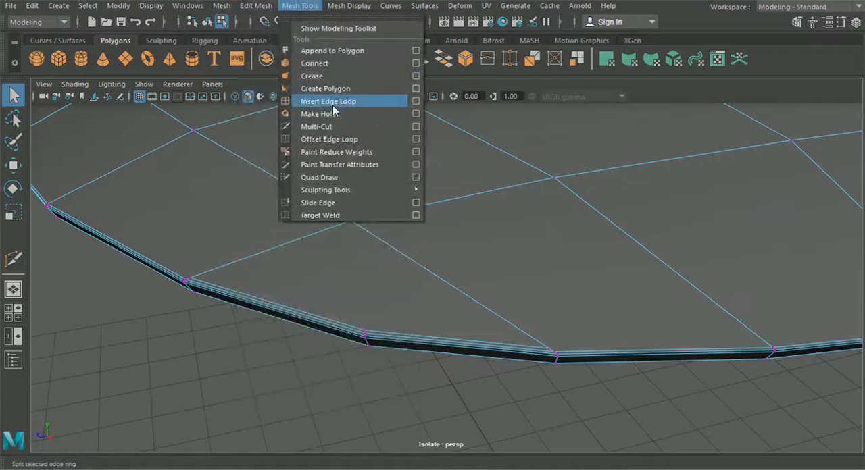
click(331, 102)
click(297, 6)
click(332, 102)
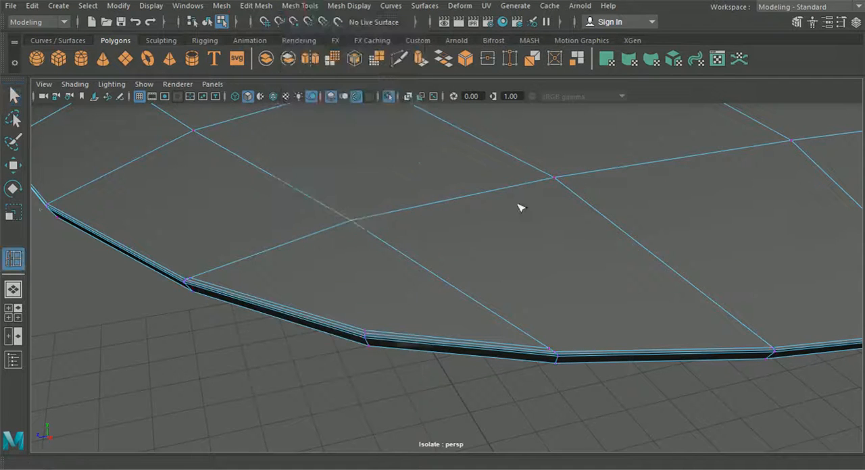
scroll(463, 270, up, 5)
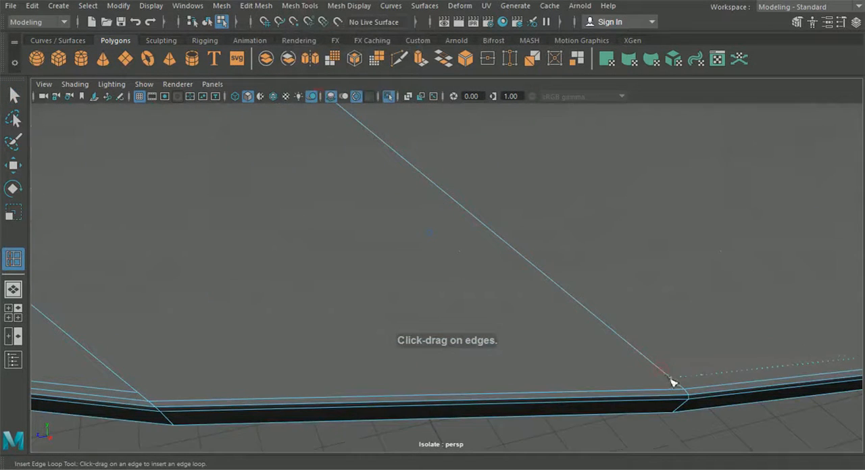
drag(675, 383, 676, 384)
scroll(686, 368, down, 8)
Step: Insert a matching supporting edge loop close to the lip along the roof panel's curved front border
alt+middle_drag(682, 344, 616, 351)
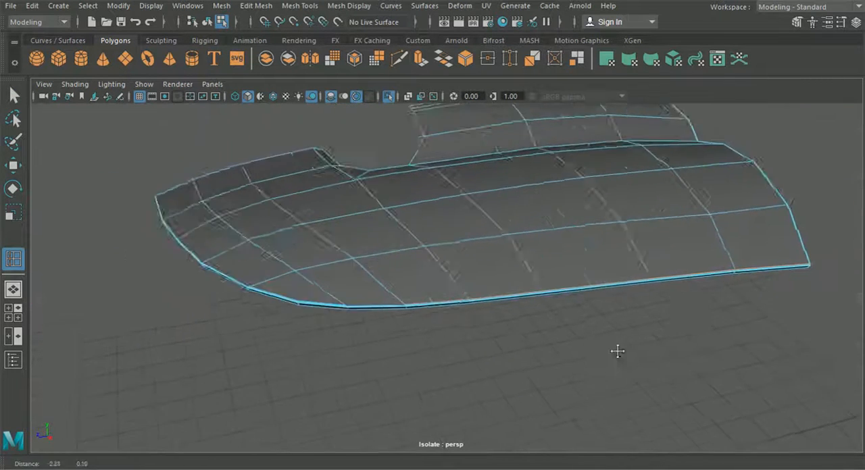
alt+drag(615, 351, 412, 348)
scroll(411, 348, up, 6)
alt+middle_drag(543, 299, 503, 326)
scroll(502, 326, up, 2)
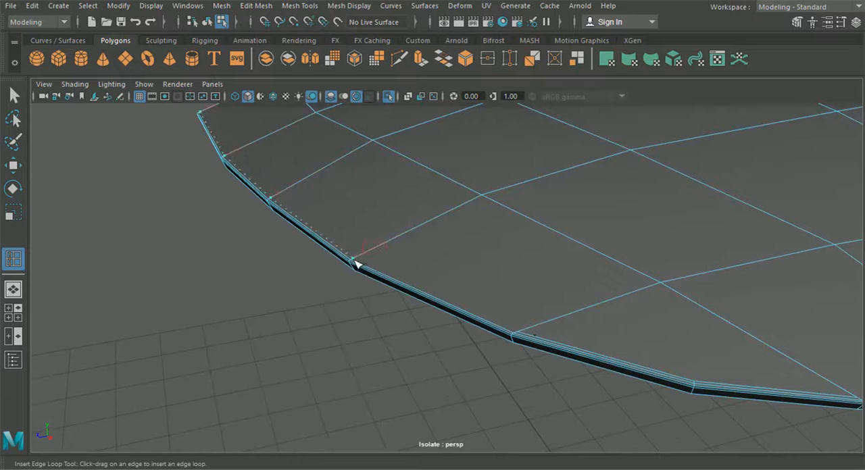
Step: Cut a supporting edge with Multi-Cut from the front loop's end to the next crossing edge, parallel to the lip
click(400, 59)
scroll(402, 185, up, 3)
click(284, 304)
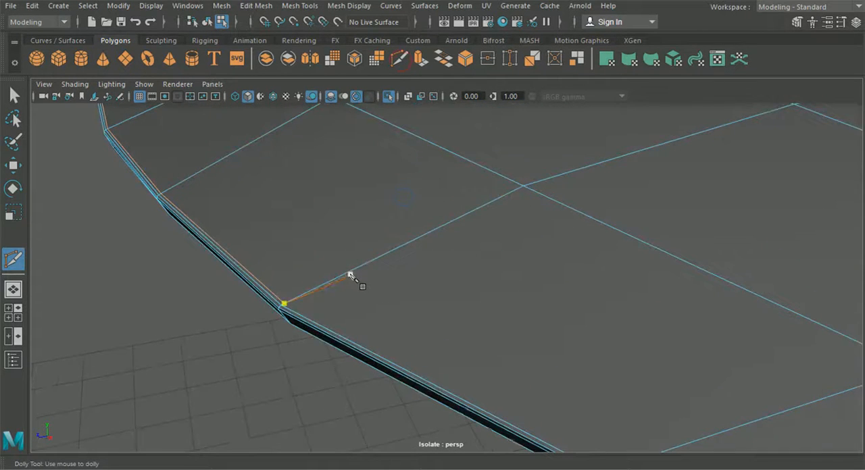
alt+middle_drag(285, 304, 367, 270)
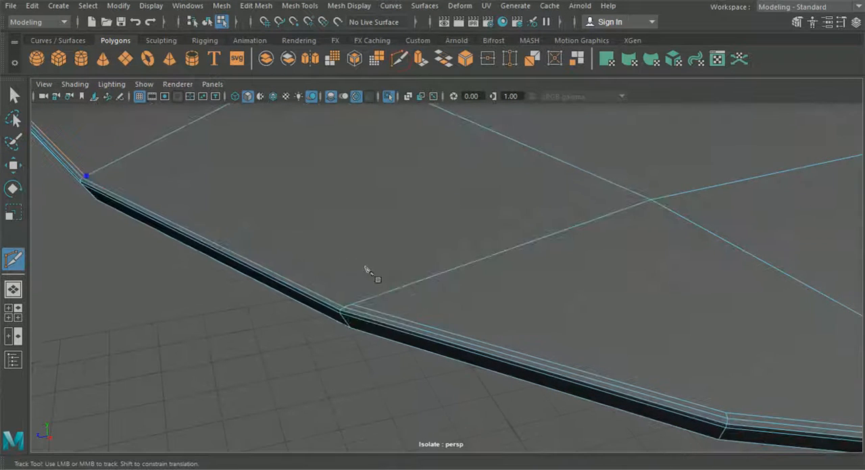
scroll(419, 315, down, 5)
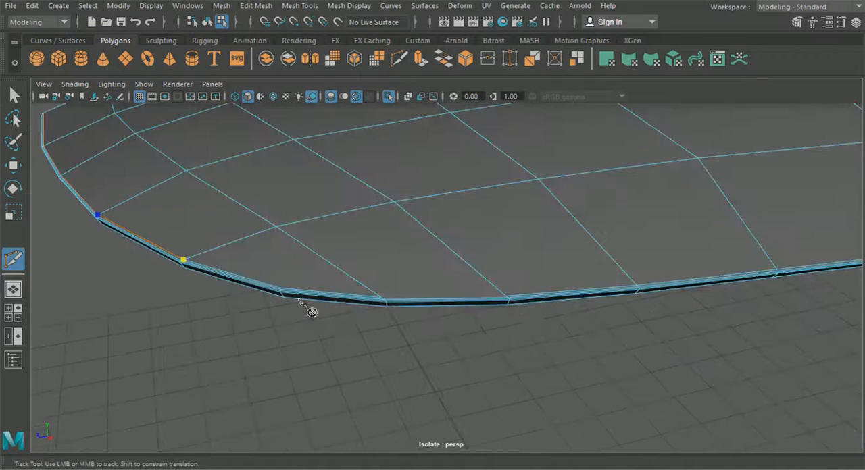
Step: Cut an edge across the remaining gap to join the two supporting loops beside the lip, and return to object selection
scroll(473, 294, up, 5)
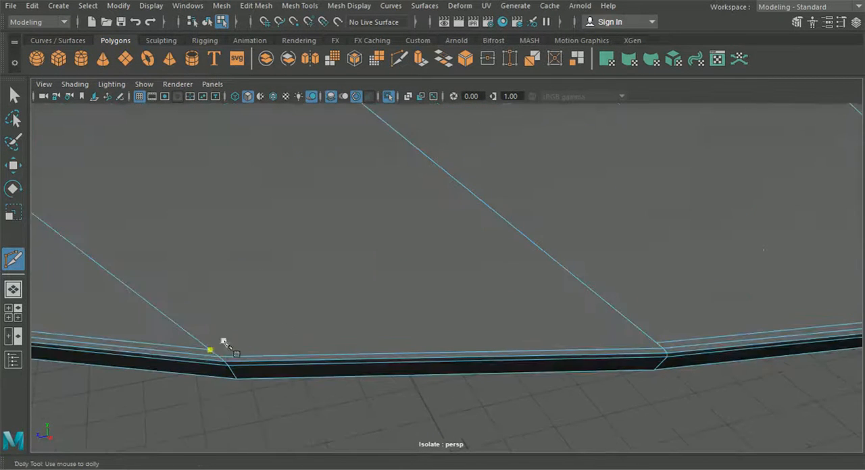
click(213, 350)
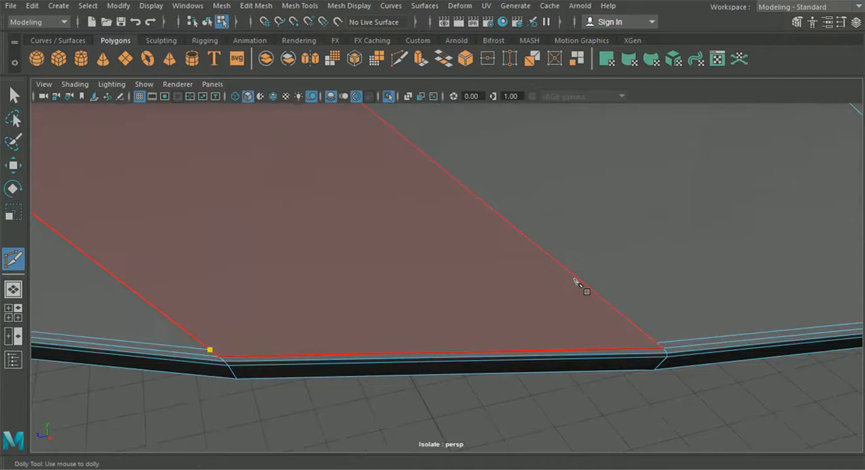
click(656, 343)
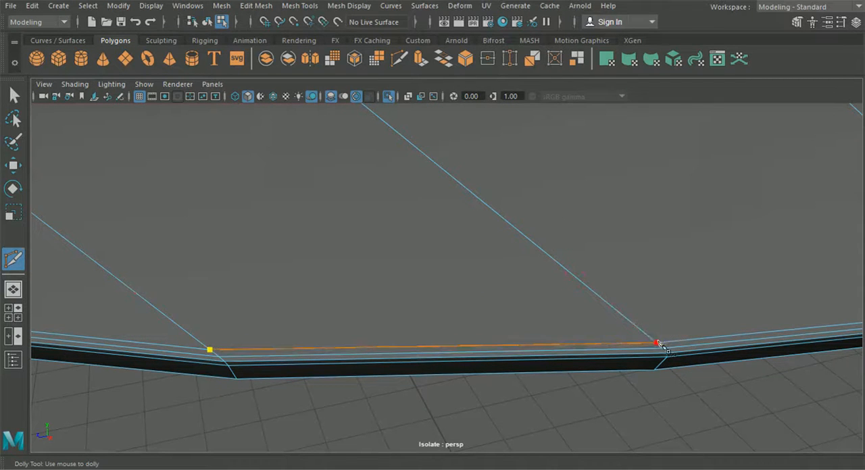
click(353, 127)
click(207, 22)
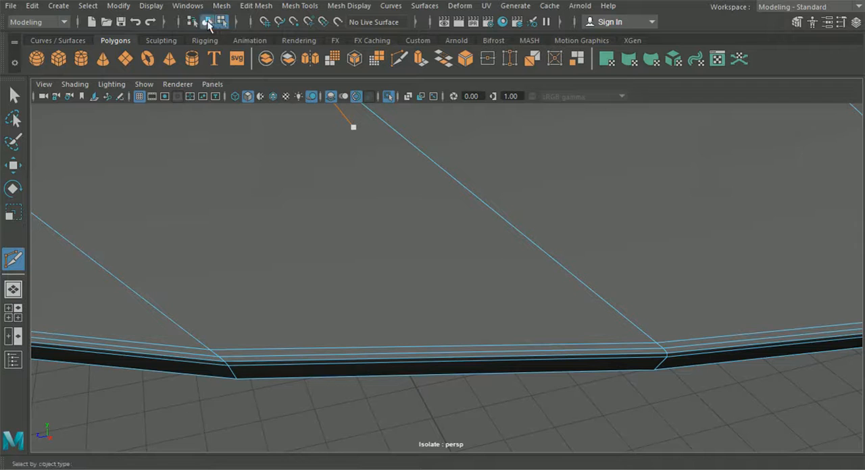
scroll(325, 215, down, 4)
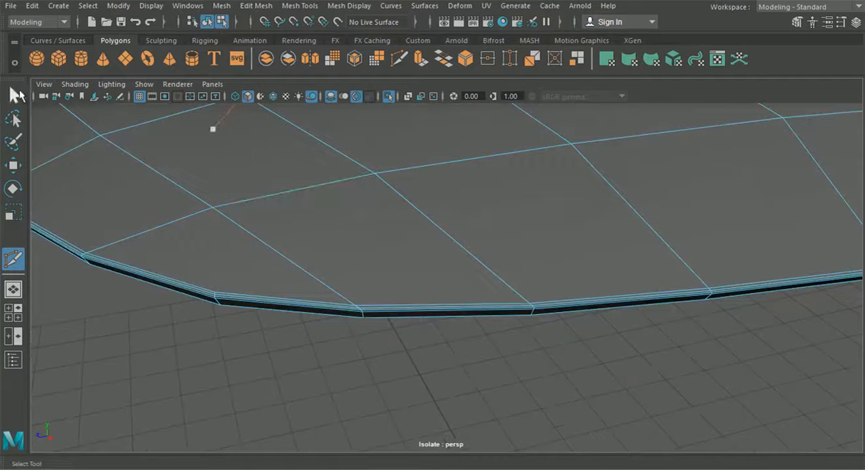
click(15, 95)
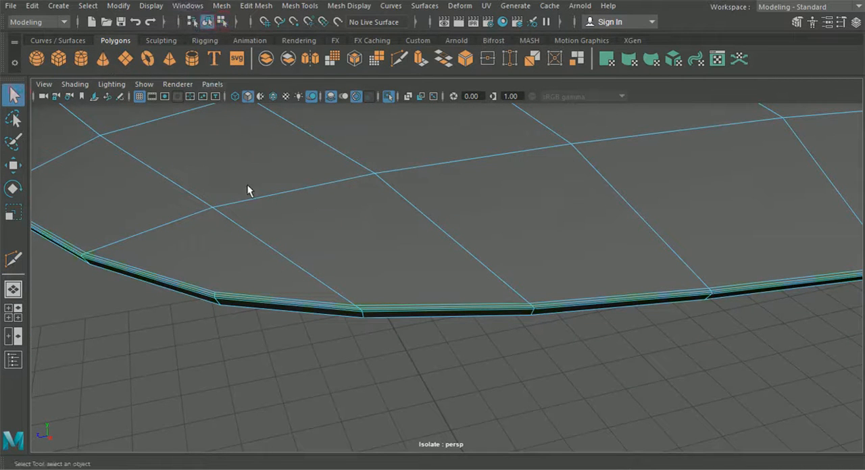
Step: Examine the roof panel and its bevelled lip from several angles
scroll(284, 315, down, 3)
click(299, 331)
alt+drag(299, 331, 410, 350)
scroll(299, 320, down, 5)
alt+drag(288, 320, 375, 311)
alt+drag(492, 302, 562, 308)
click(433, 277)
click(639, 326)
alt+drag(639, 326, 295, 173)
Step: Select the border edges around the roof panel's curved cut-out and extrude them into a narrow lip
click(415, 259)
scroll(433, 268, up, 5)
right_drag(270, 107, 292, 64)
alt+drag(263, 331, 374, 318)
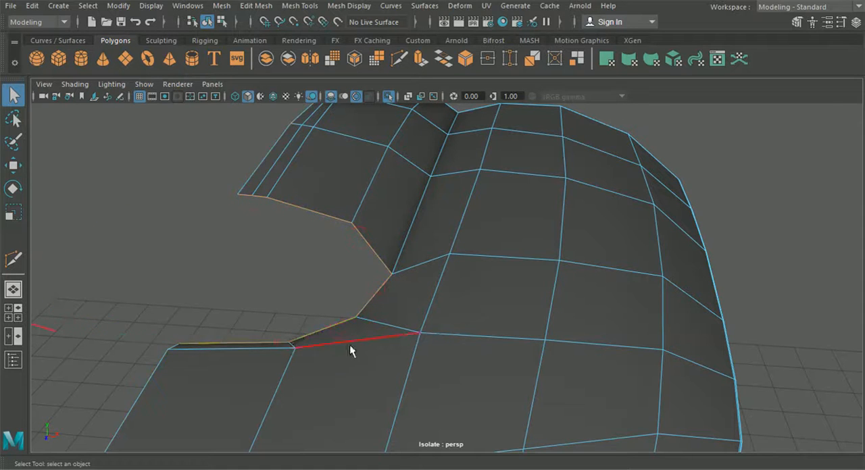
alt+drag(349, 344, 485, 327)
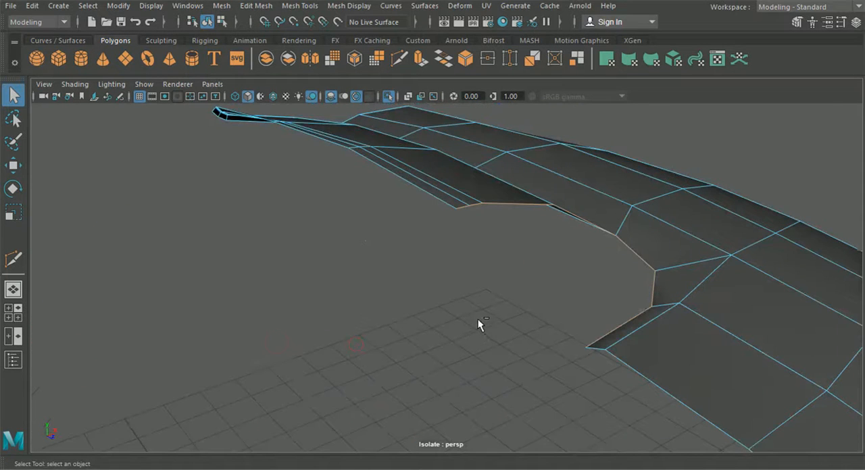
key(ctrl+e)
drag(606, 188, 647, 246)
alt+middle_drag(647, 246, 565, 241)
click(548, 329)
alt+drag(548, 329, 577, 359)
Step: Select the lower border edges of the new lip around the cut-out's corner
right_click(643, 235)
right_drag(644, 235, 643, 59)
alt+drag(643, 59, 469, 252)
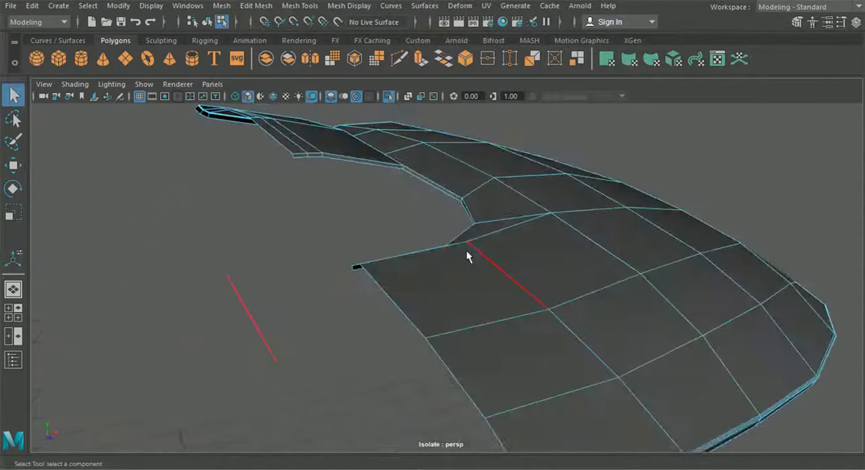
alt+drag(463, 216, 506, 244)
alt+drag(597, 265, 697, 242)
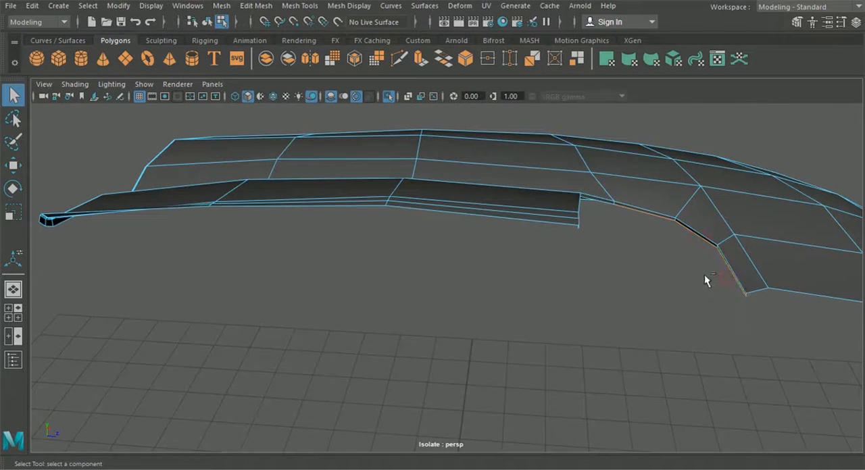
key(ctrl+e)
click(724, 132)
drag(706, 249, 434, 269)
mouse_move(463, 241)
mouse_down()
mouse_move(372, 247)
mouse_move(470, 250)
mouse_up()
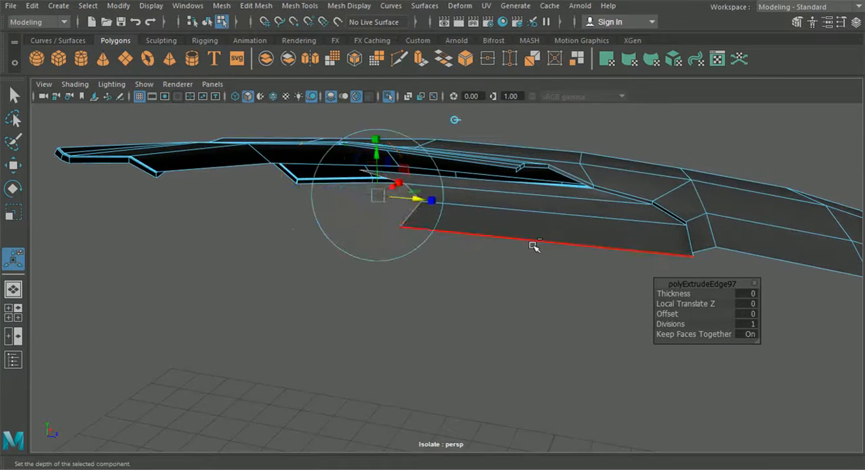
key(ctrl+z)
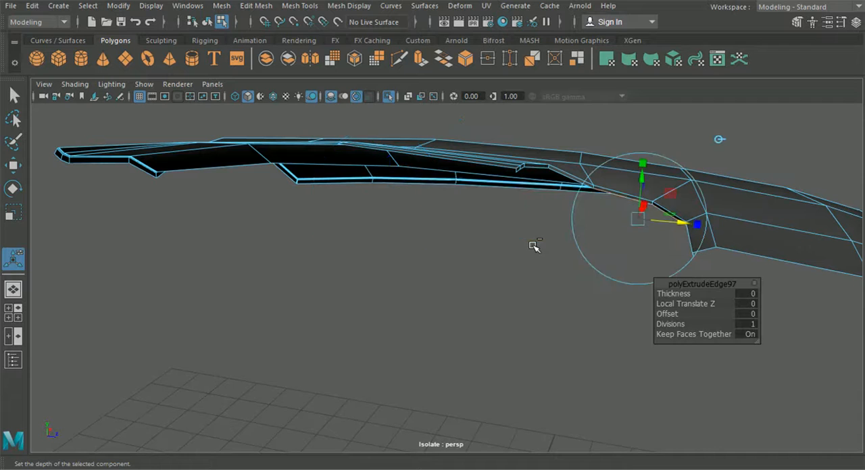
alt+drag(537, 230, 493, 227)
key(ctrl+z)
Step: Add the lip's remaining lower edges to the selection and extrude them along the world axis into a wide flange inside the cut-out
scroll(500, 223, up, 3)
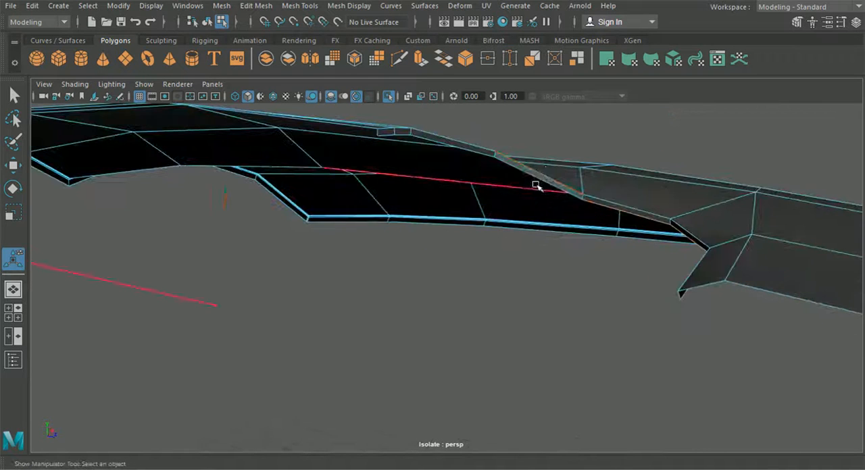
shift+click(534, 177)
shift+click(389, 138)
alt+drag(389, 137, 447, 272)
key(ctrl+e)
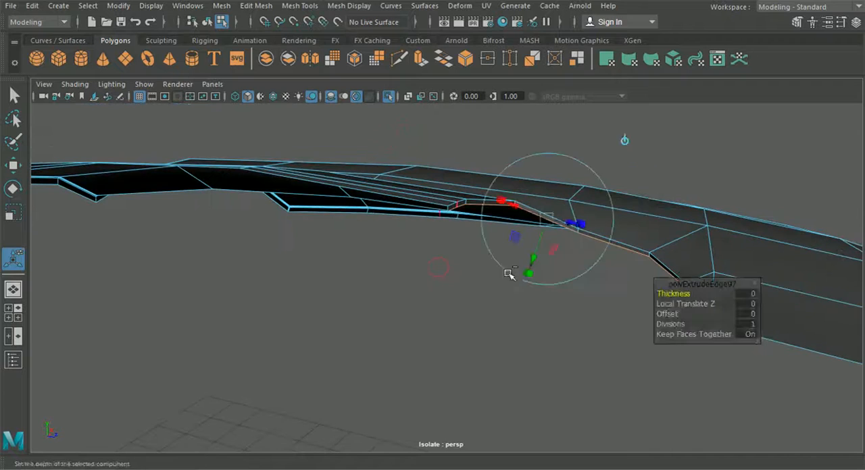
click(624, 140)
drag(625, 247, 454, 237)
mouse_move(454, 237)
alt+mouse_down()
mouse_move(428, 236)
mouse_move(441, 234)
alt+mouse_up()
drag(492, 225, 669, 260)
click(549, 312)
Step: Insert an edge loop across the middle of the wide flange
click(249, 6)
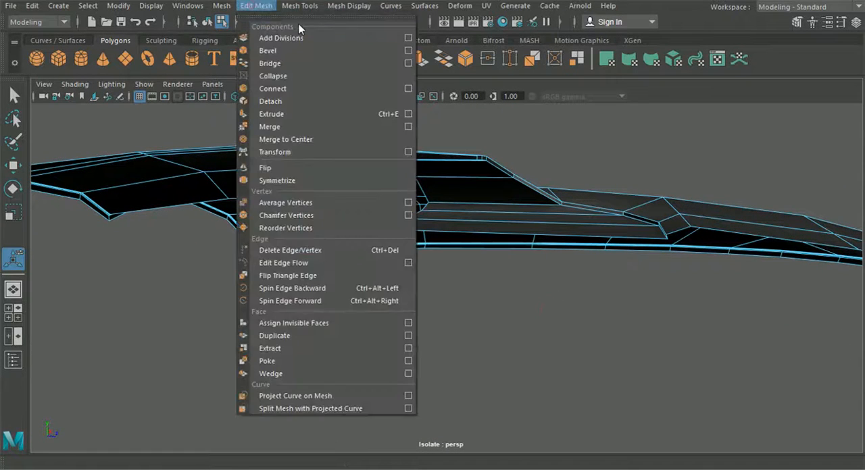
mouse_move(303, 6)
click(328, 102)
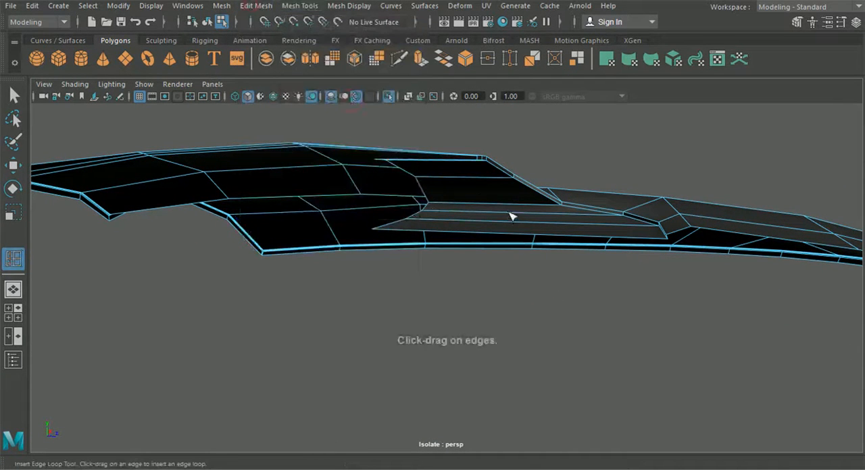
Step: Select the vertices of the flange's inserted middle loop and move them to give the flange a curve
click(14, 167)
alt+drag(388, 236, 357, 244)
right_drag(423, 231, 361, 96)
alt+drag(433, 202, 510, 228)
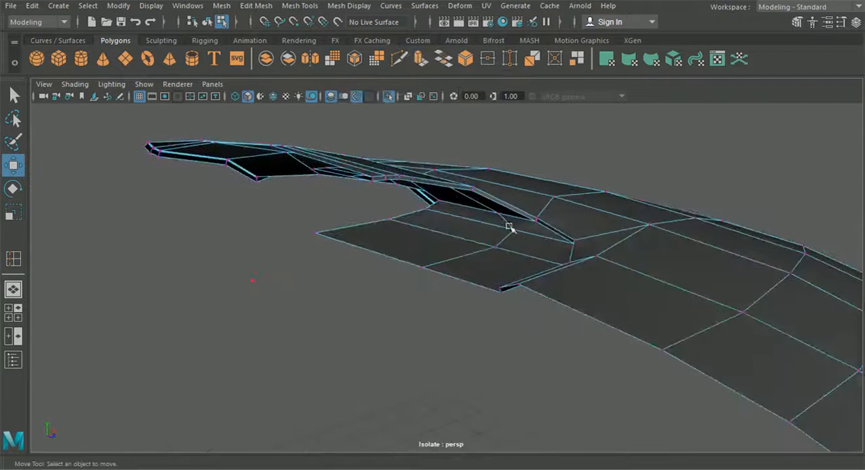
click(495, 215)
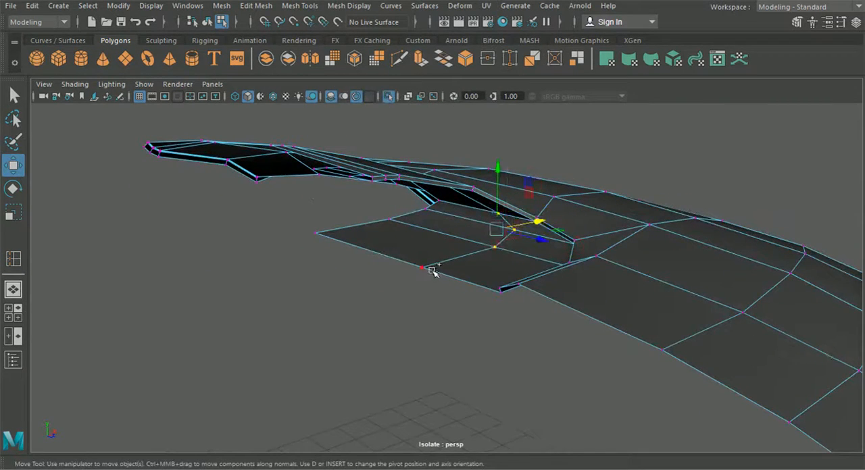
drag(462, 197, 518, 181)
Step: Reposition the vertices at the flange's end and along its inner border
click(431, 206)
mouse_move(437, 225)
alt+mouse_down()
mouse_move(534, 226)
mouse_move(451, 223)
alt+mouse_up()
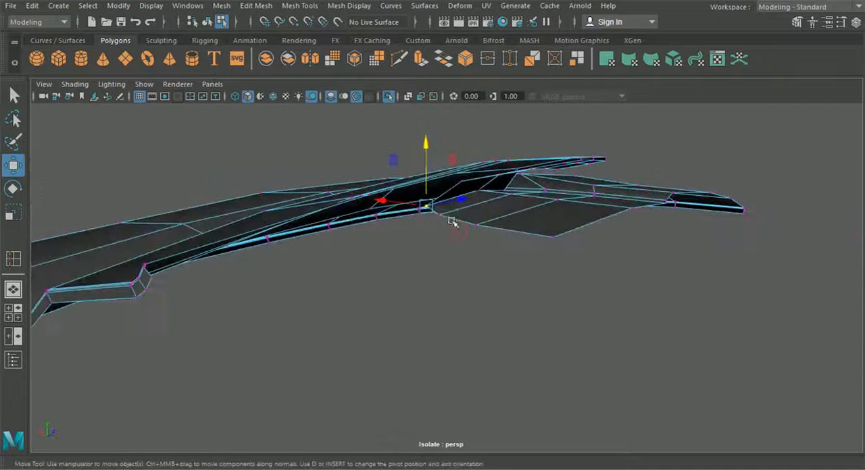
shift+click(475, 225)
shift+click(553, 240)
drag(486, 189, 463, 216)
drag(393, 216, 403, 211)
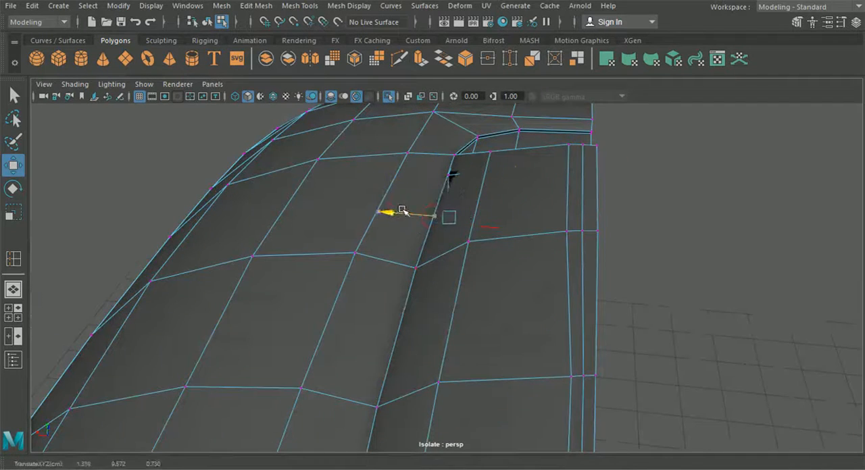
Step: Move individual flange vertices near the cut-out's lip so the flange follows the lip's curve underneath it
click(444, 177)
drag(397, 173, 401, 217)
drag(384, 165, 388, 153)
alt+drag(336, 198, 237, 177)
click(180, 127)
drag(182, 143, 271, 165)
click(379, 195)
alt+drag(374, 175, 347, 145)
click(436, 181)
drag(437, 160, 427, 152)
drag(526, 182, 481, 196)
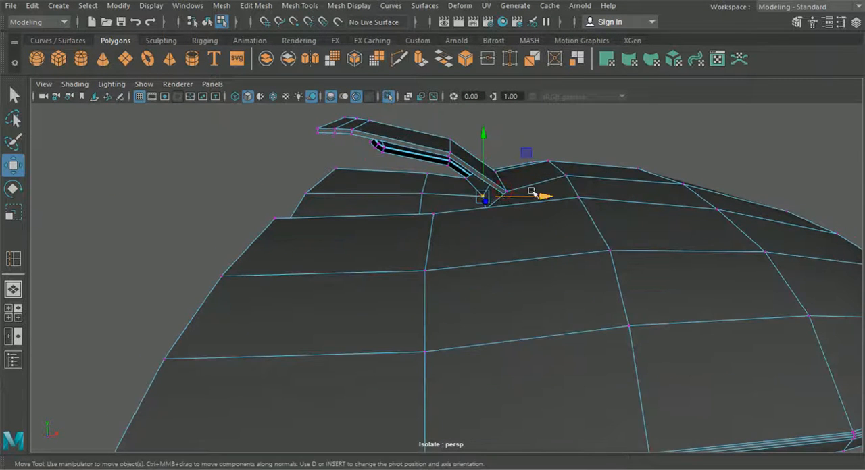
alt+drag(537, 195, 605, 279)
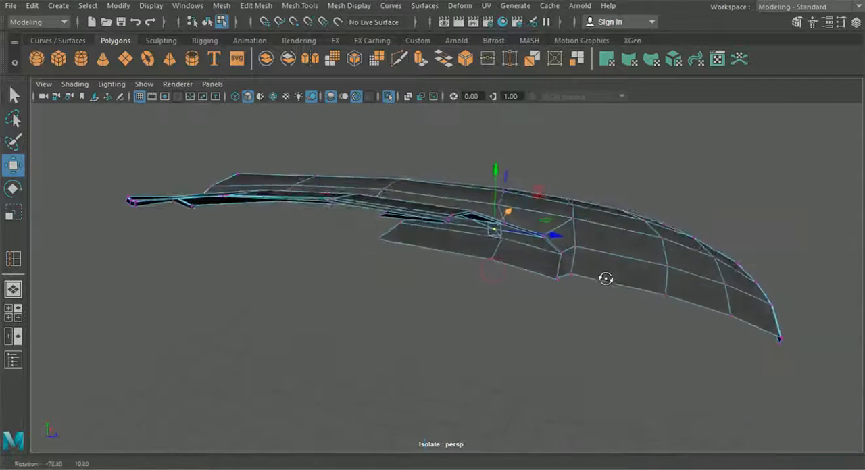
Step: Switch to object selection and examine the shaded roof panel with its new flange
click(207, 21)
click(408, 342)
alt+drag(407, 342, 504, 274)
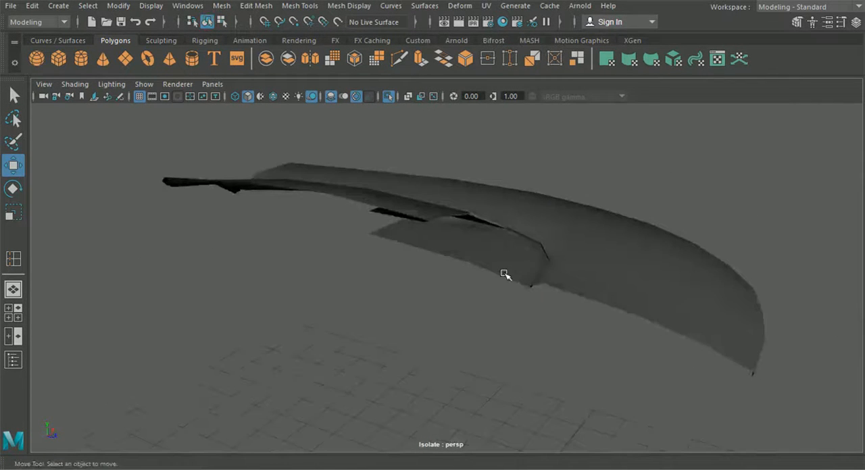
click(504, 274)
alt+middle_drag(505, 275, 444, 305)
alt+right_drag(443, 305, 504, 272)
Step: Insert a supporting edge loop close to the crease that runs along the cut-out and up beside the raised section of the roof panel
click(258, 7)
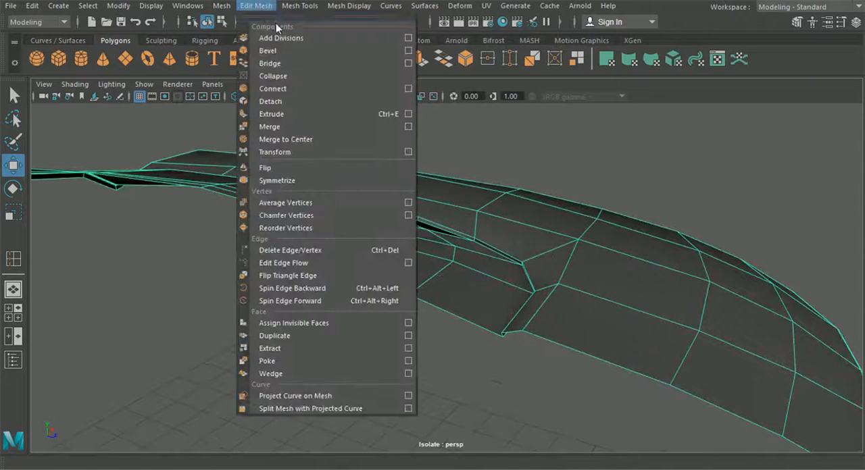
click(340, 103)
alt+drag(378, 169, 385, 220)
alt+middle_drag(385, 219, 380, 229)
alt+drag(381, 230, 237, 267)
alt+right_drag(237, 267, 451, 224)
alt+drag(452, 228, 428, 238)
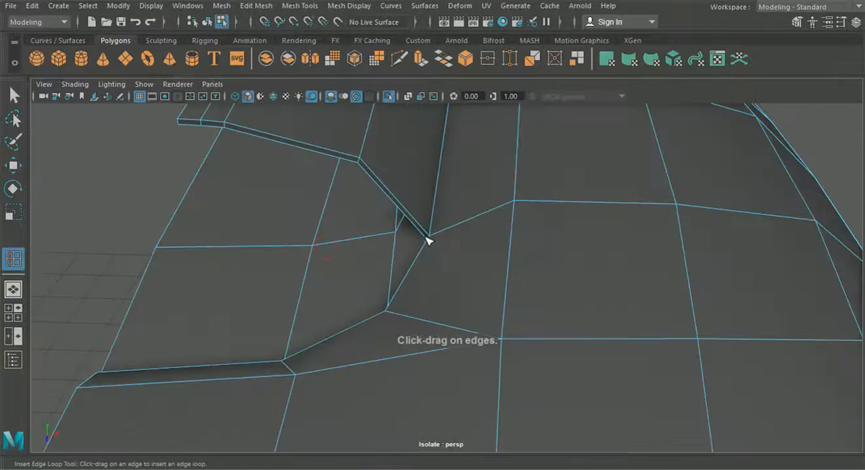
scroll(429, 240, up, 2)
alt+middle_drag(416, 237, 464, 233)
scroll(464, 243, down, 4)
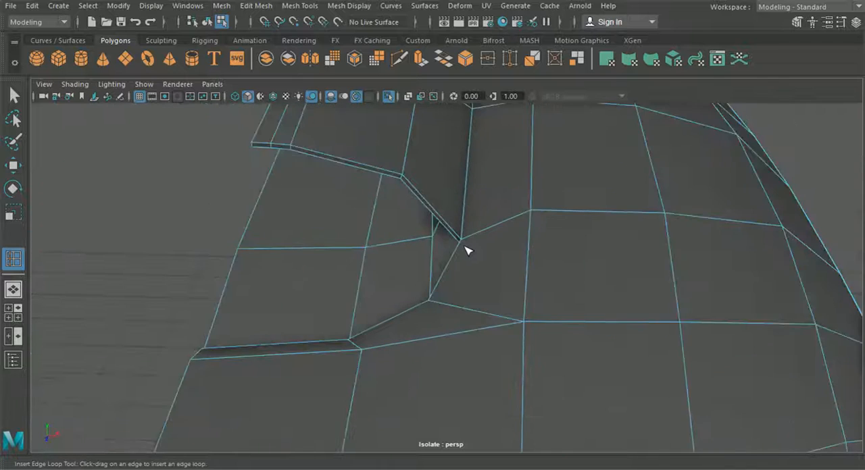
alt+drag(464, 246, 472, 251)
scroll(473, 245, up, 2)
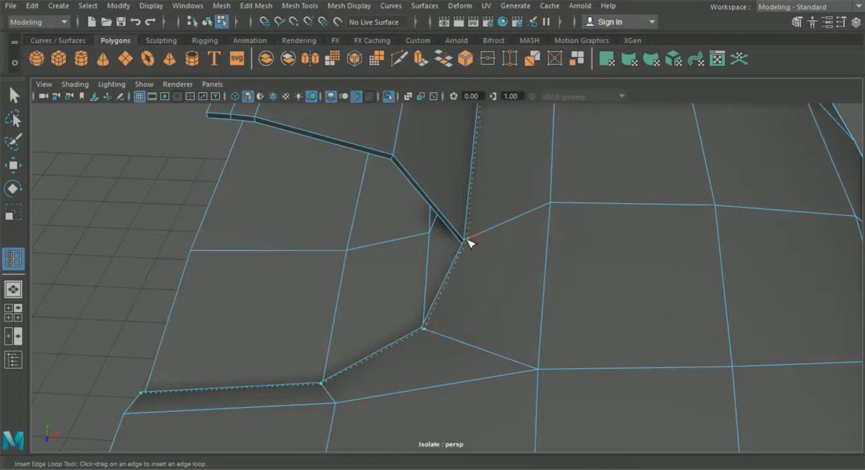
alt+middle_drag(463, 238, 452, 248)
Step: Insert another supporting edge loop on the raised section's side of the same crease
alt+right_drag(452, 248, 508, 343)
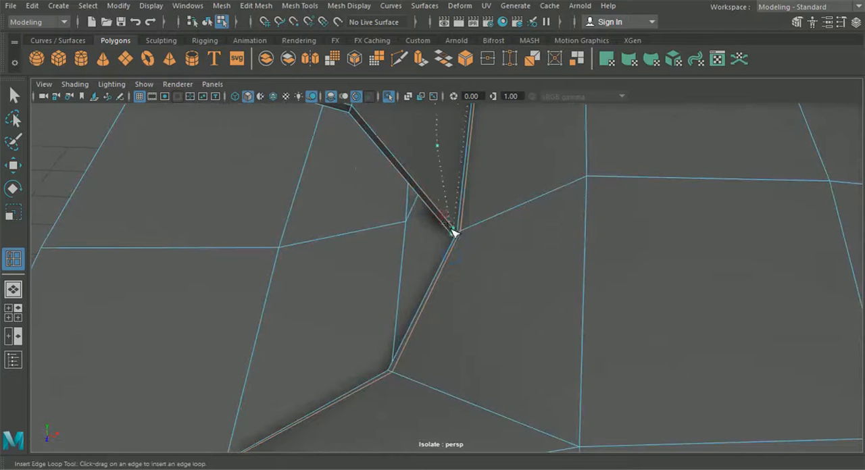
scroll(454, 244, down, 2)
alt+drag(455, 253, 638, 219)
alt+middle_drag(376, 325, 490, 282)
scroll(490, 282, up, 3)
alt+drag(490, 282, 385, 268)
alt+middle_drag(405, 273, 466, 295)
scroll(475, 297, up, 2)
alt+drag(473, 296, 436, 278)
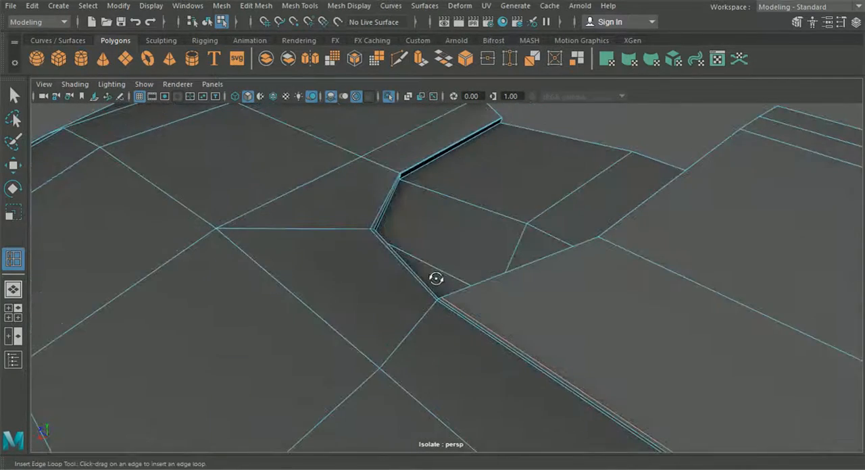
Step: Select the two loop vertices along the lip's upper edge, move them inward from the edge and raise them slightly
click(13, 166)
alt+drag(230, 170, 346, 272)
scroll(421, 244, up, 4)
right_drag(430, 234, 379, 103)
click(449, 255)
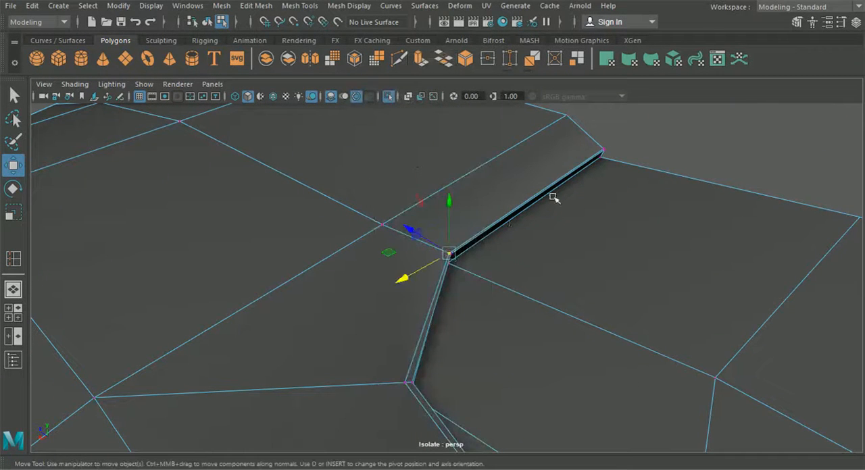
shift+click(605, 148)
drag(493, 174, 561, 182)
shift+click(747, 273)
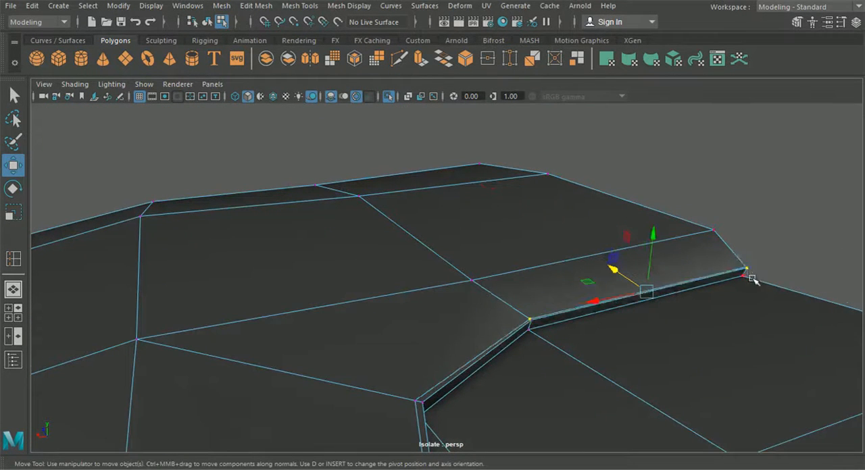
click(746, 266)
shift+click(548, 307)
key(ctrl+z)
scroll(589, 305, up, 2)
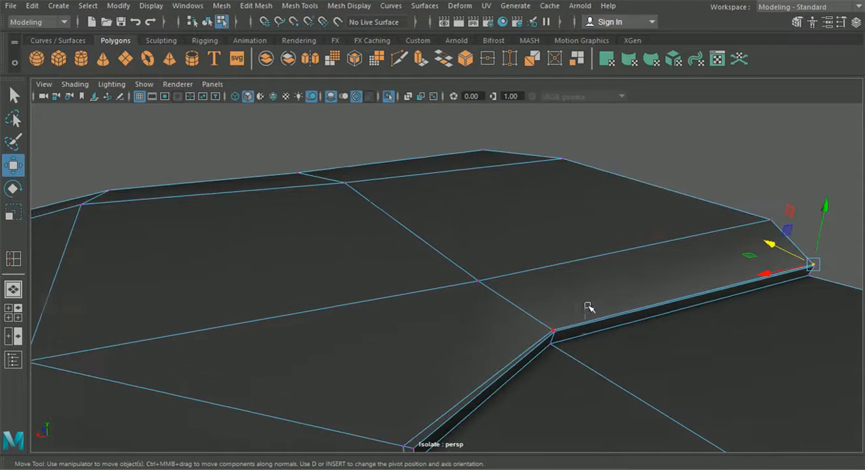
shift+click(553, 326)
alt+drag(659, 275, 631, 247)
drag(519, 233, 524, 217)
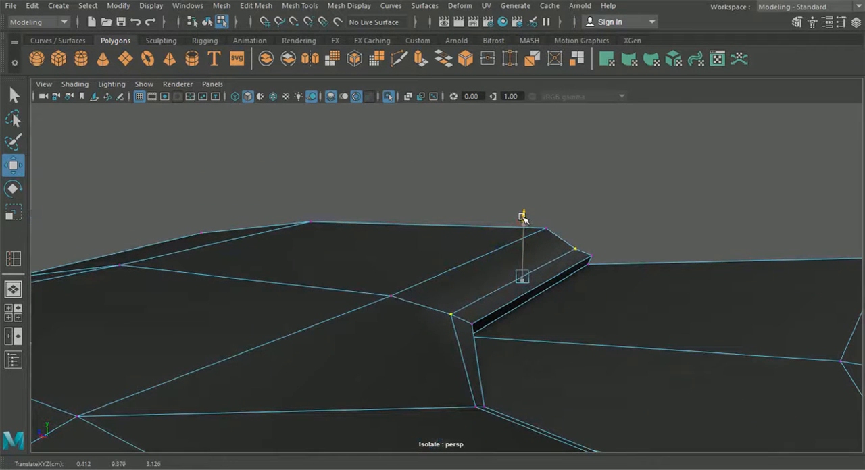
Step: Adjust the remaining loop vertices around the lip's bend to continue the widened band behind the edge
alt+drag(477, 411, 407, 303)
click(608, 371)
drag(582, 410, 481, 329)
click(481, 329)
drag(484, 300, 419, 249)
click(386, 300)
Step: Insert an edge loop through the band behind the lip, close to its inner border
click(269, 5)
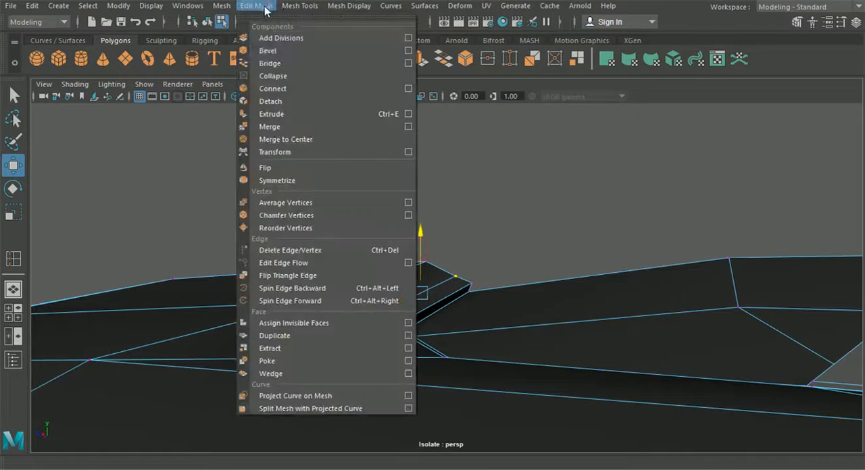
mouse_move(305, 7)
click(329, 102)
alt+drag(449, 270, 420, 304)
alt+middle_drag(421, 304, 326, 248)
alt+drag(343, 285, 251, 238)
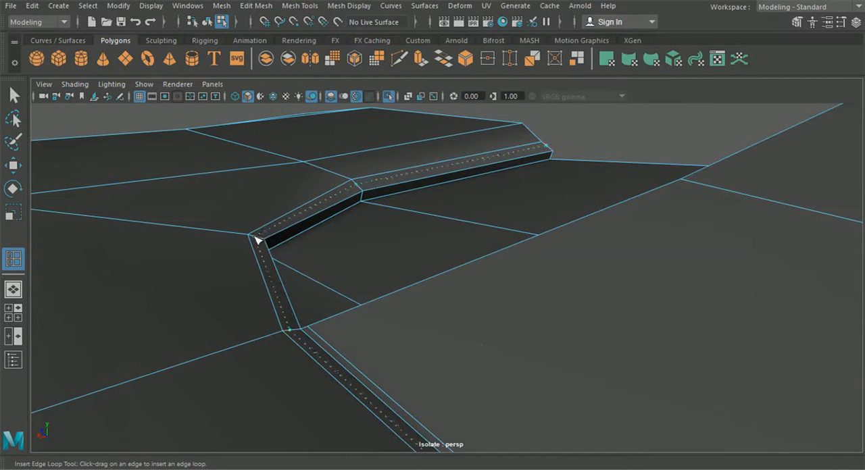
click(252, 238)
Step: Insert supporting edge loops next to the lip's outer edge and along its thin vertical face
alt+drag(266, 247, 202, 254)
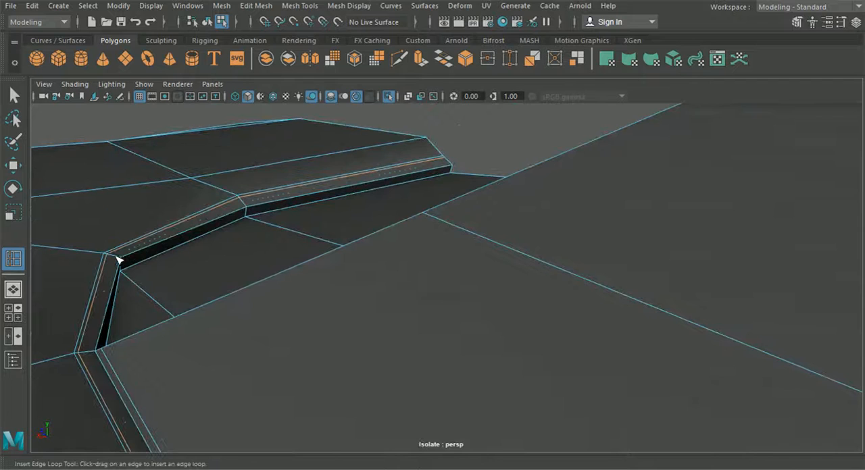
click(120, 262)
alt+drag(145, 251, 241, 235)
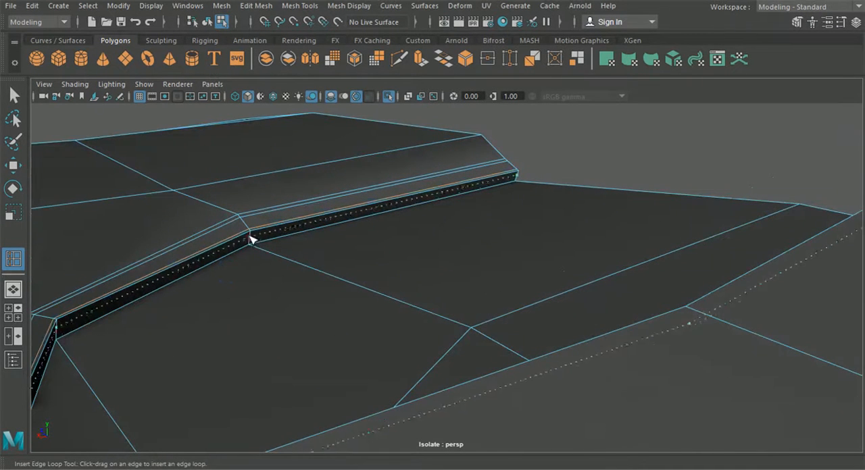
alt+drag(247, 241, 321, 290)
Step: Return to object selection and examine the roof panel in smooth preview around the cut-out and raised section
drag(304, 251, 189, 156)
click(207, 22)
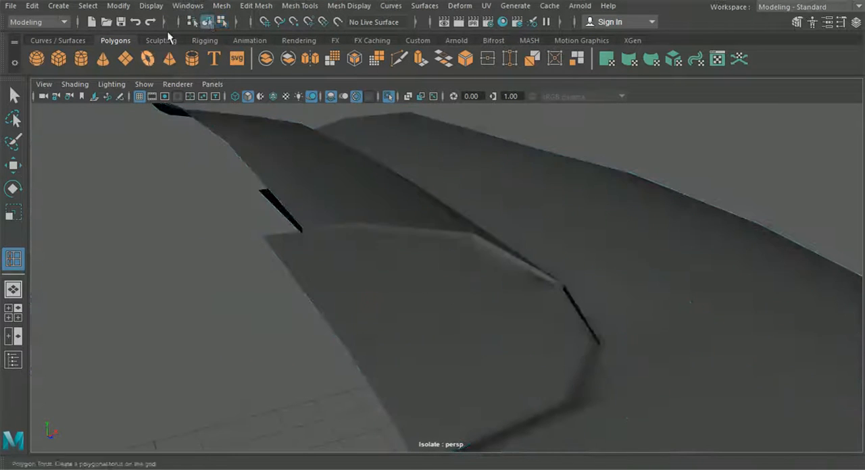
key(q)
click(287, 209)
key(3)
click(281, 274)
alt+drag(281, 275, 258, 313)
alt+right_drag(258, 312, 533, 281)
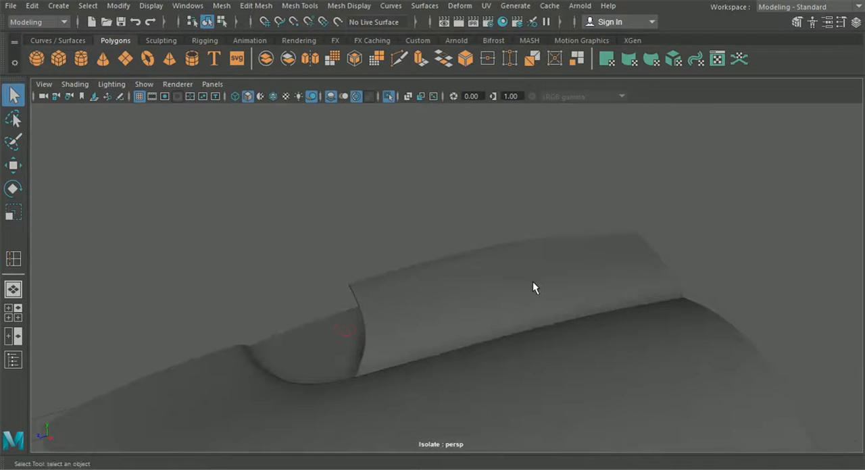
Step: Try to insert a lengthwise edge loop across the wide faces of the raised roof section
click(533, 280)
alt+drag(532, 282, 422, 281)
click(222, 6)
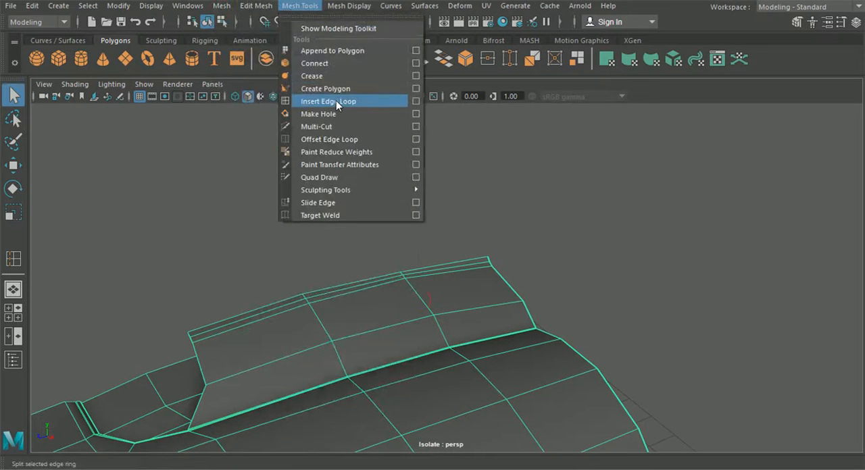
click(336, 100)
alt+drag(421, 271, 403, 315)
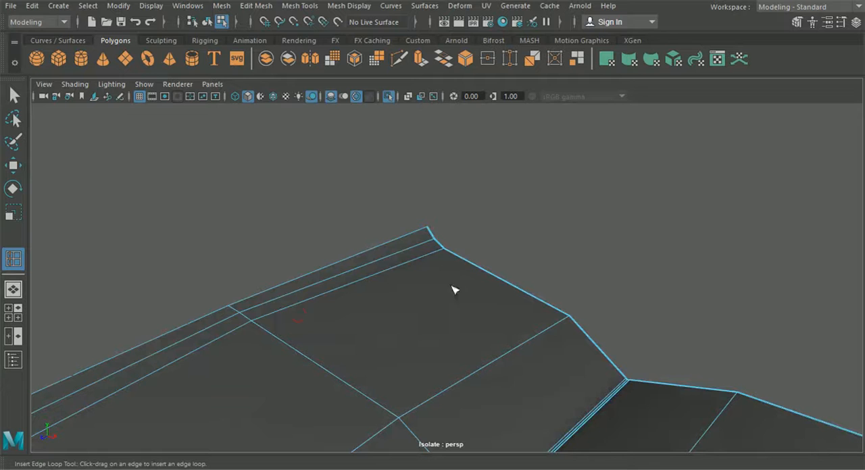
drag(457, 260, 580, 191)
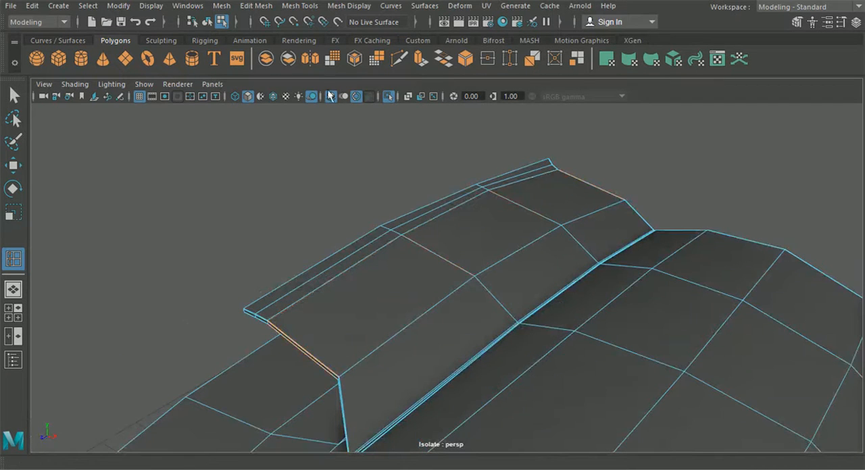
click(398, 61)
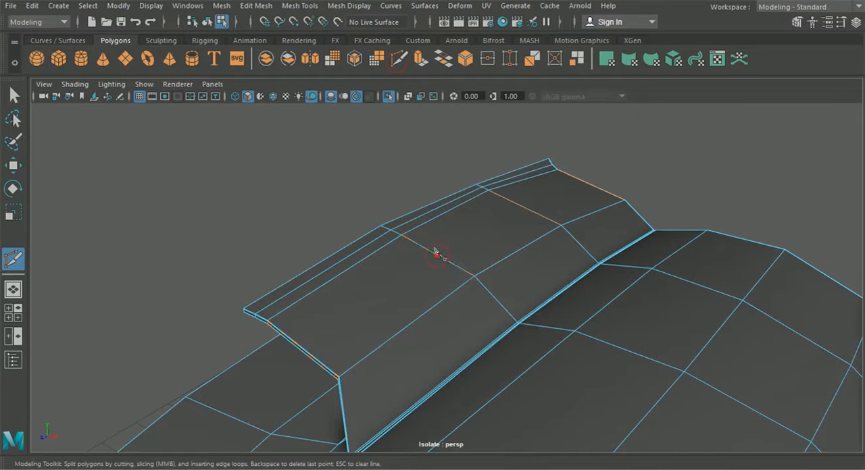
click(299, 5)
click(308, 101)
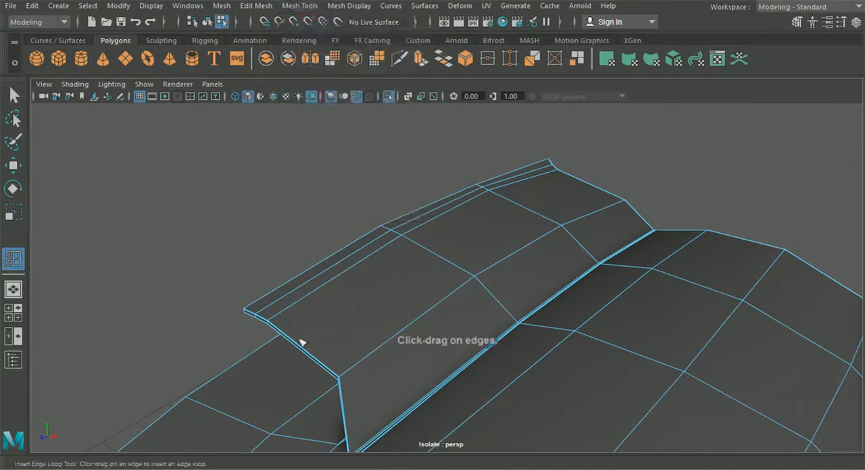
click(15, 169)
alt+drag(265, 277, 223, 396)
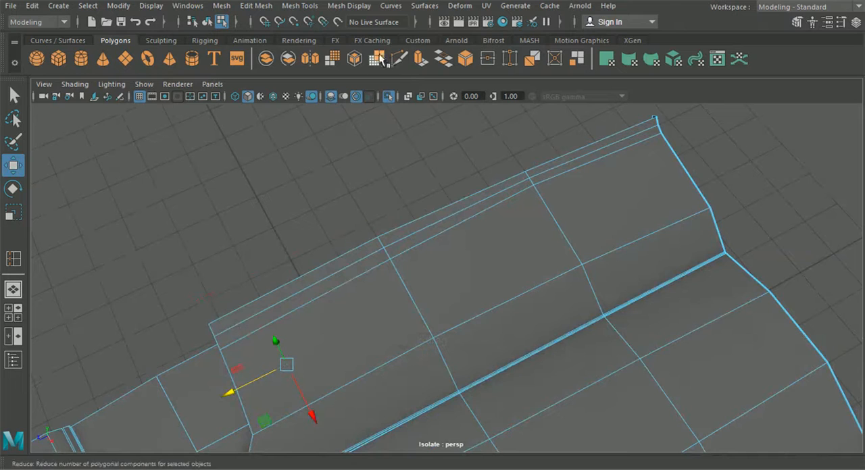
Step: Add a lengthwise edge row across the raised section with a short inserted loop and a Multi-Cut continuing to its open front edge
click(312, 7)
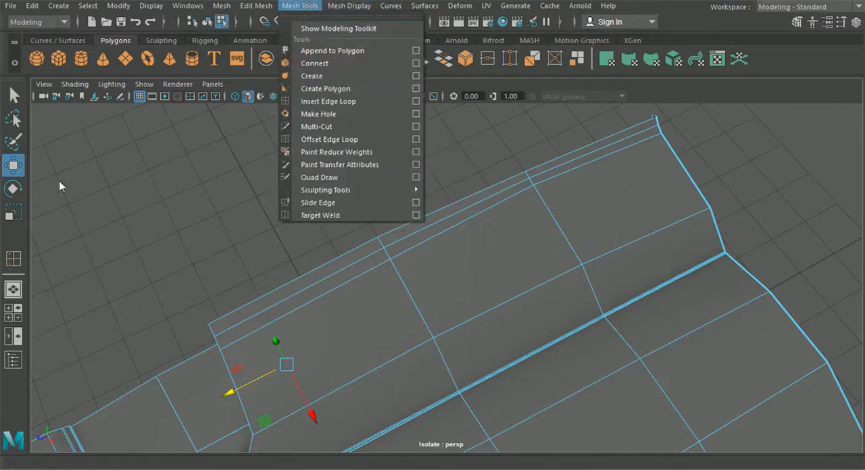
click(15, 261)
scroll(511, 233, up, 2)
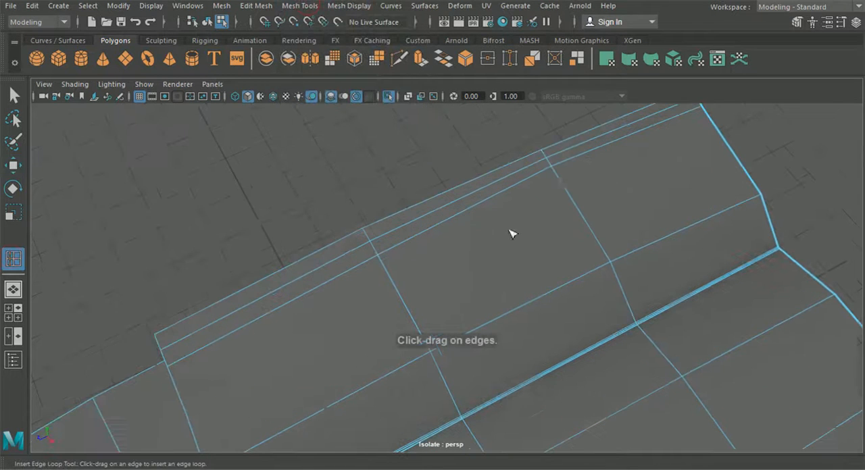
click(554, 170)
click(399, 58)
click(552, 169)
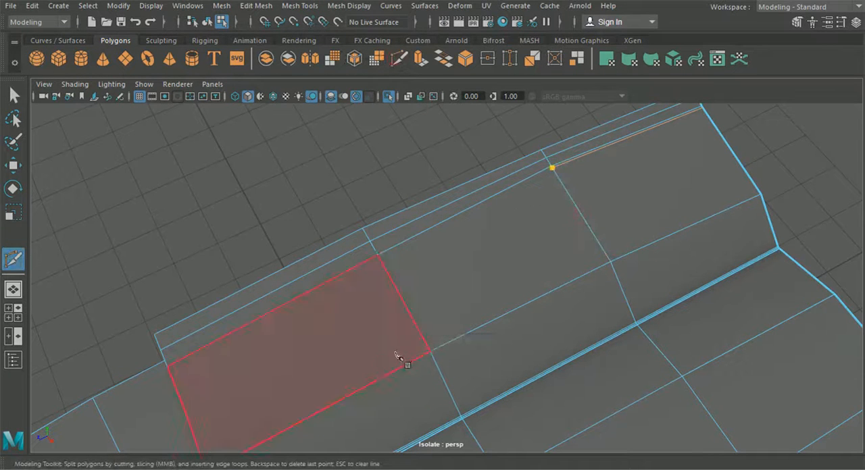
alt+middle_drag(398, 300, 401, 365)
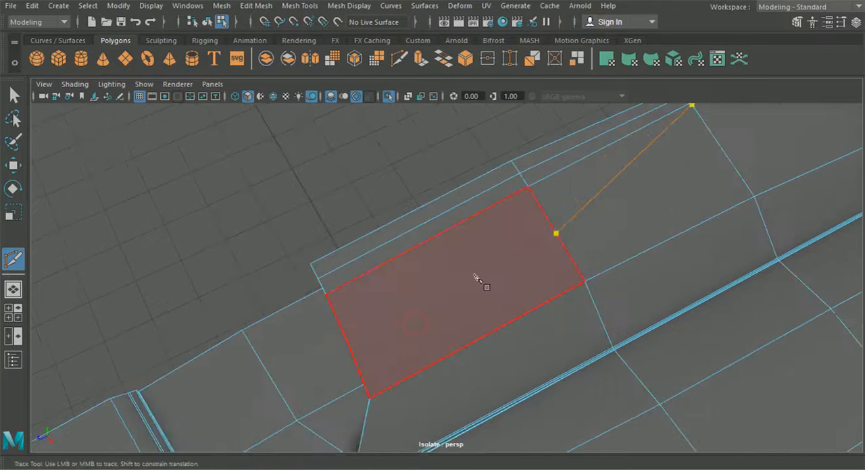
right_click(354, 329)
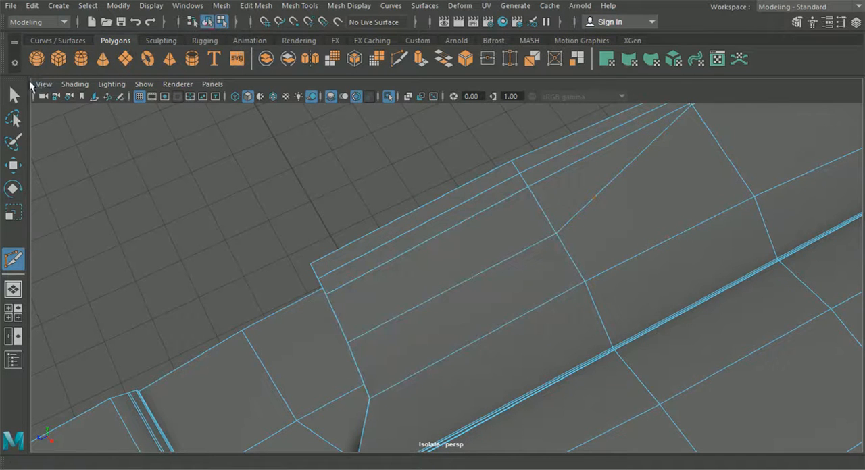
Step: Select the new row's vertices on the raised section and move them upward to round its profile
click(15, 95)
alt+drag(323, 250, 385, 224)
right_drag(428, 183, 375, 93)
alt+drag(401, 183, 393, 218)
click(415, 198)
click(14, 167)
drag(391, 165, 391, 162)
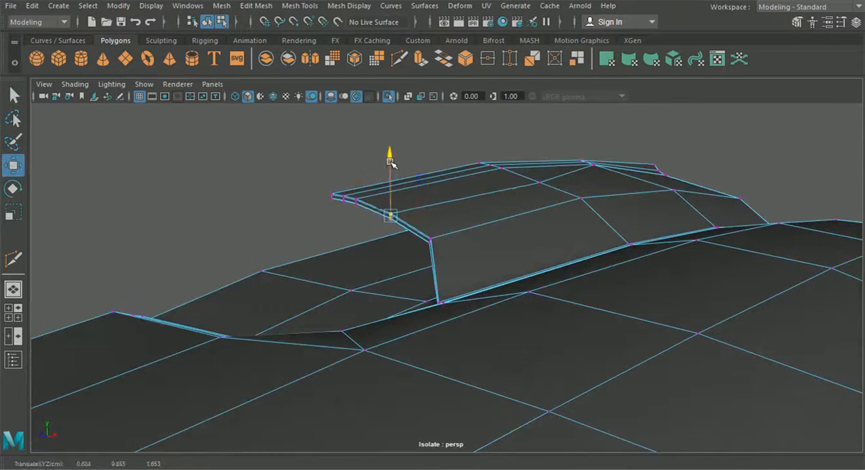
click(540, 182)
drag(543, 155, 582, 158)
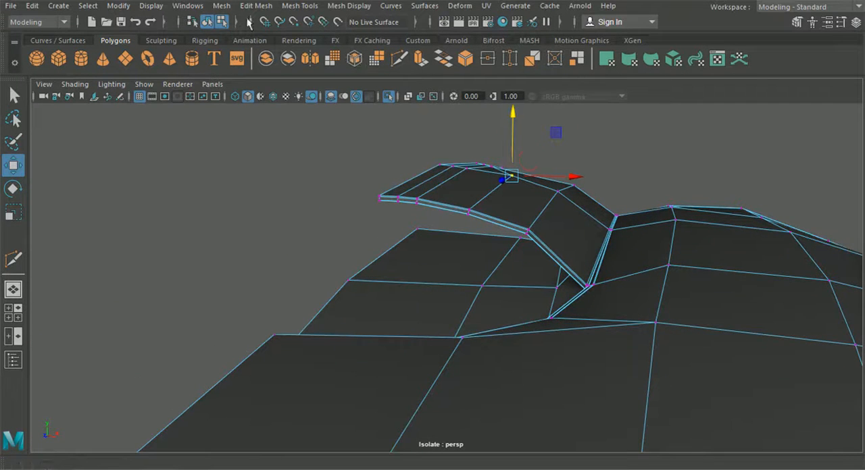
Step: Switch to object selection and examine the smoothed roof panel from several angles
click(207, 21)
click(14, 96)
key(3)
click(120, 240)
scroll(263, 330, down, 5)
alt+drag(263, 330, 189, 342)
scroll(501, 348, down, 2)
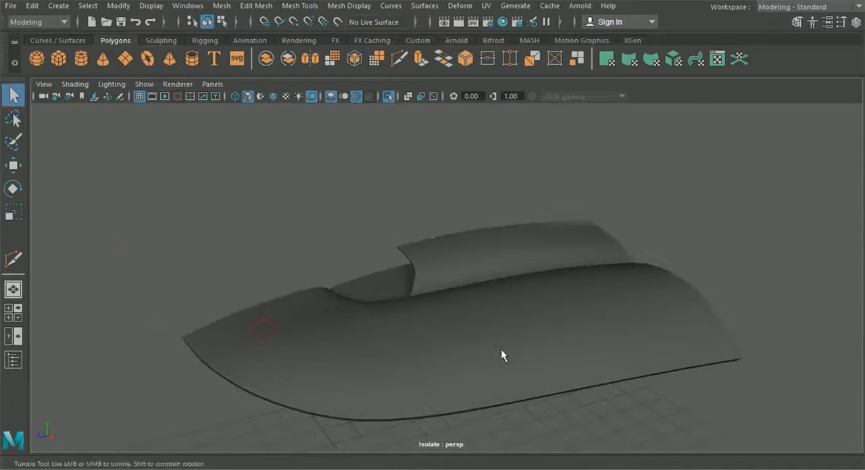
alt+drag(501, 349, 574, 306)
alt+drag(630, 290, 592, 289)
alt+right_drag(514, 289, 475, 327)
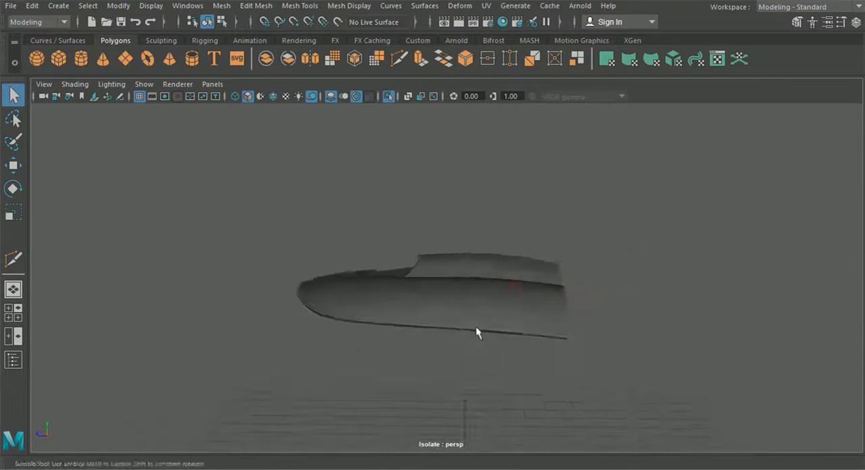
alt+drag(495, 330, 418, 226)
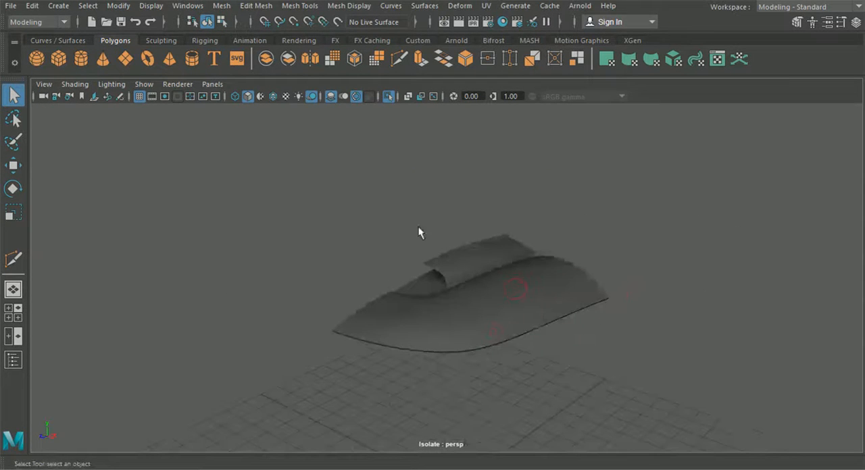
Step: Turn off the panel's isolation to show the whole car and give the roof panel the body's dark paint material
click(387, 96)
scroll(415, 203, up, 2)
alt+drag(411, 219, 457, 282)
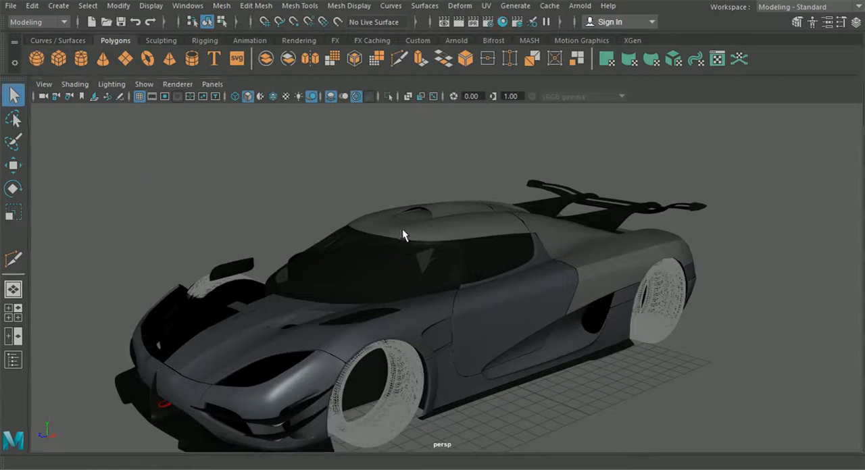
click(441, 234)
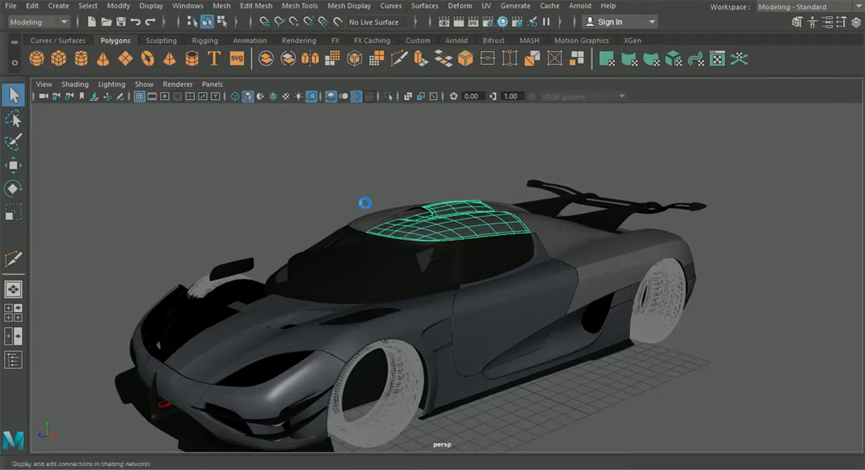
alt+drag(359, 229, 368, 224)
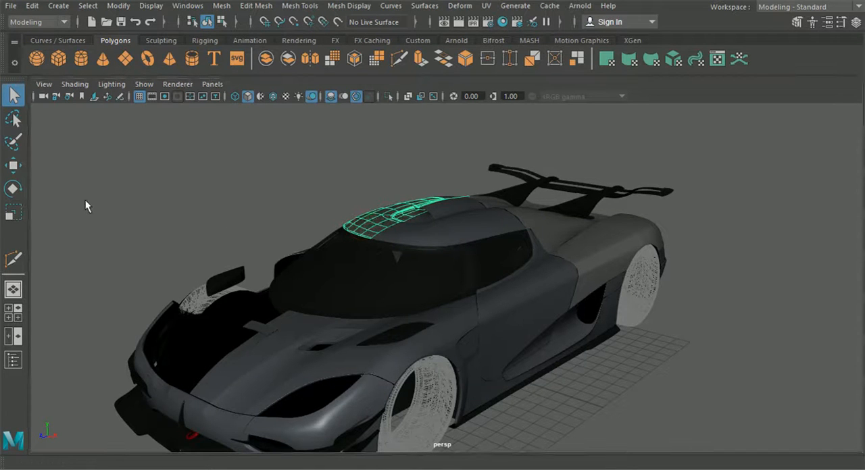
Step: Mirror the hood half onto the opposite side of the car with Duplicate Special
alt+drag(665, 311, 497, 354)
click(412, 378)
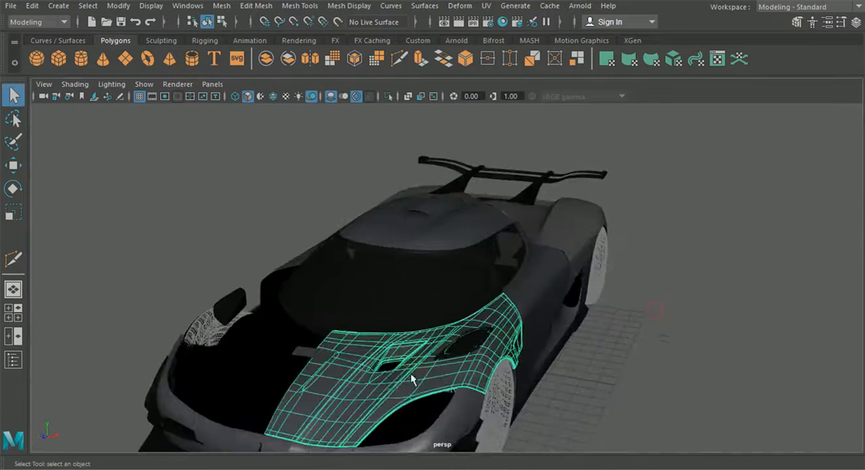
click(13, 165)
alt+drag(182, 290, 226, 255)
alt+drag(342, 307, 331, 297)
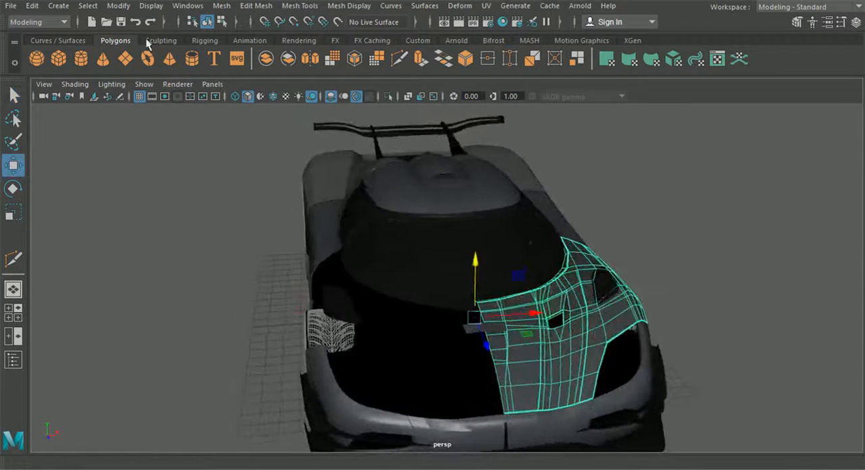
click(32, 5)
mouse_move(105, 207)
click(281, 259)
alt+drag(244, 254, 181, 244)
alt+middle_drag(251, 274, 241, 246)
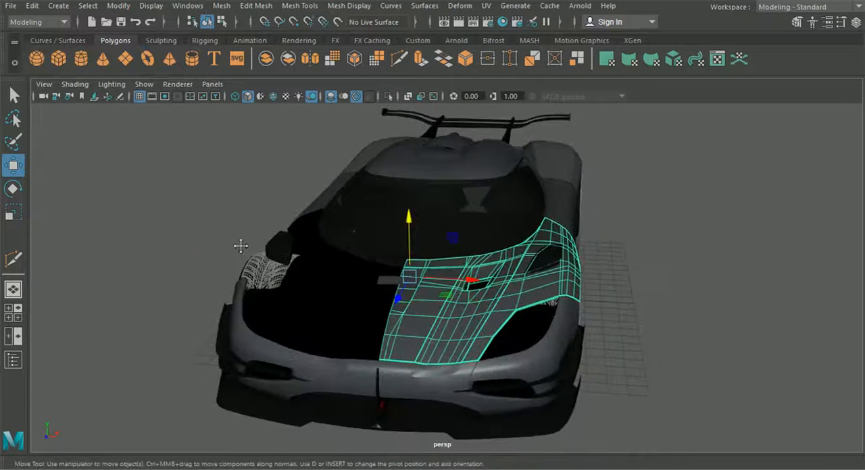
scroll(259, 248, down, 3)
scroll(304, 262, up, 5)
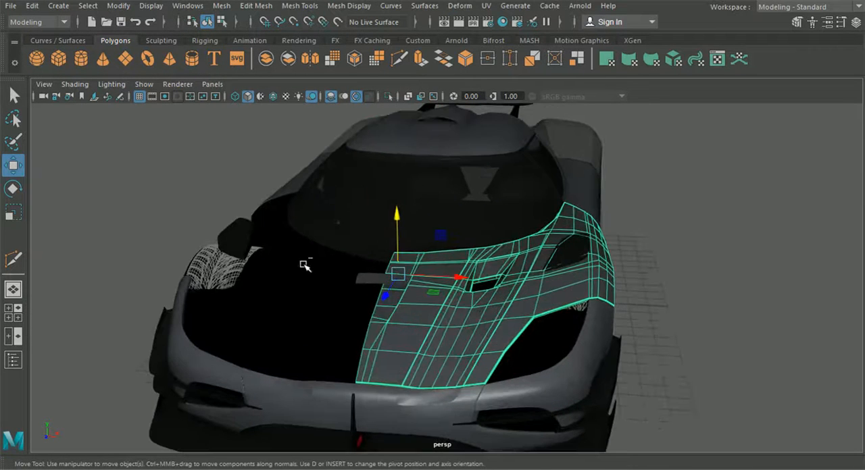
click(373, 297)
click(393, 312)
click(32, 5)
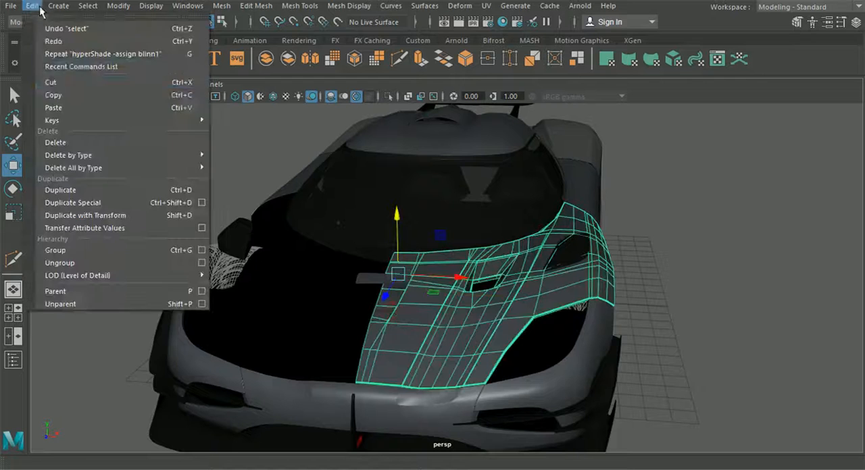
click(138, 203)
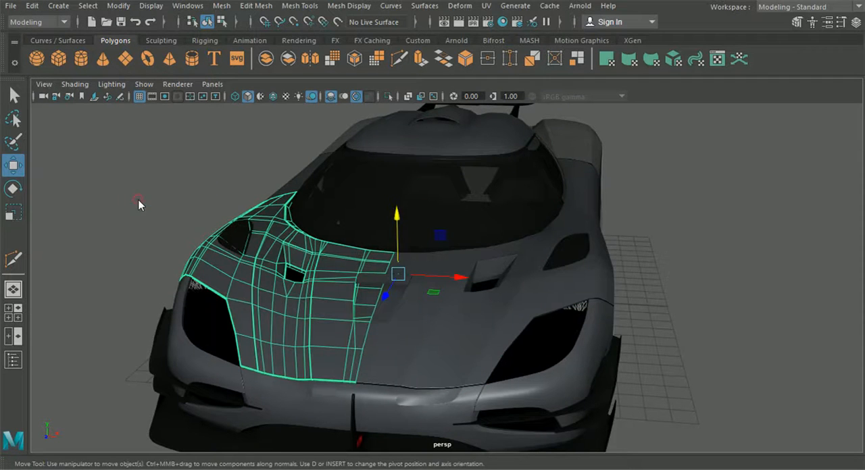
Step: Check both hood halves together and examine the whole car from the side and above
click(656, 262)
click(523, 299)
shift+click(326, 319)
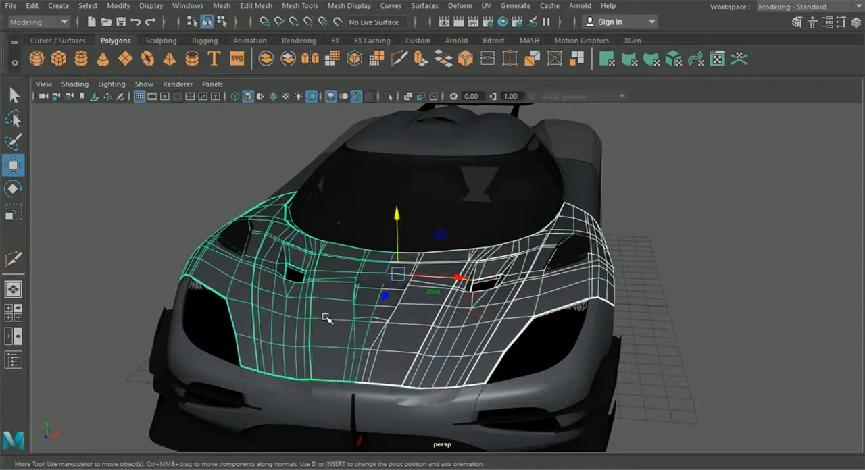
click(714, 260)
alt+drag(714, 260, 516, 289)
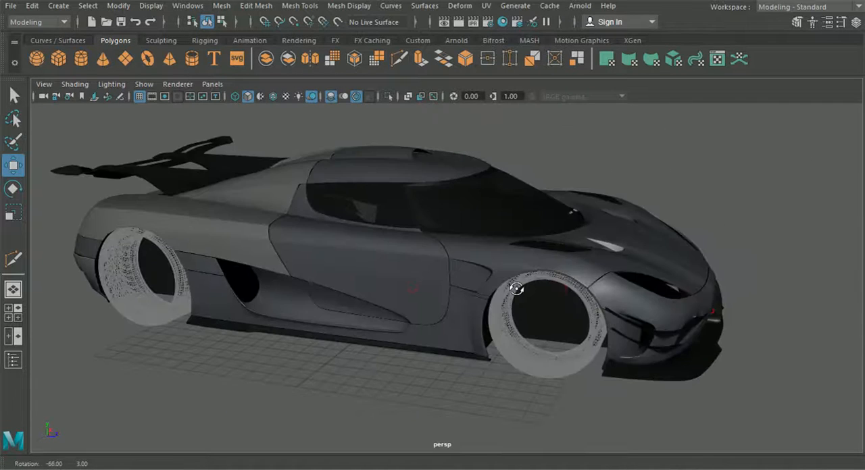
alt+drag(453, 233, 417, 276)
alt+drag(471, 276, 564, 356)
Step: Inspect the rear body panels and select the lower rear bumper half at the back of the car
click(481, 260)
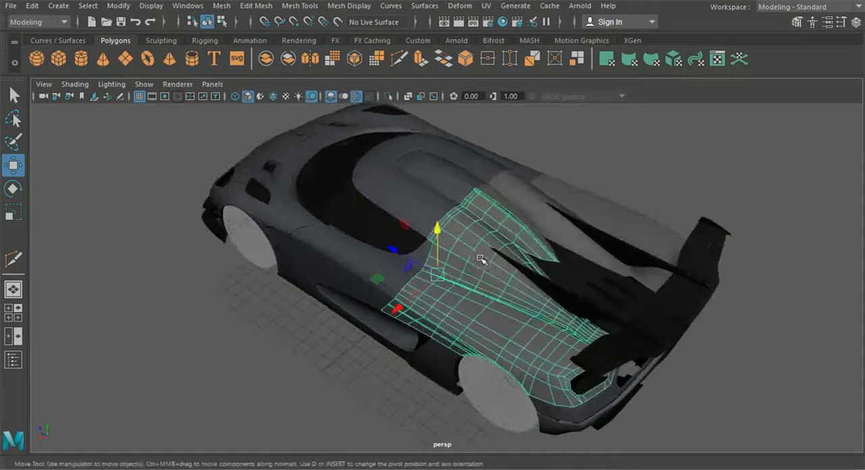
alt+middle_drag(480, 260, 440, 268)
alt+drag(442, 306, 431, 261)
scroll(427, 266, up, 3)
alt+drag(363, 281, 308, 273)
alt+middle_drag(383, 267, 337, 257)
alt+drag(338, 257, 303, 337)
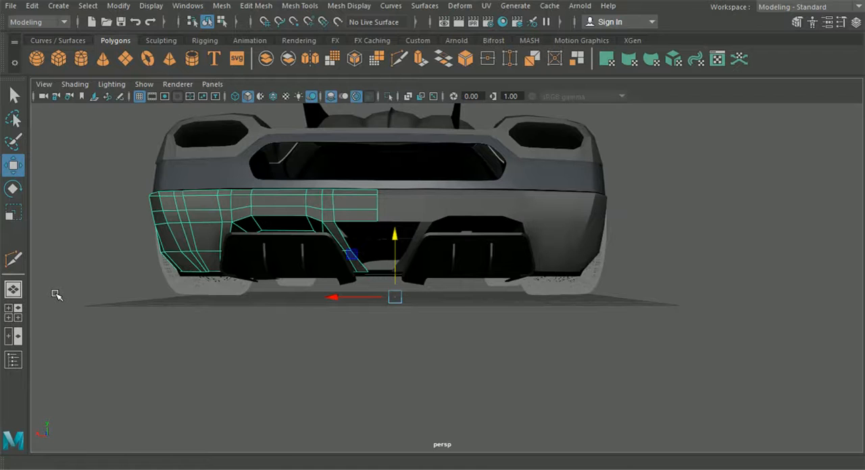
alt+drag(280, 336, 394, 306)
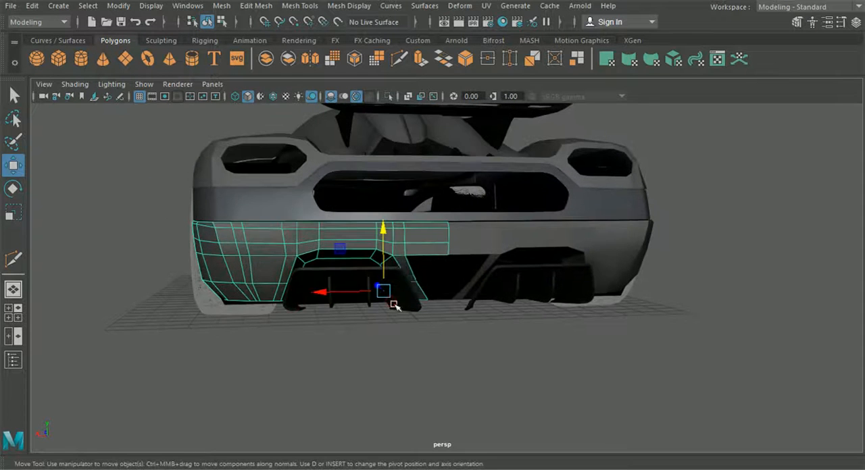
Step: Show the four-view layout with the back1 camera replacing the front view, framed on the lower bumper's centre over the reference image
click(17, 316)
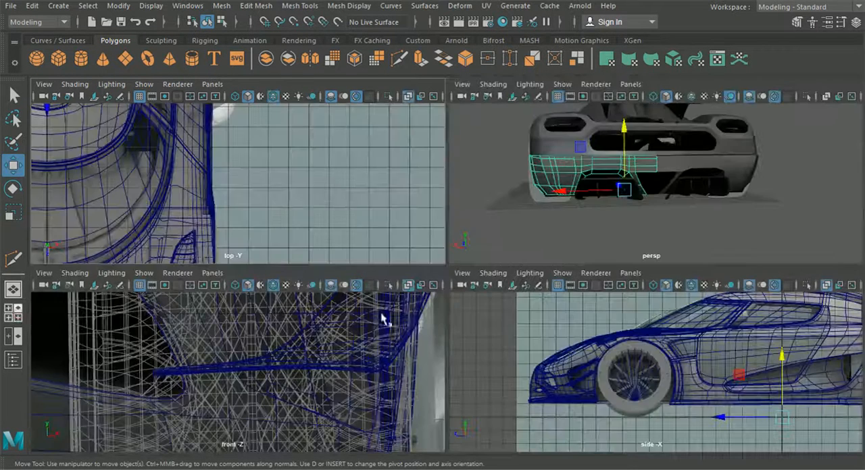
click(211, 274)
mouse_move(271, 311)
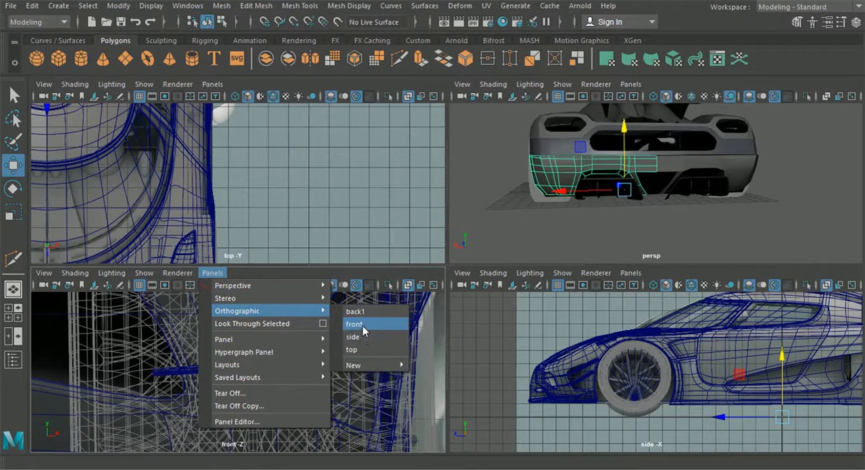
click(361, 312)
alt+middle_drag(352, 377, 267, 297)
alt+middle_drag(315, 415, 270, 307)
alt+middle_drag(291, 383, 235, 306)
alt+middle_drag(324, 442, 286, 390)
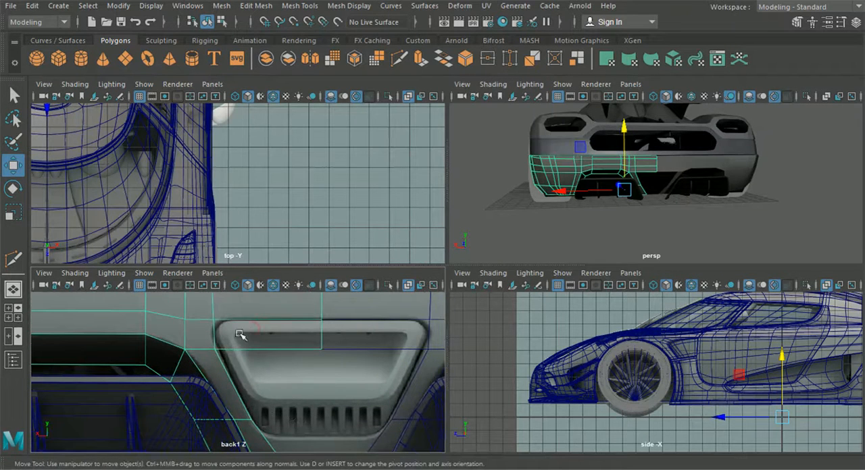
Step: Delete the lower bumper's face that covers the upper part of the trapezoidal centre recess in the reference
right_drag(240, 311, 242, 331)
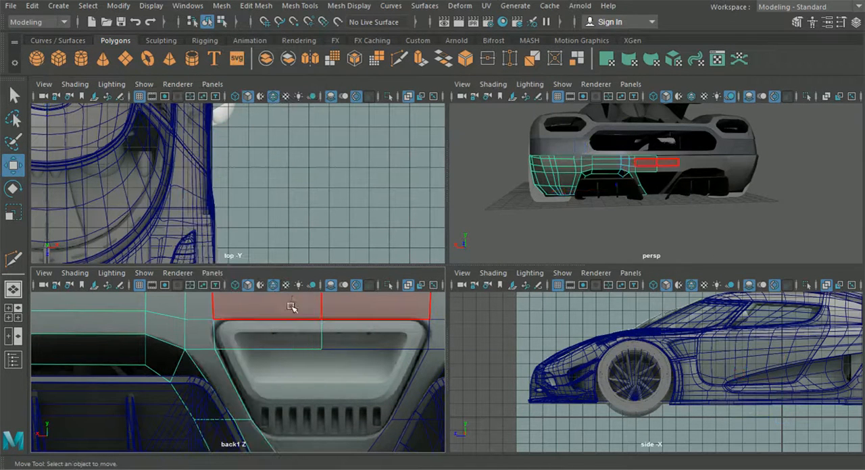
click(289, 336)
key(Delete)
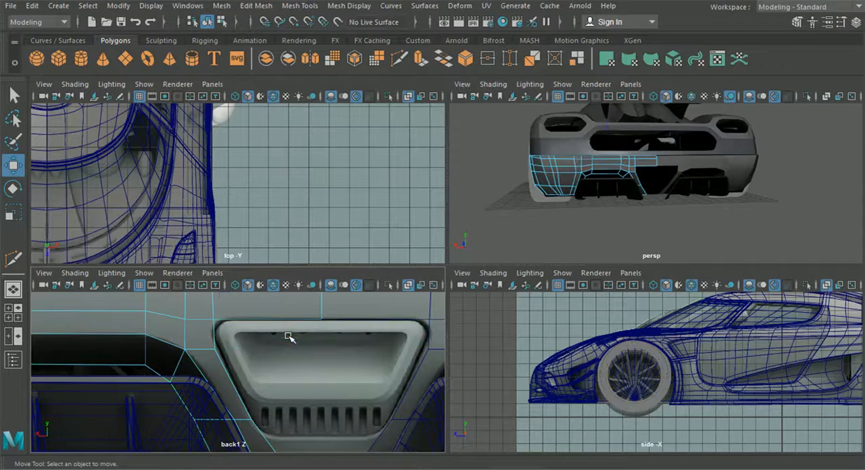
Step: Move the bumper's inner strut vertices down and sideways to match the lower corner of the reference recess
alt+middle_drag(289, 347, 266, 333)
right_drag(177, 145, 177, 112)
drag(206, 344, 243, 376)
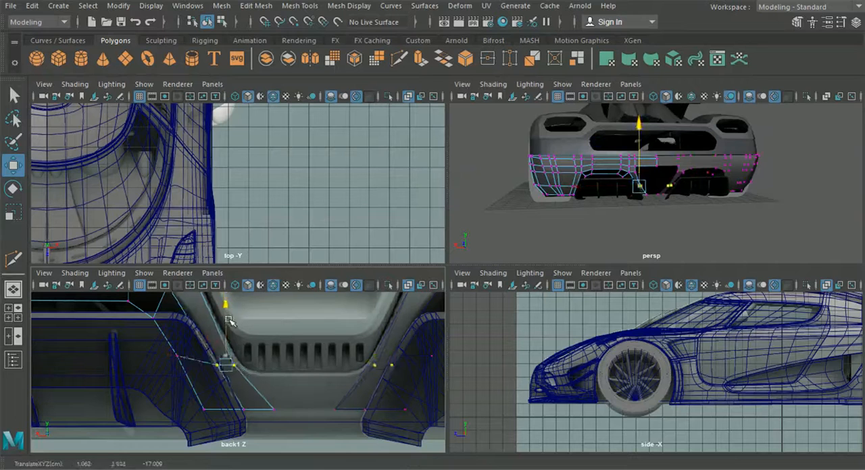
drag(177, 369, 184, 371)
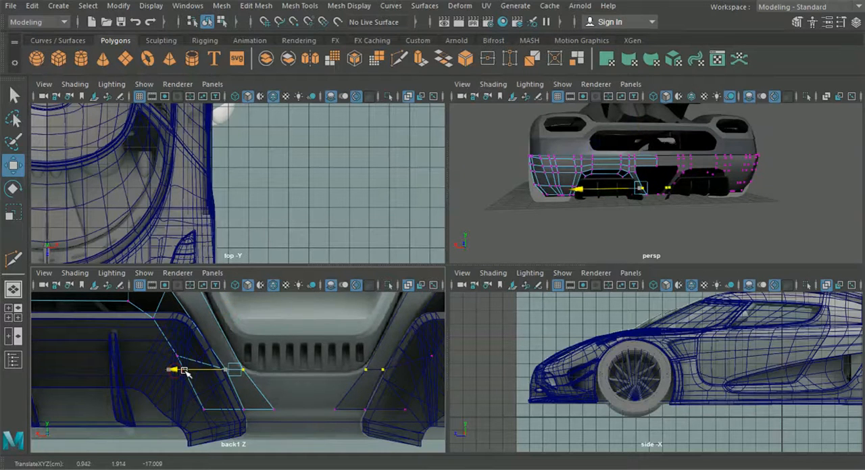
Step: Extrude the lower inner end edge of the bumper strut toward the car's centre line beneath the recess
alt+middle_drag(802, 358, 566, 358)
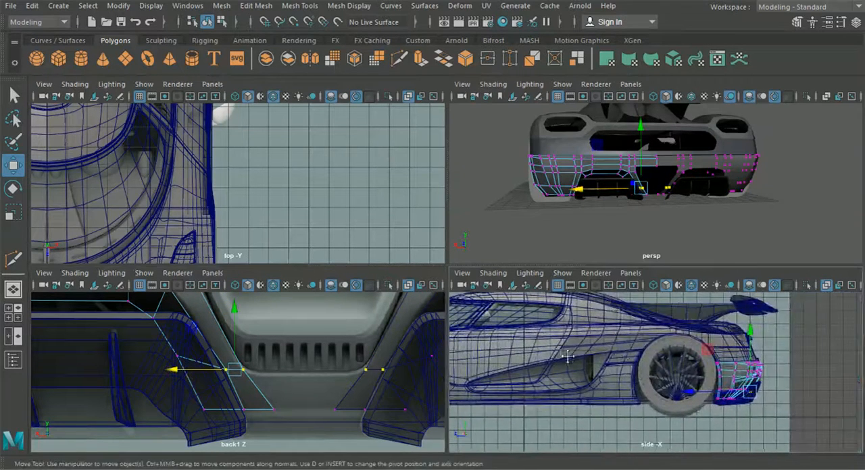
alt+middle_drag(673, 176, 664, 176)
scroll(660, 209, up, 5)
alt+drag(661, 211, 733, 188)
mouse_move(652, 226)
alt+mouse_down()
mouse_move(626, 226)
mouse_move(639, 227)
alt+mouse_up()
right_drag(257, 392, 252, 88)
click(266, 400)
right_drag(258, 394, 277, 81)
click(259, 391)
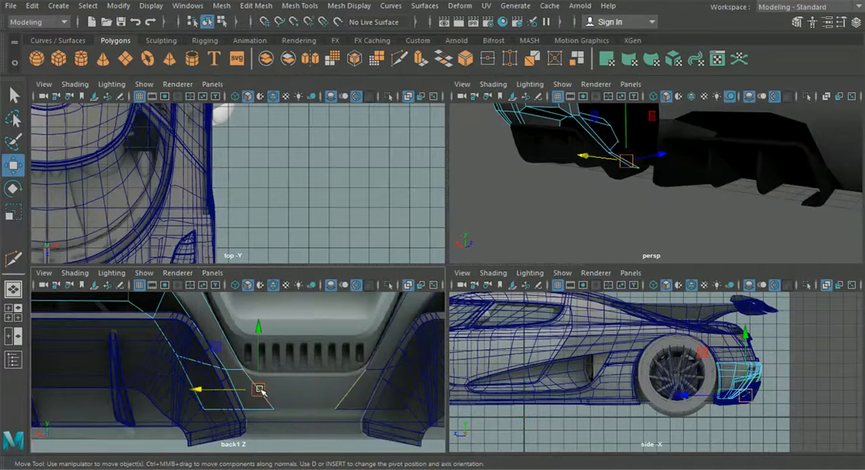
key(ctrl+e)
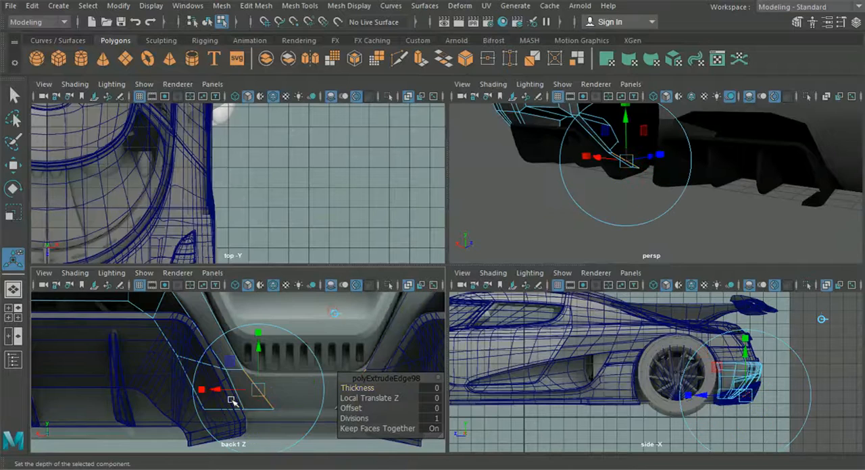
right_drag(228, 366, 189, 98)
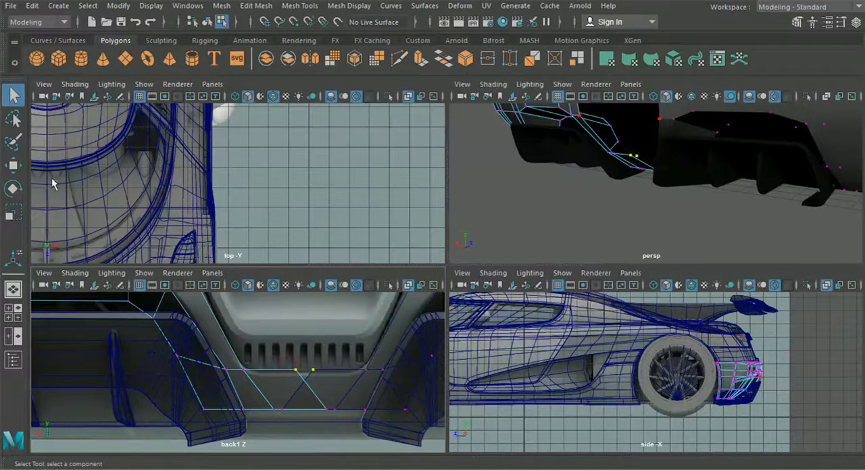
Step: Move the extruded edge's upper and lower vertices sideways so they line up on the car's centre line
click(13, 165)
drag(240, 370, 274, 370)
drag(303, 399, 275, 408)
alt+drag(628, 215, 677, 215)
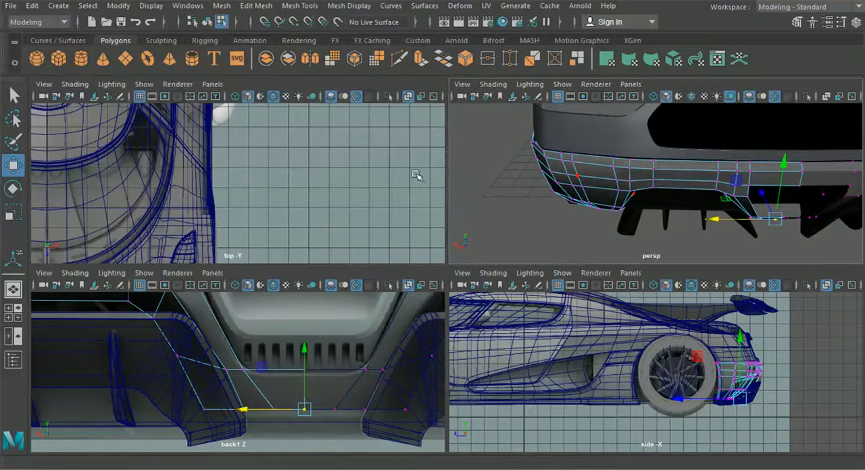
Step: Extrude the border edges of the bumper's trapezoidal centre opening and push them inward to form a lip
key(space)
alt+drag(534, 225, 465, 228)
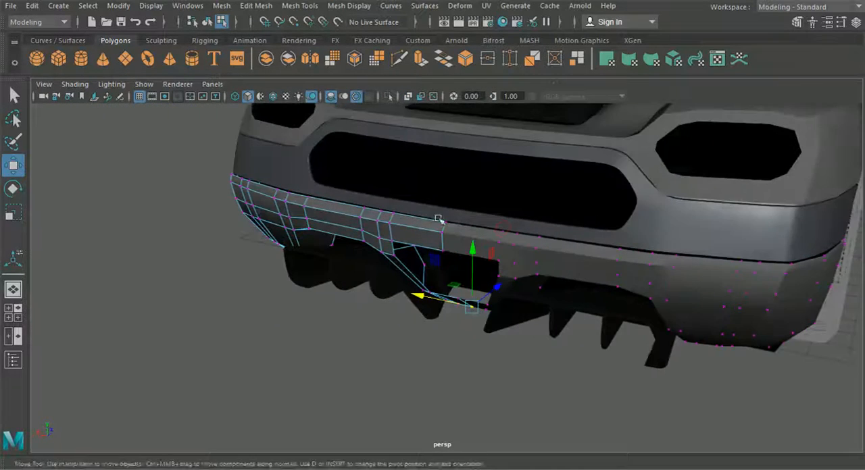
alt+drag(351, 203, 274, 201)
right_drag(347, 190, 354, 99)
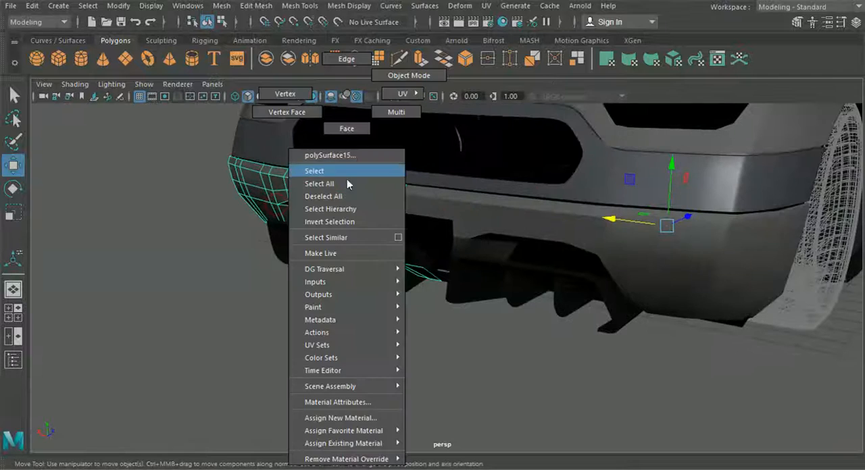
scroll(351, 145, up, 4)
click(347, 162)
shift+click(290, 171)
shift+click(305, 191)
alt+drag(400, 281, 455, 278)
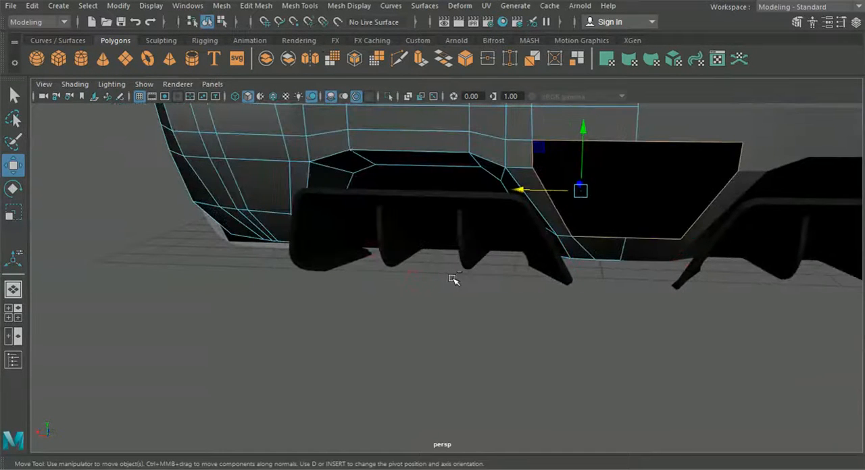
key(ctrl+e)
alt+drag(506, 260, 510, 165)
alt+drag(473, 225, 338, 276)
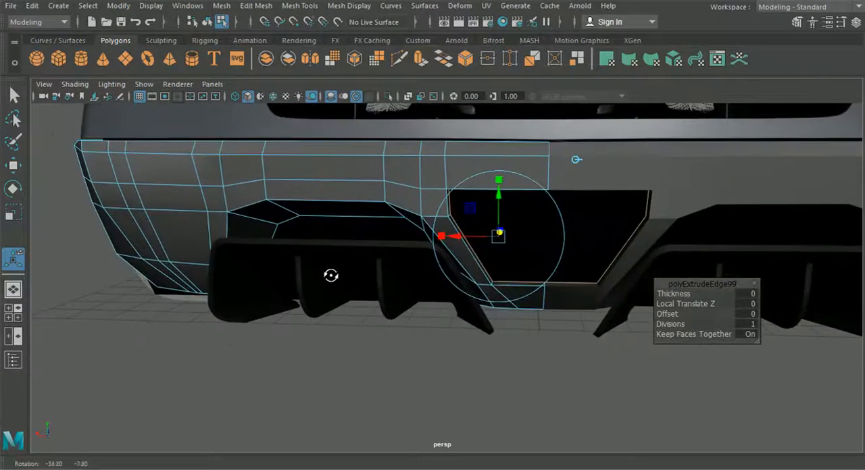
drag(498, 238, 496, 238)
alt+drag(497, 238, 484, 246)
Step: Move the lip's upper and lower end vertices sideways to meet the centre line
right_drag(388, 179, 352, 103)
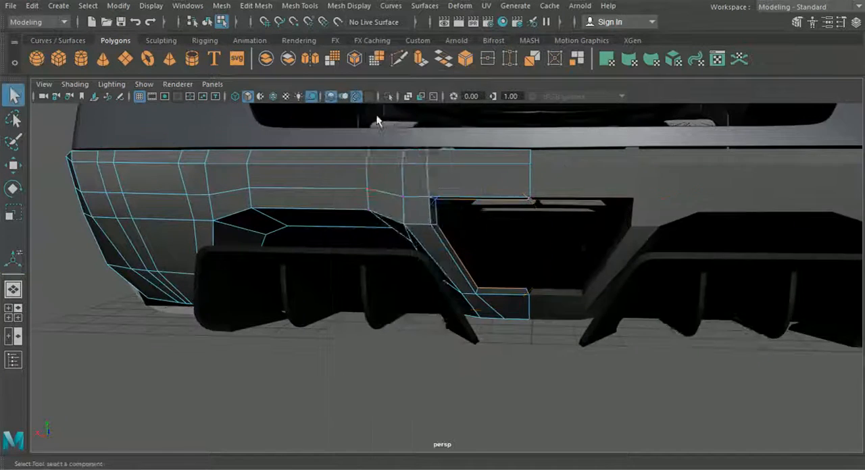
alt+drag(376, 119, 416, 193)
alt+right_drag(415, 194, 571, 264)
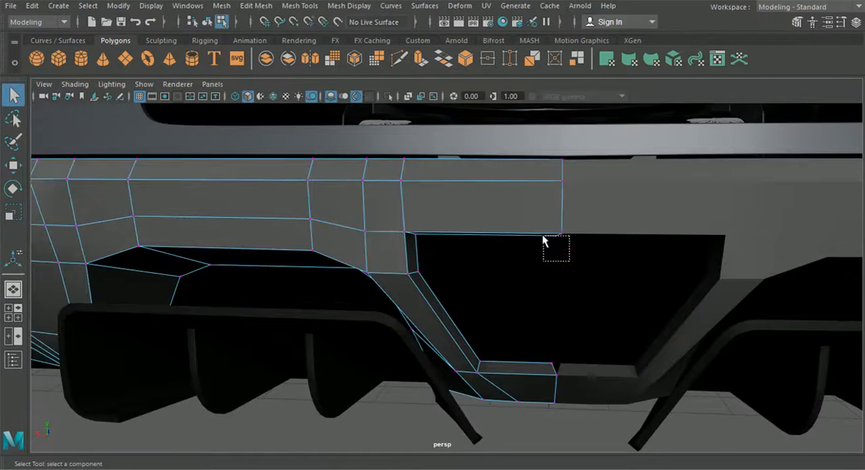
click(14, 165)
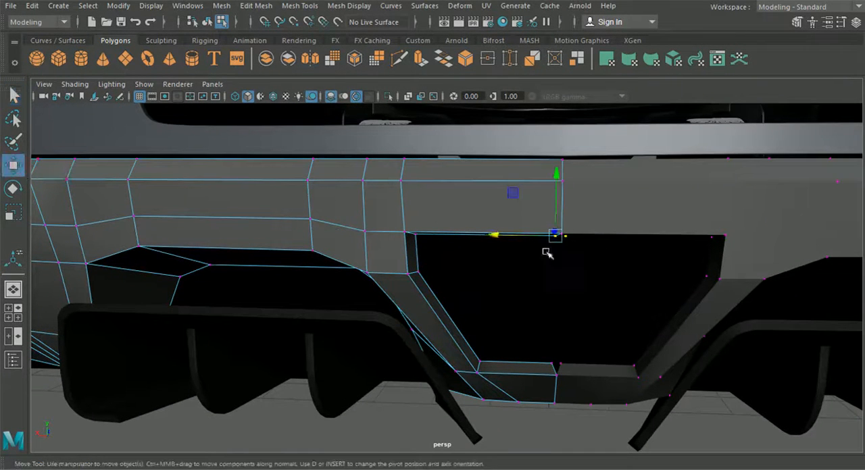
drag(534, 328, 563, 370)
drag(511, 365, 533, 360)
alt+right_drag(532, 361, 525, 358)
alt+middle_drag(385, 329, 429, 335)
Step: Return to object selection and isolate the lower rear bumper together with the dark bumper panel above it
click(207, 23)
alt+drag(286, 191, 318, 197)
alt+drag(339, 257, 431, 215)
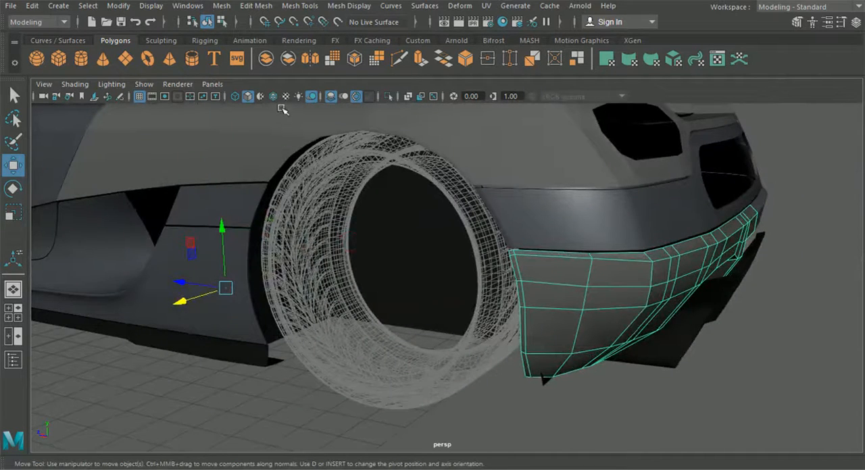
shift+click(537, 219)
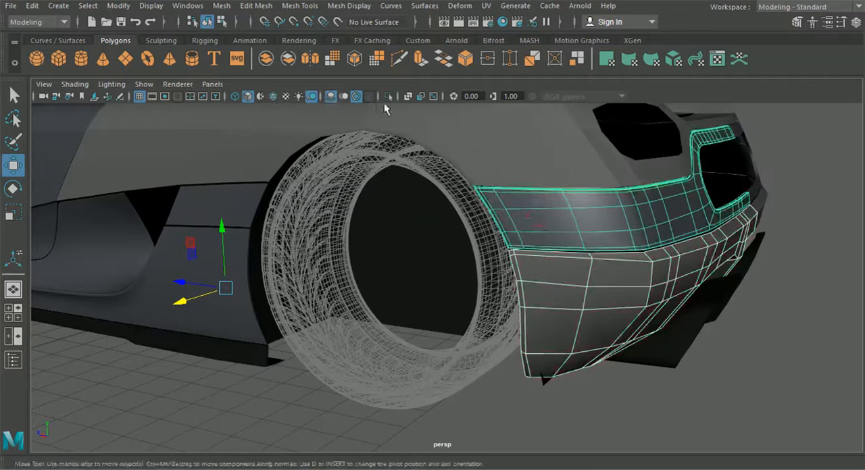
click(386, 99)
Step: Move the second-lowest vertex row on the lower bumper's outer corner sideways to even out the column spacing
alt+drag(461, 251, 479, 253)
click(372, 361)
alt+drag(372, 362, 316, 352)
alt+drag(501, 357, 269, 257)
click(277, 249)
right_drag(290, 249, 247, 93)
alt+middle_drag(280, 205, 309, 195)
scroll(284, 213, up, 3)
click(257, 226)
click(262, 273)
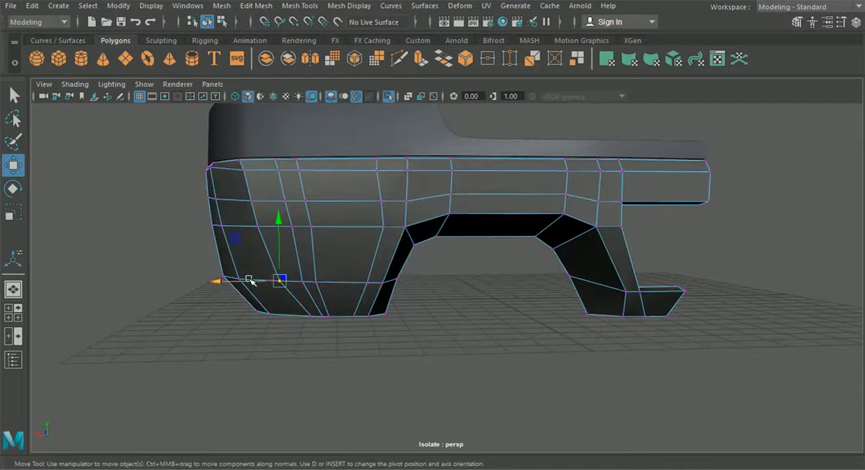
drag(284, 282, 292, 285)
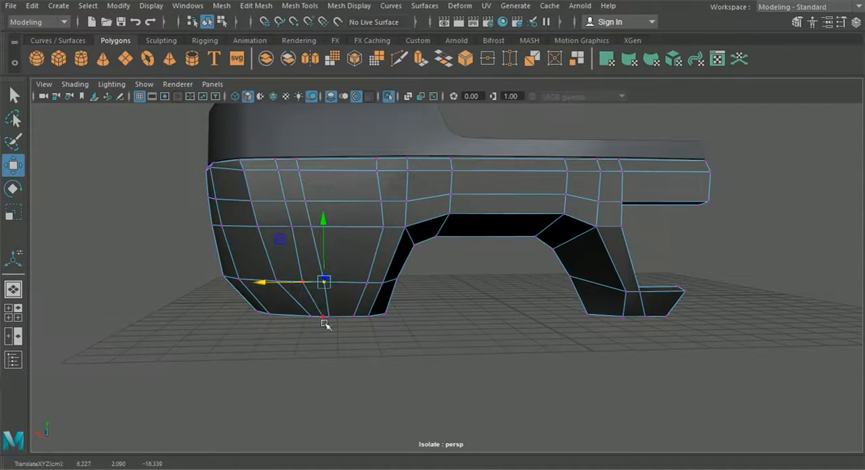
Step: Shift the bottom-edge vertices of the bumper's outer corner sideways to continue the column flow from above
alt+drag(324, 324, 335, 368)
click(333, 367)
click(304, 309)
drag(269, 313, 217, 316)
click(275, 330)
click(322, 313)
alt+drag(203, 245, 315, 315)
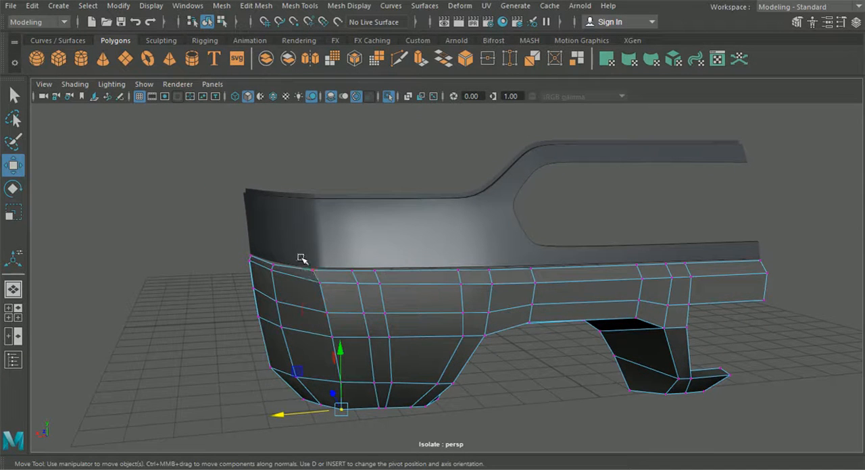
Step: Shift the upper vertices of the bumper's outer corner column sideways to straighten its edge flow
click(330, 315)
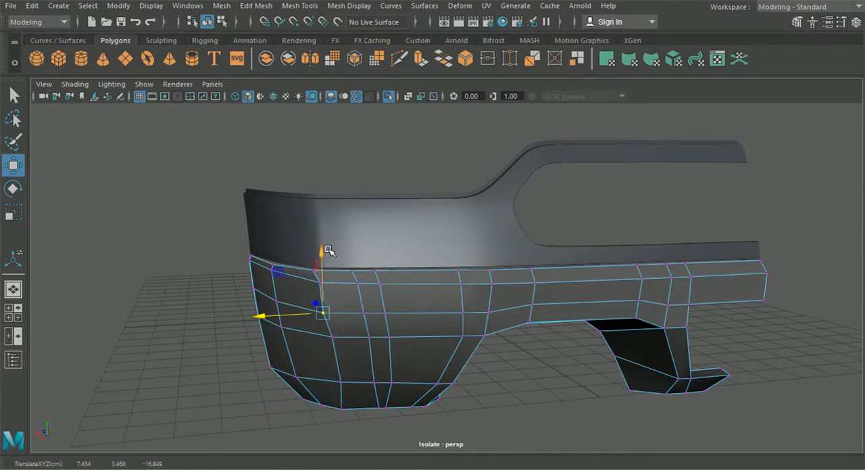
shift+click(319, 283)
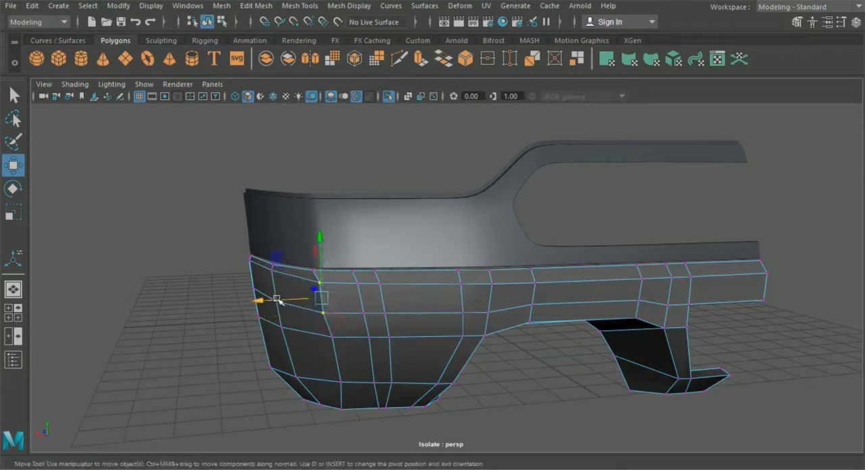
drag(277, 299, 279, 299)
click(327, 335)
click(284, 329)
drag(259, 330, 308, 339)
Step: Move the two lowest vertices of the same corner column sideways to continue the line down to the bottom edge
click(340, 383)
drag(303, 386, 300, 386)
click(332, 408)
alt+drag(308, 412, 331, 275)
Step: Adjust the bumper's bottom-edge vertices in depth, seen from below, to smooth the curve around the outer corner
click(345, 256)
drag(315, 249, 297, 247)
alt+drag(343, 294, 421, 327)
click(423, 294)
drag(392, 272, 393, 273)
click(460, 291)
drag(450, 326, 451, 324)
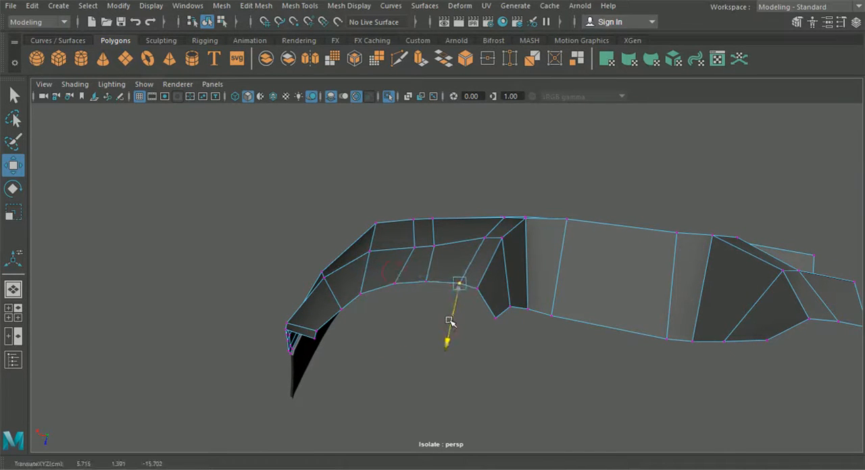
drag(449, 321, 449, 321)
Step: Reposition two vertices of the second-lowest row in depth so the row follows the bottom edge's curve
mouse_move(426, 317)
alt+mouse_down()
mouse_move(425, 301)
mouse_move(427, 308)
alt+mouse_up()
alt+drag(422, 256, 425, 291)
click(457, 294)
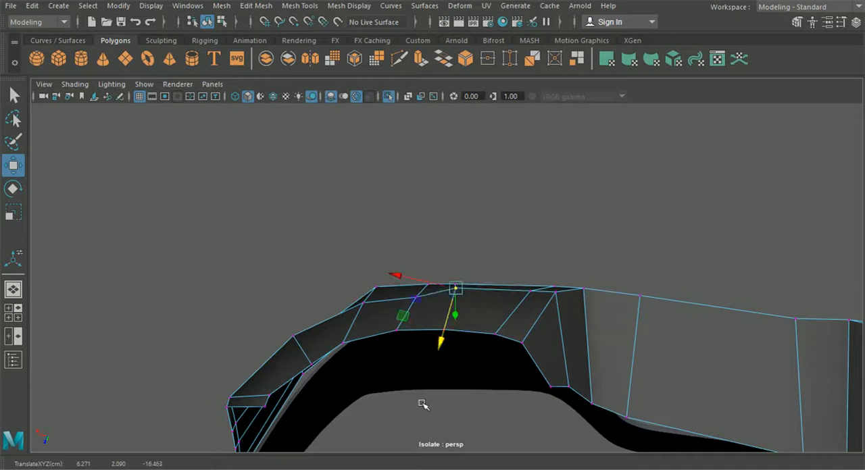
click(416, 298)
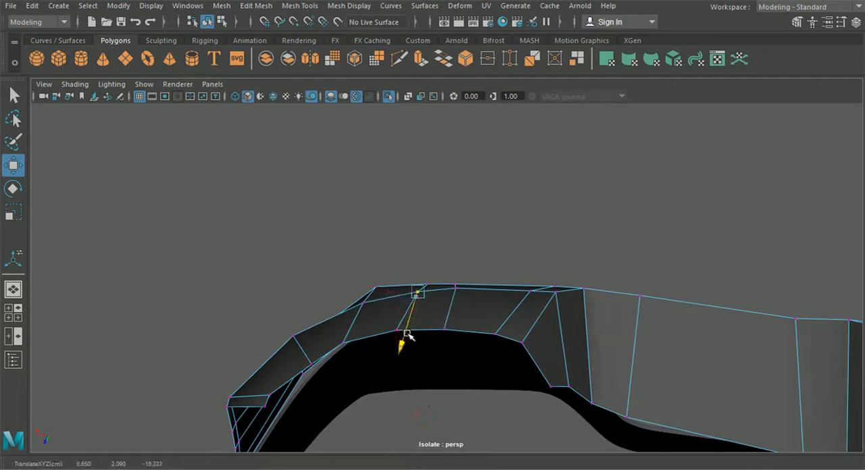
alt+drag(408, 334, 419, 335)
Step: Move the upper-row vertex beside the bumper's outer corner sideways to even out the column spacing
alt+drag(437, 339, 459, 324)
drag(377, 202, 374, 200)
click(407, 160)
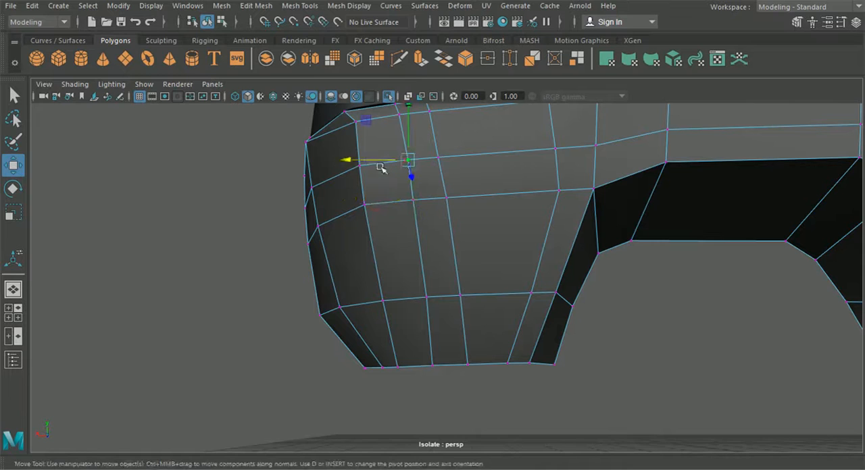
alt+drag(375, 162, 475, 309)
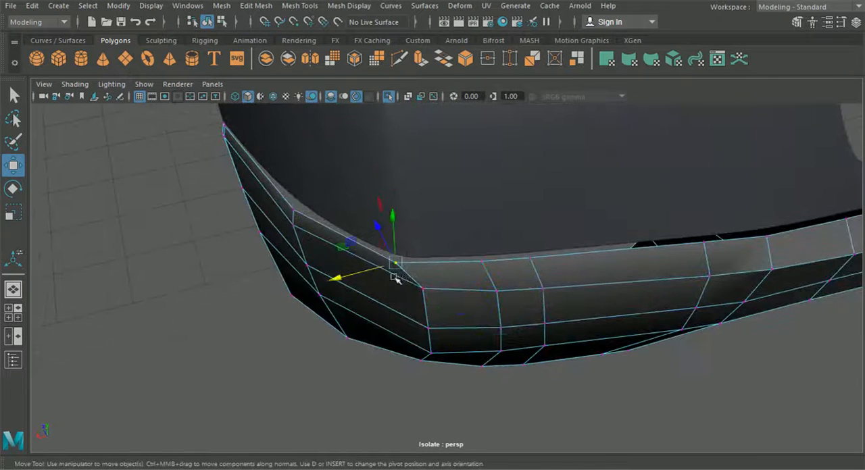
Step: Adjust the vertex at the bumper's top corner sideways so it follows the panel above
alt+drag(262, 326, 297, 388)
scroll(486, 358, up, 3)
click(507, 294)
alt+drag(446, 331, 219, 224)
alt+drag(219, 224, 222, 186)
Step: Set the front viewport to the back1 orthographic view, examine the bumper wireframe against the reference image, and return to the perspective view
key(space)
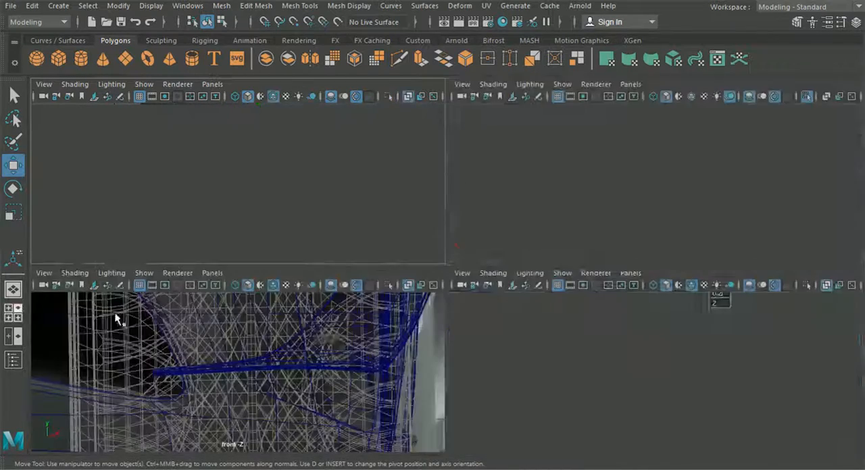
click(212, 273)
mouse_move(268, 317)
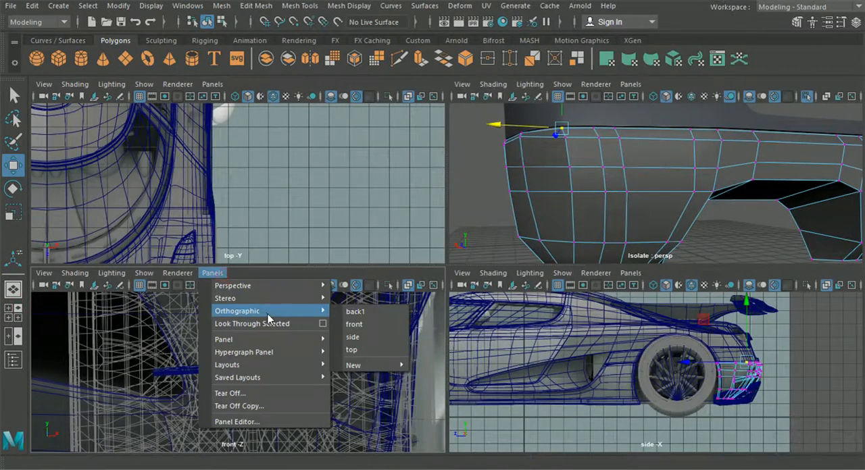
click(356, 311)
key(space)
scroll(419, 348, up, 6)
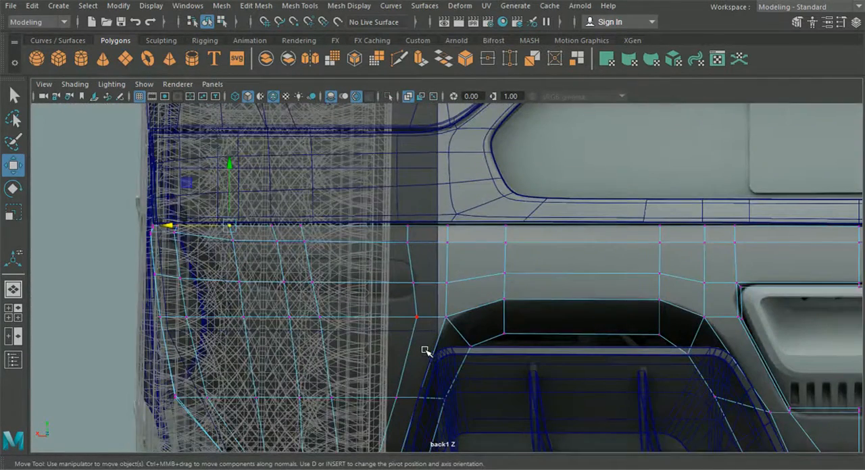
scroll(310, 294, up, 1)
scroll(352, 270, up, 1)
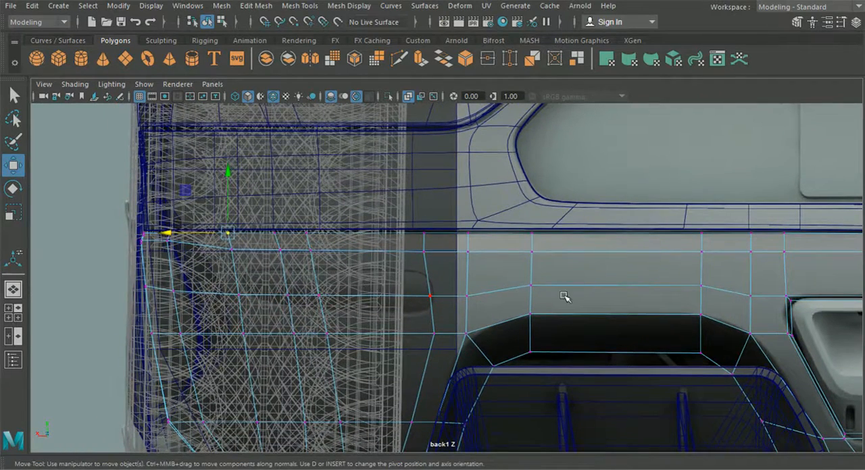
alt+middle_drag(559, 292, 387, 248)
alt+middle_drag(531, 272, 609, 266)
alt+middle_drag(402, 263, 500, 286)
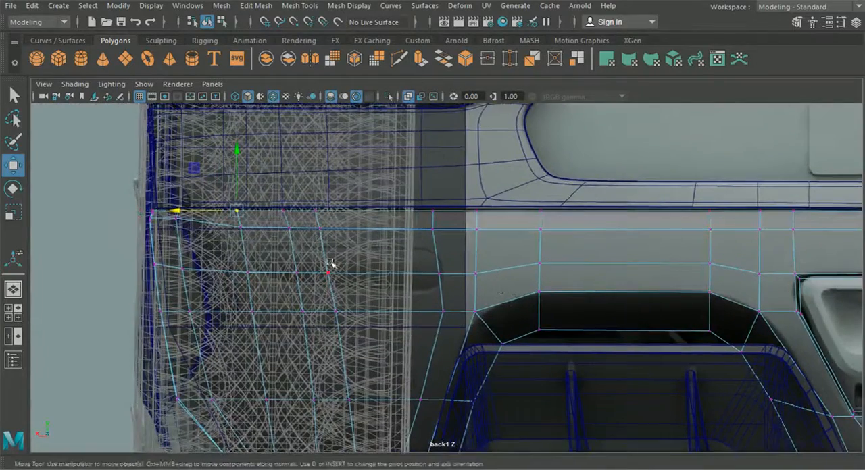
click(21, 293)
alt+drag(93, 305, 299, 250)
Step: Extrude the bumper's border edges along its outer side and top edge
right_drag(299, 251, 298, 77)
alt+drag(162, 228, 376, 196)
click(309, 190)
shift+click(320, 219)
shift+click(331, 273)
shift+click(341, 341)
shift+click(356, 423)
alt+drag(356, 424, 333, 326)
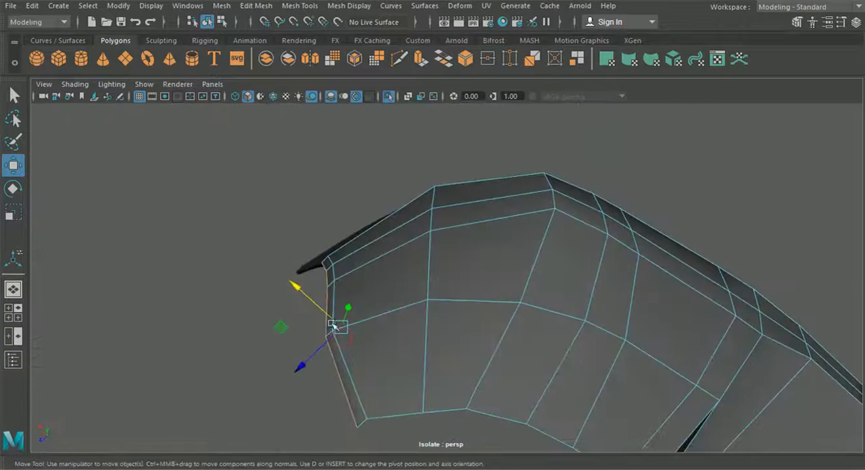
alt+drag(362, 420, 380, 310)
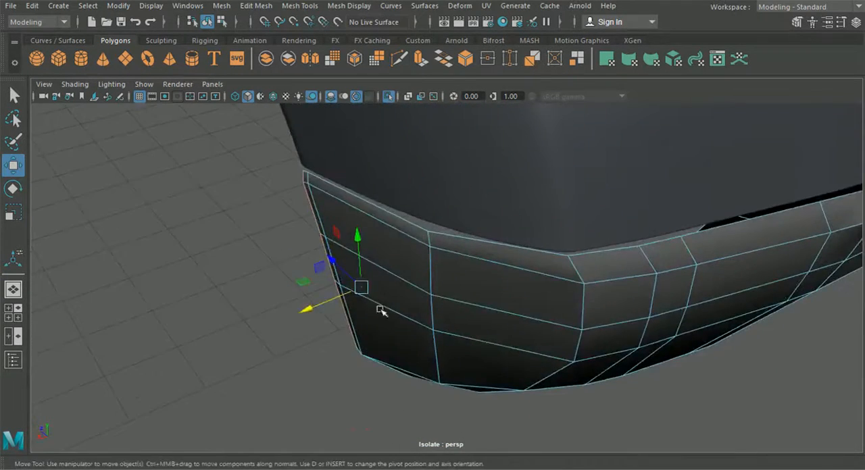
shift+click(469, 238)
alt+drag(469, 237, 513, 233)
alt+drag(444, 337, 454, 405)
key(ctrl+e)
Step: Offset the extruded side and top edges inward to form a narrow return lip
alt+drag(455, 131, 453, 169)
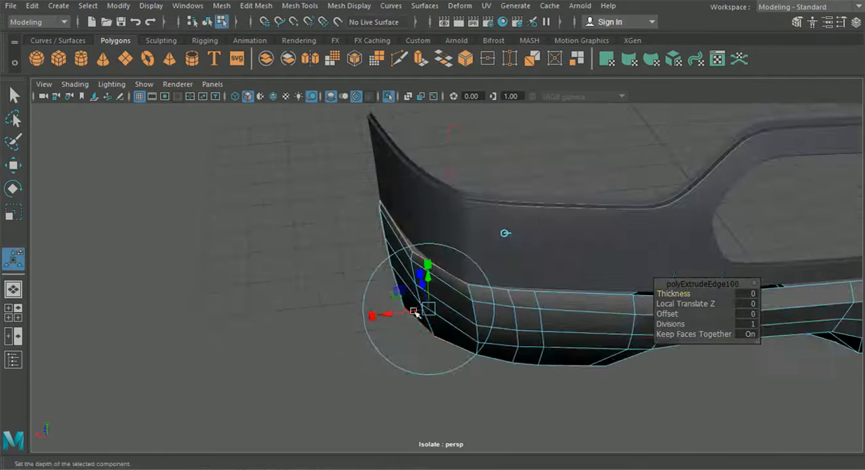
alt+drag(397, 312, 400, 275)
alt+middle_drag(401, 274, 451, 324)
scroll(455, 324, up, 4)
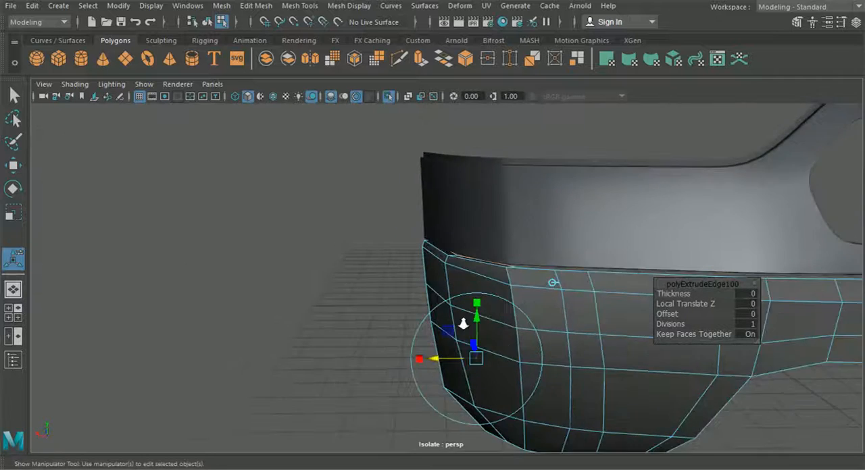
alt+middle_drag(453, 378, 417, 345)
drag(420, 383, 448, 382)
scroll(446, 382, down, 3)
alt+middle_drag(442, 380, 411, 272)
alt+drag(411, 283, 416, 207)
alt+middle_drag(517, 316, 393, 247)
alt+drag(393, 247, 376, 275)
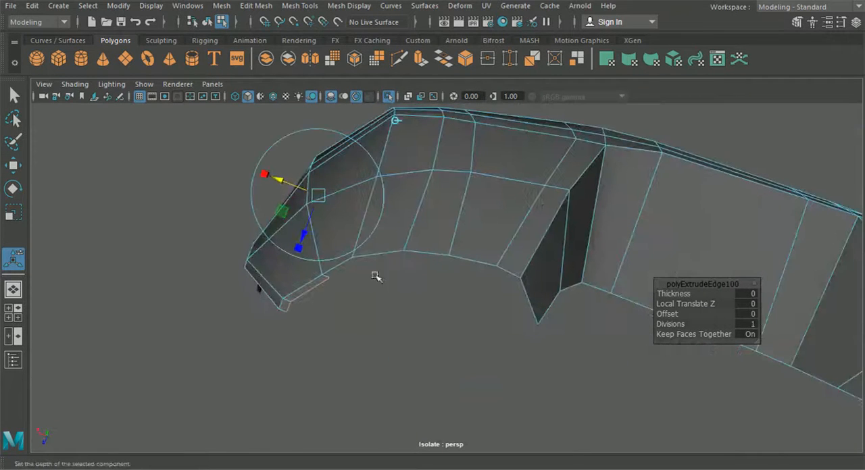
Step: Extrude the border edges along the bumper's curved bottom inward to form a thin lip
click(339, 266)
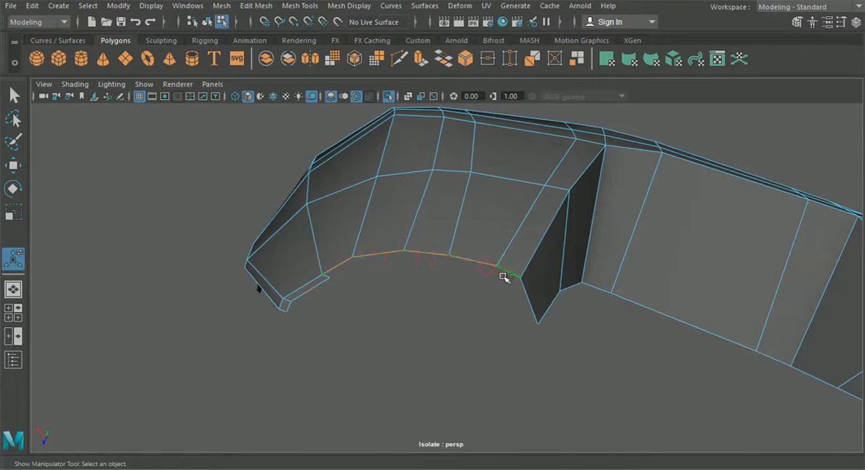
key(ctrl+e)
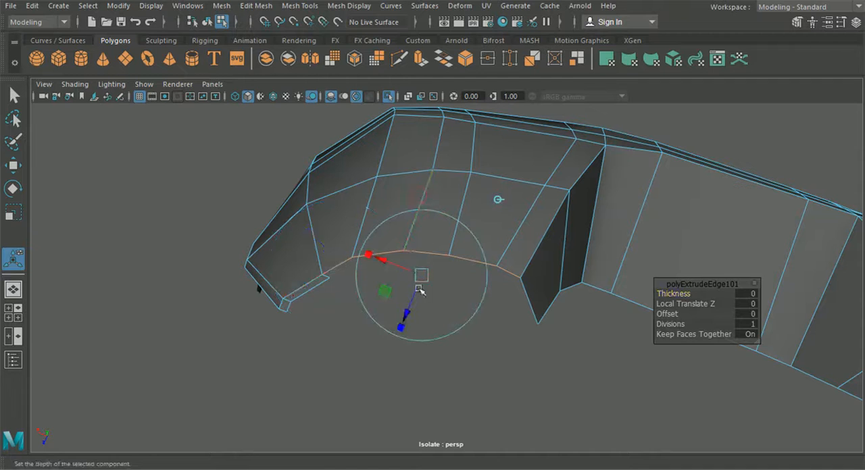
drag(407, 310, 402, 322)
alt+middle_drag(358, 318, 426, 299)
Step: Merge the two separate lip vertices where the side lip meets the new bottom lip
scroll(426, 300, up, 4)
right_drag(355, 241, 304, 97)
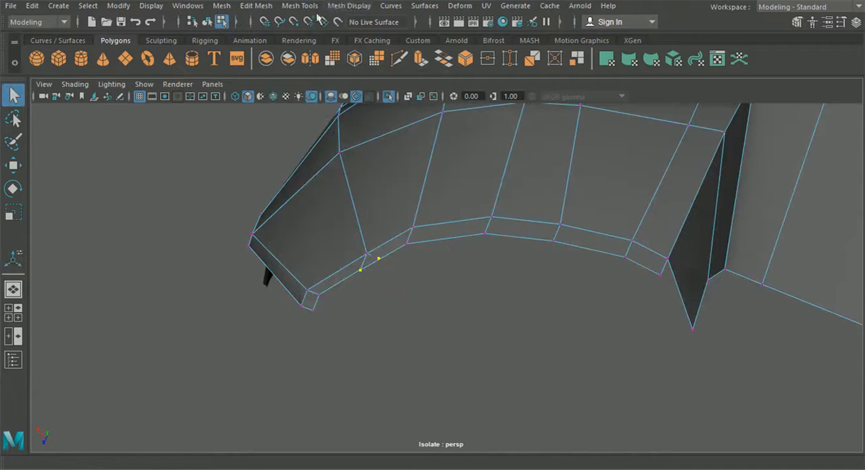
click(302, 5)
mouse_move(256, 5)
click(289, 114)
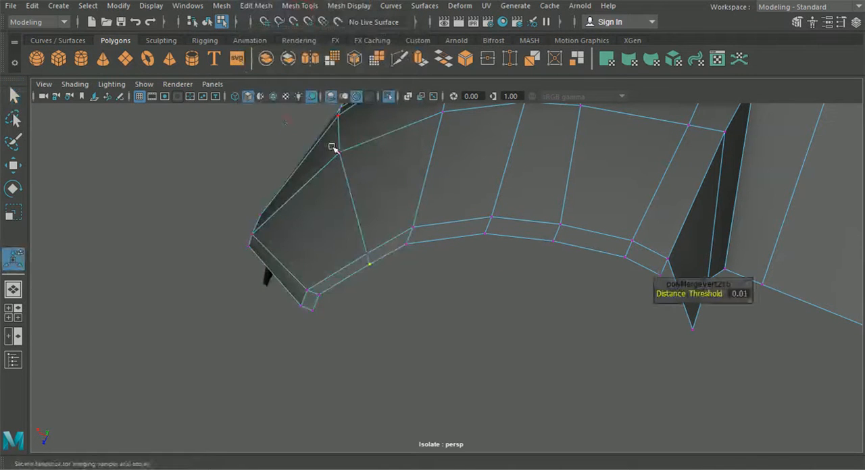
alt+middle_drag(441, 217, 429, 211)
Step: Move the neighbouring bottom-lip vertex in depth to even out the lip's width
click(393, 240)
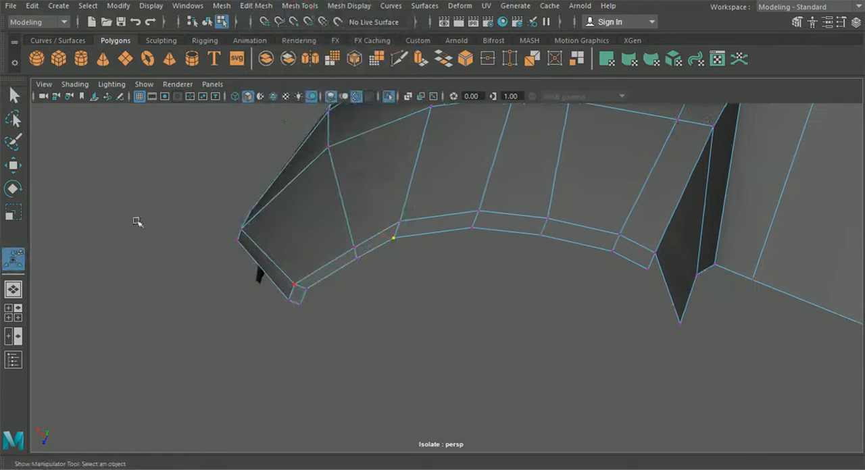
click(14, 168)
drag(382, 288, 383, 284)
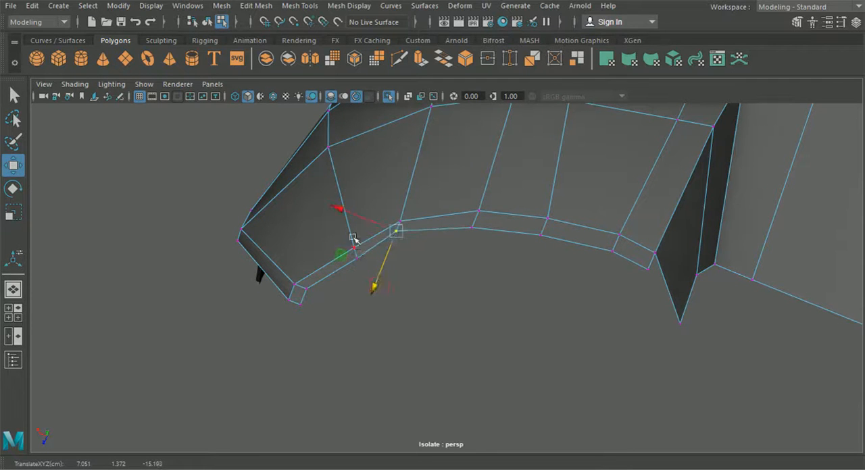
alt+drag(352, 213, 464, 316)
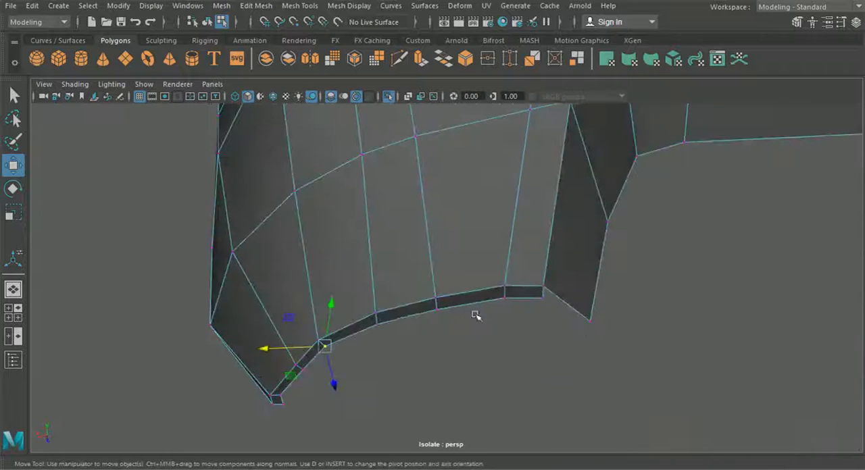
Step: Extrude the short bottom edge beside the arched opening to continue the thin lip
right_drag(570, 293, 570, 63)
alt+middle_drag(639, 279, 571, 308)
click(508, 336)
key(ctrl+e)
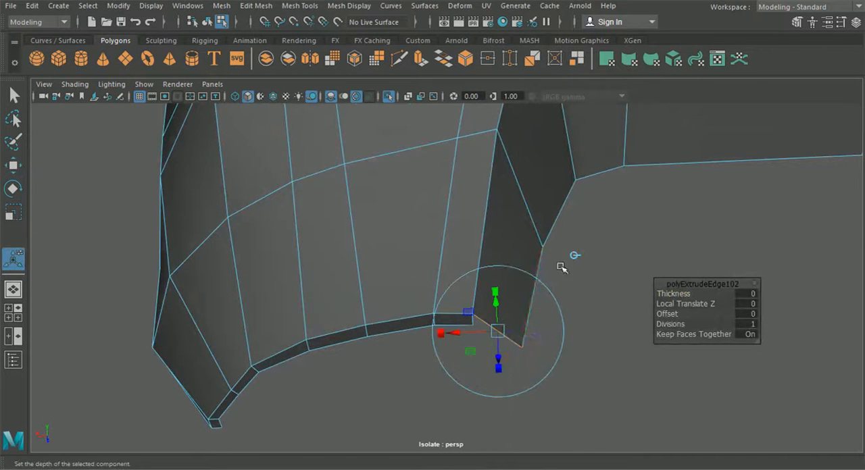
drag(483, 332, 469, 337)
Step: Merge the two overlapping lip vertices at the corner between the curved bottom and the short edge
right_drag(458, 235, 403, 93)
scroll(444, 345, up, 1)
alt+middle_drag(446, 350, 440, 309)
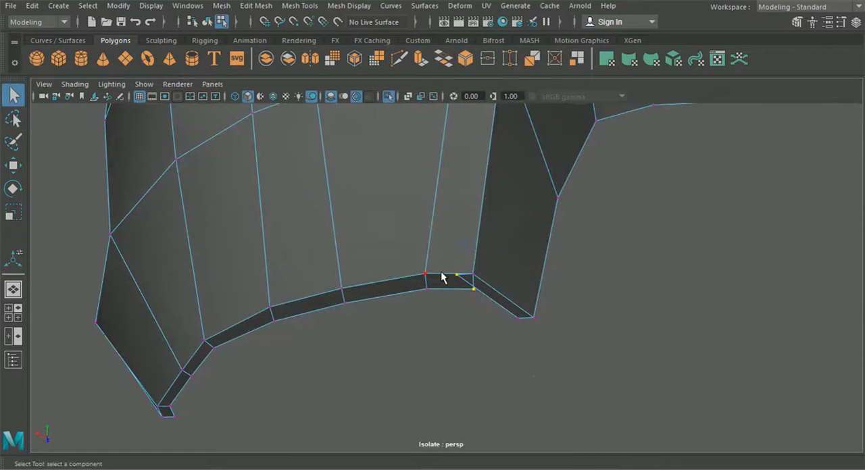
key(ctrl+e)
key(ctrl+z)
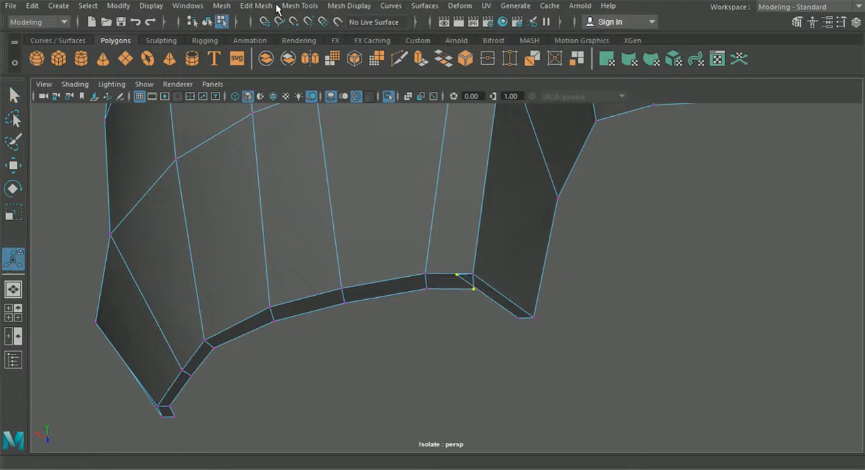
click(255, 5)
click(282, 127)
alt+drag(391, 242, 397, 214)
Step: Move the merged lip corner vertex in depth to line it up with the adjoining lip
click(13, 165)
alt+drag(465, 284, 340, 322)
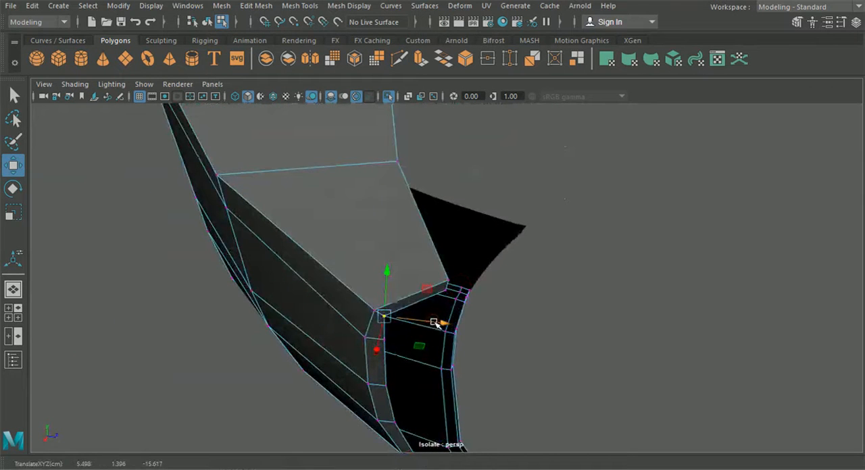
alt+drag(440, 336, 602, 289)
Step: Extrude the inner border edges around the arched opening and offset them to form a thin return lip
click(599, 258)
right_drag(478, 166, 472, 67)
click(476, 172)
shift+click(476, 251)
alt+drag(478, 261, 463, 285)
shift+click(465, 212)
alt+drag(466, 213, 597, 277)
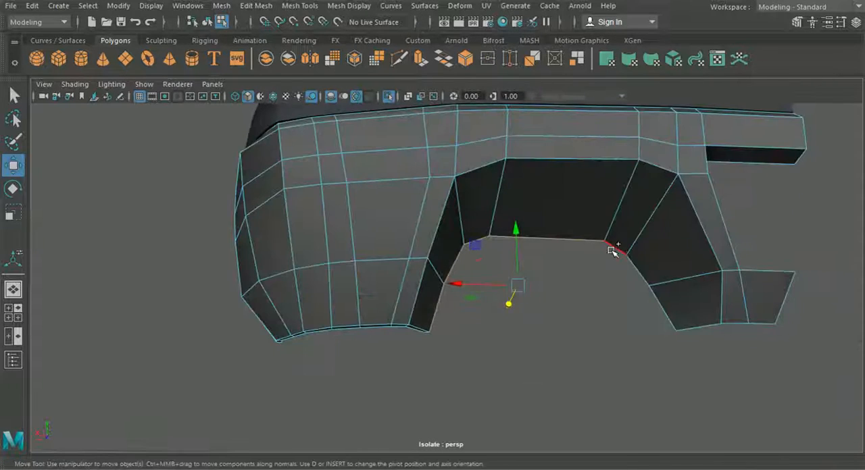
alt+drag(645, 303, 536, 310)
key(ctrl+e)
drag(485, 296, 278, 305)
drag(404, 283, 411, 283)
Step: Snap the arch lip's lower end vertex onto the bottom lip's corner vertex and merge them
right_drag(372, 197, 340, 129)
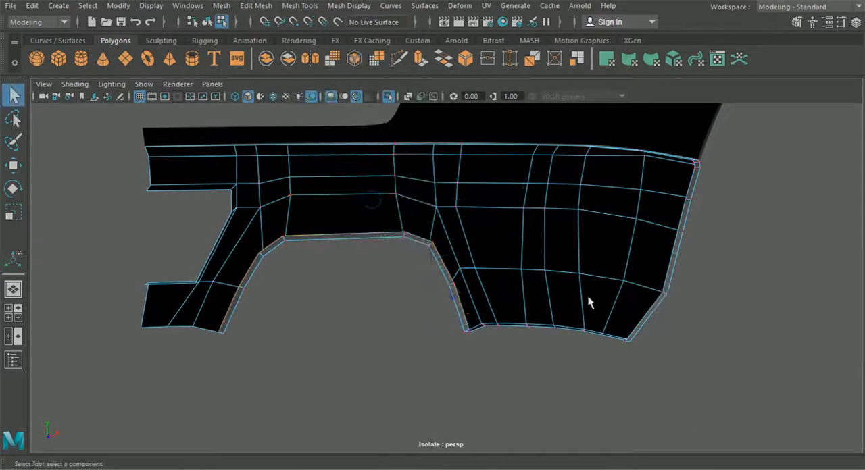
scroll(523, 331, up, 5)
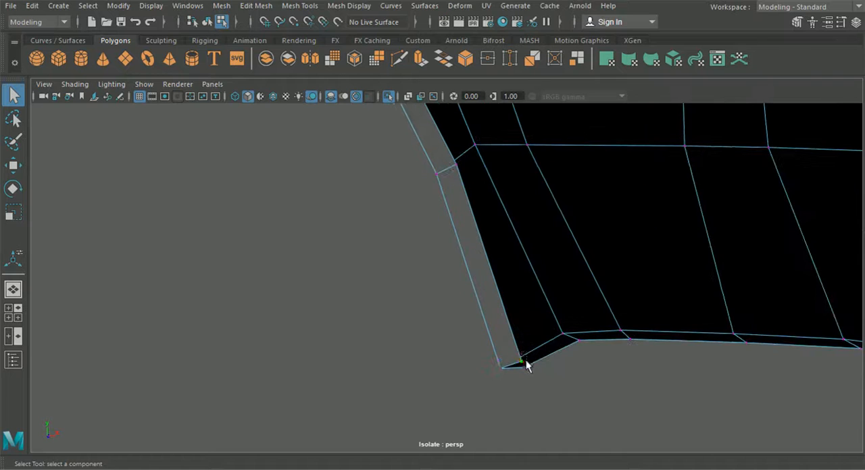
click(13, 166)
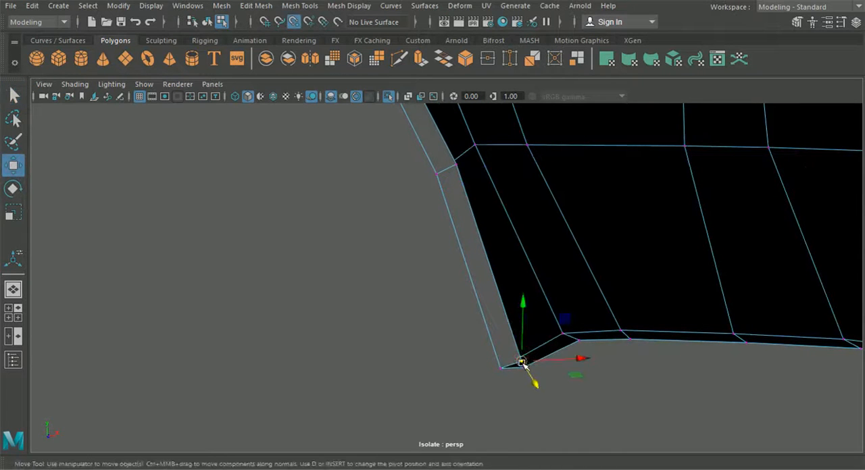
drag(581, 403, 527, 364)
click(256, 6)
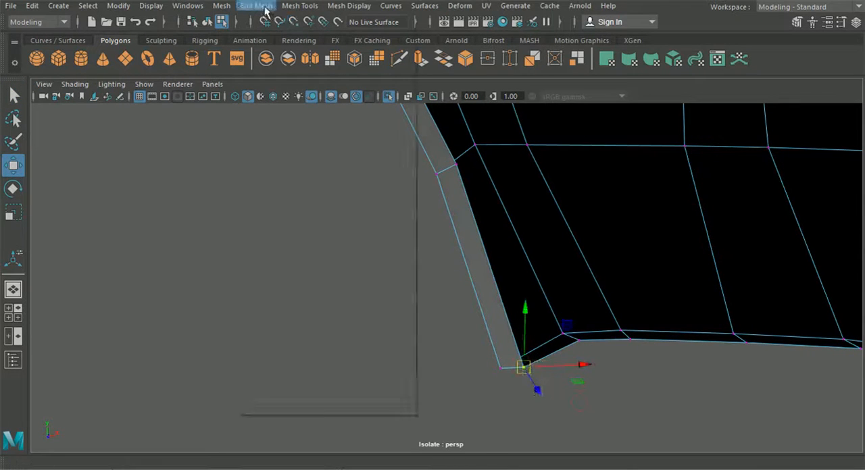
click(261, 128)
Step: Extrude the remaining border edges running down from the arched opening's end and offset them into a thin return lip
scroll(341, 245, down, 5)
alt+drag(343, 248, 484, 279)
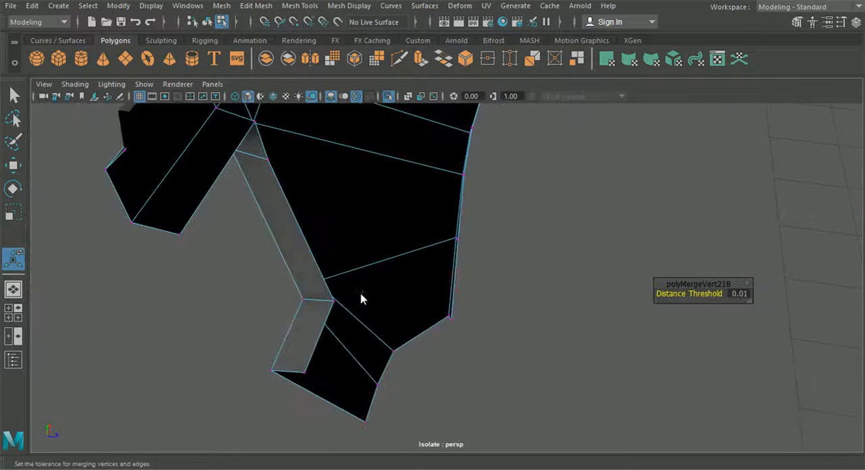
right_drag(355, 101, 365, 62)
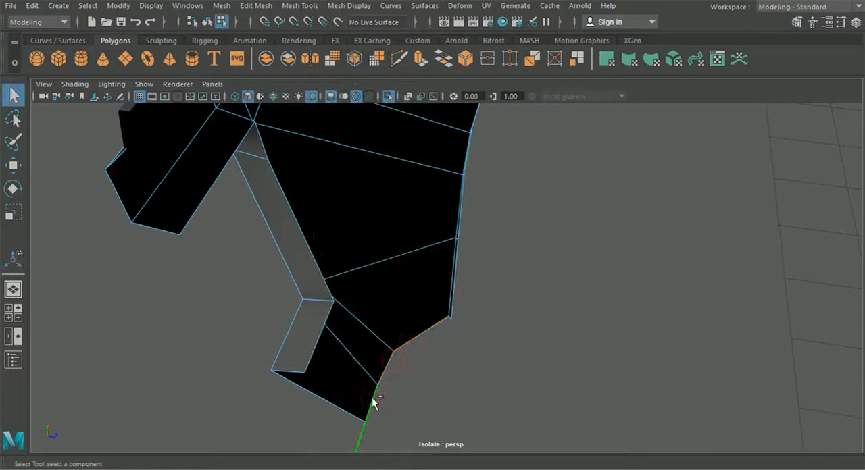
key(ctrl+e)
click(461, 291)
drag(449, 373, 459, 378)
alt+drag(459, 379, 349, 276)
right_drag(388, 244, 329, 96)
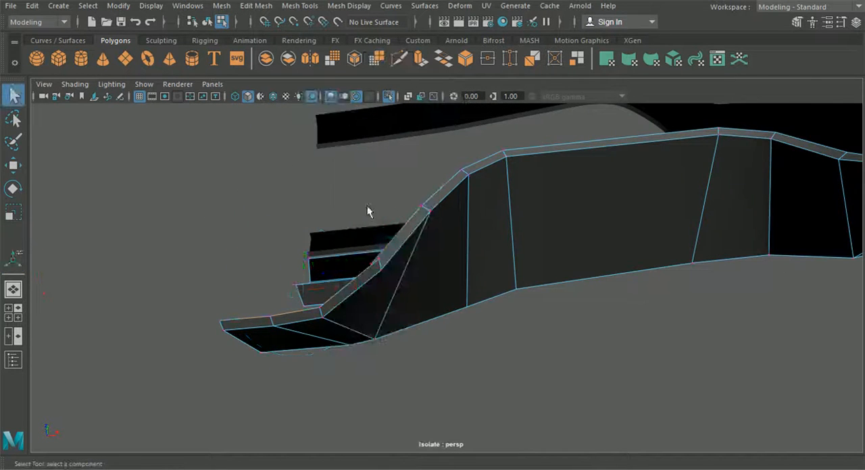
Step: Line up the new lip's end vertex with the adjoining lip corner and merge the overlapping vertices
scroll(377, 253, up, 3)
key(w)
alt+drag(73, 174, 309, 214)
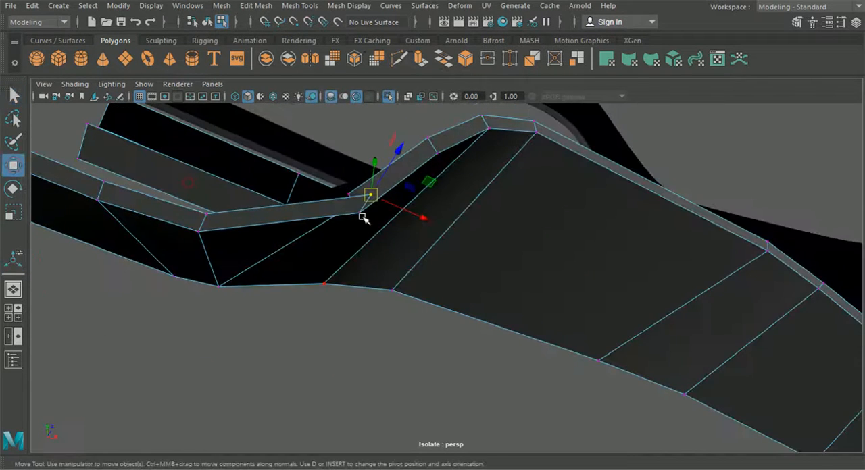
drag(417, 216, 398, 212)
drag(374, 144, 500, 274)
mouse_move(456, 308)
mouse_down()
mouse_move(462, 325)
mouse_move(459, 319)
mouse_up()
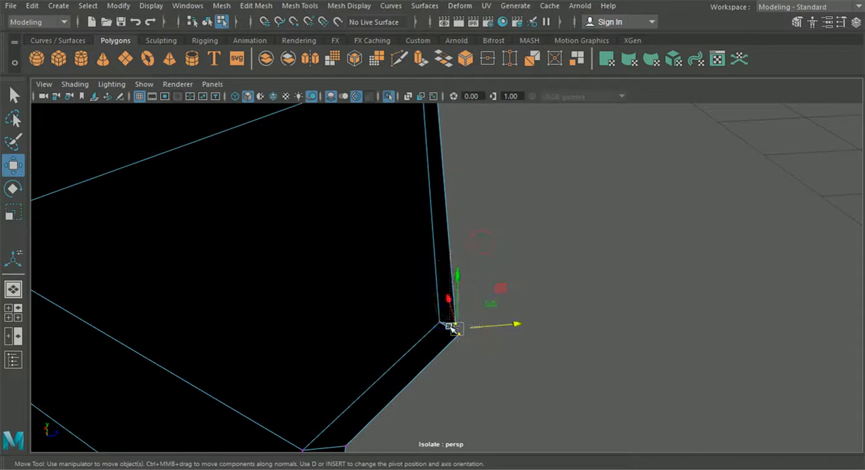
drag(457, 328, 465, 341)
drag(491, 375, 458, 321)
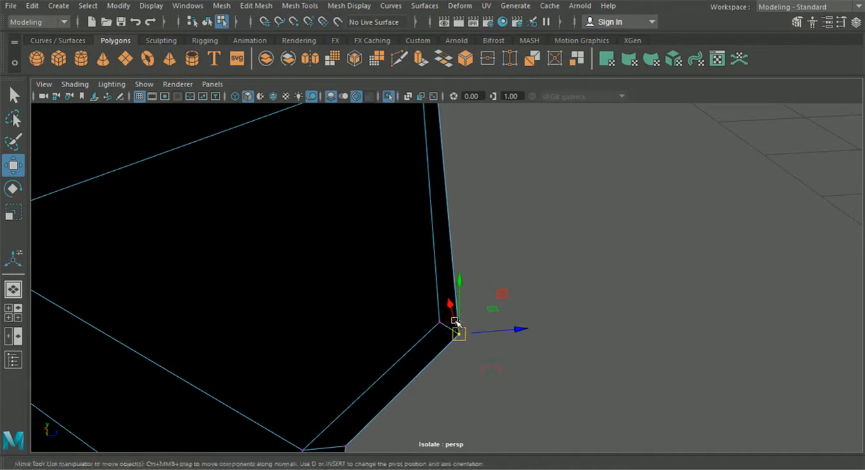
click(299, 6)
click(317, 128)
alt+drag(496, 195, 488, 263)
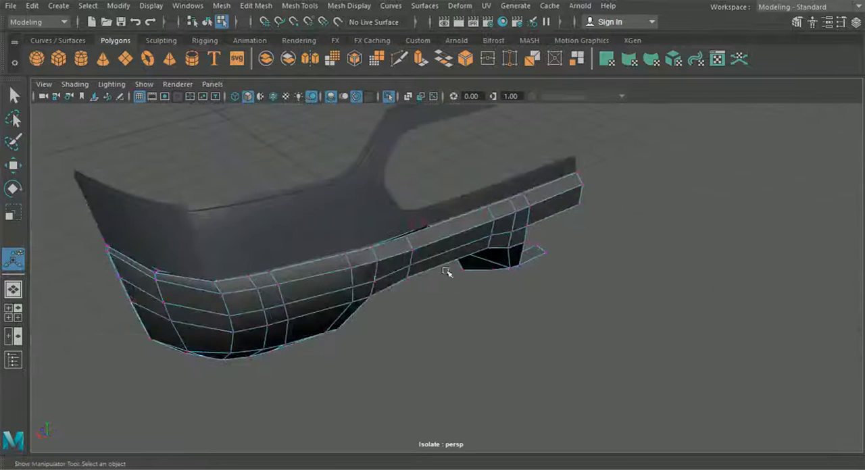
Step: Extrude the bumper's upper border edges and offset them inward to form a thin return lip under the panel above
alt+drag(312, 286, 401, 210)
right_drag(402, 210, 389, 75)
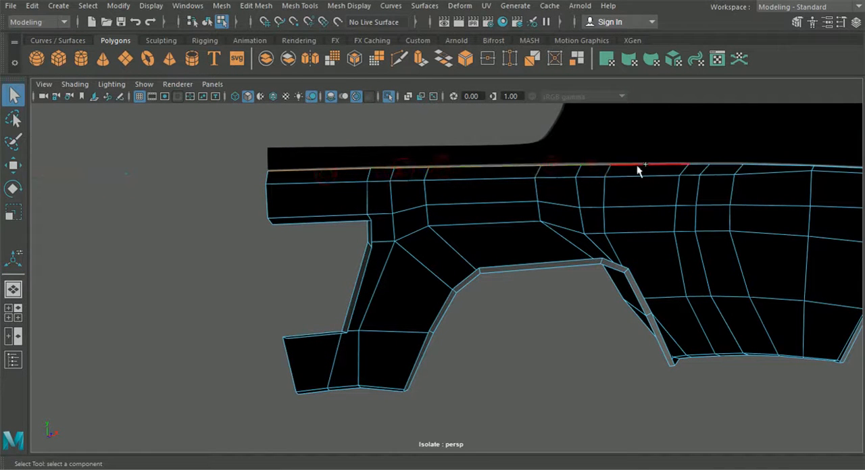
alt+middle_drag(664, 170, 390, 262)
scroll(390, 261, up, 5)
alt+drag(390, 261, 480, 246)
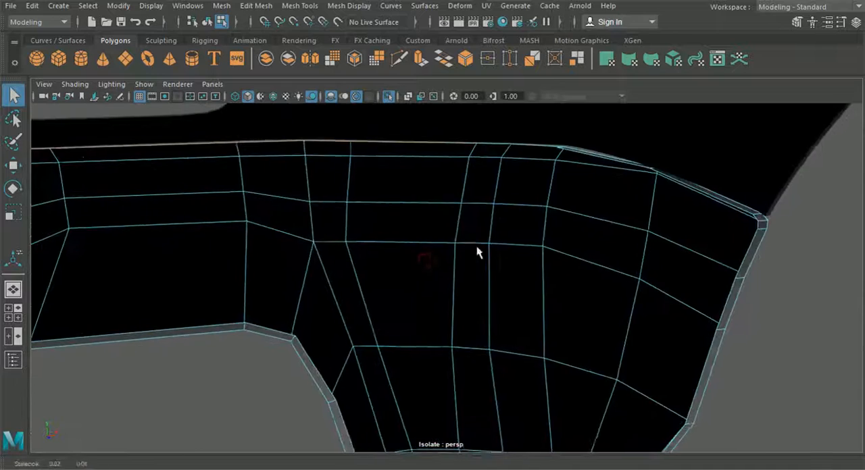
alt+middle_drag(480, 246, 440, 313)
scroll(440, 313, up, 2)
click(498, 181)
alt+drag(498, 181, 315, 243)
key(ctrl+e)
alt+drag(623, 300, 529, 303)
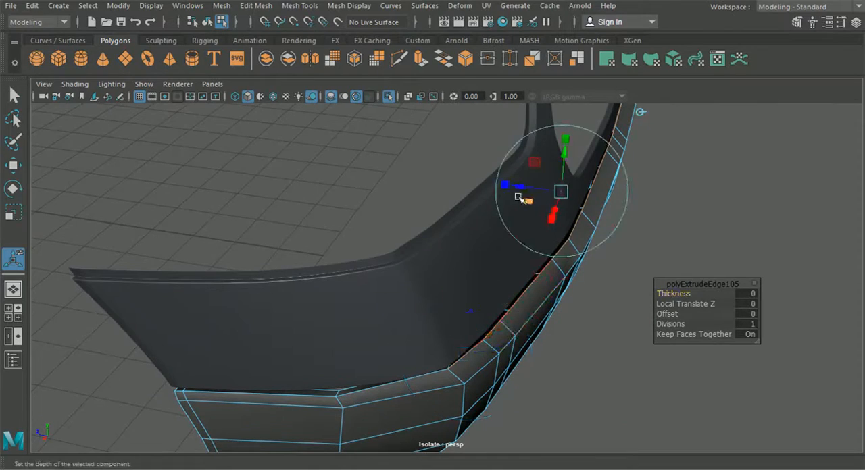
alt+drag(514, 185, 592, 279)
click(559, 201)
Step: Merge the two separate lip vertices at the bend of the bumper's upper border
alt+middle_drag(578, 277, 466, 321)
scroll(467, 321, up, 5)
right_drag(469, 320, 398, 114)
alt+drag(459, 268, 457, 309)
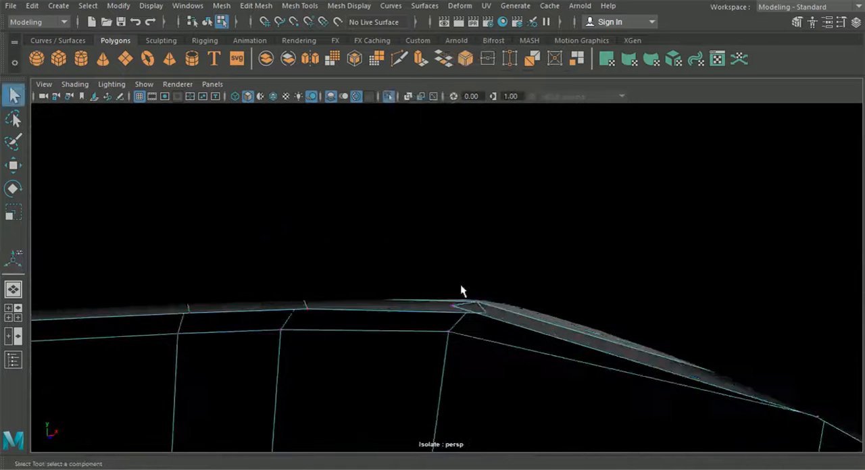
click(257, 7)
click(285, 127)
mouse_move(328, 158)
alt+mouse_down()
mouse_move(338, 263)
mouse_move(243, 282)
mouse_move(162, 283)
alt+mouse_up()
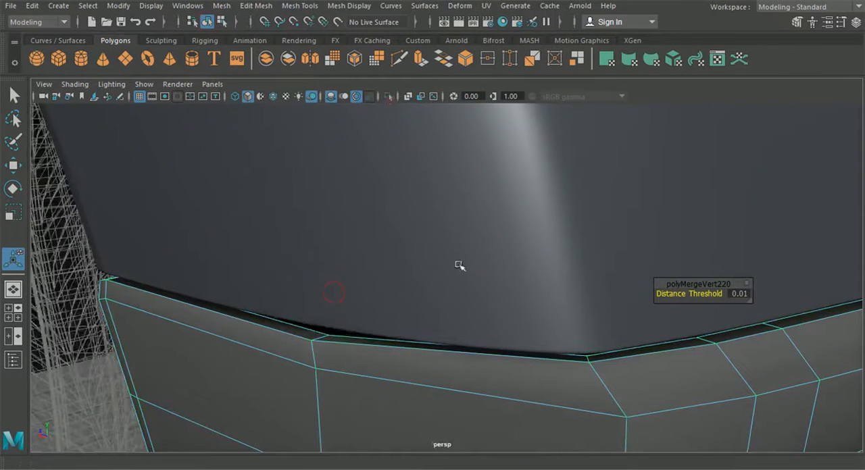
Step: Isolate the bumper, extrude the inner edges of its upper lip along the full length and raise them slightly
click(388, 96)
click(449, 248)
mouse_move(449, 248)
alt+mouse_down()
mouse_move(479, 264)
mouse_move(400, 281)
mouse_move(466, 299)
alt+mouse_up()
right_drag(466, 299, 454, 71)
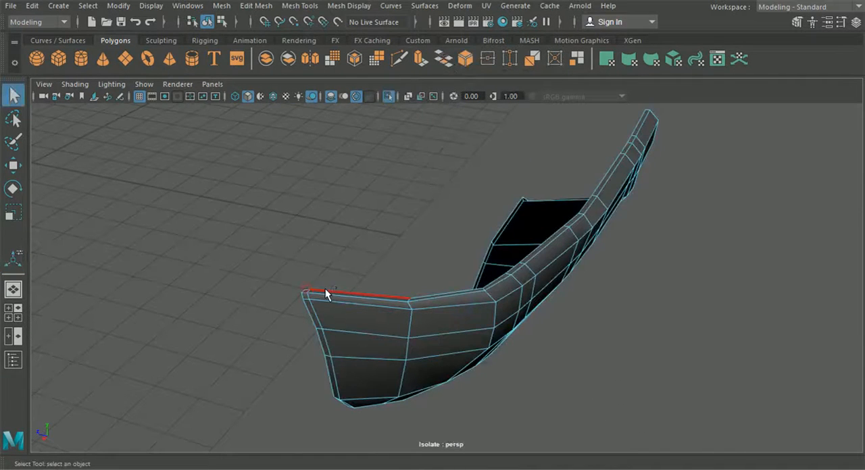
shift+click(421, 293)
scroll(532, 254, up, 3)
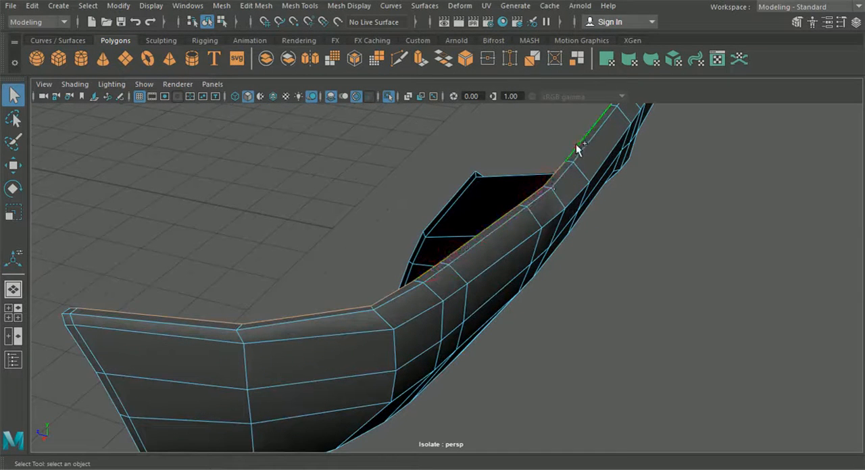
alt+drag(596, 152, 494, 260)
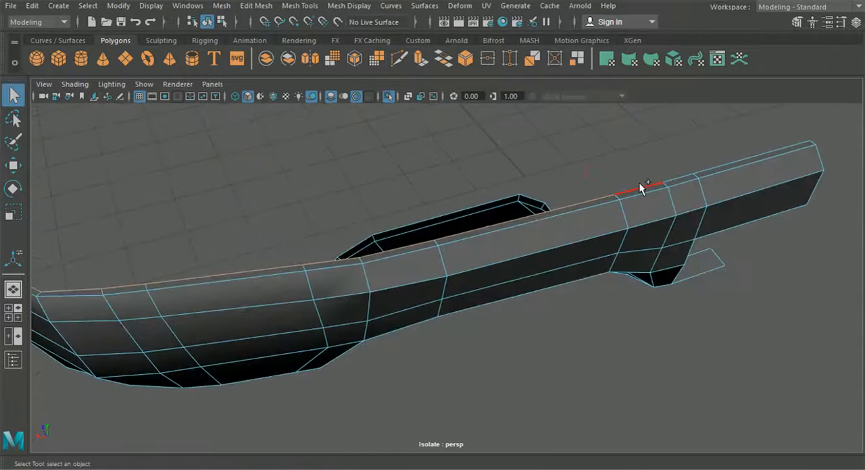
alt+drag(702, 165, 394, 191)
key(ctrl+e)
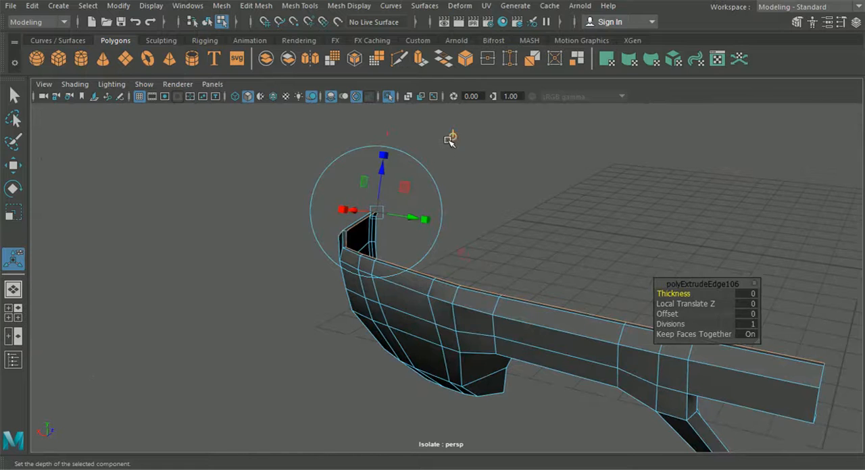
click(452, 137)
drag(545, 228, 544, 224)
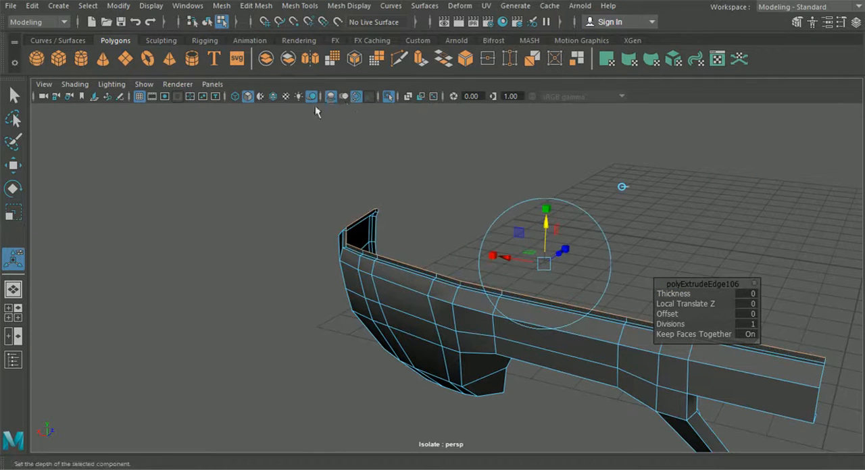
Step: Show the whole car again and examine how the bumper's upper lip meets the panel above and the wheel arch
click(388, 98)
alt+drag(359, 205, 439, 191)
alt+middle_drag(419, 245, 635, 247)
alt+right_drag(345, 304, 433, 339)
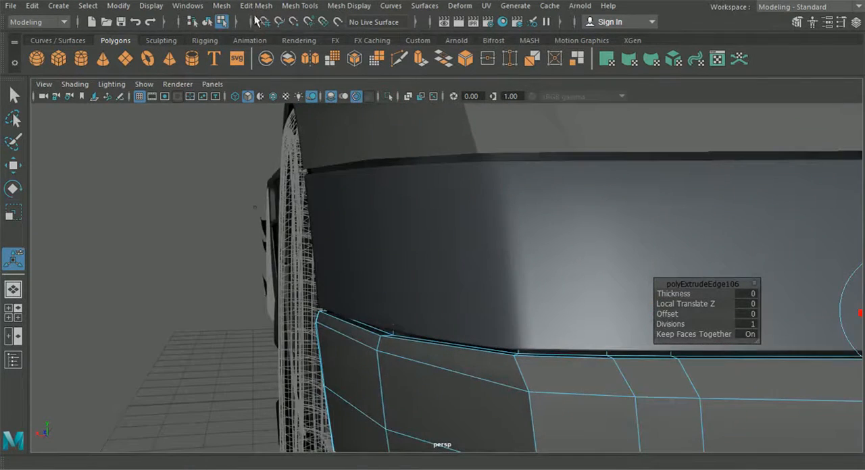
click(212, 23)
click(199, 231)
scroll(214, 275, down, 5)
alt+drag(215, 280, 397, 284)
click(398, 325)
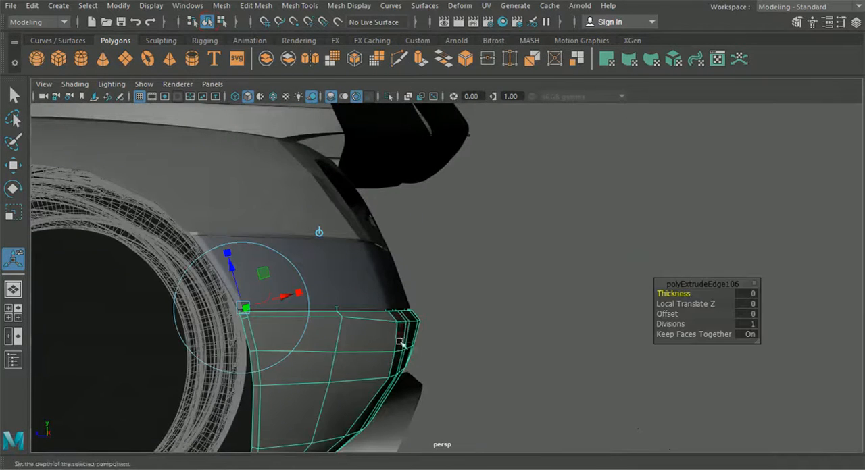
click(607, 348)
scroll(574, 349, down, 4)
alt+drag(574, 349, 432, 327)
scroll(481, 365, down, 4)
scroll(362, 365, up, 3)
scroll(362, 366, up, 3)
click(332, 313)
click(480, 422)
alt+drag(480, 422, 449, 348)
click(351, 295)
alt+middle_drag(352, 295, 423, 330)
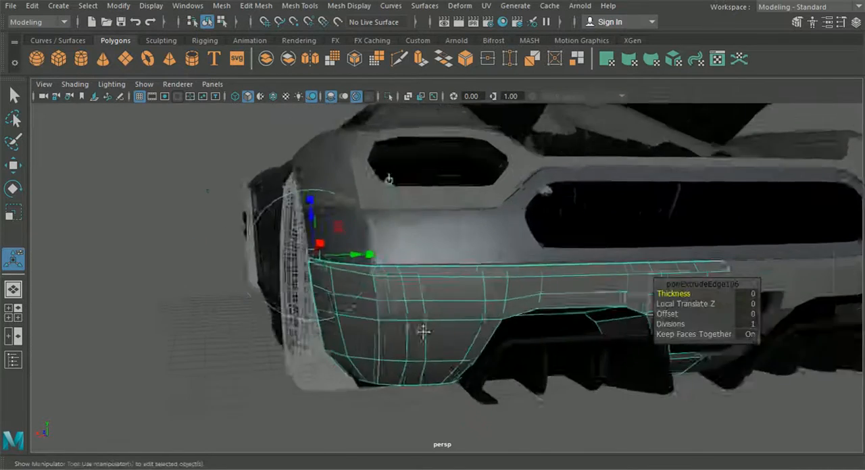
scroll(398, 294, up, 3)
Step: Bevel the bumper's outer rim edges with a fraction of 0.2 and 2 segments
right_drag(398, 293, 381, 128)
alt+drag(380, 127, 230, 257)
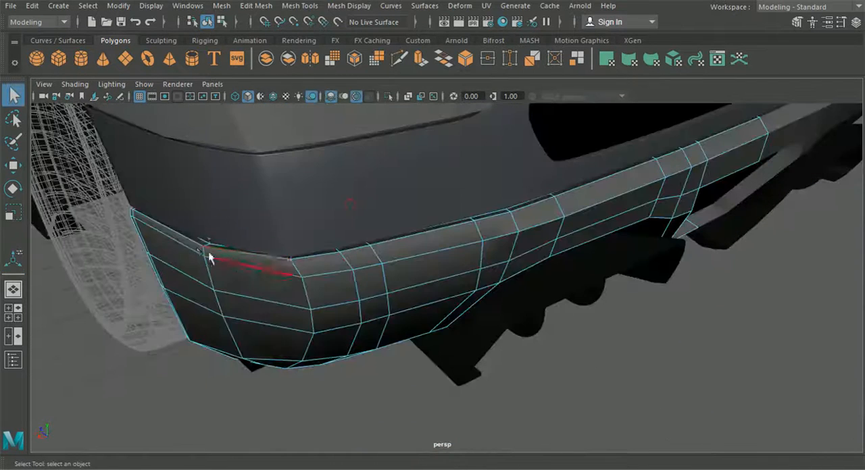
alt+drag(367, 289, 493, 362)
alt+drag(606, 273, 371, 379)
alt+drag(436, 283, 398, 284)
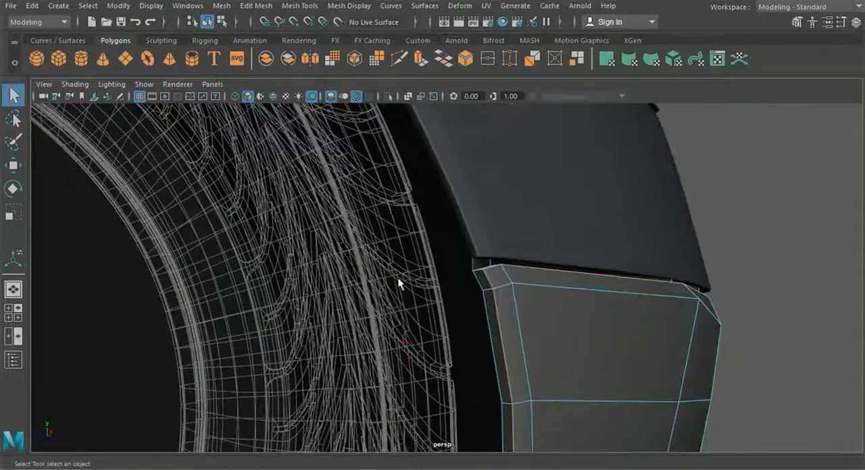
click(256, 6)
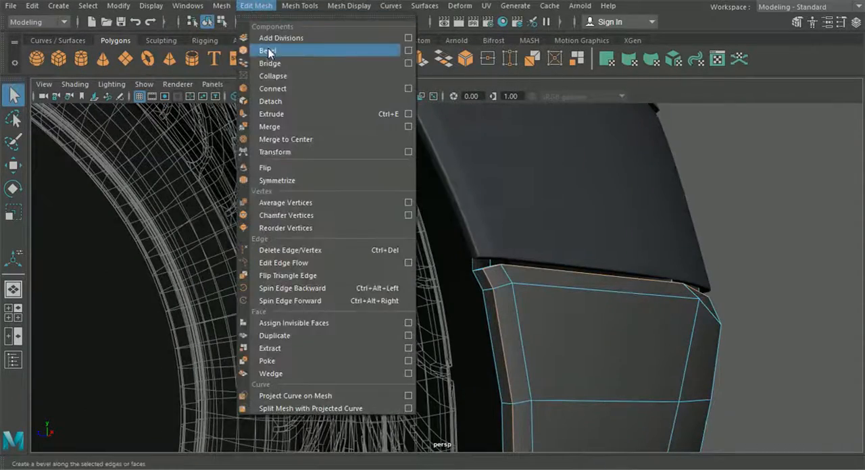
click(268, 51)
alt+drag(414, 183, 706, 298)
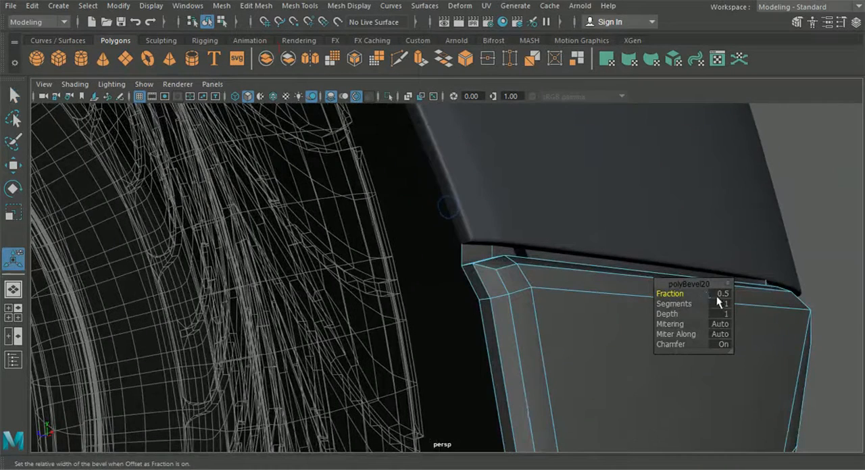
key(Return)
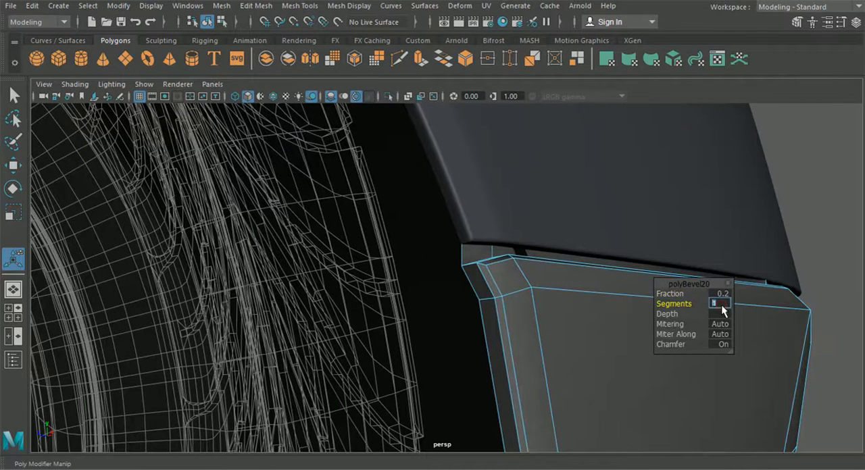
text(2)
key(Return)
alt+drag(617, 289, 287, 131)
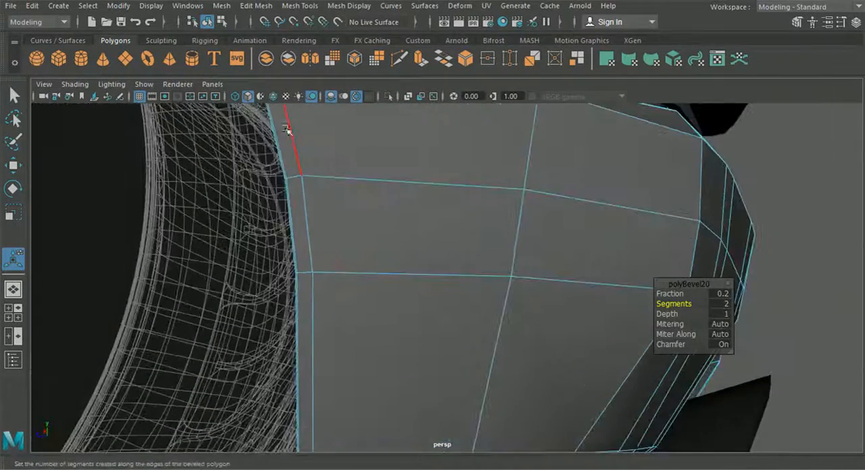
Step: Insert a supporting edge loop along the narrow strip of the bumper beside the wheel arch
click(242, 8)
mouse_move(299, 5)
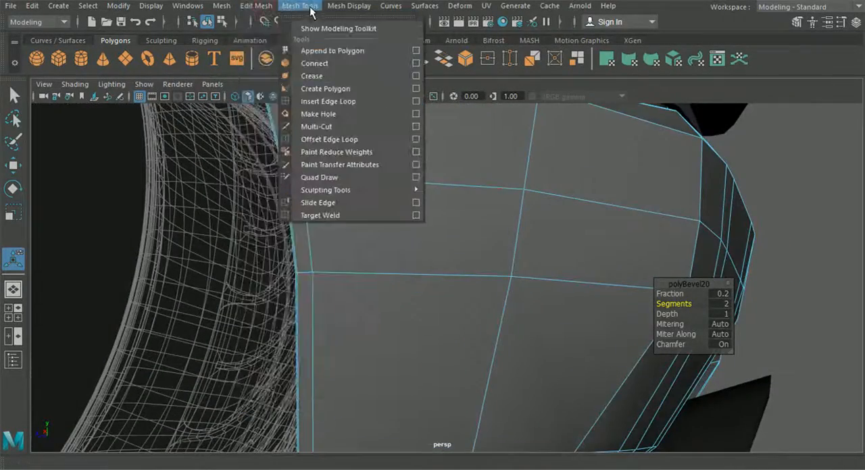
click(333, 100)
alt+drag(338, 124, 385, 331)
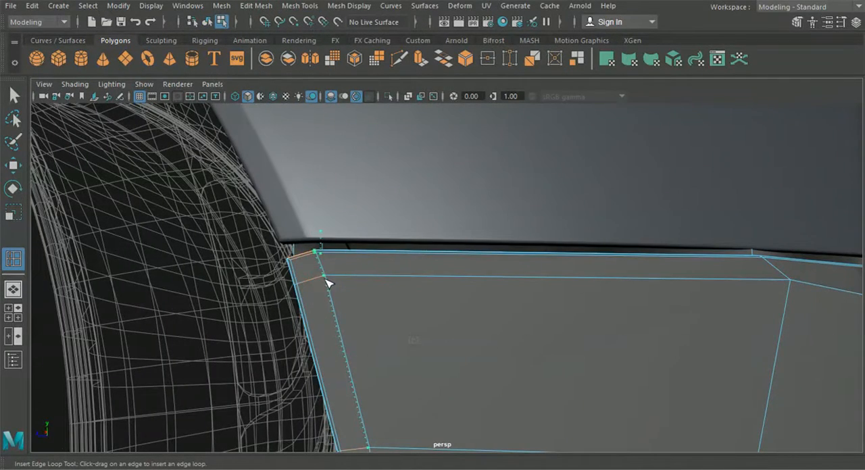
drag(325, 278, 324, 280)
alt+drag(325, 280, 390, 293)
scroll(390, 293, up, 5)
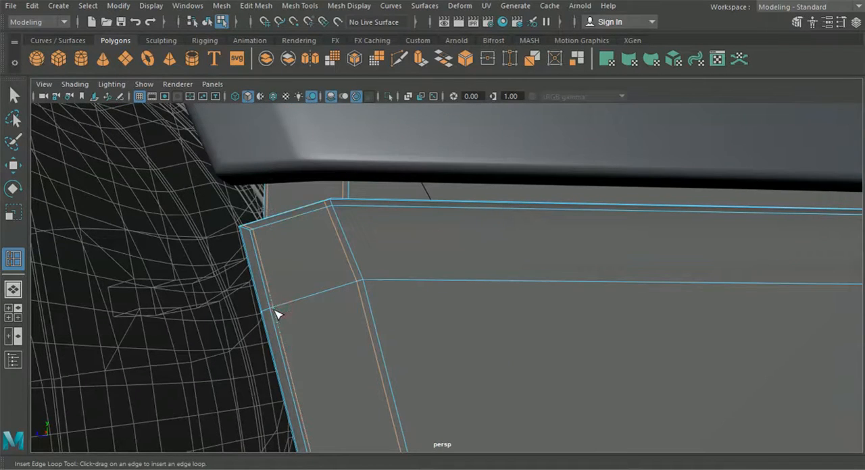
scroll(358, 237, down, 5)
alt+drag(359, 237, 423, 304)
Step: Insert a supporting edge loop just below the bumper's beveled upper edge
scroll(422, 303, down, 6)
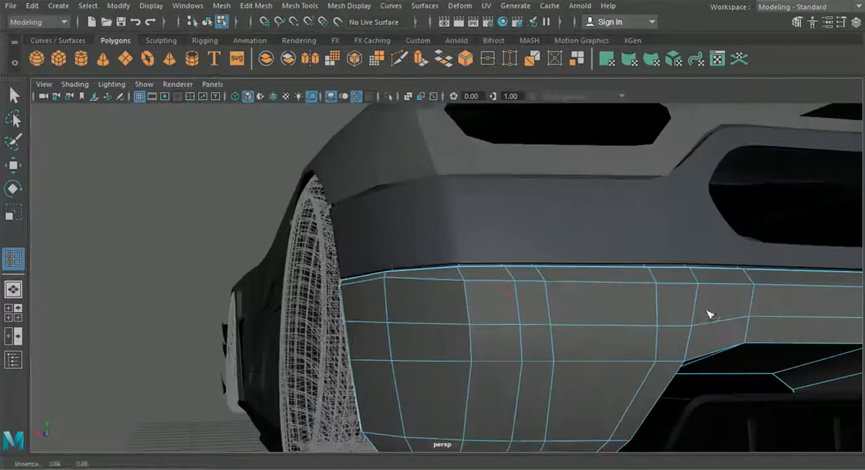
alt+middle_drag(709, 315, 422, 319)
scroll(422, 319, up, 5)
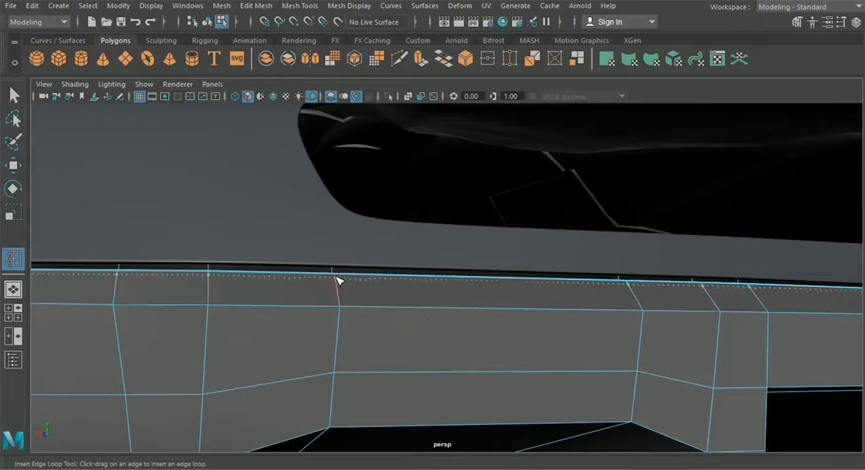
drag(337, 275, 336, 275)
alt+drag(336, 275, 284, 317)
alt+middle_drag(284, 317, 574, 329)
scroll(411, 328, up, 4)
Step: Insert an edge loop along the upright lip tucked behind the panel above the bumper
alt+drag(412, 328, 326, 291)
scroll(326, 291, up, 1)
scroll(329, 295, up, 4)
alt+drag(313, 370, 287, 343)
scroll(283, 359, up, 3)
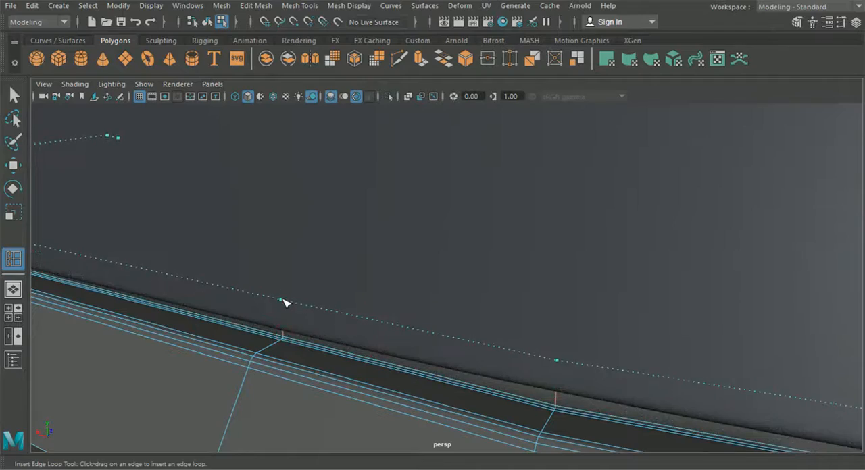
scroll(283, 304, down, 4)
alt+drag(318, 336, 500, 329)
Step: Check the bumper's shape in the orthographic views and in perspective, and return to object selection
click(18, 314)
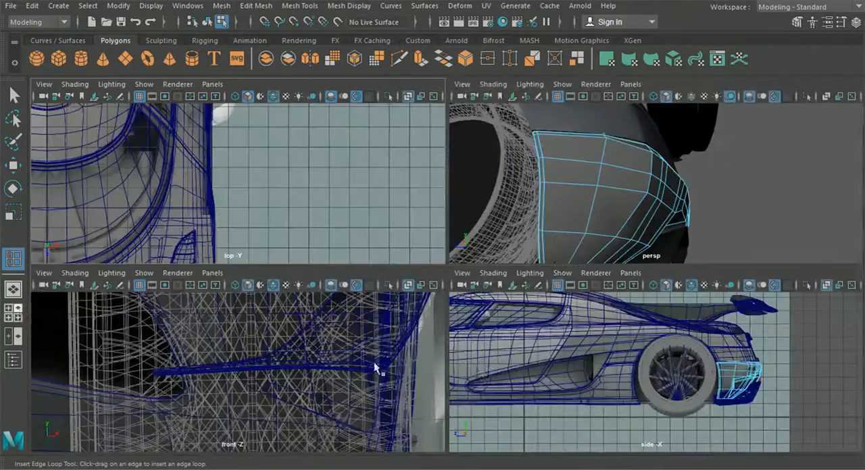
key(space)
alt+middle_drag(648, 372, 350, 320)
scroll(193, 336, up, 5)
alt+middle_drag(192, 336, 642, 365)
scroll(475, 350, up, 4)
alt+middle_drag(477, 350, 418, 407)
click(19, 298)
alt+drag(342, 336, 249, 354)
scroll(353, 359, down, 3)
alt+drag(353, 363, 342, 357)
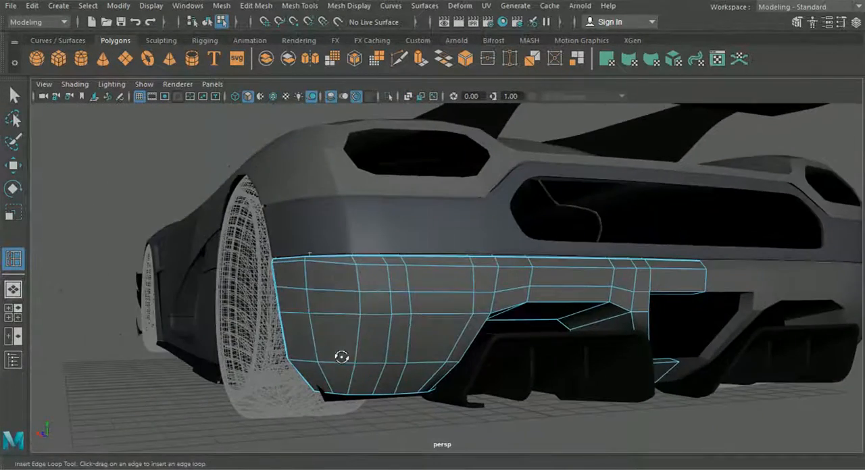
click(206, 22)
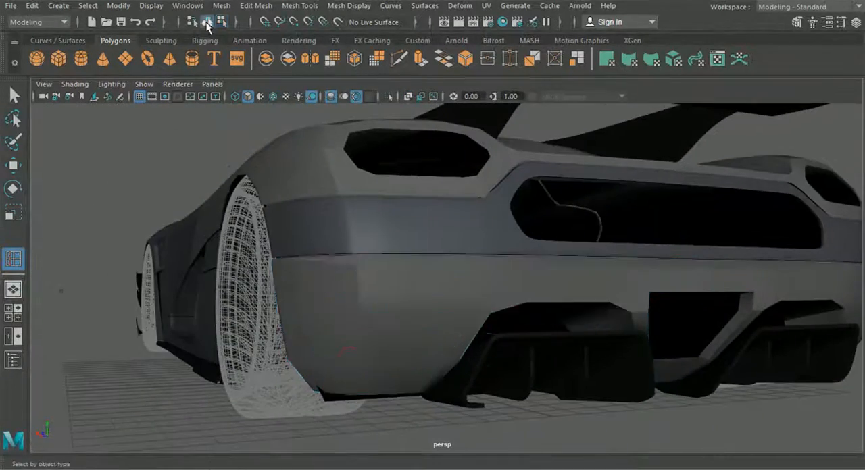
Step: Examine the lower rear bumper's smoothed and unsmoothed shape from behind and beside the wheel arch
click(432, 308)
click(178, 359)
alt+drag(308, 381, 318, 350)
click(419, 316)
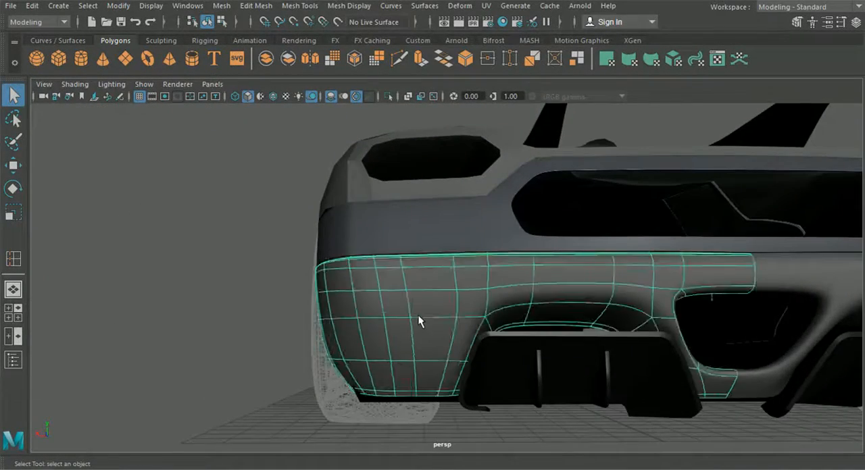
alt+middle_drag(420, 314, 432, 309)
alt+drag(433, 309, 349, 290)
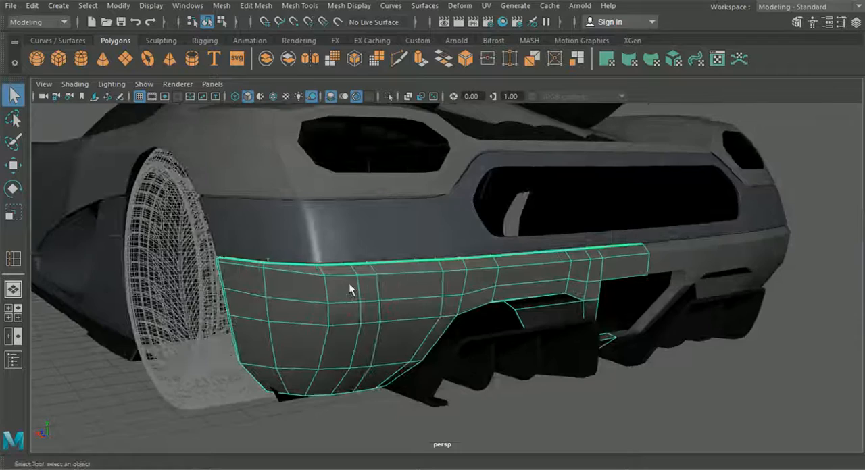
Step: Insert a supporting edge loop just above the fold line that runs beneath the bumper's upper edge
click(256, 6)
mouse_move(299, 6)
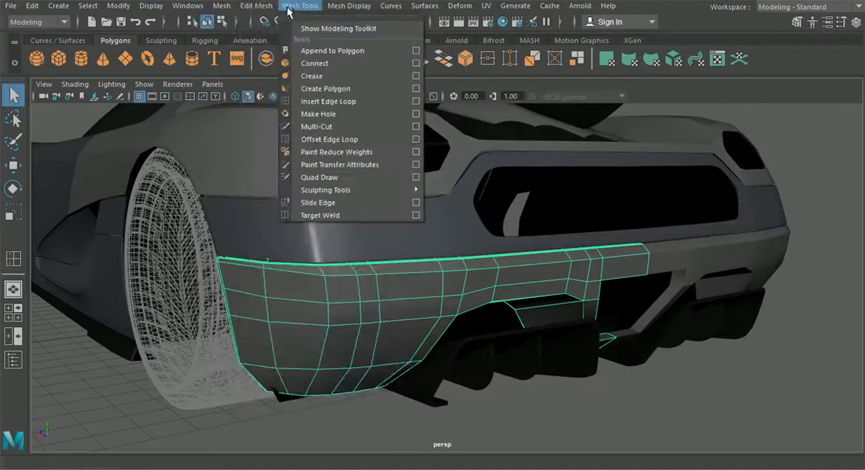
click(329, 101)
scroll(328, 145, up, 8)
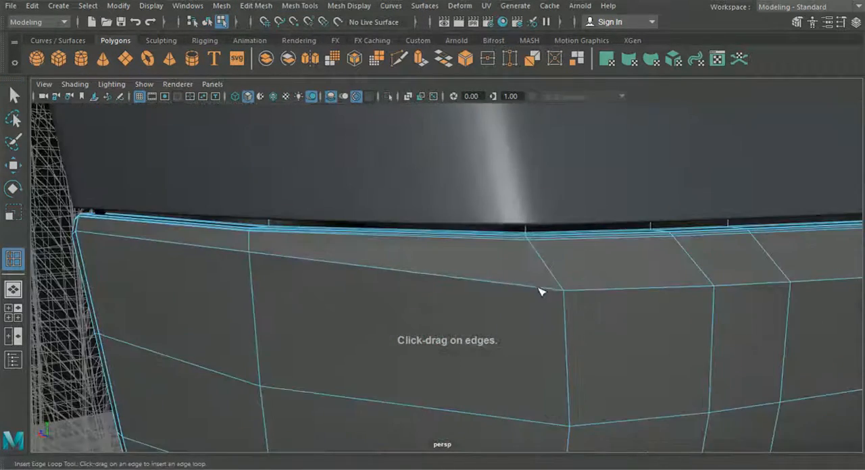
alt+middle_drag(540, 292, 487, 269)
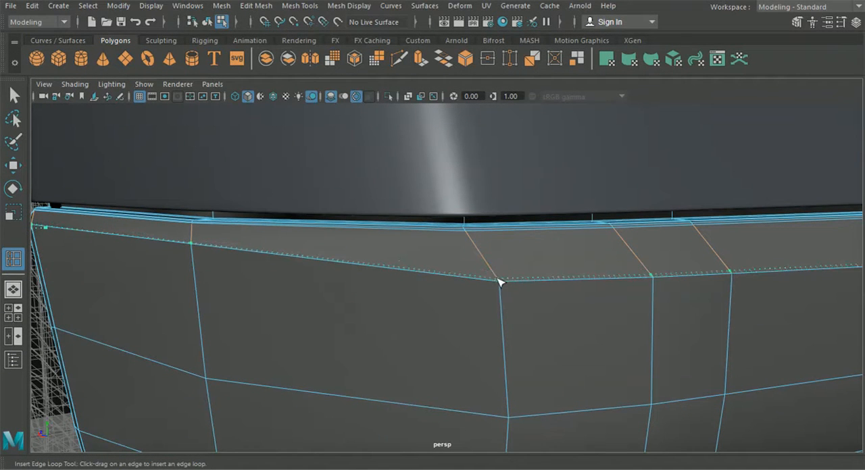
drag(497, 280, 498, 281)
scroll(505, 301, down, 4)
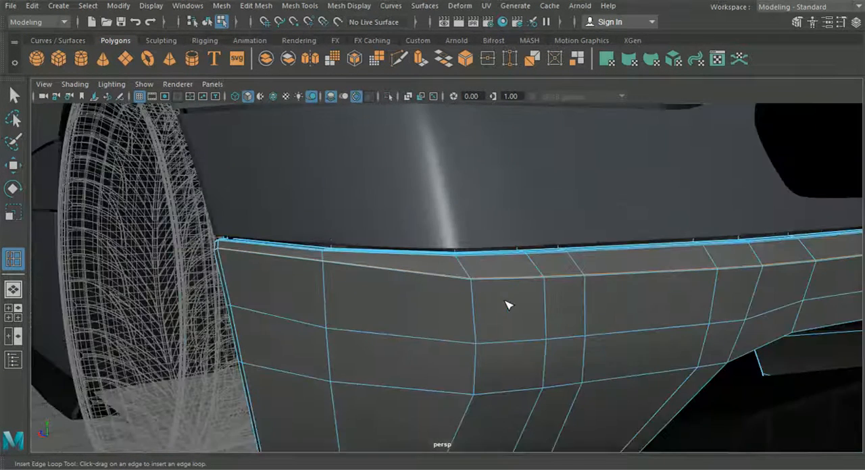
Step: Return to object selection, show the bumper smoothed and inspect the fold along its upper edge from farther away
click(207, 22)
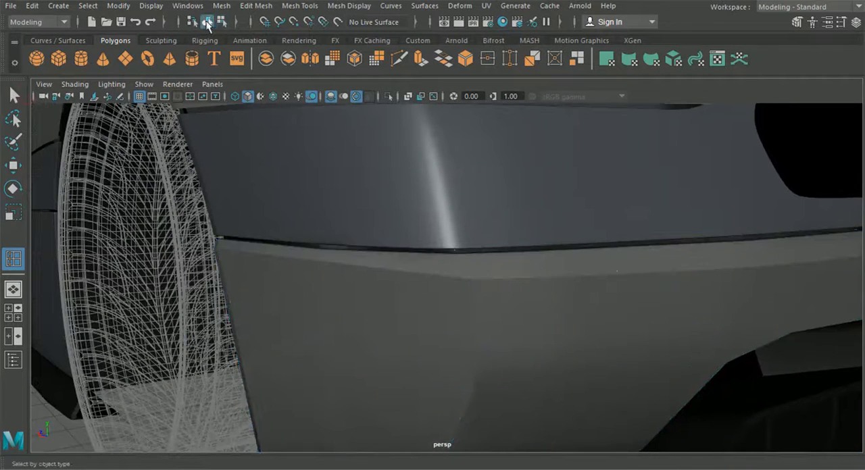
click(393, 322)
key(3)
scroll(394, 322, down, 4)
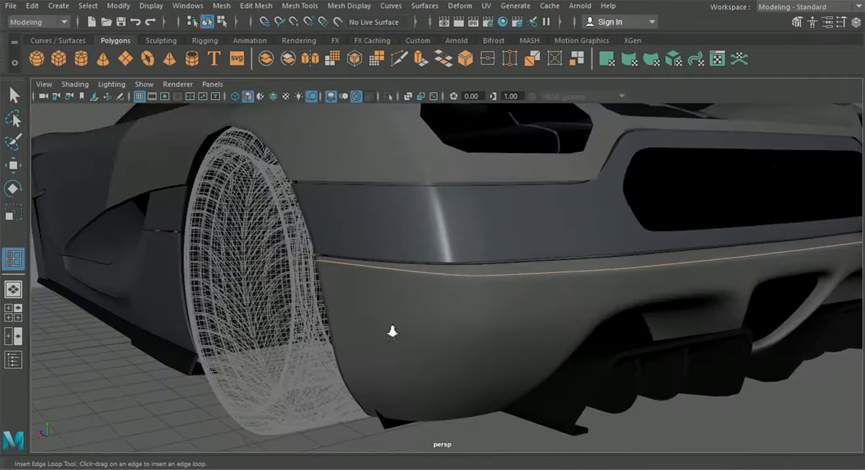
alt+drag(471, 438, 512, 384)
alt+middle_drag(424, 360, 518, 344)
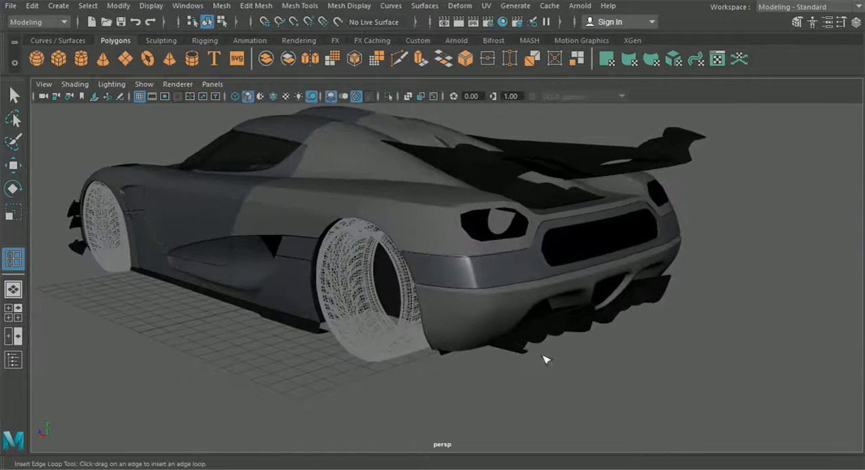
Step: Undo the last change to the bumper and show it smoothed again with the Select tool active
scroll(530, 352, up, 5)
click(524, 346)
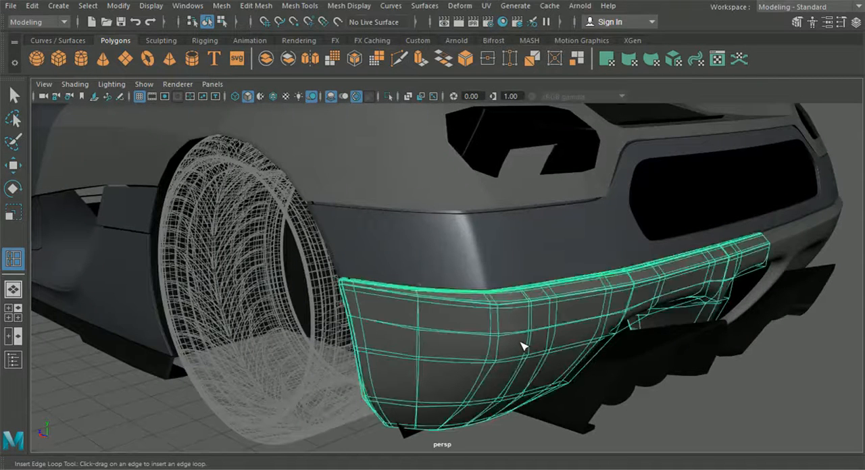
key(ctrl+z)
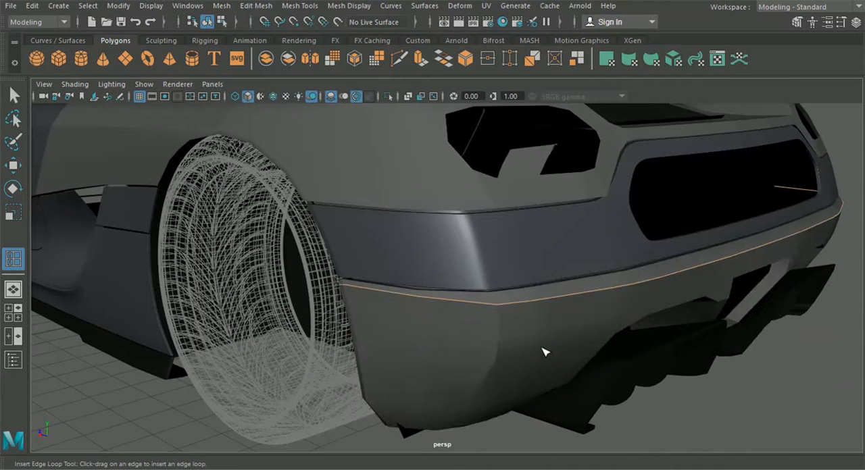
key(q)
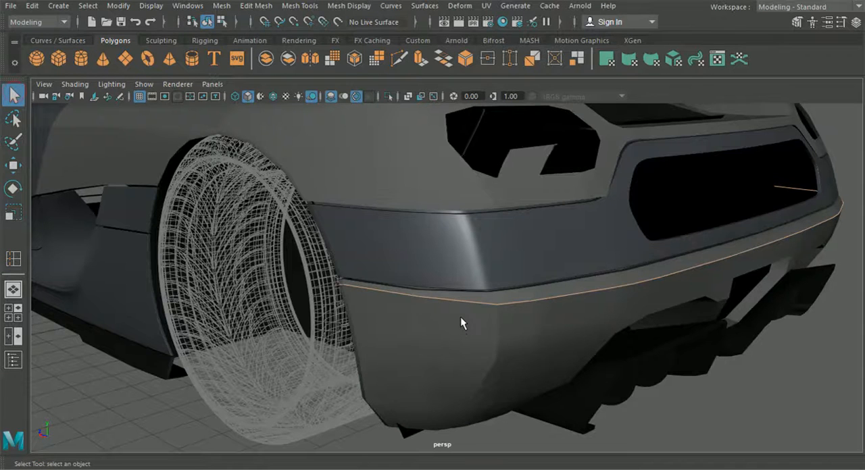
click(461, 321)
key(3)
click(680, 412)
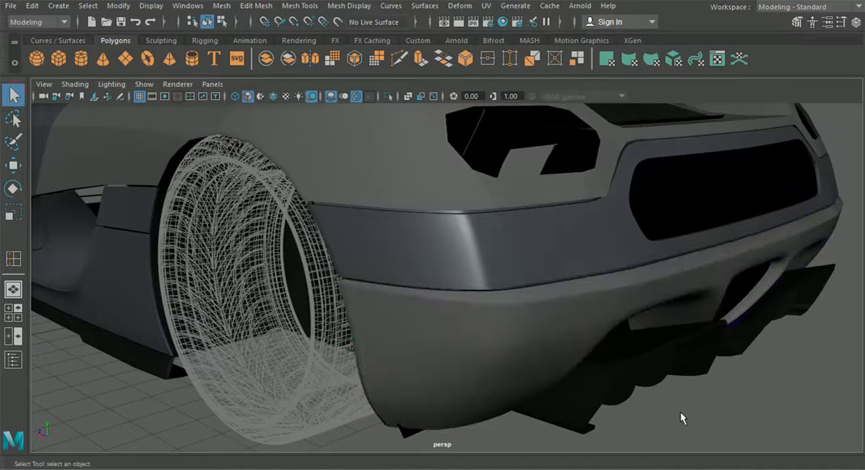
Step: Show the bumper unsmoothed and insert a supporting edge loop just inside the rim of the exhaust opening
alt+drag(648, 387, 482, 314)
click(483, 315)
key(1)
scroll(440, 309, up, 3)
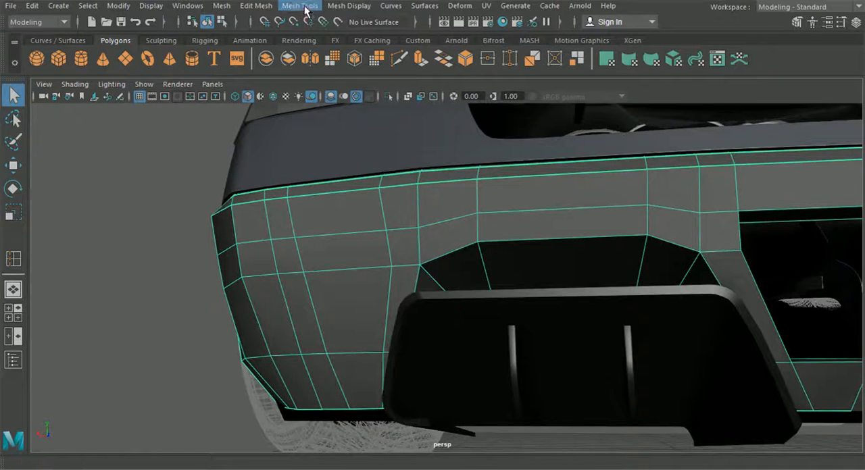
click(340, 8)
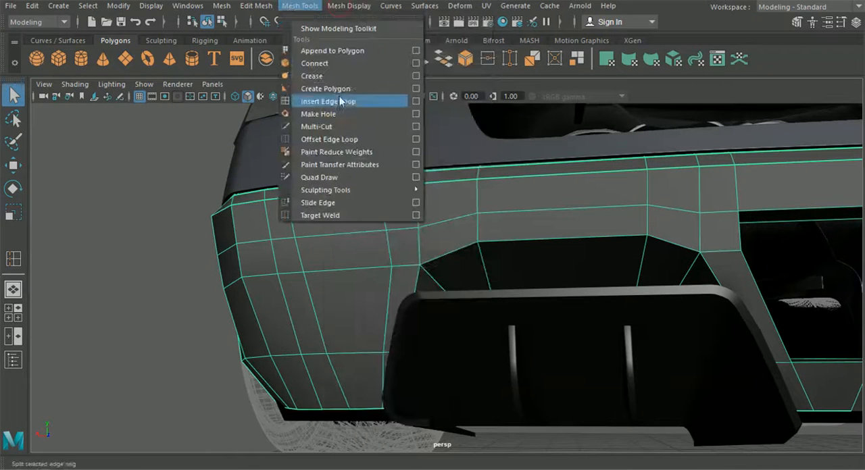
click(346, 101)
scroll(398, 206, up, 5)
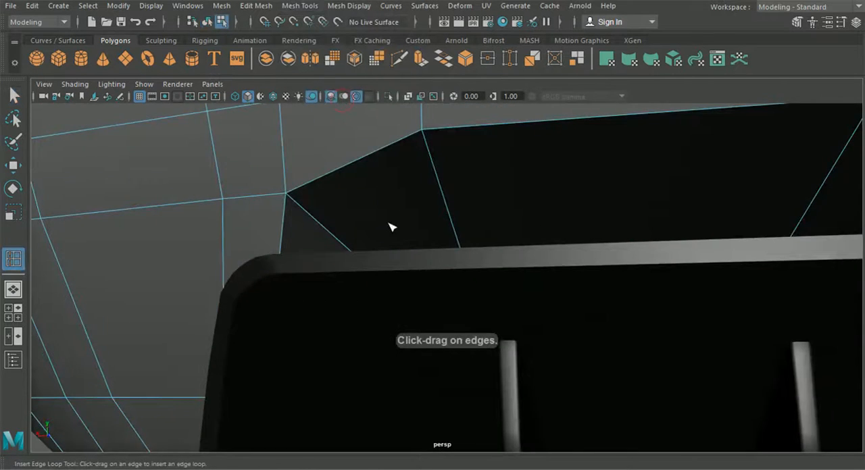
alt+middle_drag(392, 233, 452, 300)
scroll(452, 300, up, 3)
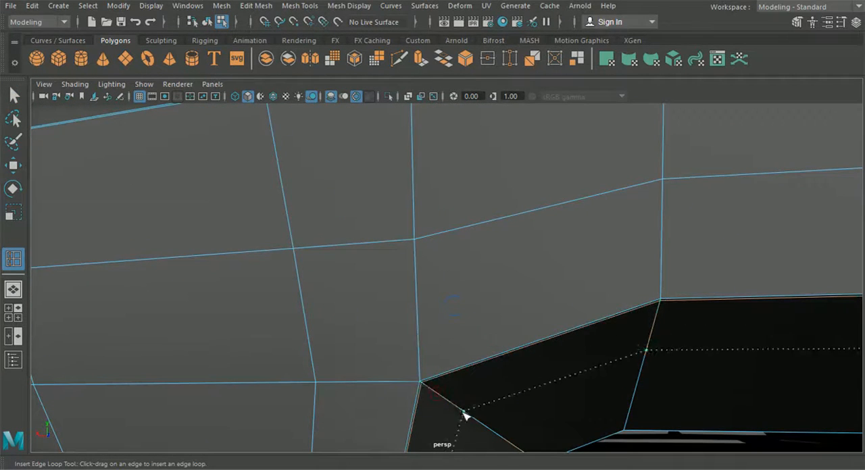
Step: Insert a second edge loop partway into the depth of the exhaust opening's inner wall
drag(464, 415, 466, 417)
scroll(497, 417, down, 8)
alt+middle_drag(594, 403, 546, 392)
scroll(547, 390, up, 2)
alt+middle_drag(581, 366, 437, 335)
scroll(435, 332, down, 3)
mouse_move(435, 331)
alt+mouse_down()
mouse_move(448, 335)
mouse_move(438, 329)
alt+mouse_up()
Step: Return to object selection, show the bumper smoothed and examine the rounding around the exhaust opening
click(206, 22)
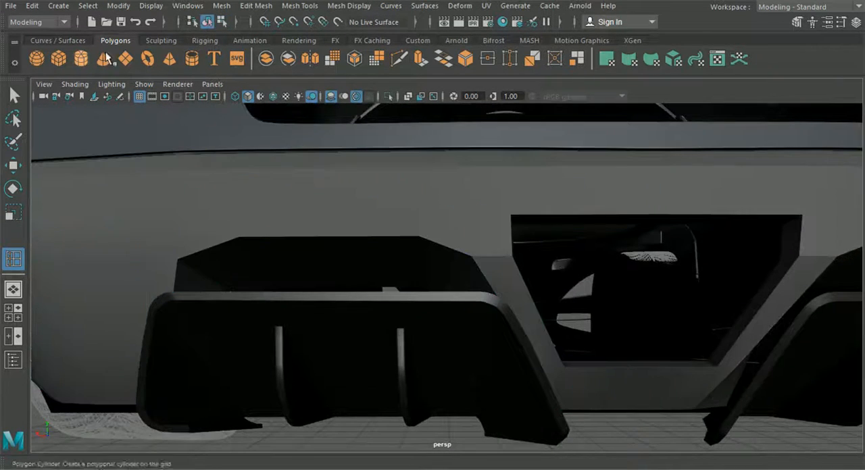
click(14, 95)
click(207, 241)
key(3)
scroll(228, 273, down, 4)
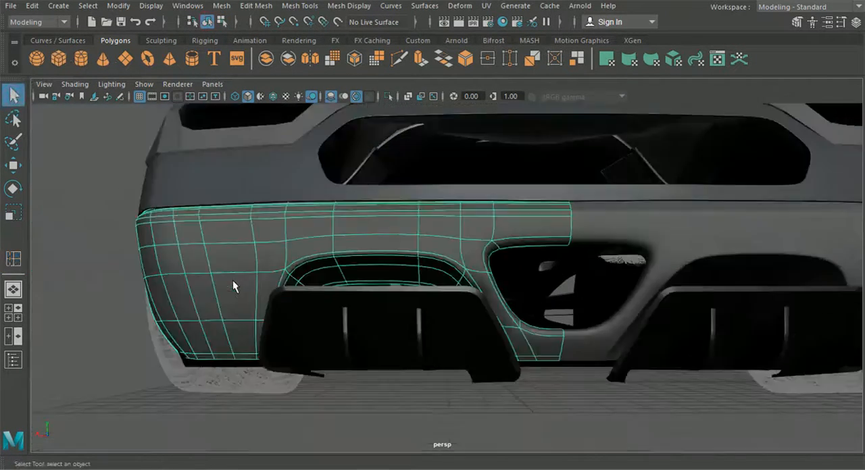
click(286, 405)
alt+drag(297, 410, 334, 382)
scroll(334, 383, up, 3)
scroll(292, 329, up, 3)
Step: Try to insert an extra edge loop between the exhaust opening's rim and the loop just inside it
click(291, 330)
key(1)
scroll(286, 328, up, 6)
alt+middle_drag(286, 329, 534, 234)
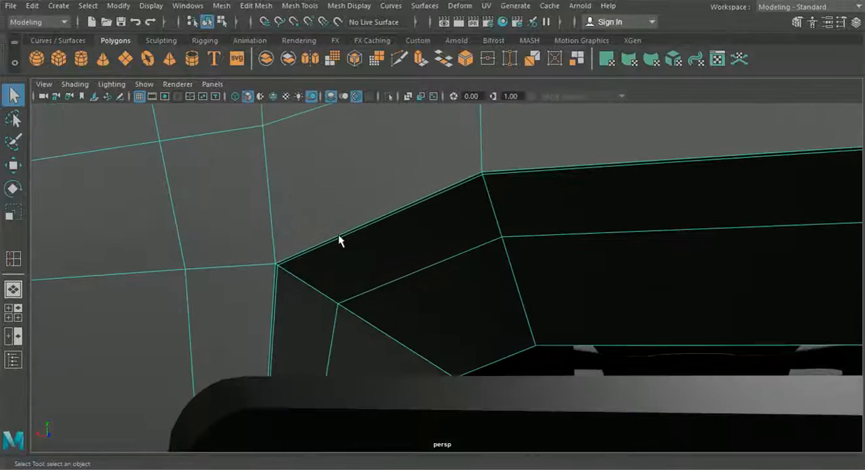
click(256, 5)
click(300, 6)
click(315, 100)
scroll(293, 291, up, 5)
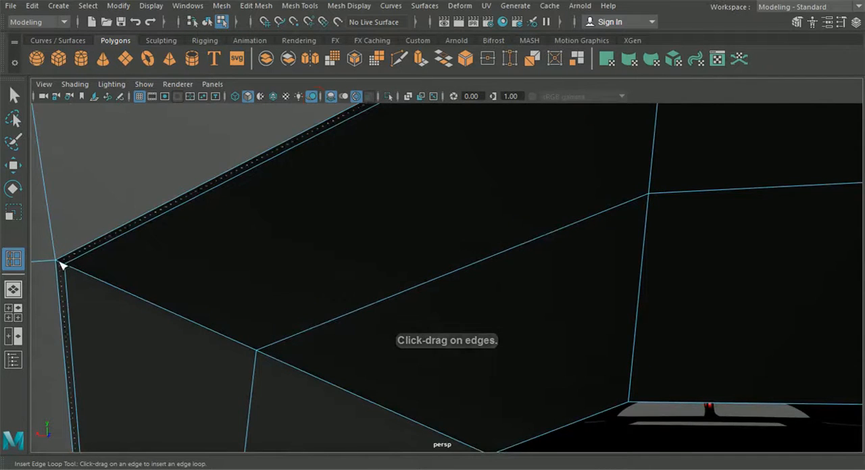
scroll(61, 264, down, 6)
key(q)
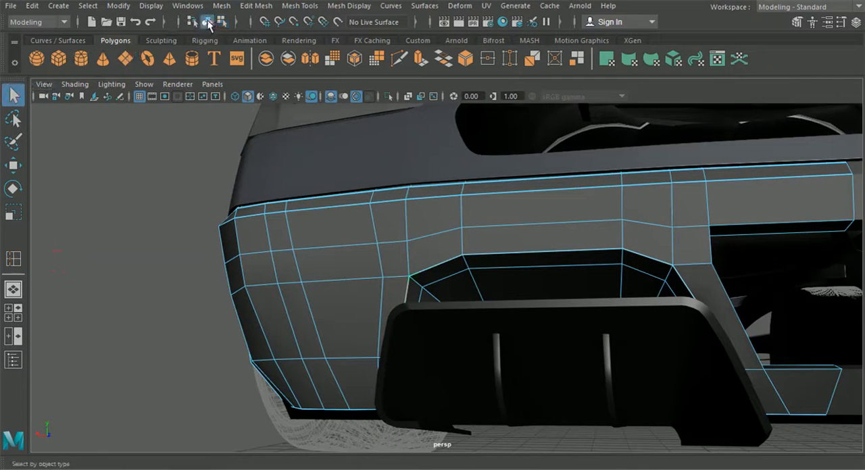
Step: Preview the bumper smoothed around the exhaust opening and undo the extra edge loop at its rim
click(331, 233)
key(3)
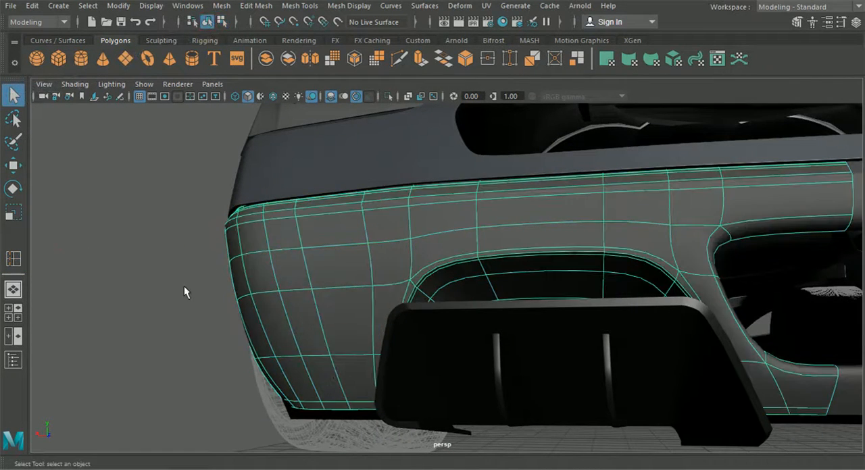
click(183, 285)
scroll(282, 311, up, 2)
alt+drag(282, 311, 405, 311)
scroll(378, 320, down, 2)
click(381, 295)
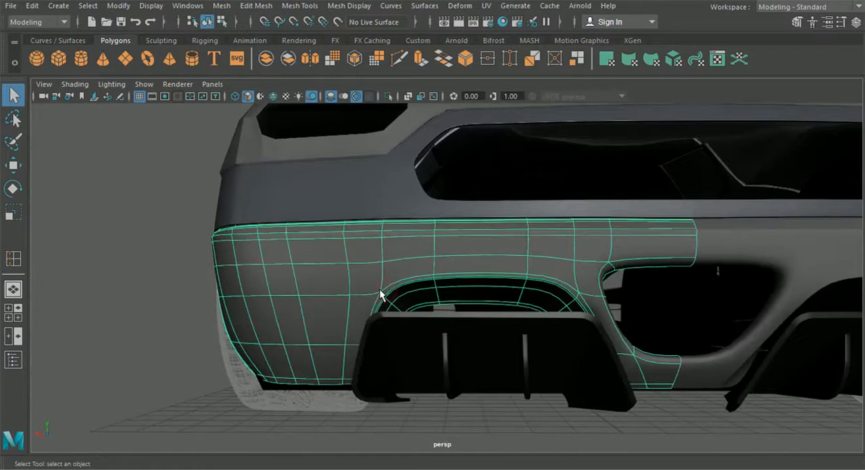
scroll(380, 294, up, 6)
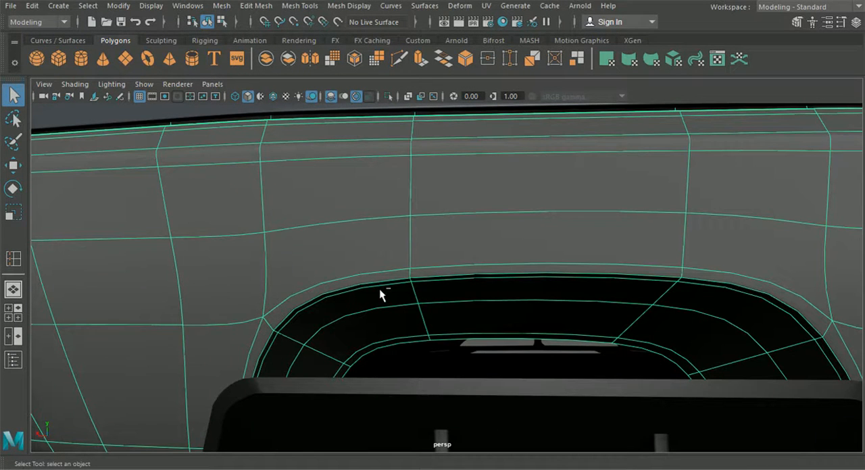
key(ctrl+z)
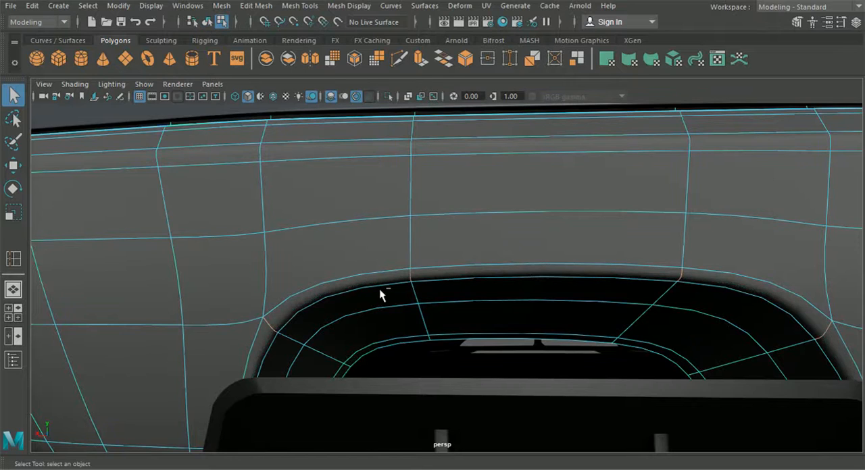
Step: Try to insert an edge loop on the exhaust opening's inner wall, directly beside the existing rim loop
scroll(380, 294, up, 6)
alt+middle_drag(434, 271, 479, 268)
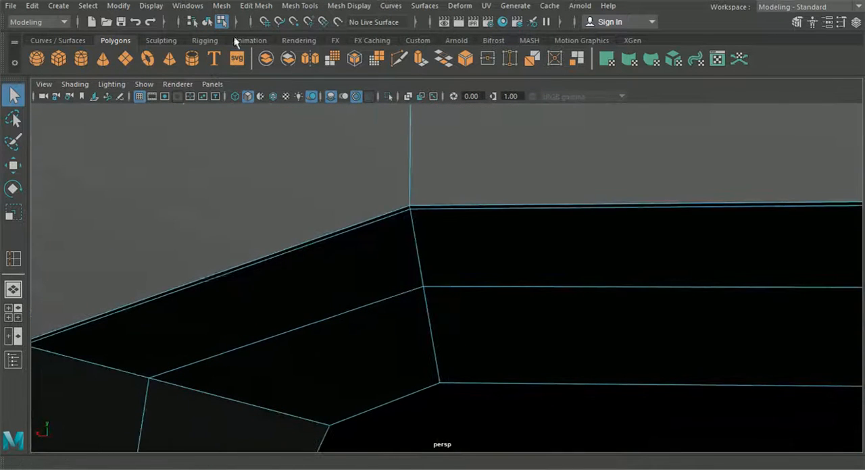
click(235, 6)
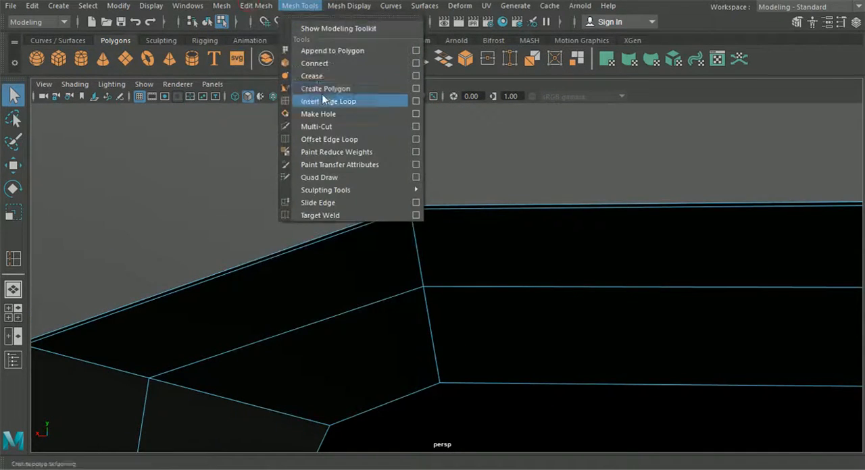
click(321, 101)
alt+drag(337, 128, 365, 206)
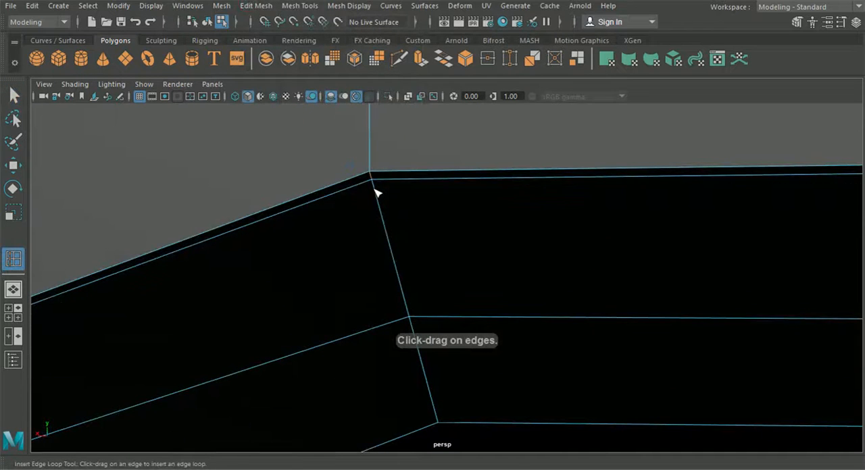
click(373, 184)
scroll(371, 185, down, 5)
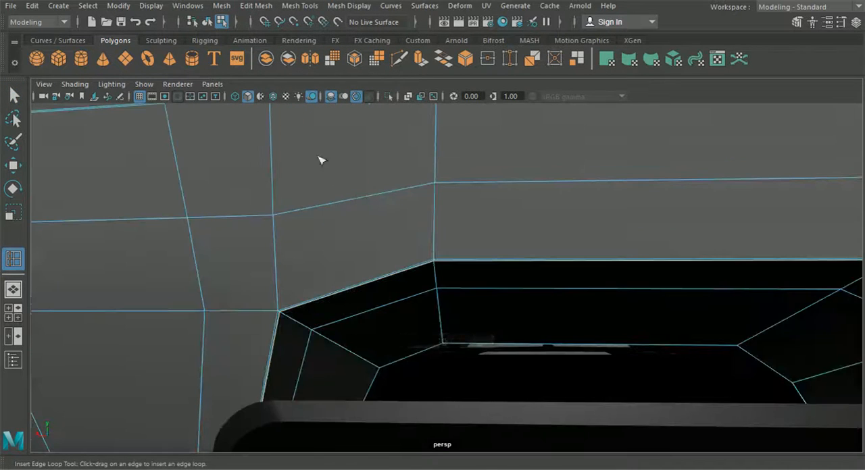
Step: Show the bumper smoothed with its cage overlaid and check the exhaust opening's edge from below in object selection
key(2)
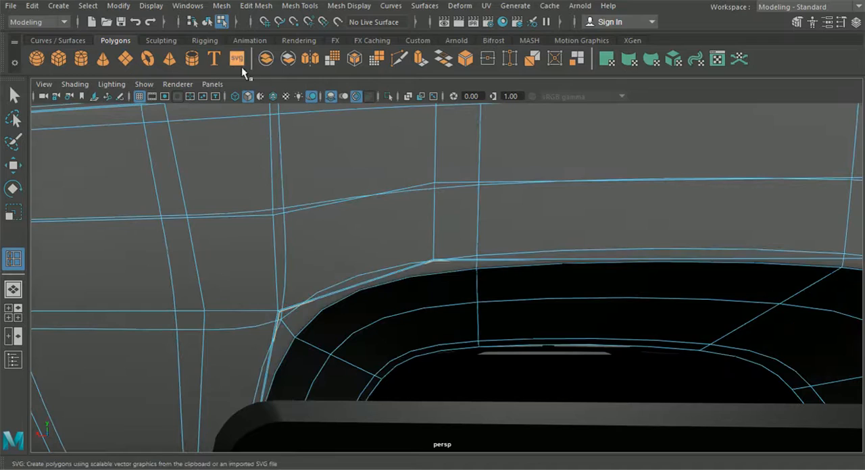
click(207, 24)
scroll(267, 215, down, 4)
alt+drag(268, 218, 329, 231)
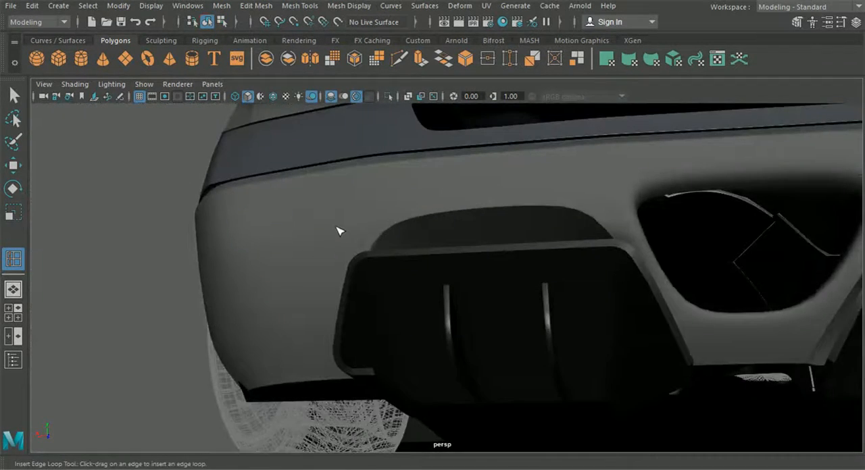
Step: Undo the last edge loop inserted beside the exhaust opening's rim and return to the Select tool
click(337, 228)
scroll(337, 228, up, 5)
alt+middle_drag(337, 226, 352, 277)
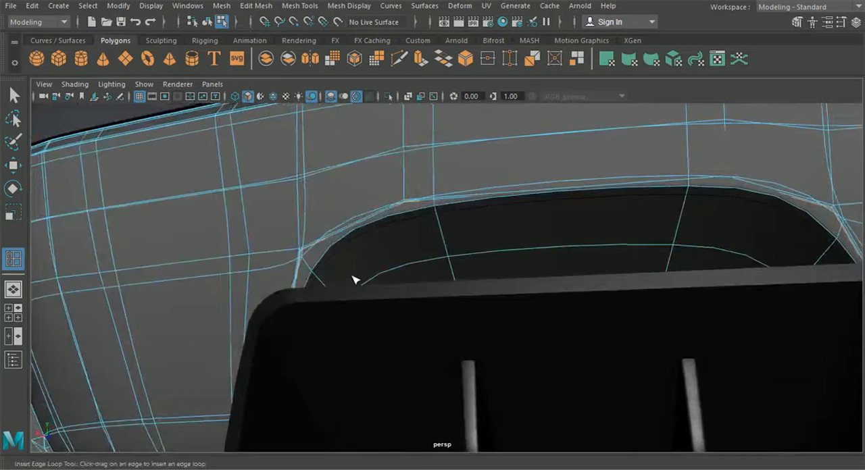
alt+middle_drag(345, 223, 350, 259)
scroll(348, 258, up, 3)
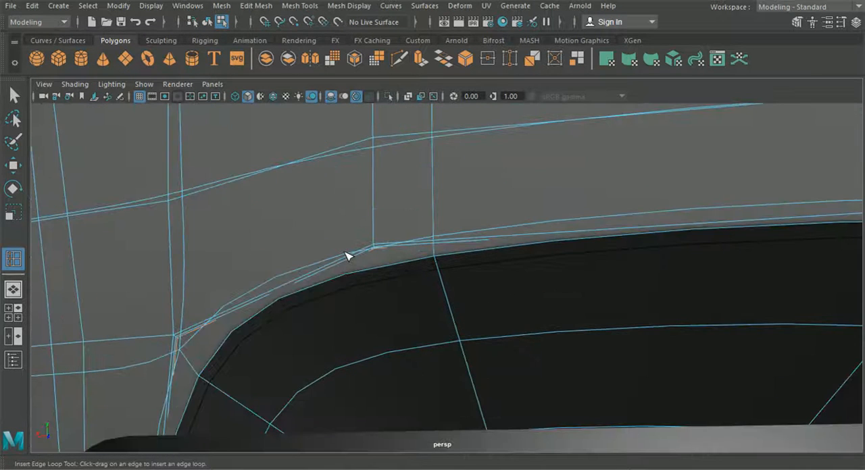
key(ctrl+z)
key(q)
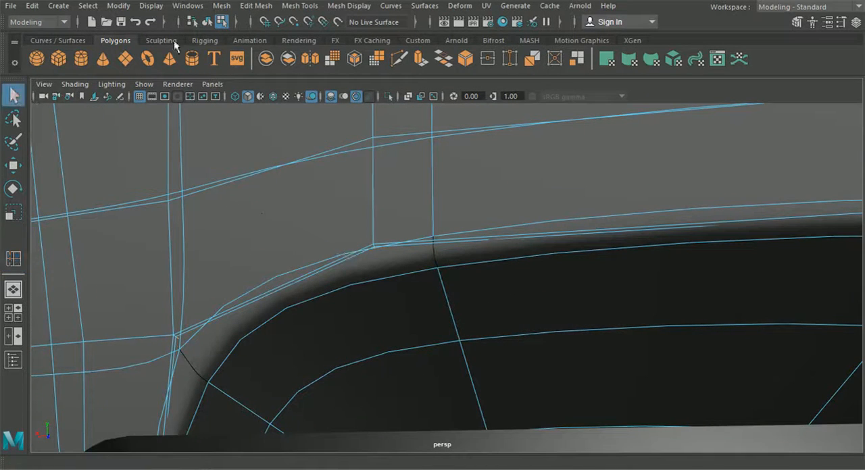
Step: Insert an edge loop on the exhaust opening's inner wall, close beside the rim of the unsmoothed lower rear bumper
click(207, 21)
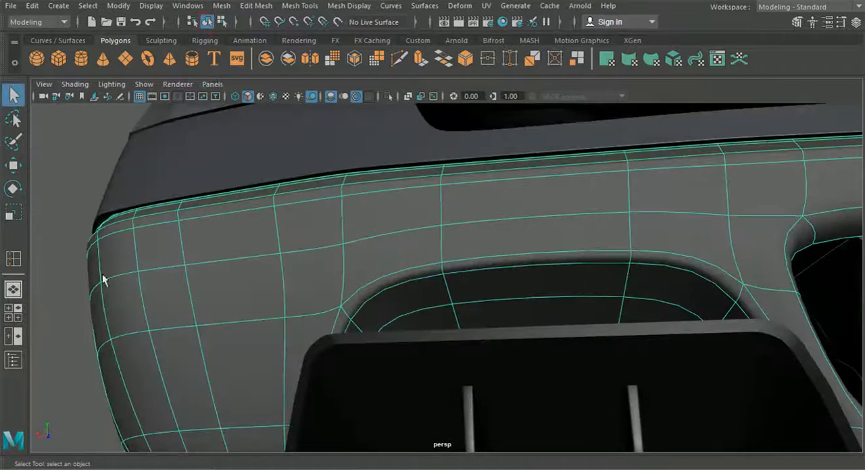
key(1)
click(68, 307)
scroll(285, 285, up, 2)
click(389, 277)
scroll(390, 279, up, 5)
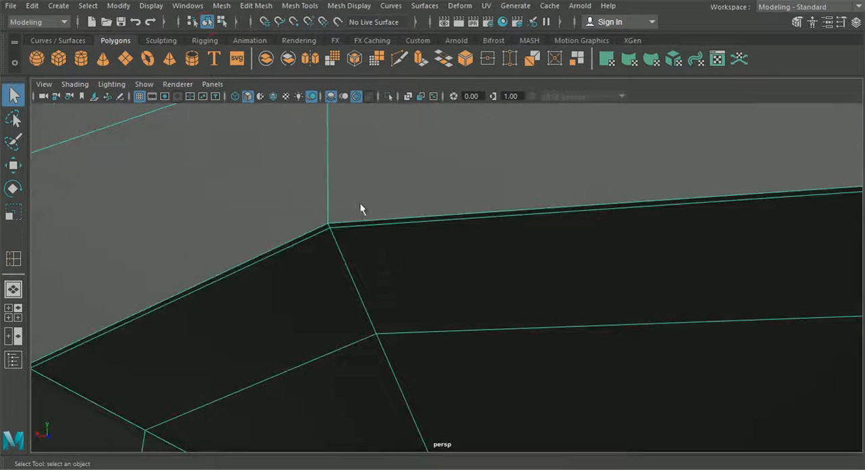
click(256, 5)
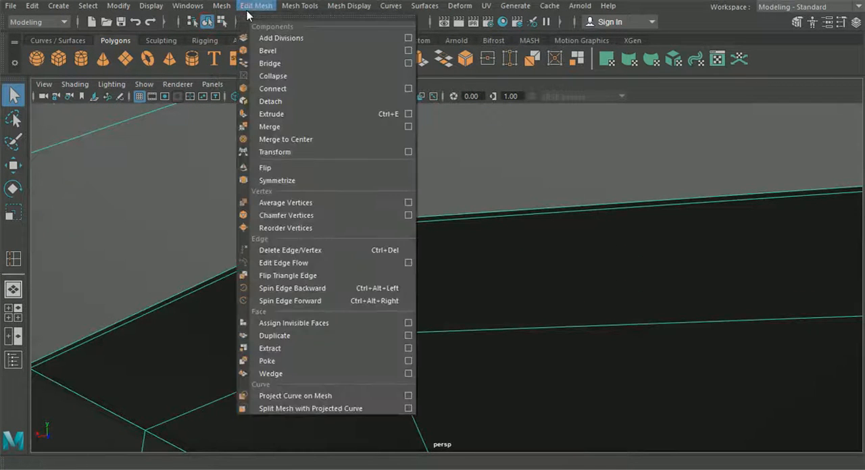
click(10, 262)
scroll(355, 295, down, 5)
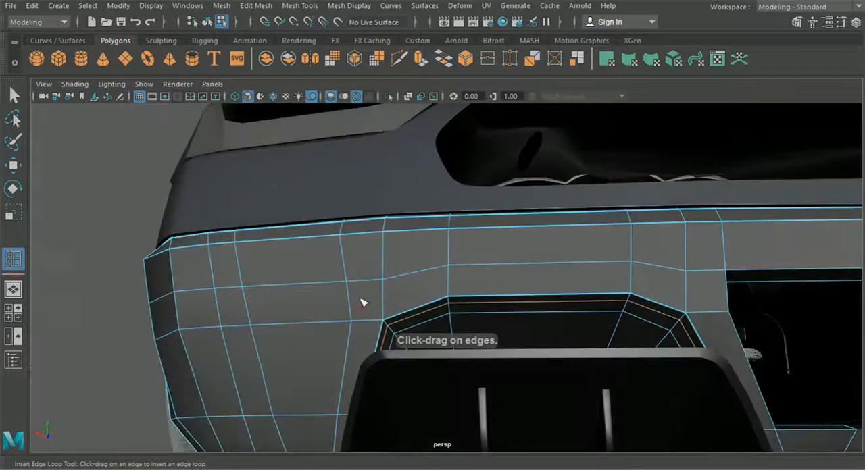
Step: Preview the lower rear bumper smoothed and check the edges of its exhaust opening and upper fold from behind
click(208, 22)
click(14, 95)
click(251, 291)
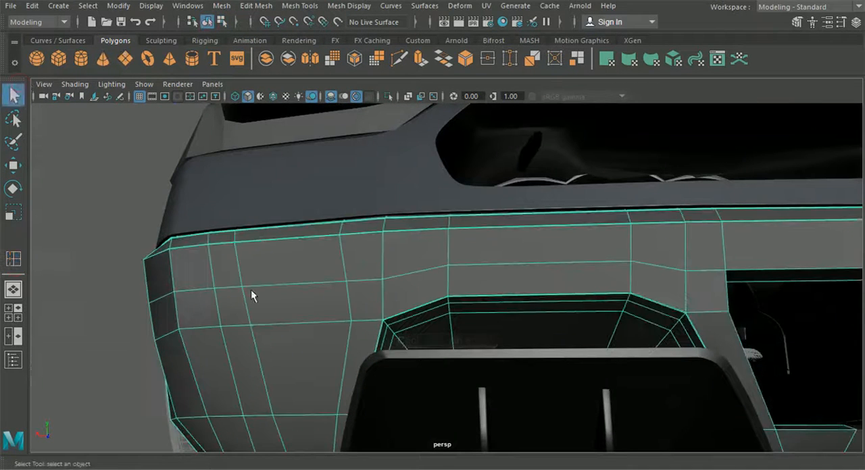
scroll(185, 291, down, 3)
click(134, 297)
alt+drag(134, 297, 404, 348)
mouse_move(512, 345)
alt+mouse_down()
mouse_move(604, 329)
mouse_move(469, 350)
mouse_move(448, 343)
mouse_move(504, 339)
alt+mouse_up()
alt+middle_drag(504, 338, 466, 318)
scroll(485, 330, up, 4)
click(428, 306)
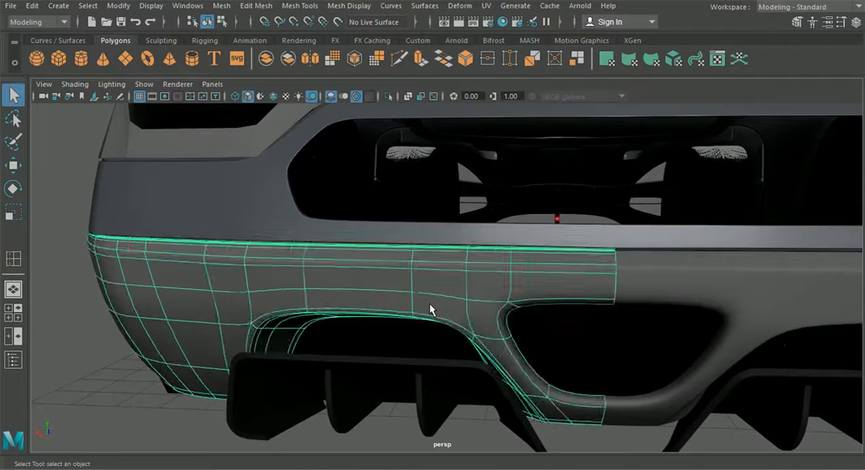
Step: Bevel the front edge loop running around the bumper's central trapezoidal opening
scroll(454, 322, up, 6)
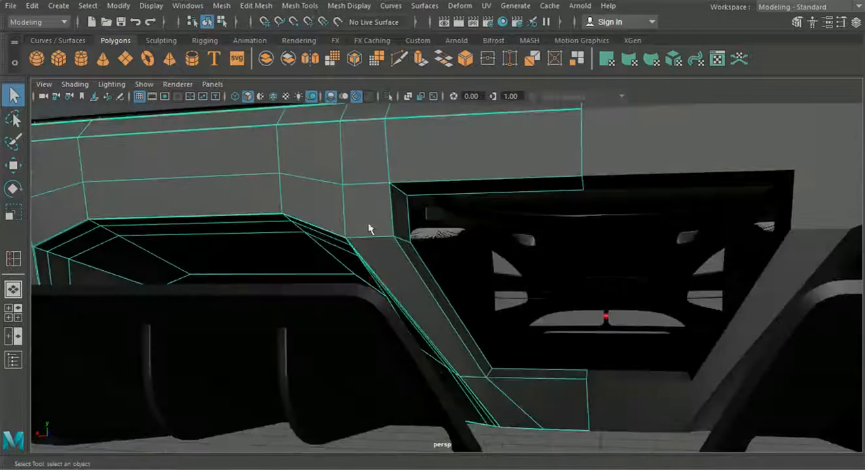
right_drag(368, 224, 379, 62)
alt+middle_drag(404, 128, 407, 146)
scroll(402, 143, up, 3)
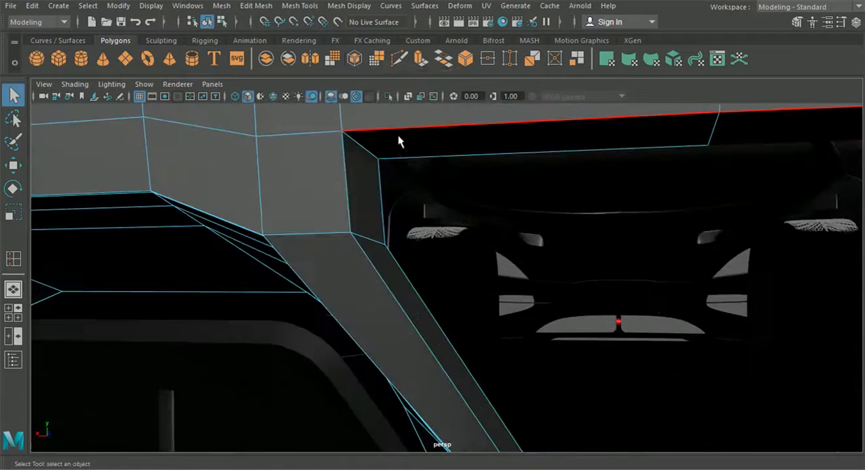
click(394, 130)
shift+double_click(349, 148)
scroll(348, 149, down, 4)
mouse_move(431, 251)
alt+middle_down()
mouse_move(451, 272)
mouse_move(435, 252)
alt+middle_up()
shift+click(474, 338)
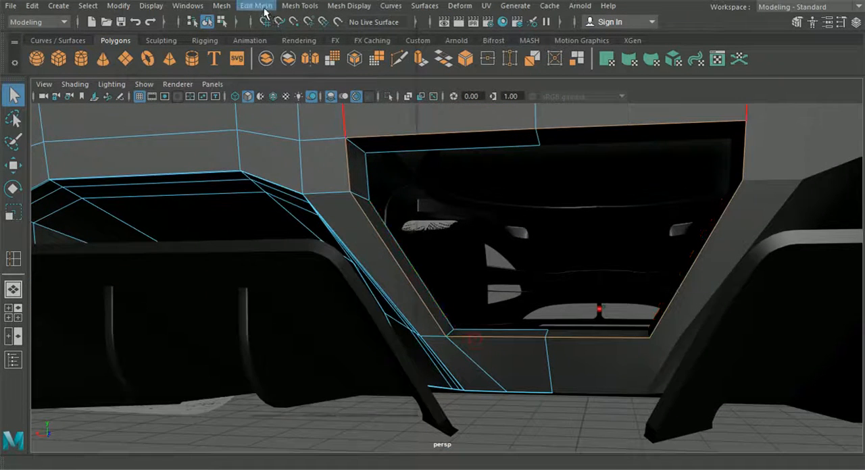
click(264, 9)
mouse_move(299, 5)
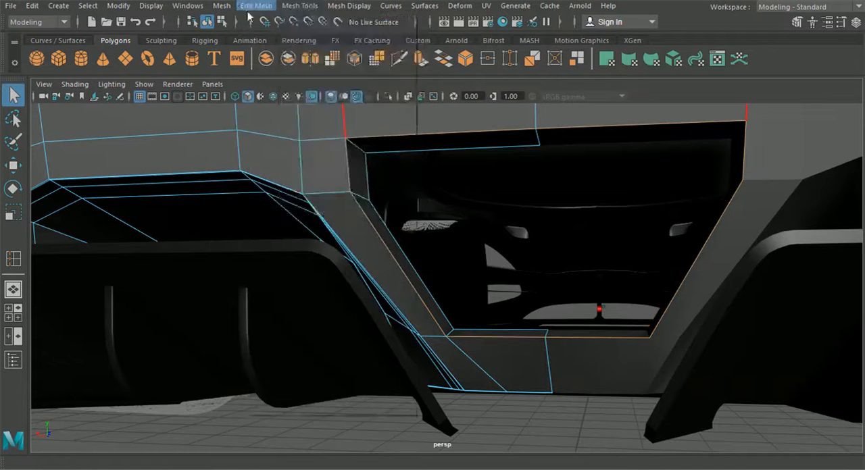
click(256, 5)
click(267, 52)
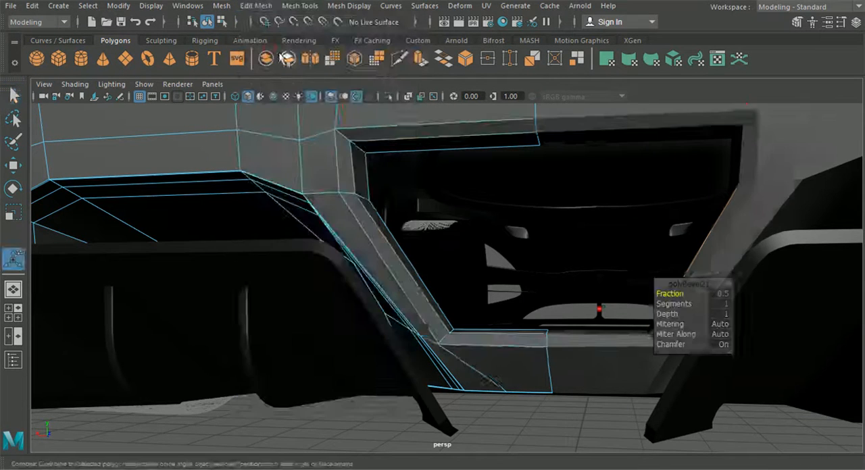
Step: Set the central opening's bevel to a fraction of 0.2 with 2 segments
drag(690, 297, 684, 294)
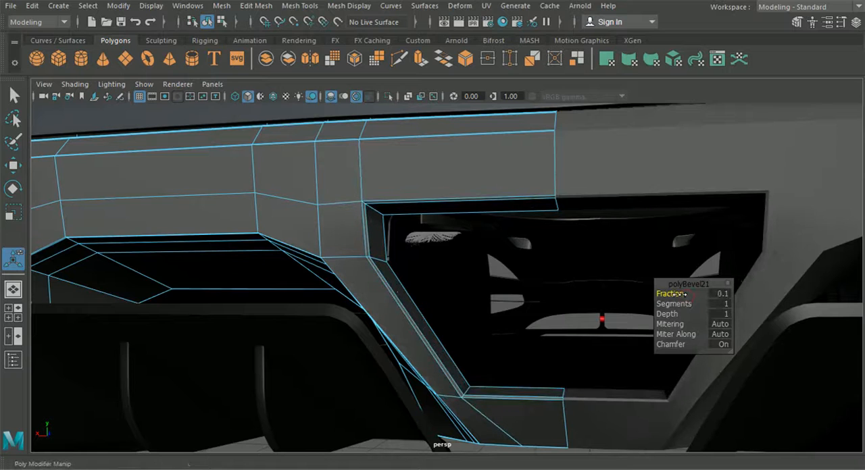
click(720, 292)
text(0.2)
key(Return)
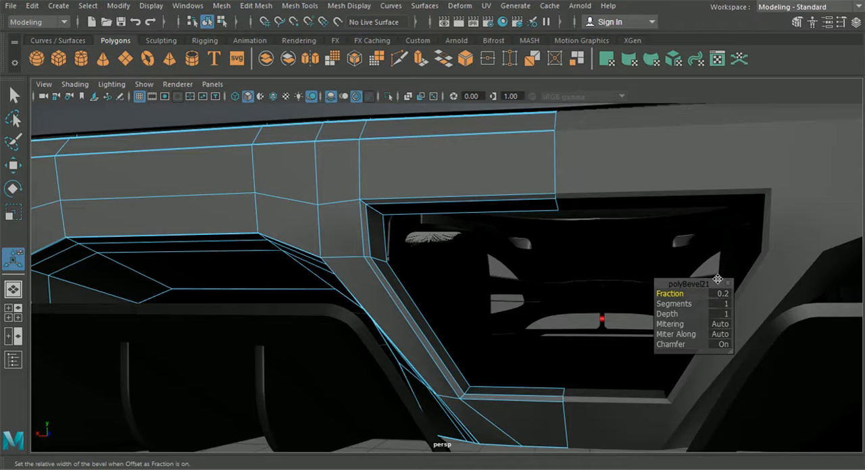
click(727, 304)
key(Return)
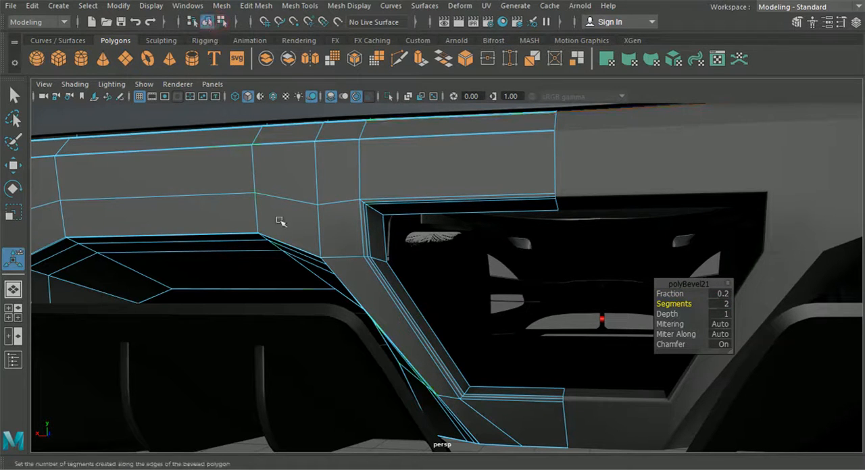
Step: Preview the bumper smoothed and check the beveled central opening from several angles
scroll(292, 236, down, 4)
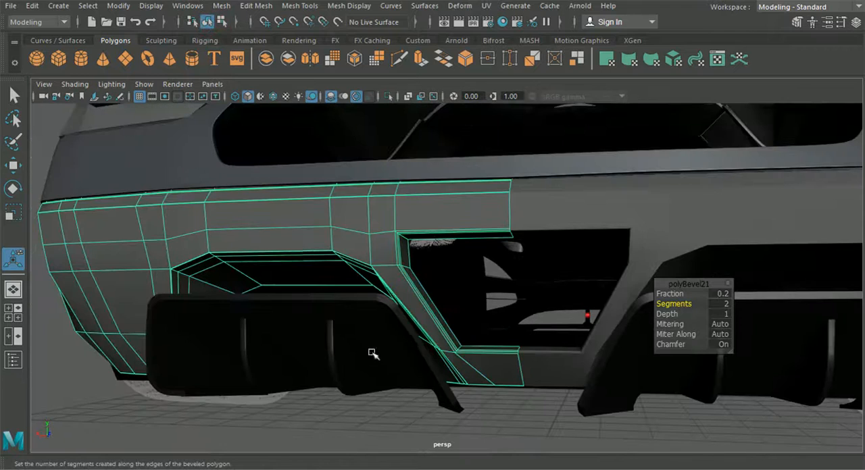
click(383, 406)
click(350, 231)
key(3)
click(376, 390)
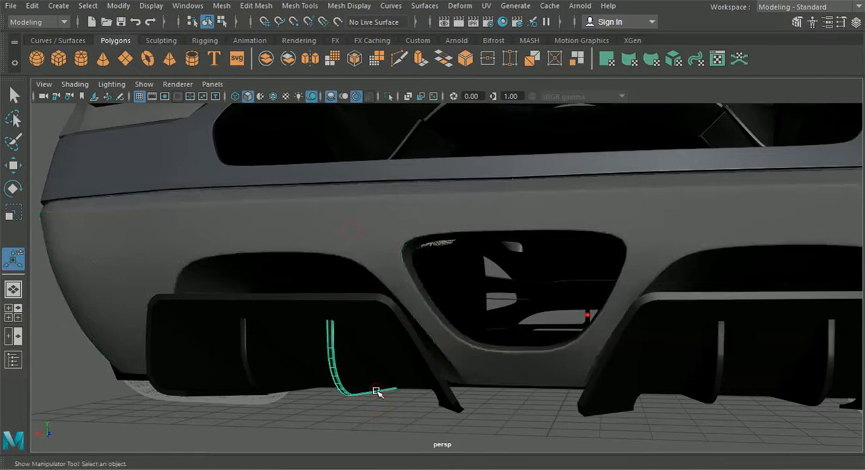
alt+drag(392, 365, 403, 342)
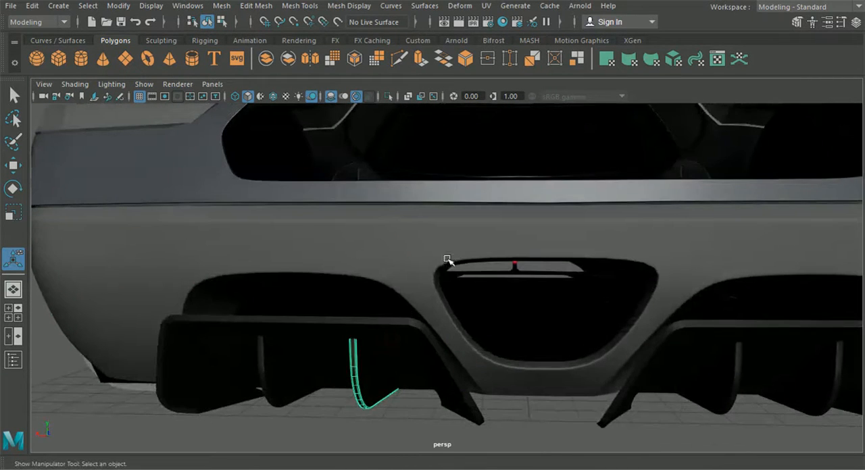
alt+drag(446, 254, 453, 300)
Step: Insert an edge loop across the bumper strip beneath the central opening, near its lower corner, and preview the smoothed result
click(427, 282)
key(1)
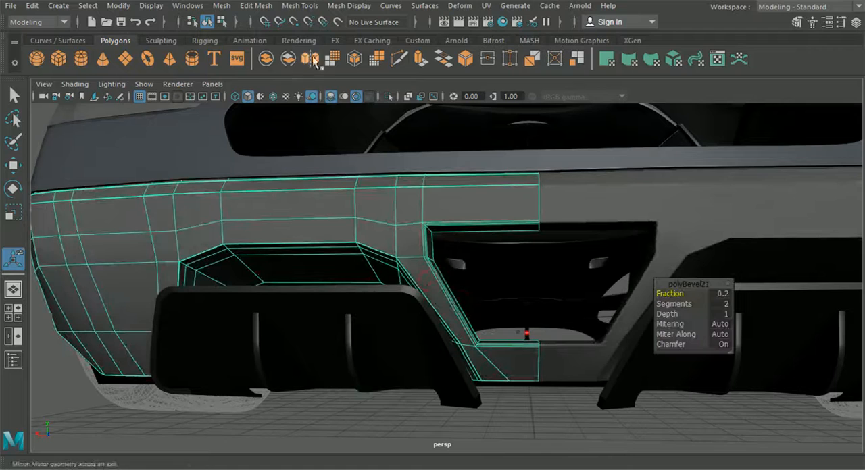
click(255, 5)
mouse_move(299, 5)
click(340, 102)
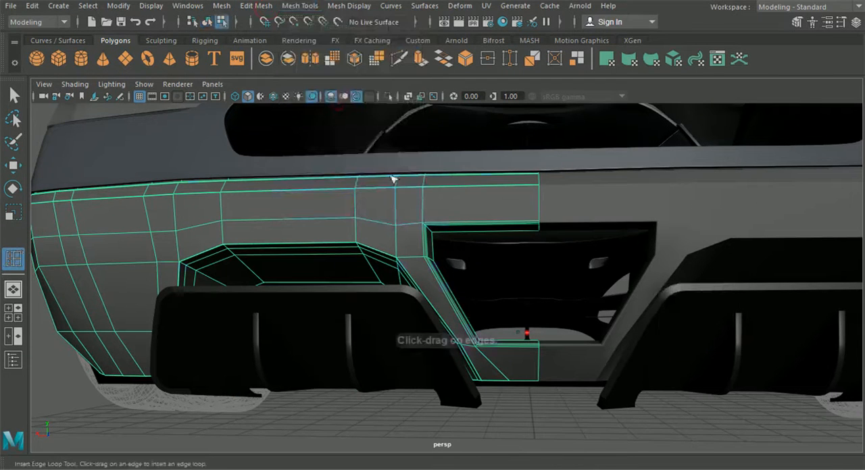
drag(500, 347, 492, 350)
click(196, 24)
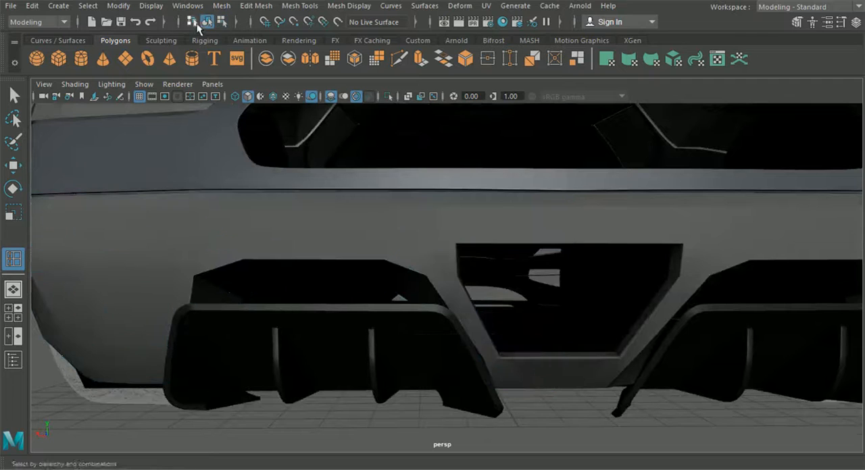
click(14, 96)
click(401, 216)
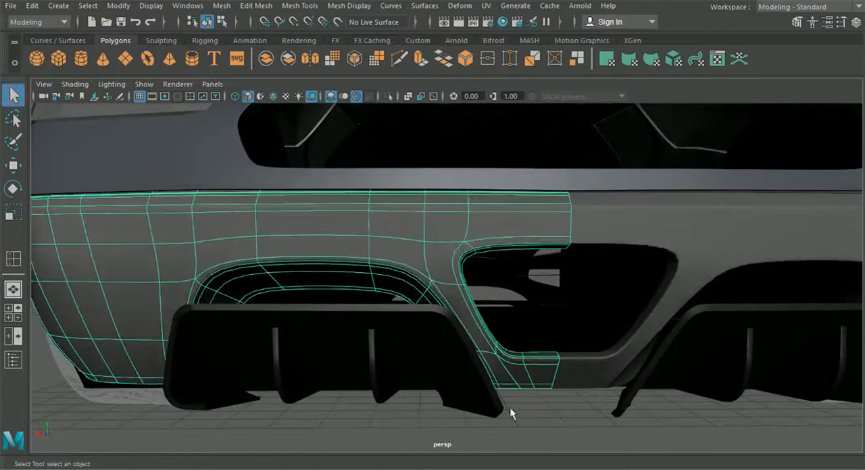
Step: Insert a vertical edge loop through the unsmoothed bumper strip above the central opening, near the opening's upper corner
click(536, 424)
click(416, 236)
key(1)
click(269, 7)
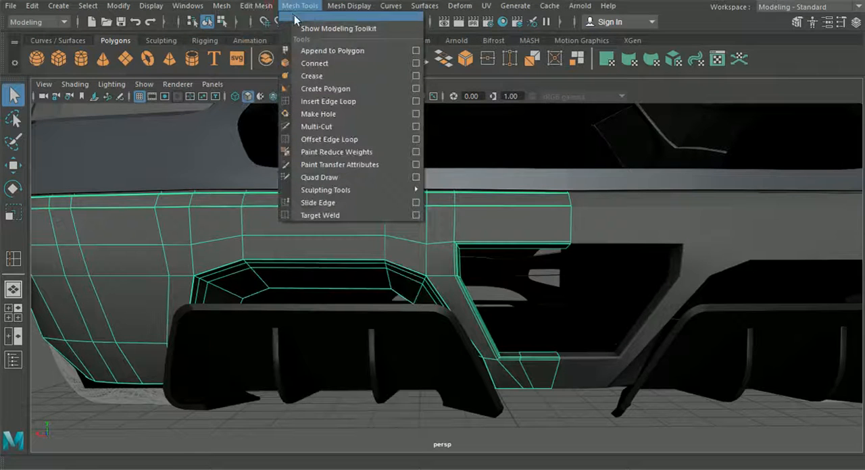
click(338, 100)
drag(477, 246, 488, 286)
click(210, 25)
alt+drag(247, 201, 251, 181)
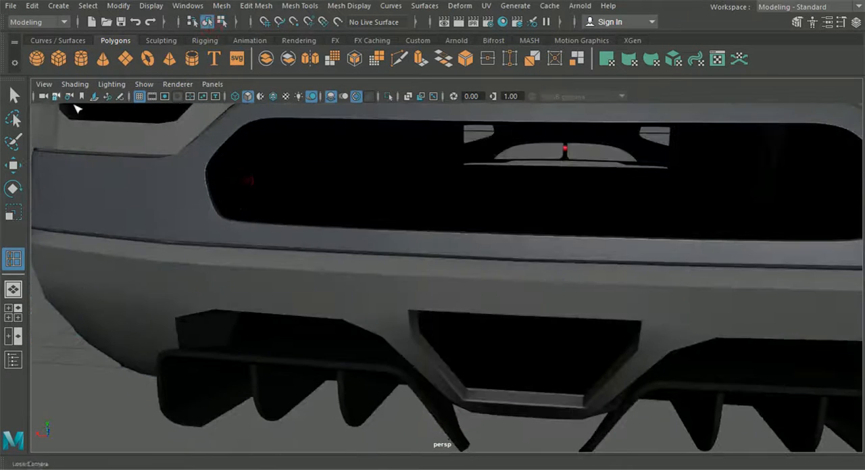
Step: Preview the lower rear bumper smoothed and check its outer corner from the side
click(18, 99)
click(124, 291)
alt+drag(124, 291, 360, 336)
click(361, 335)
key(f)
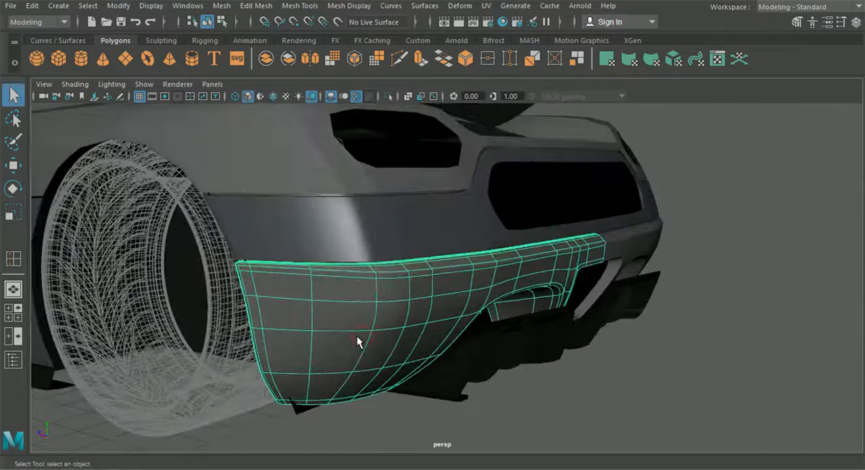
Step: Return to the unsmoothed lower bumper and overlay the wireframe on the shaded body panels
click(302, 261)
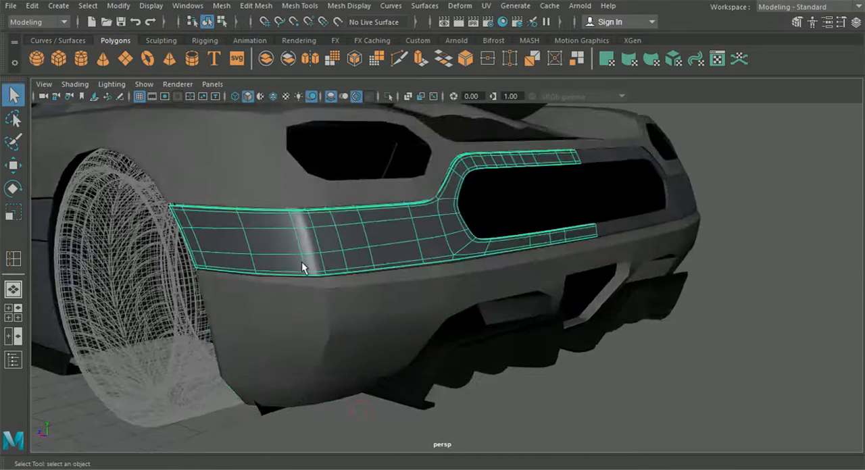
alt+drag(345, 392, 295, 373)
click(259, 307)
alt+drag(269, 320, 248, 302)
click(273, 98)
scroll(280, 195, up, 4)
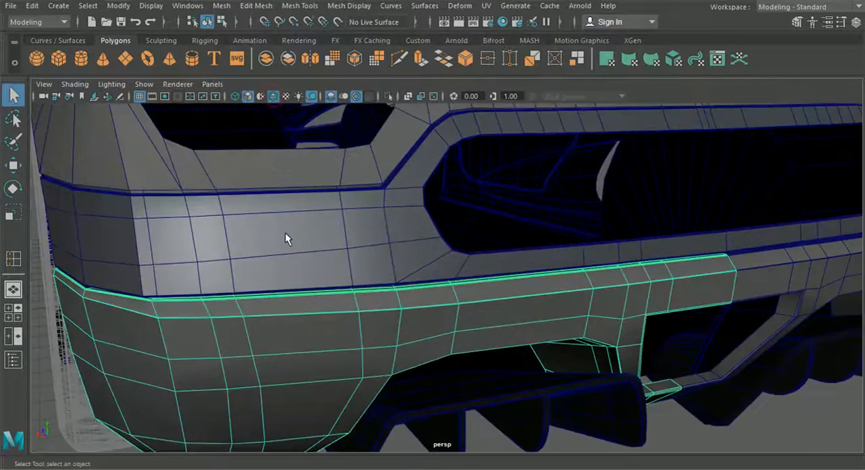
Step: Move the two upper vertices of the bumper's outer corner column sideways toward the wheel
alt+middle_drag(287, 232, 342, 241)
mouse_move(343, 240)
alt+mouse_down()
mouse_move(329, 234)
mouse_move(264, 251)
alt+mouse_up()
right_drag(264, 251, 220, 116)
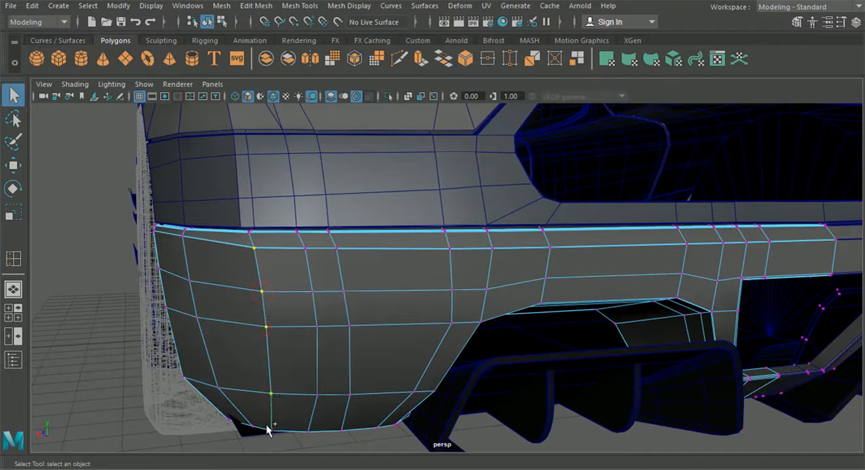
click(13, 165)
drag(206, 331, 206, 332)
drag(279, 263, 247, 239)
shift+click(261, 291)
drag(211, 276, 198, 270)
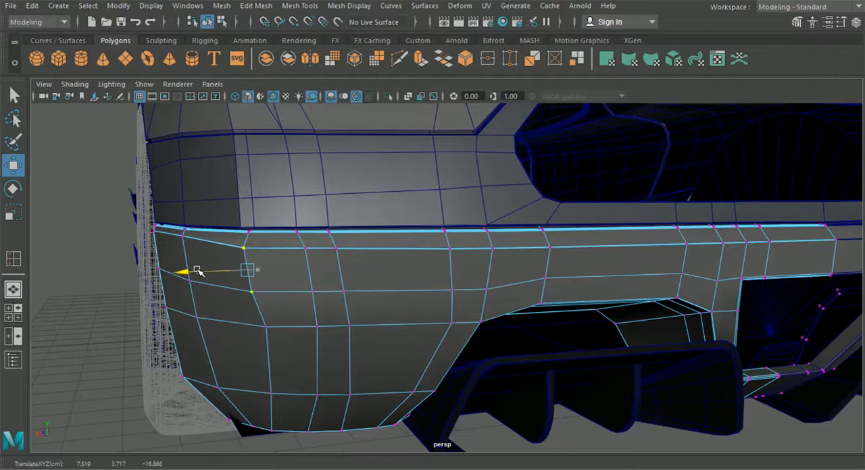
Step: Shift the lower vertices of the bumper's corner column toward the wheel and even out the column's middle vertices
click(266, 329)
drag(228, 328, 218, 328)
click(270, 393)
drag(240, 398, 234, 402)
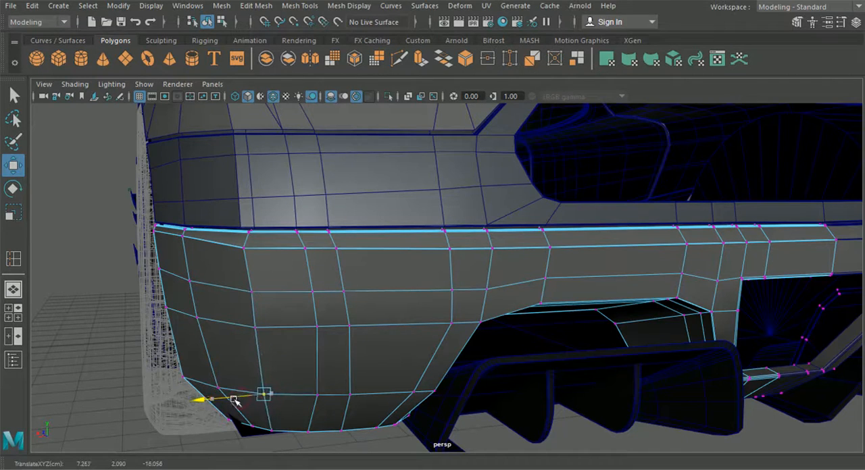
click(256, 292)
drag(235, 293, 231, 297)
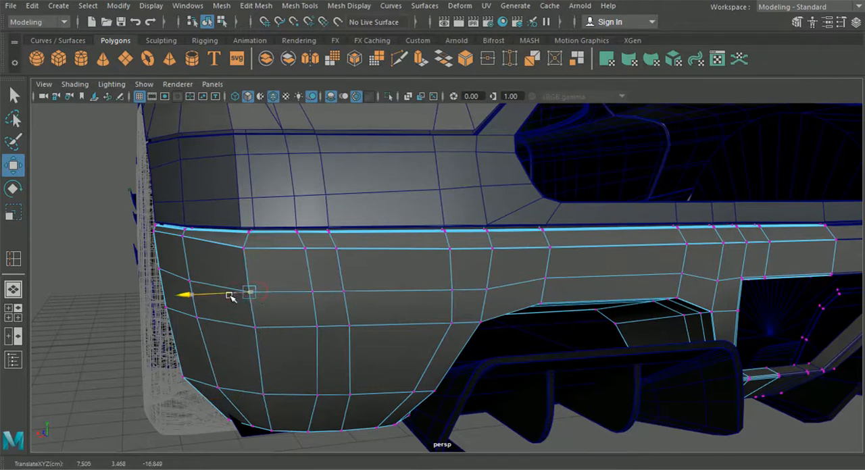
click(250, 325)
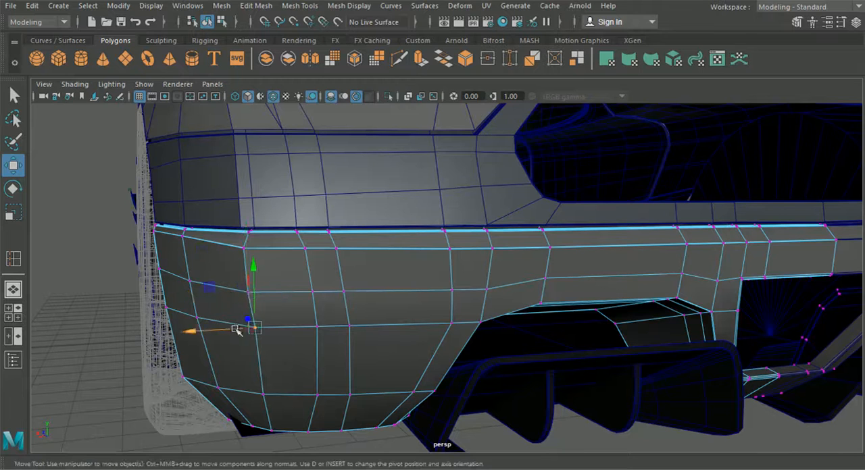
drag(231, 328, 228, 329)
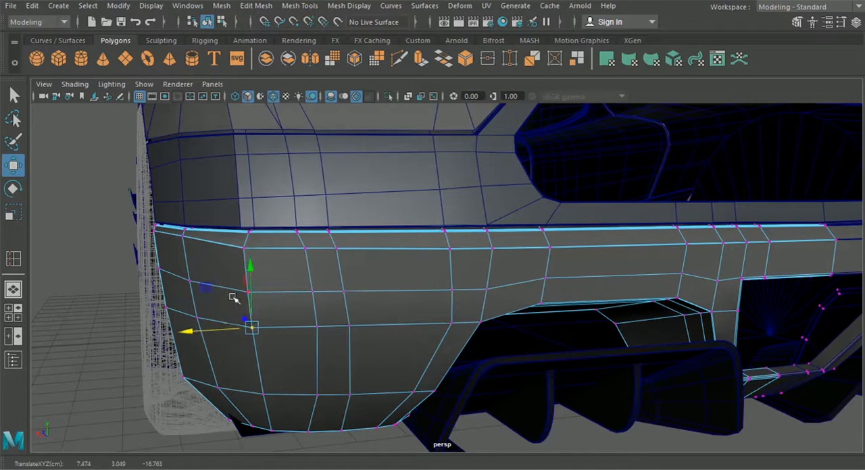
Step: Insert a vertical edge loop in the lower rear bumper just beside its outer corner column
scroll(252, 327, down, 3)
alt+drag(253, 328, 277, 331)
click(222, 5)
mouse_move(257, 6)
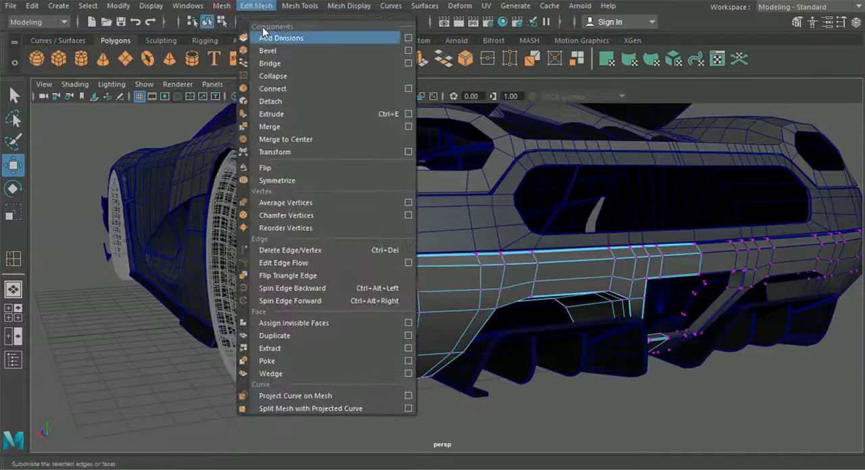
mouse_move(290, 9)
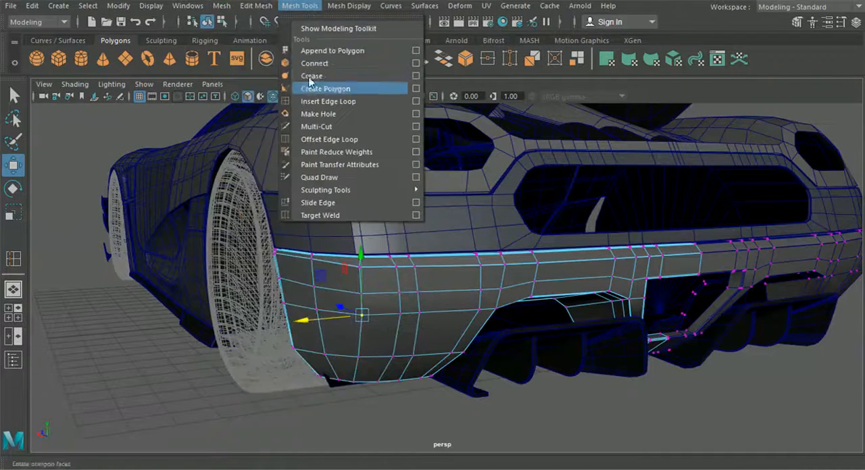
click(316, 101)
scroll(316, 223, up, 3)
alt+drag(316, 223, 302, 230)
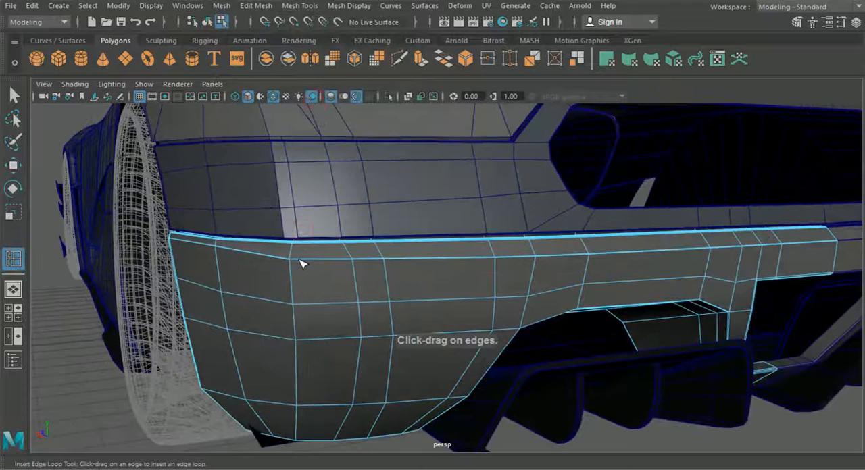
alt+drag(302, 263, 287, 262)
click(274, 260)
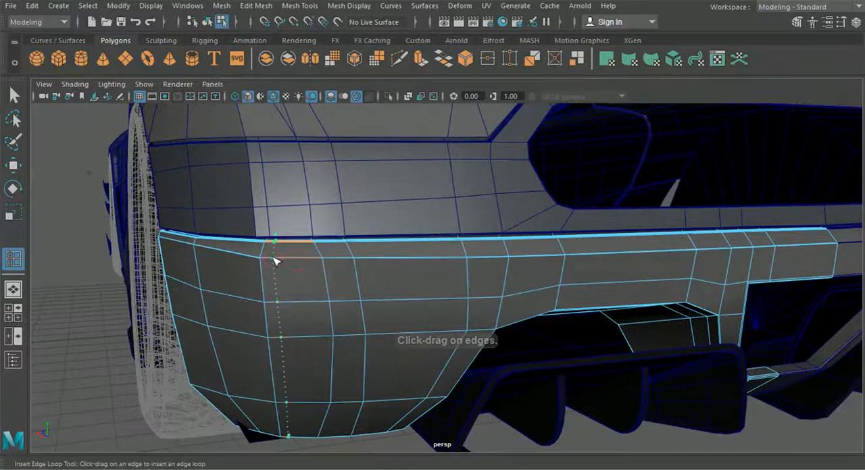
scroll(276, 263, down, 3)
key(q)
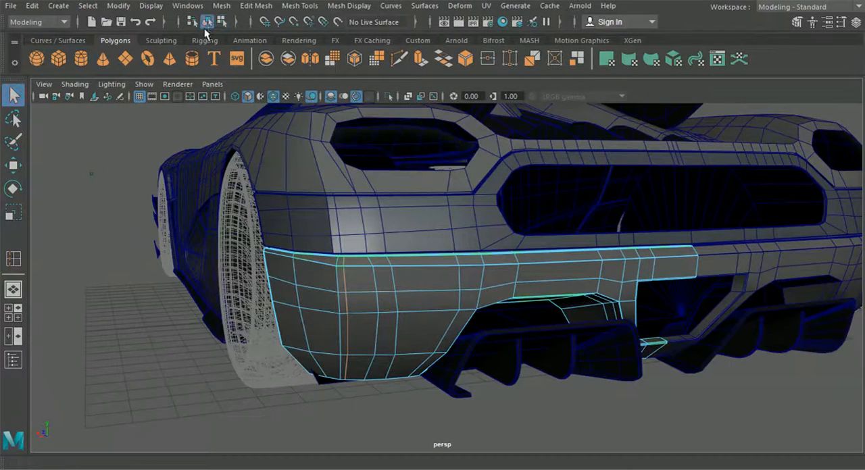
click(141, 270)
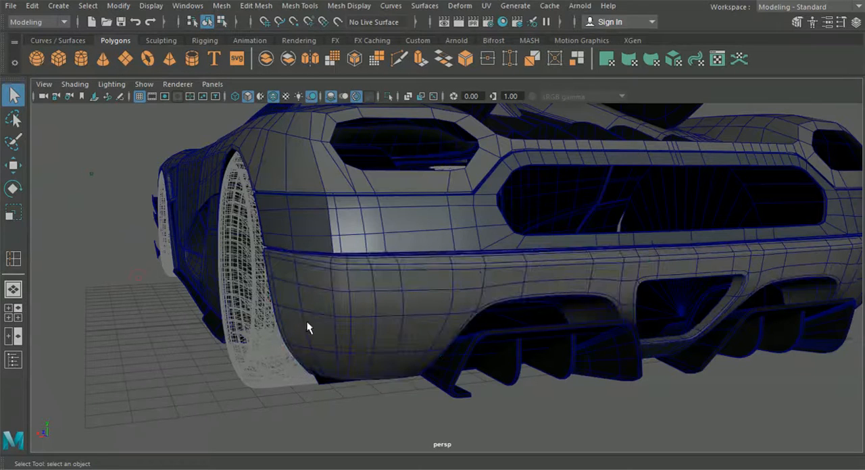
Step: Turn off the wireframe overlay on the shaded body and compare the smoothed bumper corner with the panel above
click(324, 216)
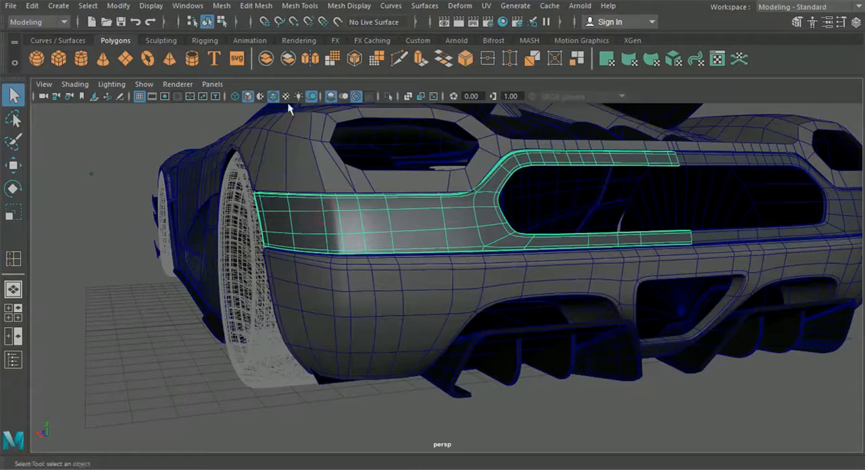
alt+drag(150, 231, 184, 227)
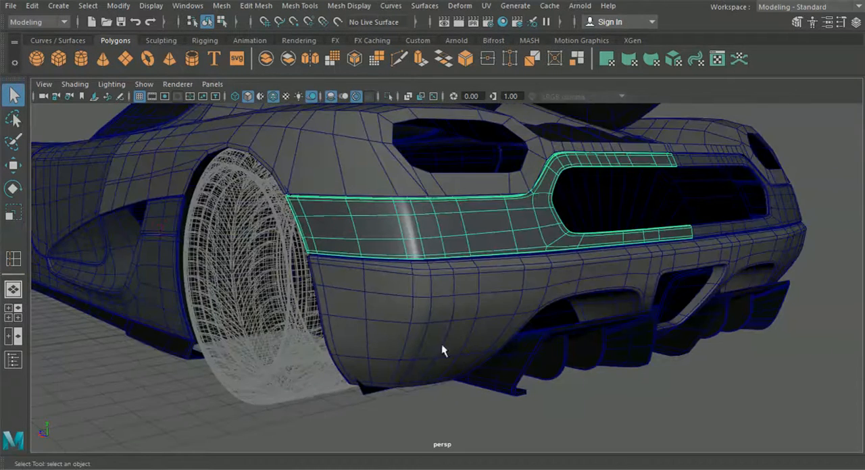
click(446, 425)
click(271, 99)
scroll(307, 202, down, 3)
alt+drag(307, 202, 495, 275)
scroll(402, 295, down, 5)
alt+drag(402, 295, 475, 317)
scroll(466, 326, up, 5)
click(475, 325)
scroll(401, 302, up, 8)
mouse_move(396, 305)
alt+mouse_down()
mouse_move(347, 302)
mouse_move(406, 304)
alt+mouse_up()
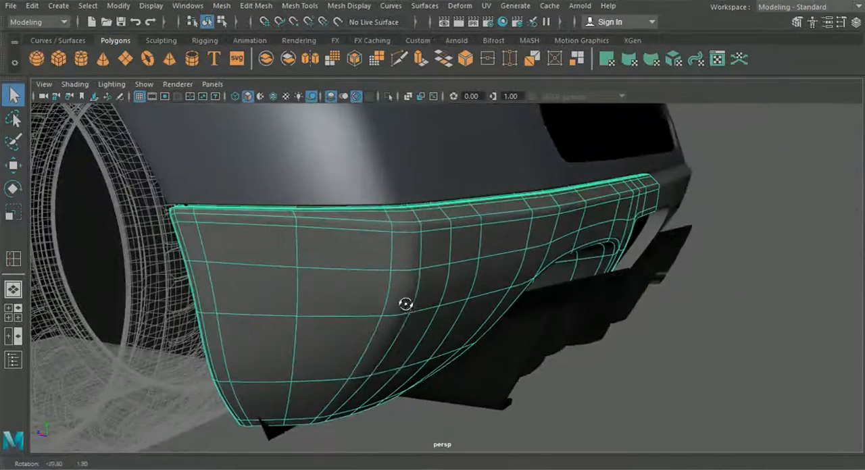
Step: On the unsmoothed bumper, move the outer corner column's middle and bottom vertices toward the wheel
key(1)
right_drag(394, 286, 347, 91)
alt+drag(370, 264, 432, 337)
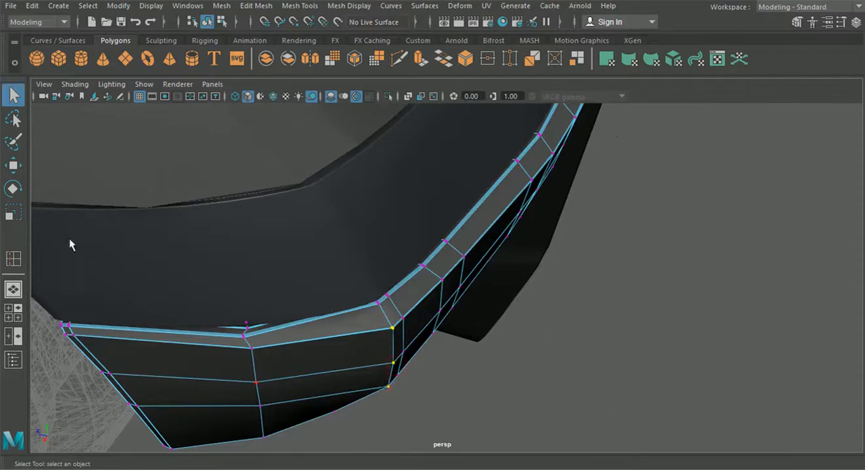
click(17, 170)
mouse_move(354, 348)
mouse_down()
mouse_move(293, 358)
mouse_move(341, 350)
mouse_up()
click(316, 329)
click(275, 318)
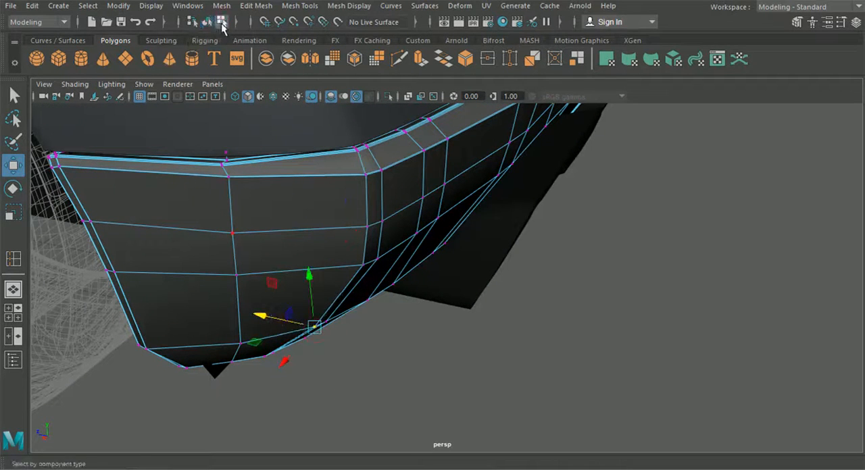
click(206, 22)
click(648, 287)
Step: In the smoothed preview, shift the corner column's middle and lower vertices slightly sideways toward the wheel
alt+drag(653, 288, 457, 249)
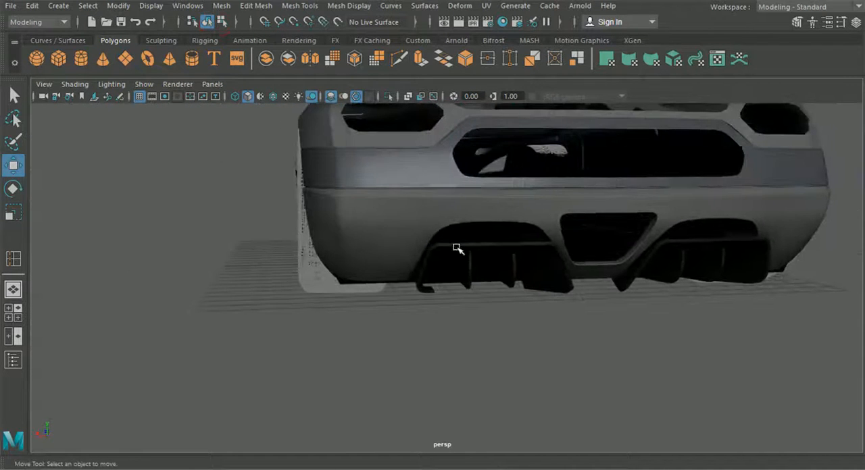
scroll(391, 255, down, 3)
mouse_move(394, 256)
alt+mouse_down()
mouse_move(482, 280)
mouse_move(560, 322)
mouse_move(474, 318)
mouse_move(547, 308)
mouse_move(339, 306)
mouse_move(458, 309)
alt+mouse_up()
scroll(433, 308, up, 5)
scroll(433, 299, up, 5)
click(378, 281)
right_drag(373, 276, 315, 96)
scroll(349, 216, up, 3)
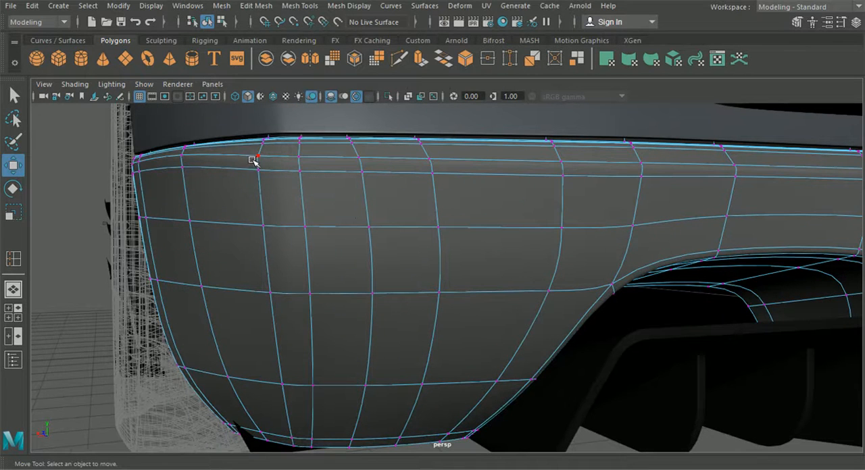
click(263, 226)
drag(220, 232, 212, 229)
click(254, 284)
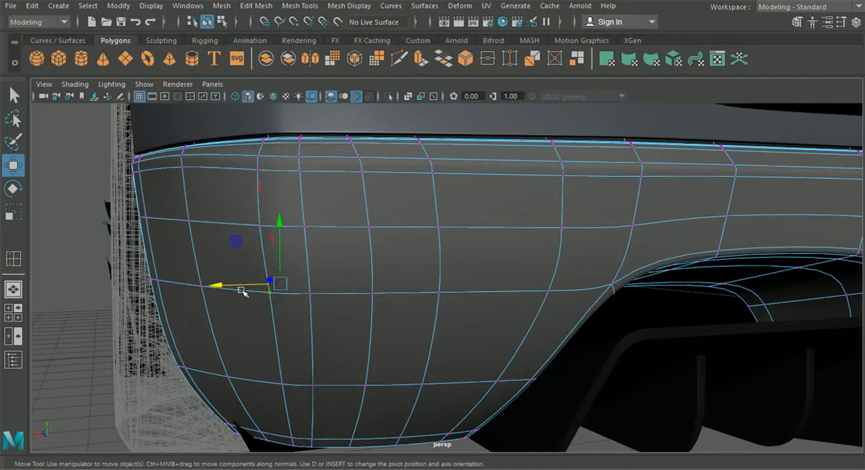
drag(218, 286, 216, 286)
click(279, 381)
drag(244, 395, 235, 395)
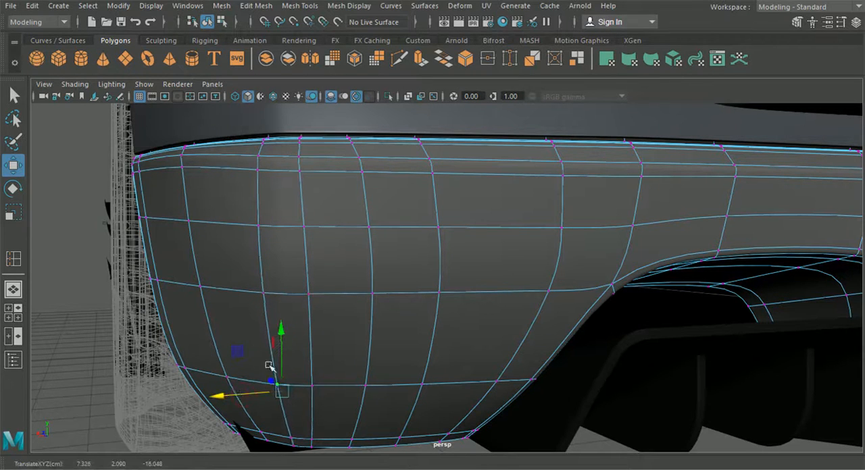
Step: Shift the middle and lower vertices of the newly inserted loop sideways to even its spacing from the corner column
click(297, 231)
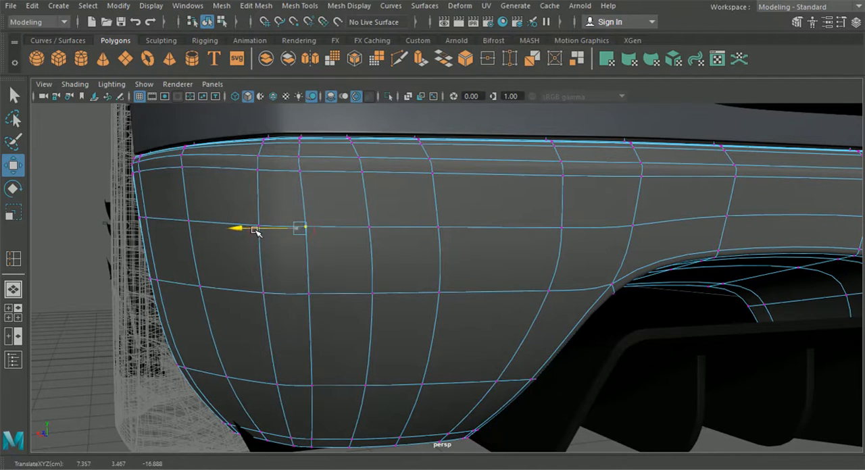
click(305, 293)
mouse_move(270, 285)
mouse_down()
mouse_move(260, 289)
mouse_move(268, 293)
mouse_up()
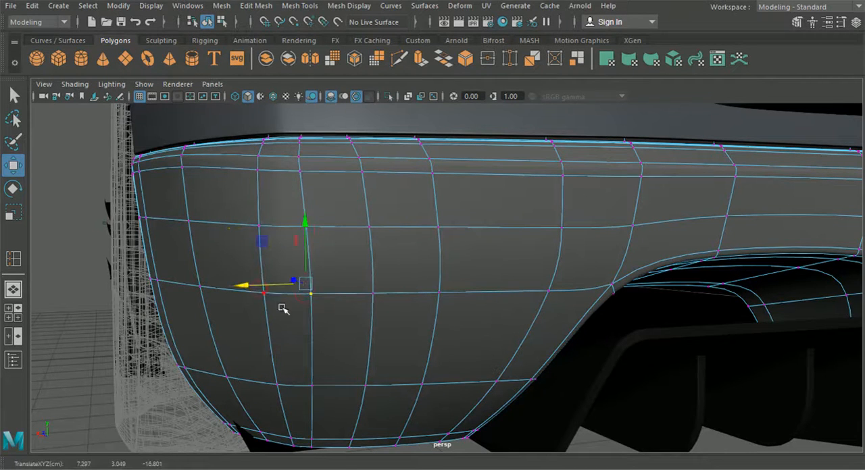
click(310, 387)
drag(264, 393, 271, 395)
click(220, 26)
click(209, 25)
click(81, 164)
Step: Return the bumper to its unsmoothed cage and adjust the inserted loop's upper-middle vertex front to back
alt+right_drag(80, 165, 52, 156)
alt+drag(52, 156, 416, 277)
click(368, 260)
alt+right_drag(371, 261, 399, 294)
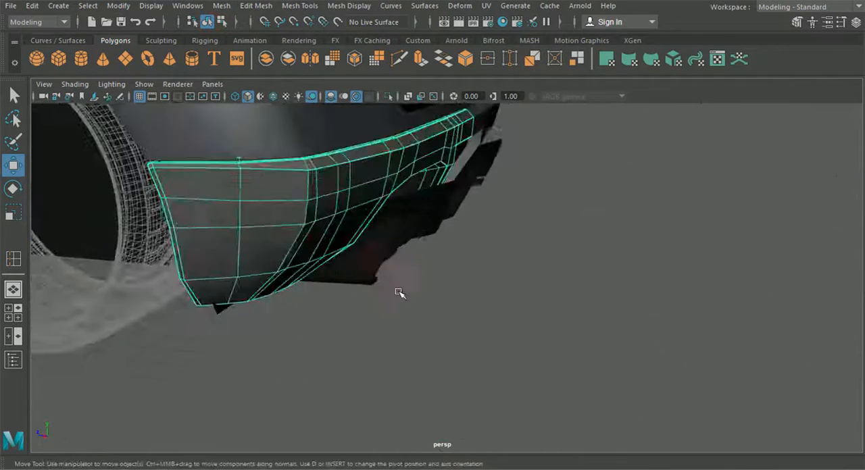
alt+drag(400, 293, 309, 322)
alt+right_drag(309, 322, 400, 343)
right_drag(317, 210, 253, 95)
alt+middle_drag(285, 127, 330, 164)
alt+right_drag(330, 164, 356, 244)
alt+drag(356, 244, 351, 274)
click(308, 343)
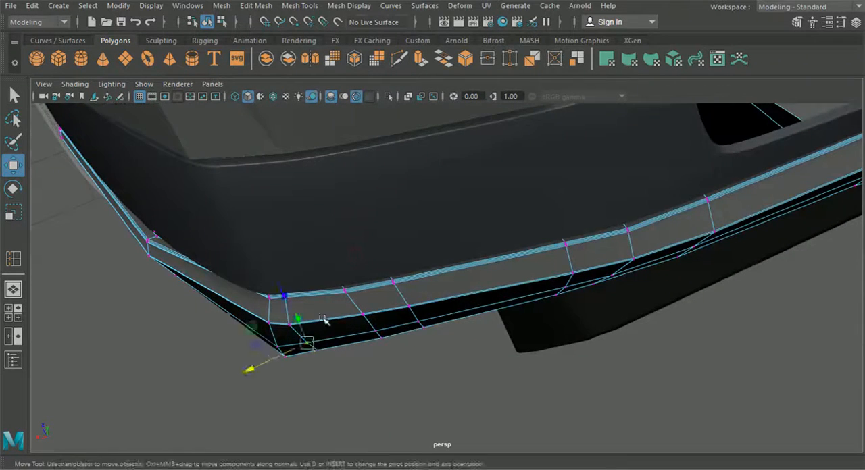
alt+middle_drag(308, 344, 410, 312)
middle_drag(383, 261, 383, 262)
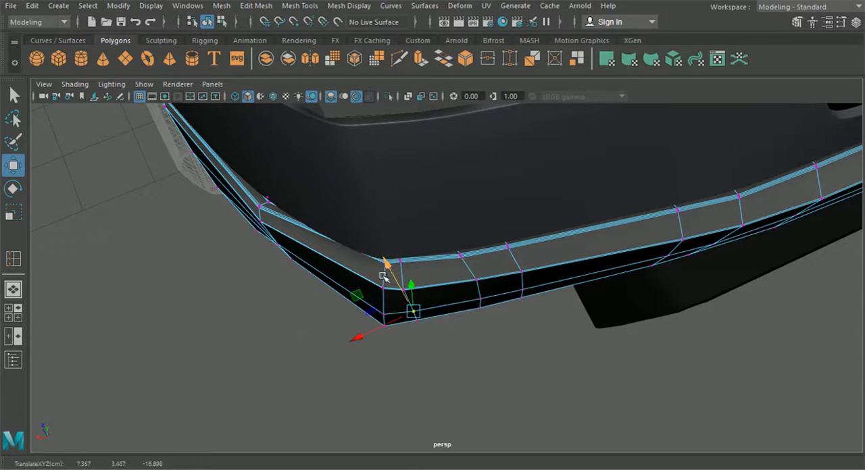
Step: Adjust the inserted loop's lower-middle and bottom vertices front to back so they follow the rounded corner
alt+drag(409, 326, 417, 328)
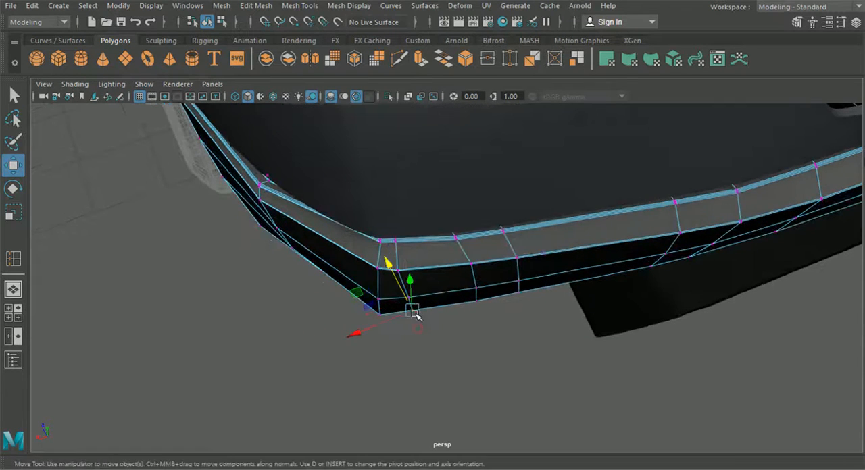
middle_drag(388, 266, 393, 268)
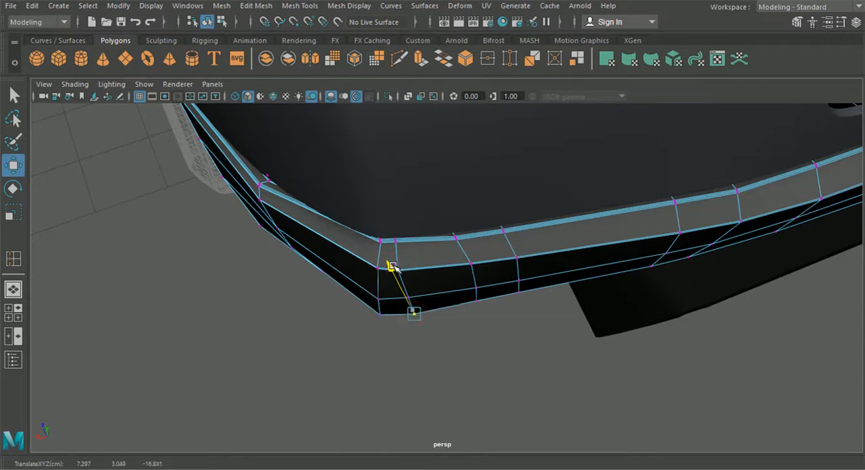
middle_drag(389, 263, 388, 264)
alt+drag(388, 264, 386, 246)
middle_drag(388, 264, 389, 262)
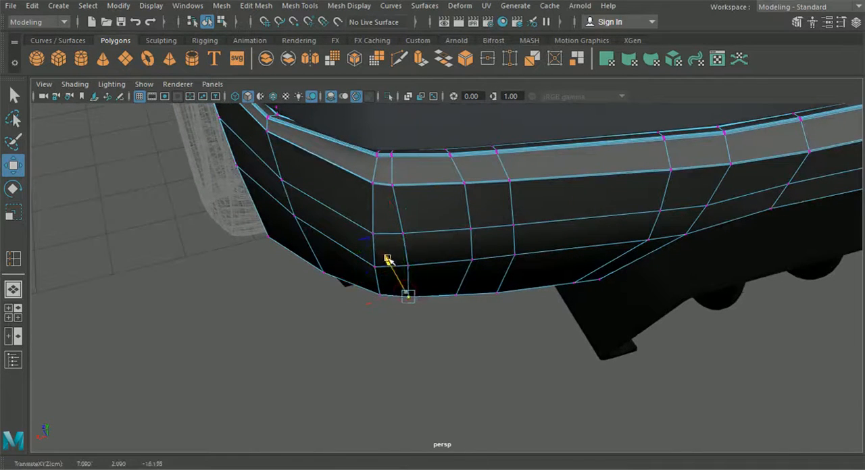
alt+drag(387, 260, 386, 136)
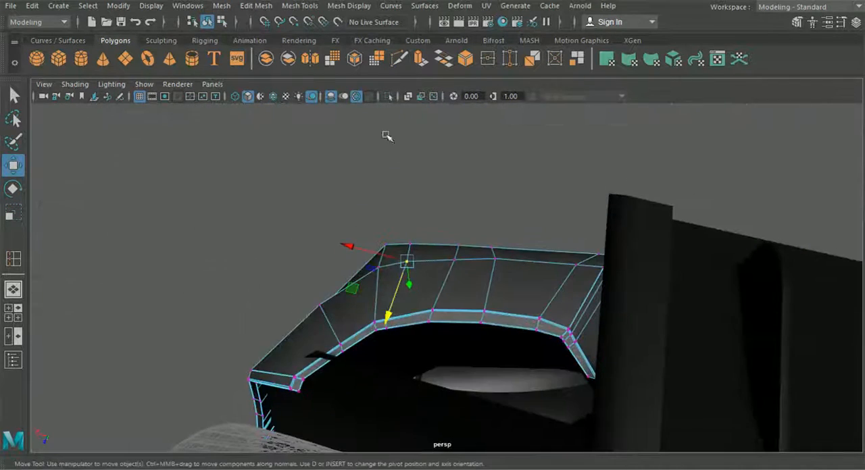
click(454, 262)
drag(435, 301, 376, 269)
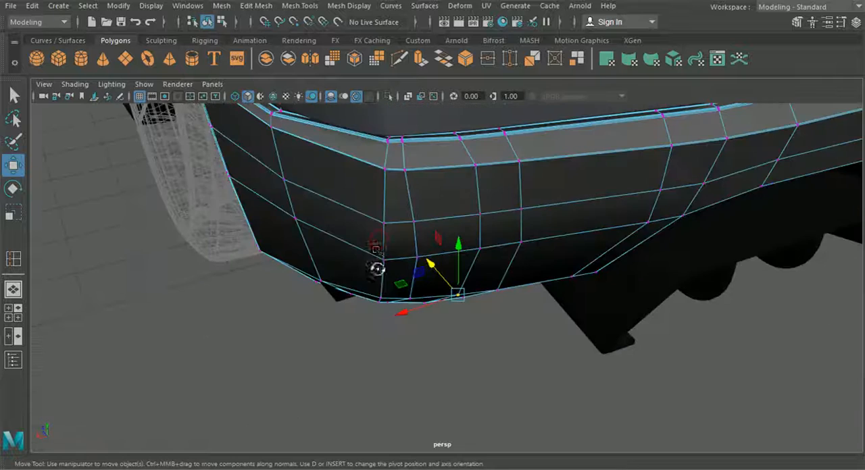
Step: Adjust the upper vertices of the corner column and the inserted loop to follow the curve of the panel above
click(382, 227)
alt+drag(382, 229, 364, 257)
click(390, 245)
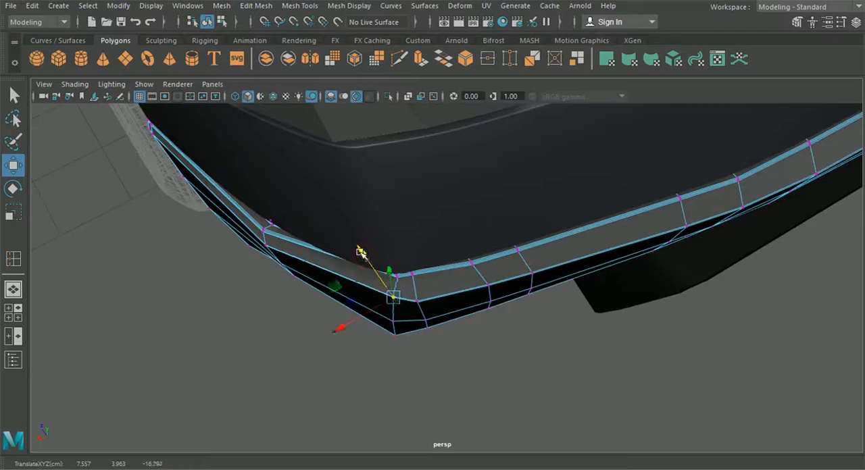
alt+drag(361, 313, 366, 325)
alt+drag(404, 253, 411, 277)
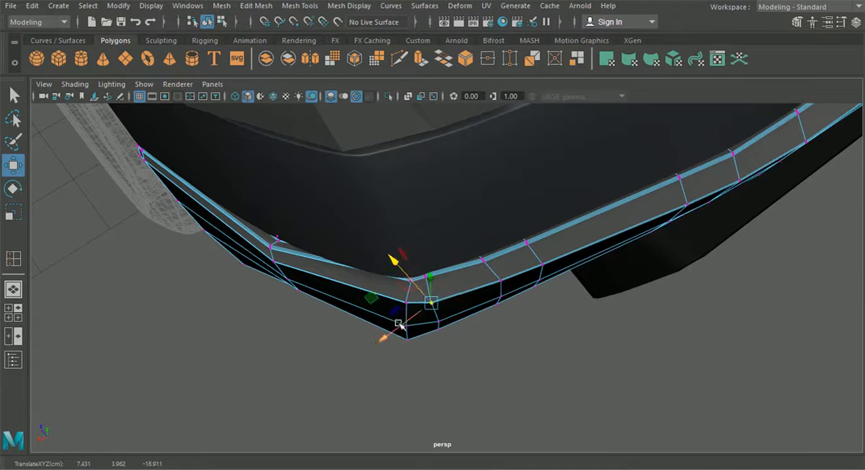
alt+drag(402, 324, 372, 366)
click(402, 280)
click(390, 255)
Step: Leave vertex editing, preview the lower bumper smoothed and check its corner against the rest of the car
click(219, 25)
click(207, 23)
key(3)
click(253, 342)
scroll(254, 341, down, 4)
alt+drag(257, 338, 270, 284)
scroll(270, 284, down, 4)
alt+drag(265, 319, 519, 314)
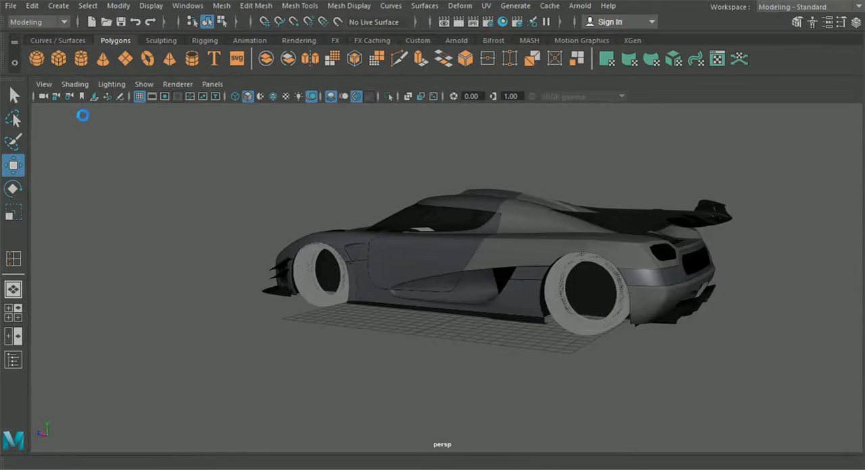
alt+drag(508, 253, 287, 233)
scroll(530, 308, up, 5)
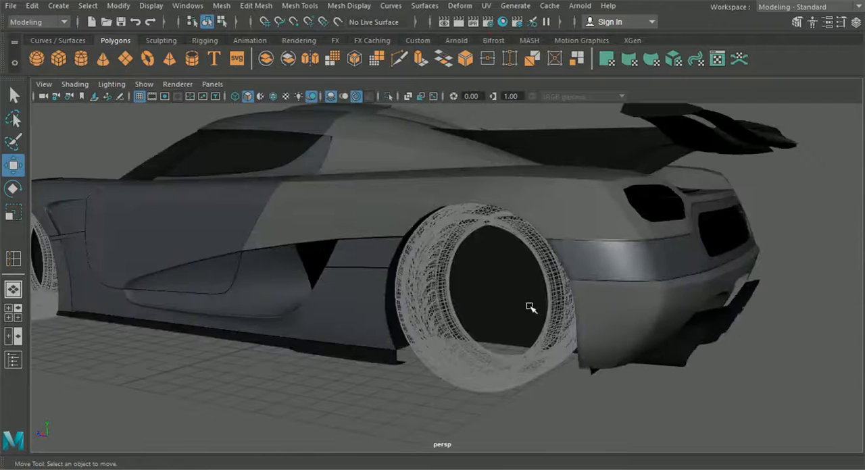
Step: Select the lower rear bumper and give it the same blue-grey material as the panel above
click(650, 314)
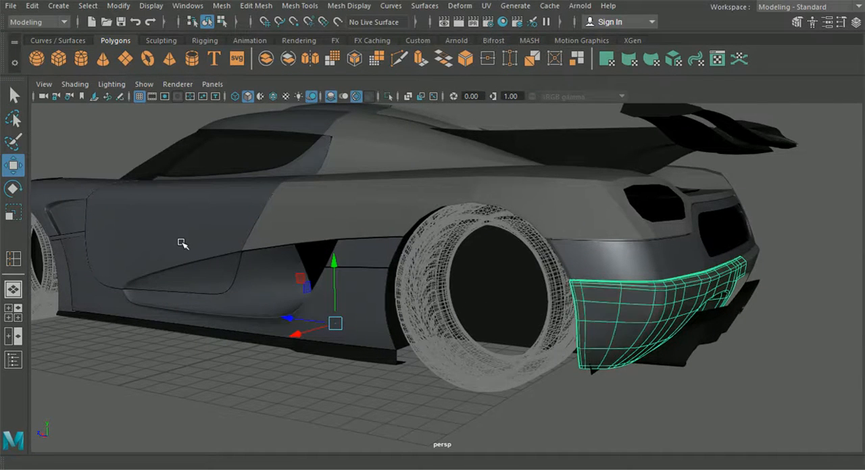
alt+drag(489, 405, 528, 370)
click(506, 332)
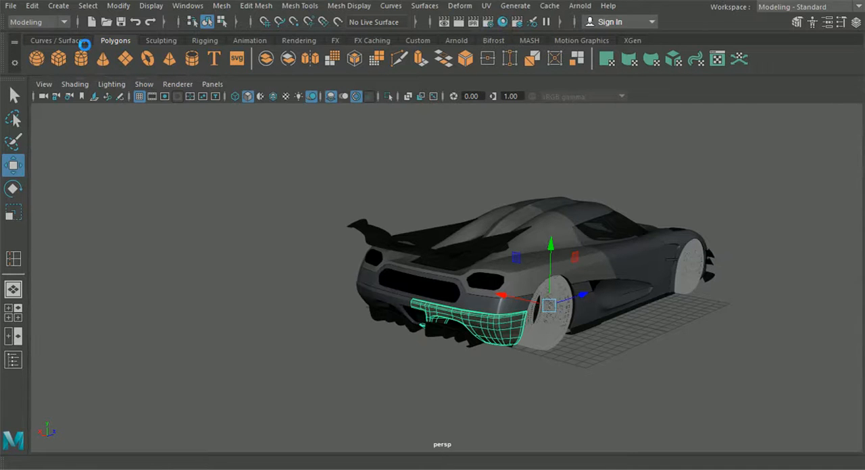
click(264, 229)
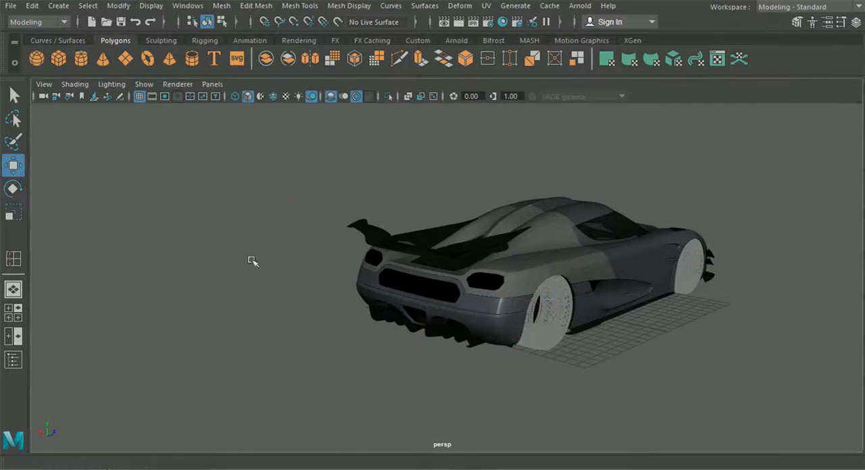
Step: Inspect the whole car from the rear, side and front to judge how the body panels fit together
alt+drag(262, 230, 373, 259)
scroll(304, 298, up, 3)
click(426, 229)
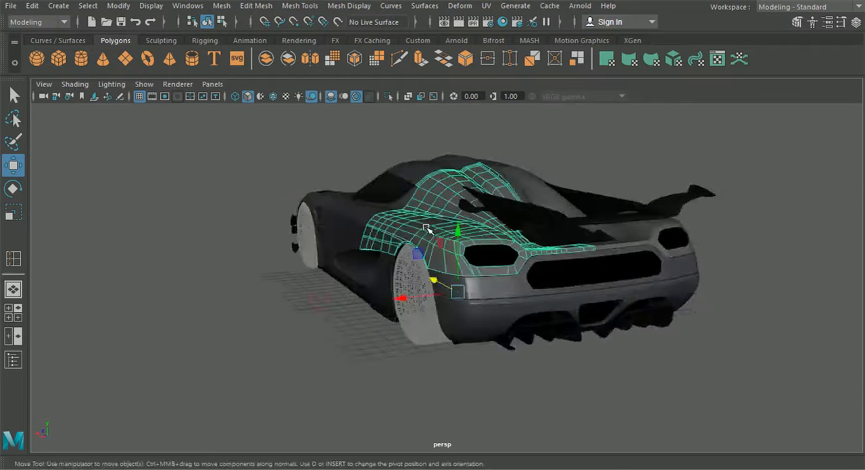
click(291, 339)
alt+drag(243, 347, 452, 318)
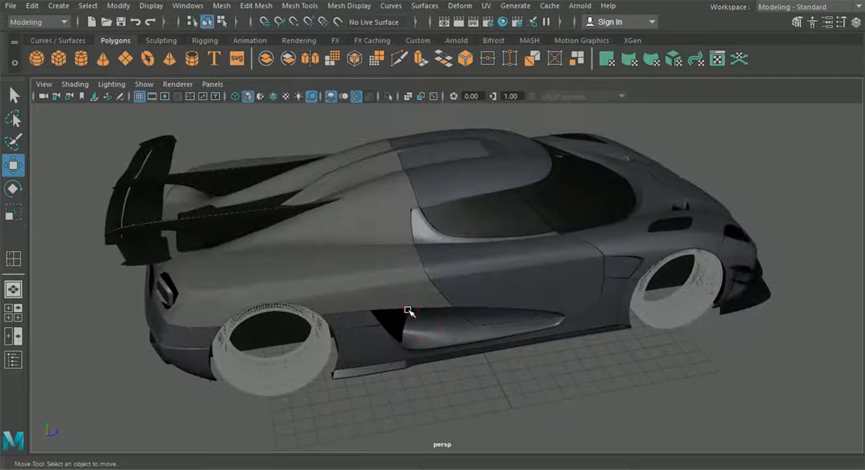
alt+drag(333, 296, 633, 292)
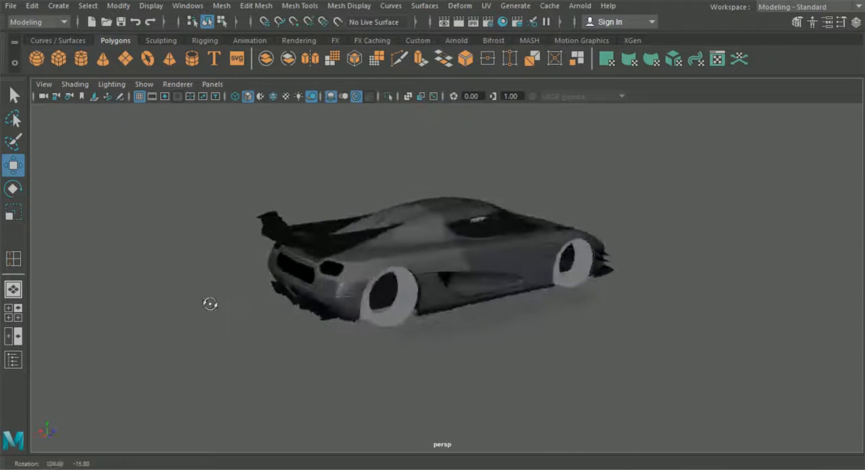
scroll(406, 331, up, 4)
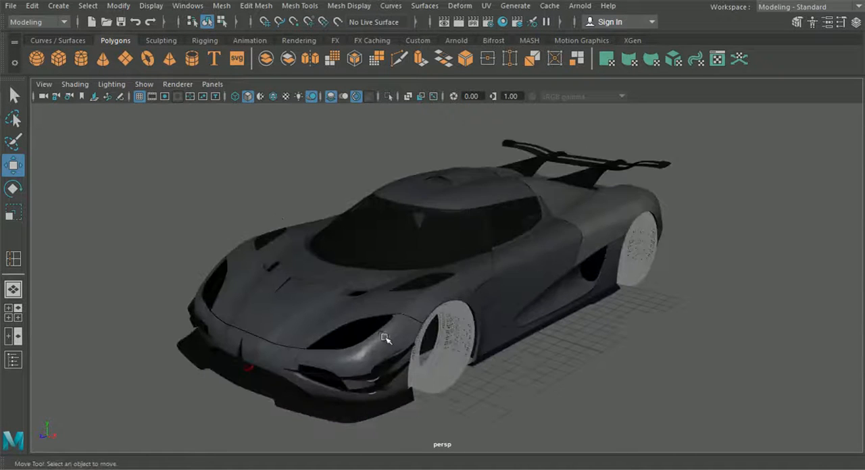
alt+drag(477, 369, 299, 359)
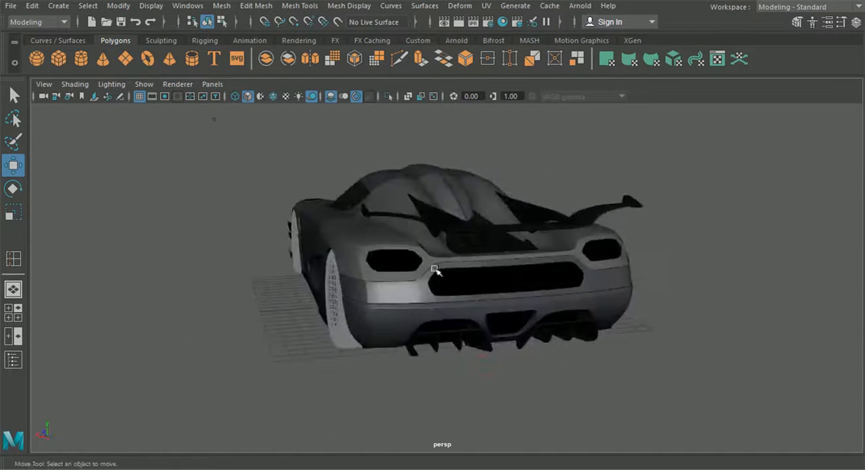
alt+drag(416, 299, 490, 328)
alt+middle_drag(490, 326, 501, 330)
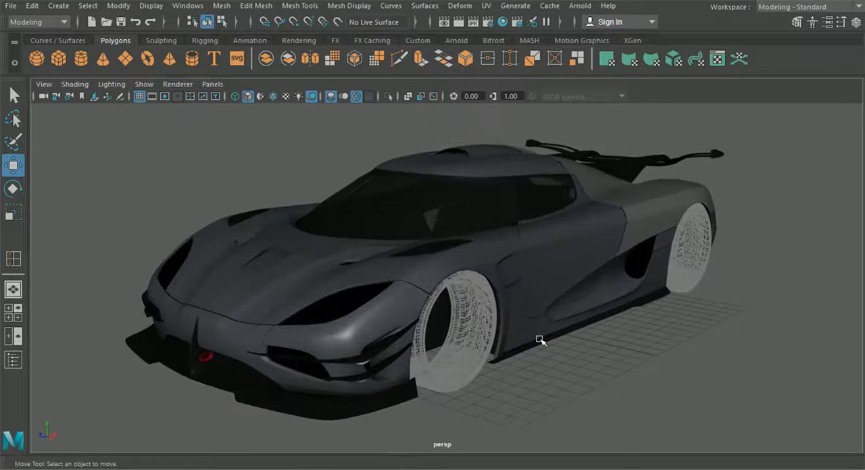